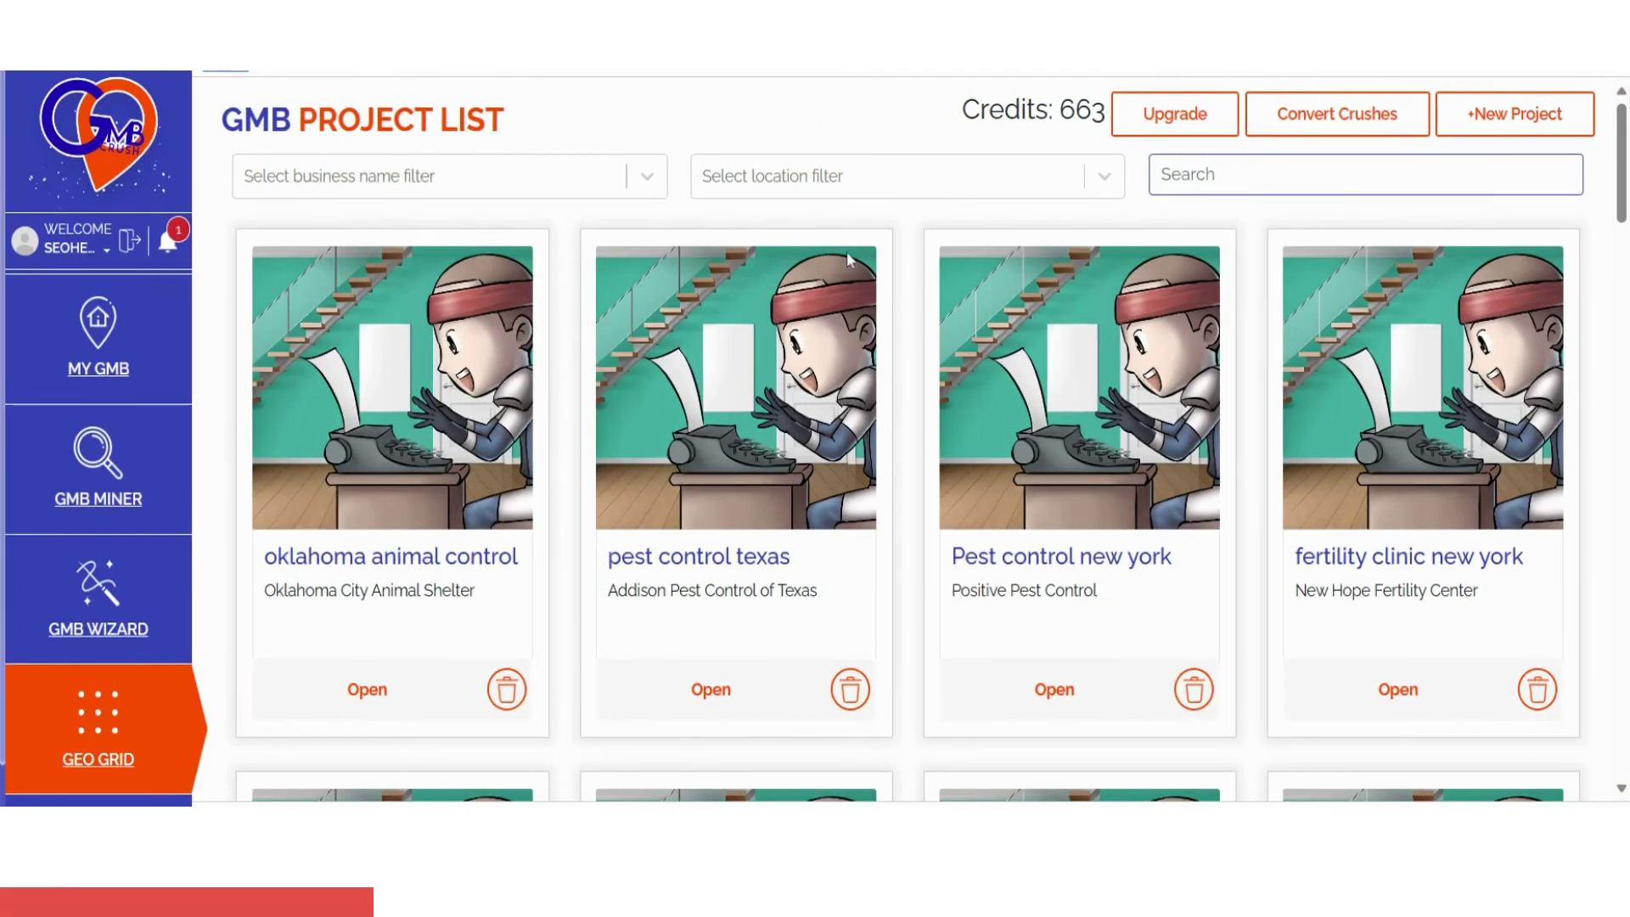
Step: Scroll the GMB Project List to see saved projects such as pest control texas
scroll(847, 251, "down", 1)
Step: Reload the Geo Grid project list and open the Convert Crushes dialog
scroll(847, 251, "up", 1)
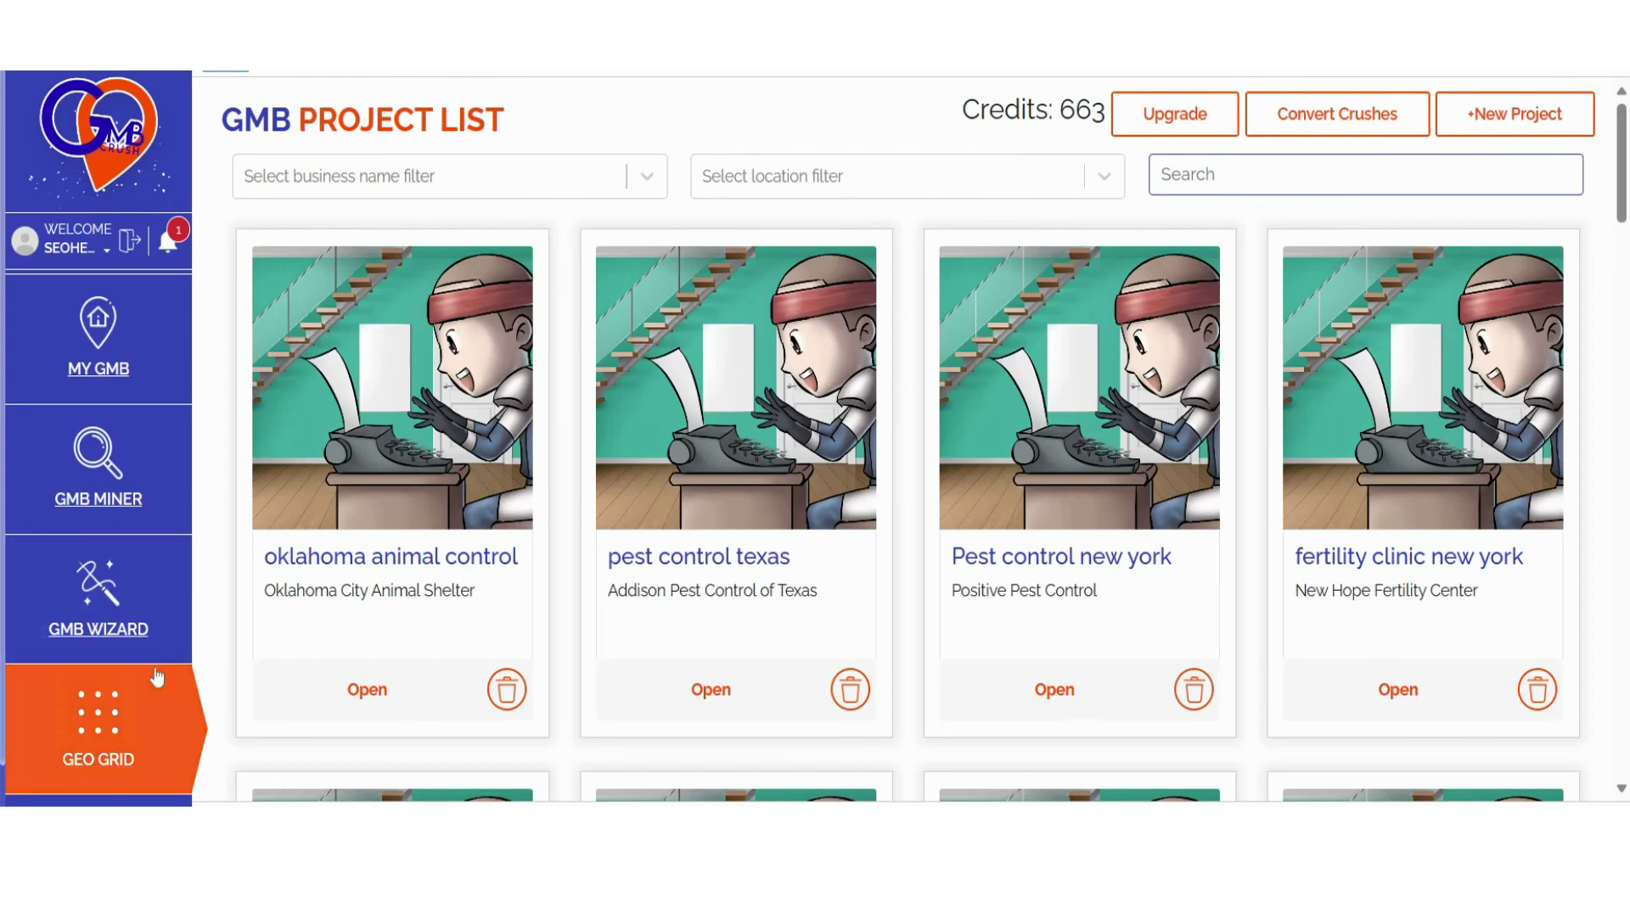
left_click(97, 735)
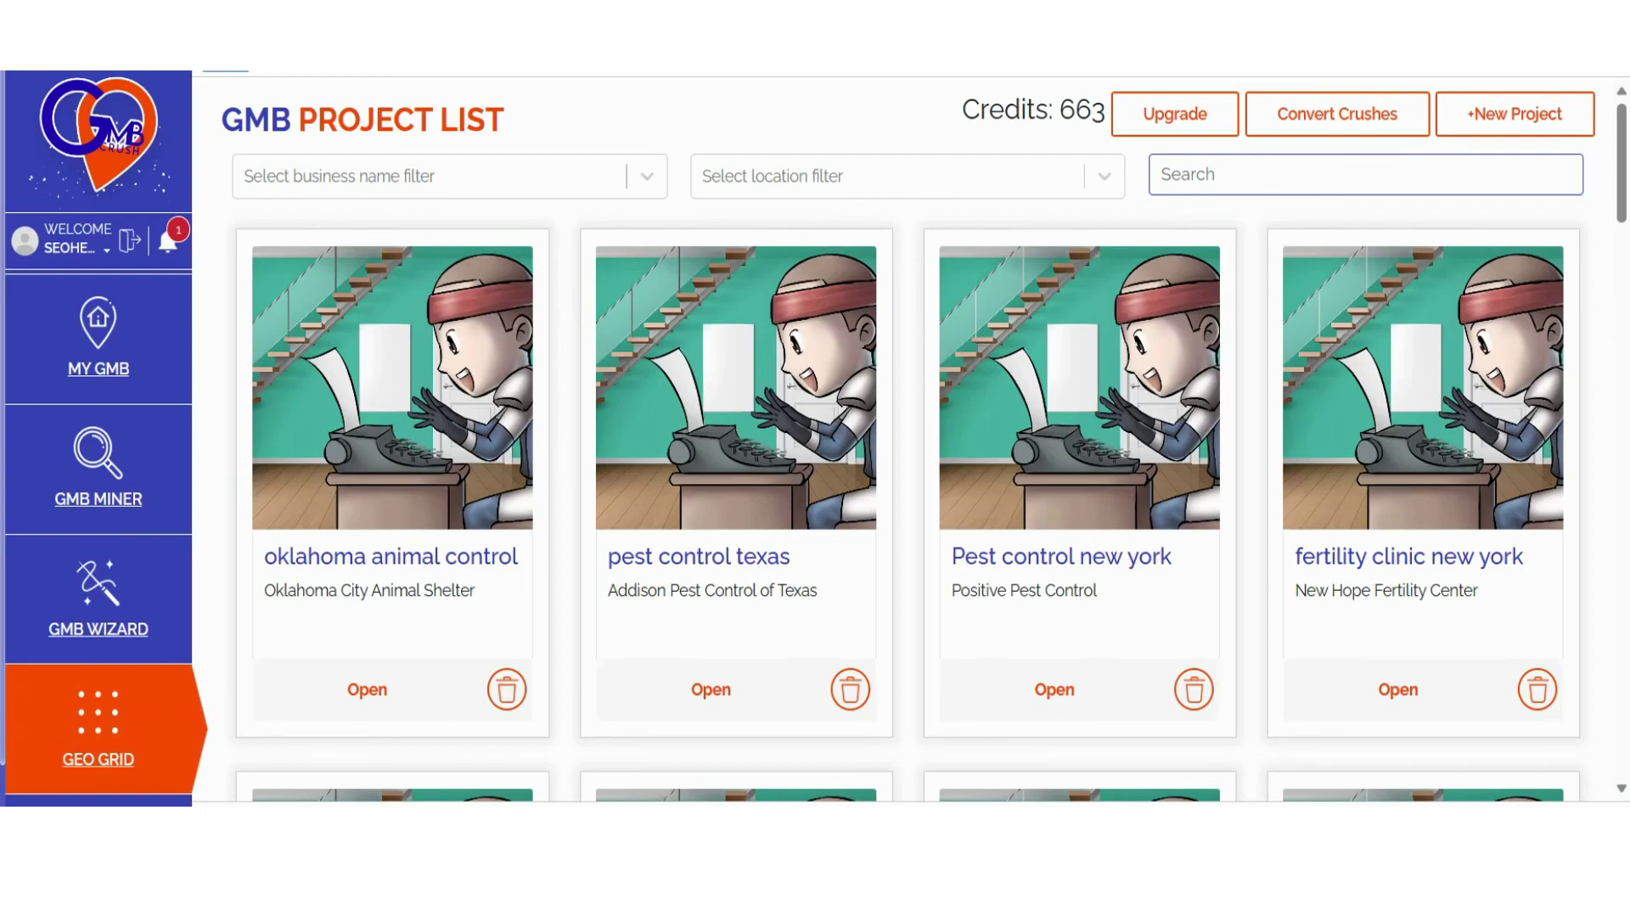
left_click(1332, 127)
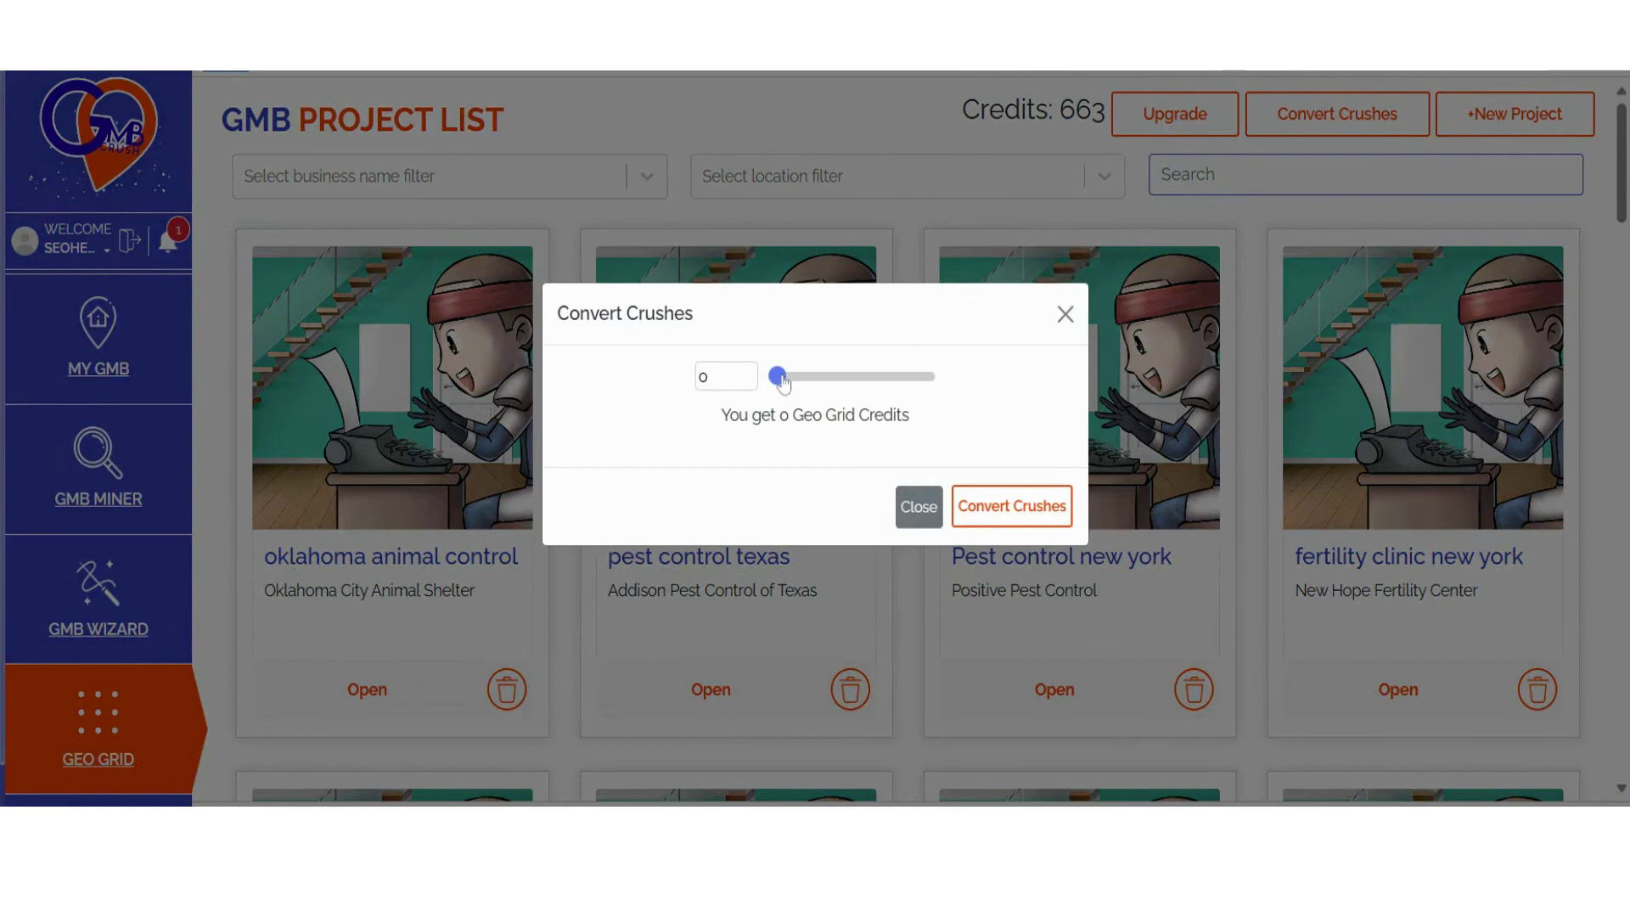
Step: Preview 62 crushes as 620 credits, then close the dialog without converting
mouse_move(777, 377)
left_mouse_down()
mouse_move(899, 383)
mouse_move(798, 384)
left_mouse_up()
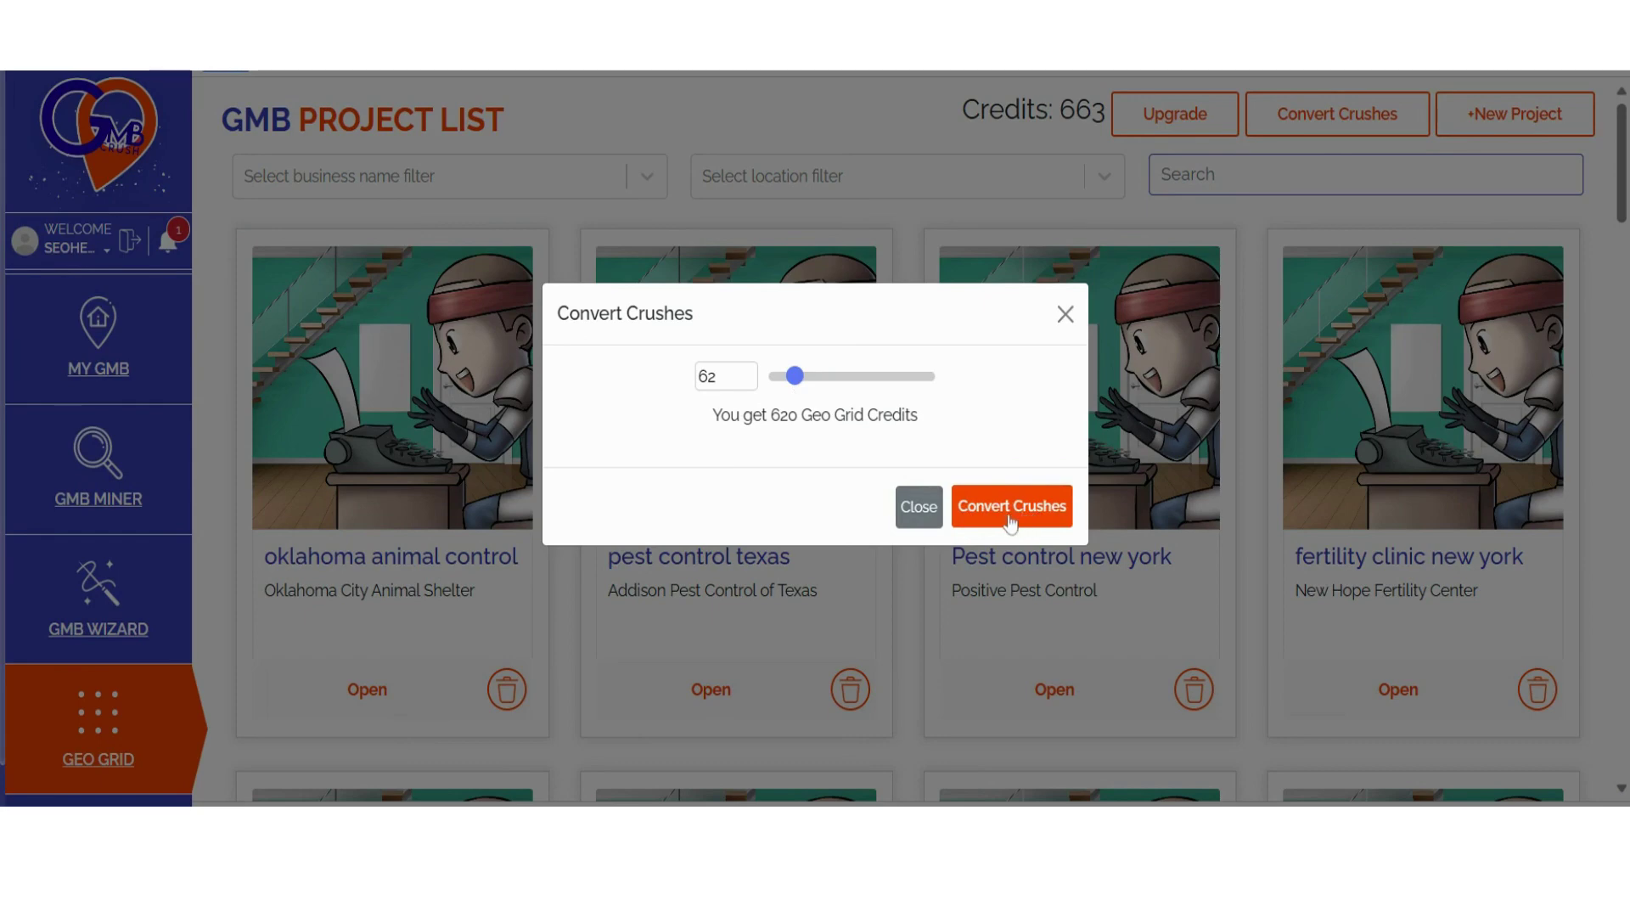
left_click(1065, 326)
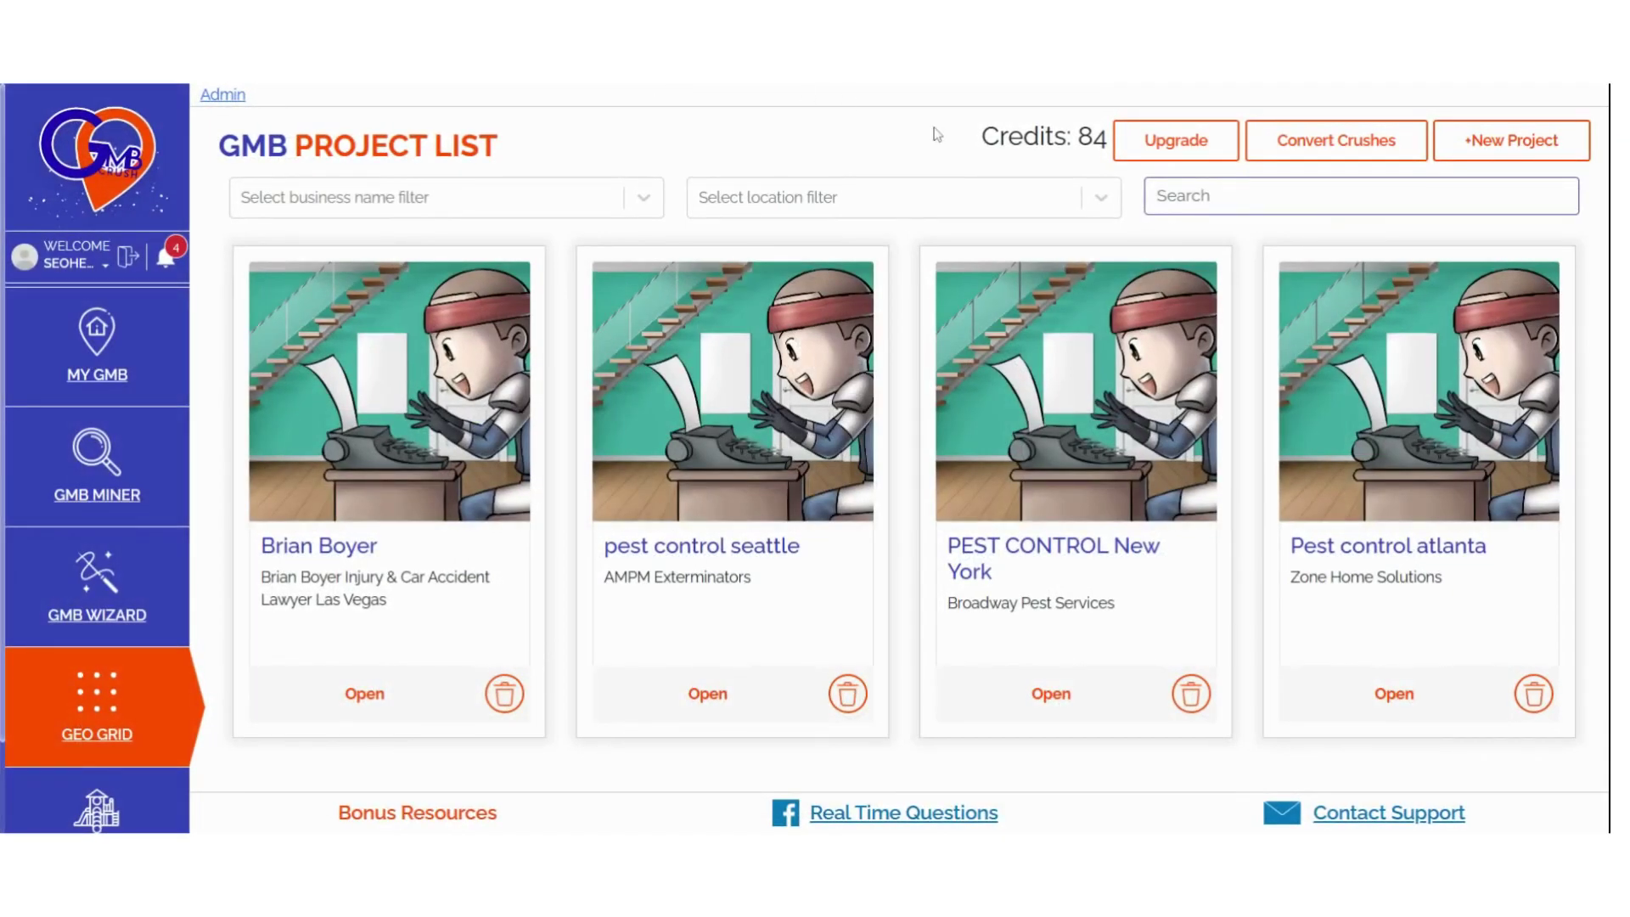
Step: Start a new Geo Grid project titled 'pest control brooklyn' and check its keywords
left_click(1503, 156)
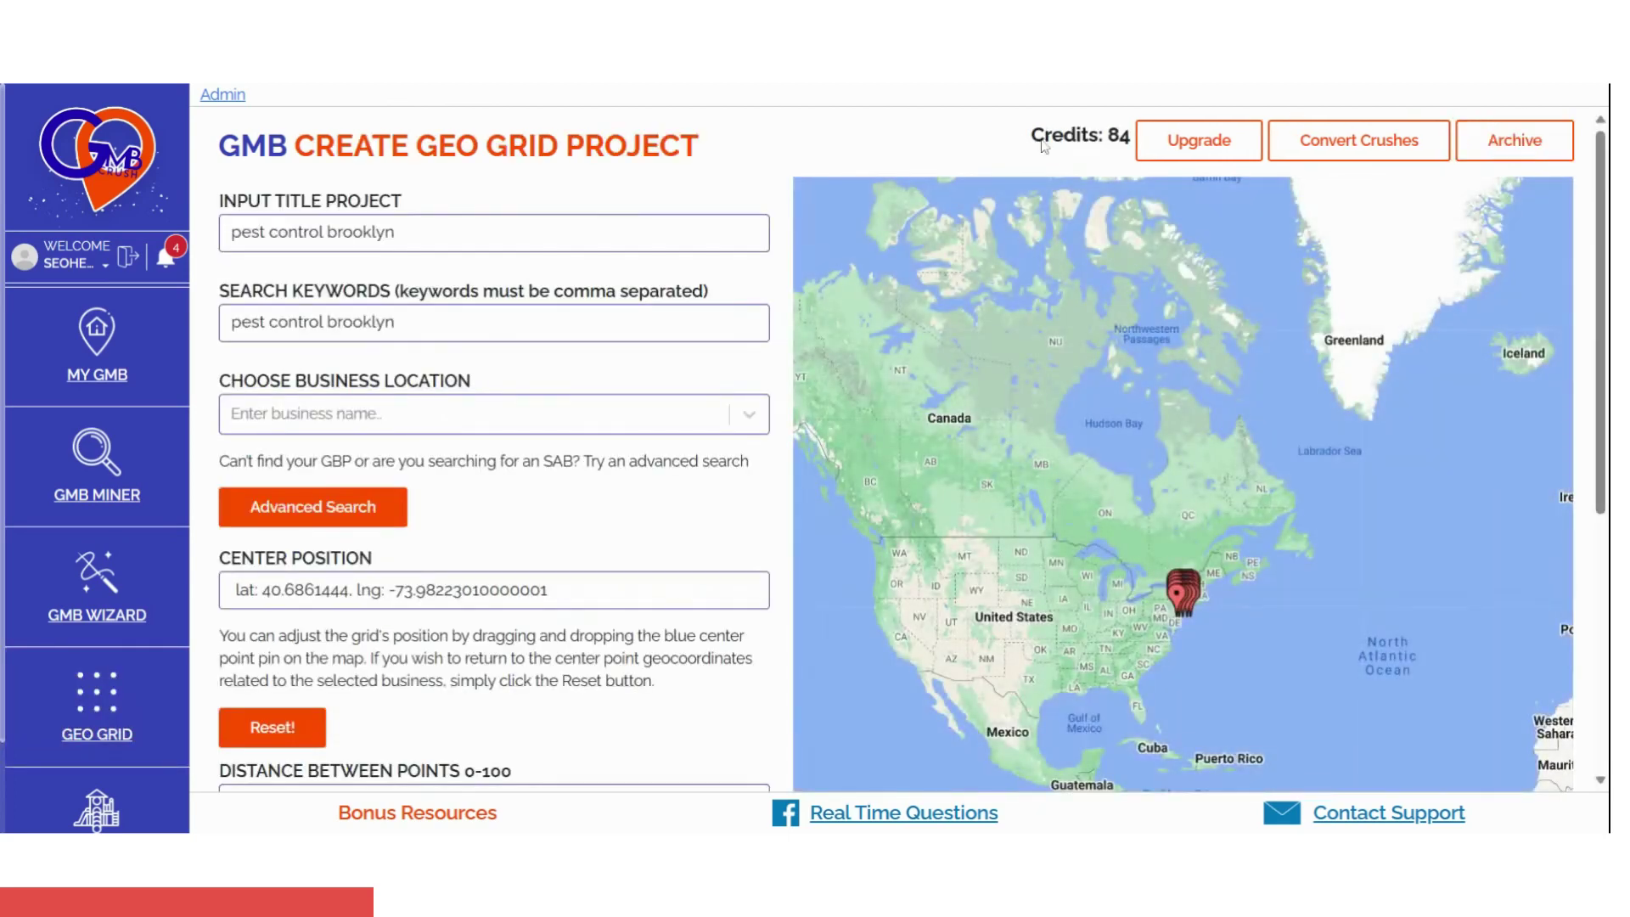
double_click(392, 201)
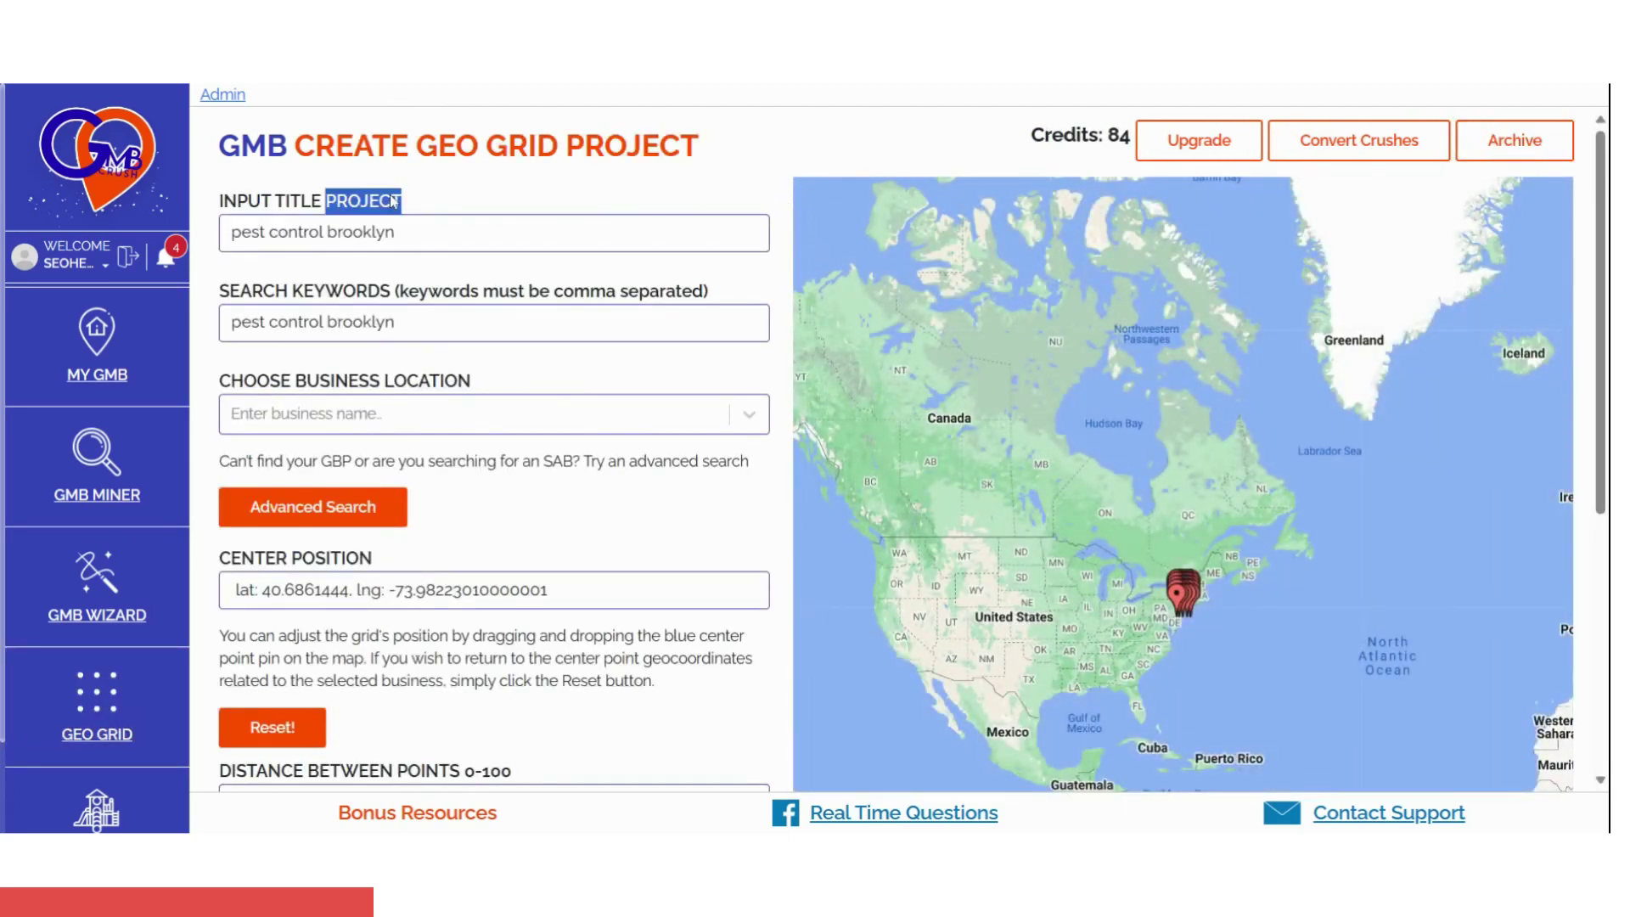
left_click(396, 232)
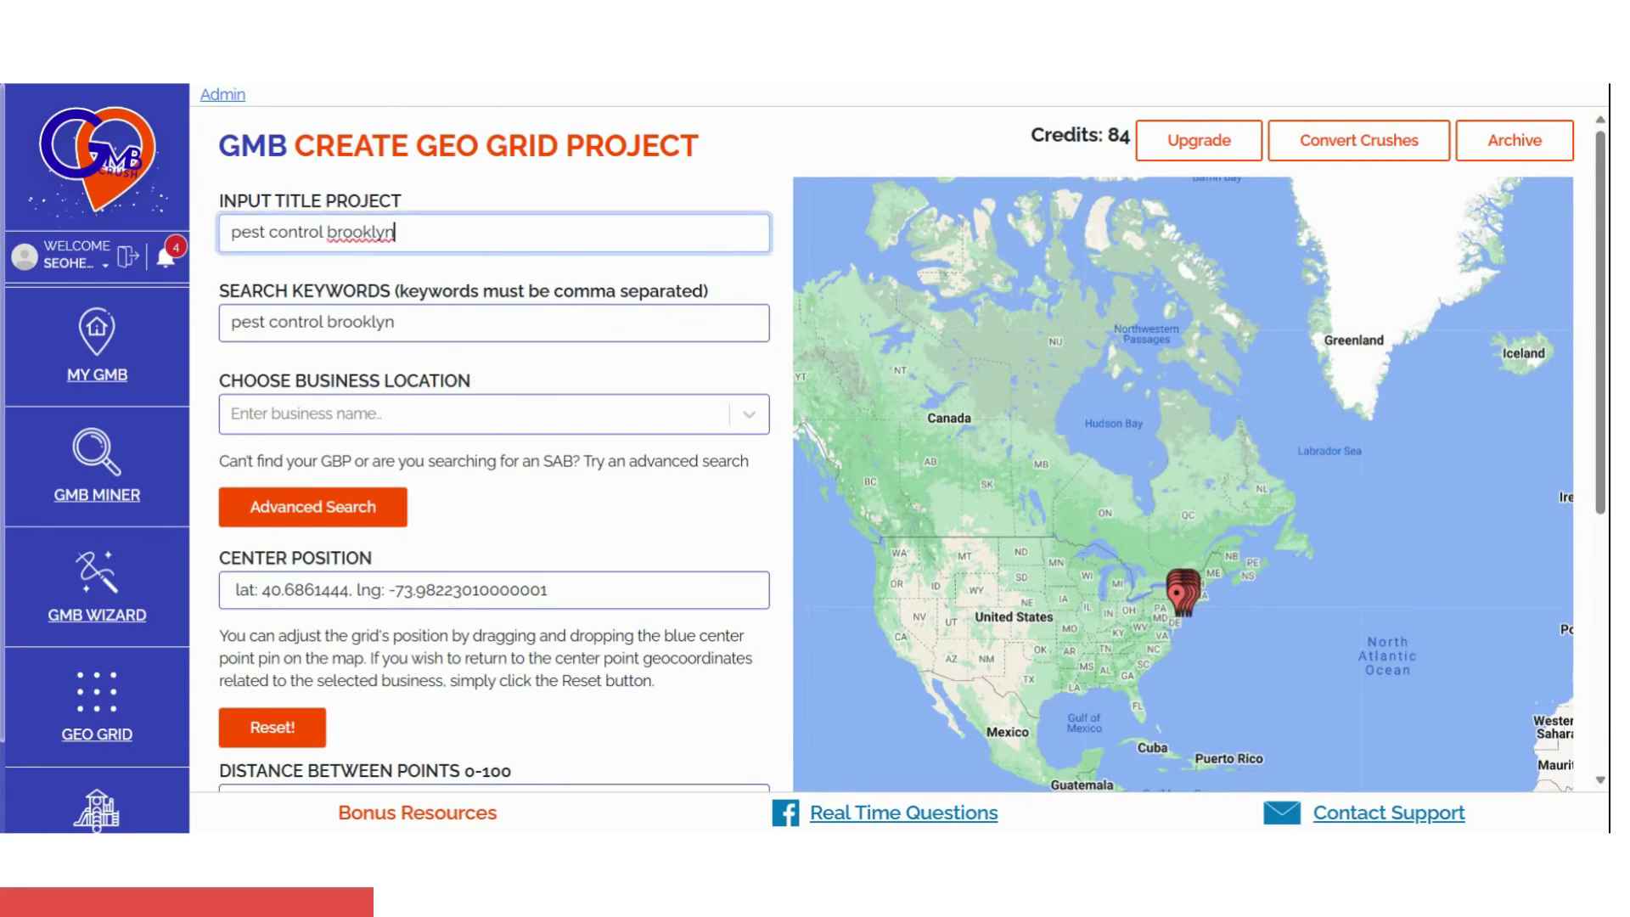
left_click(648, 189)
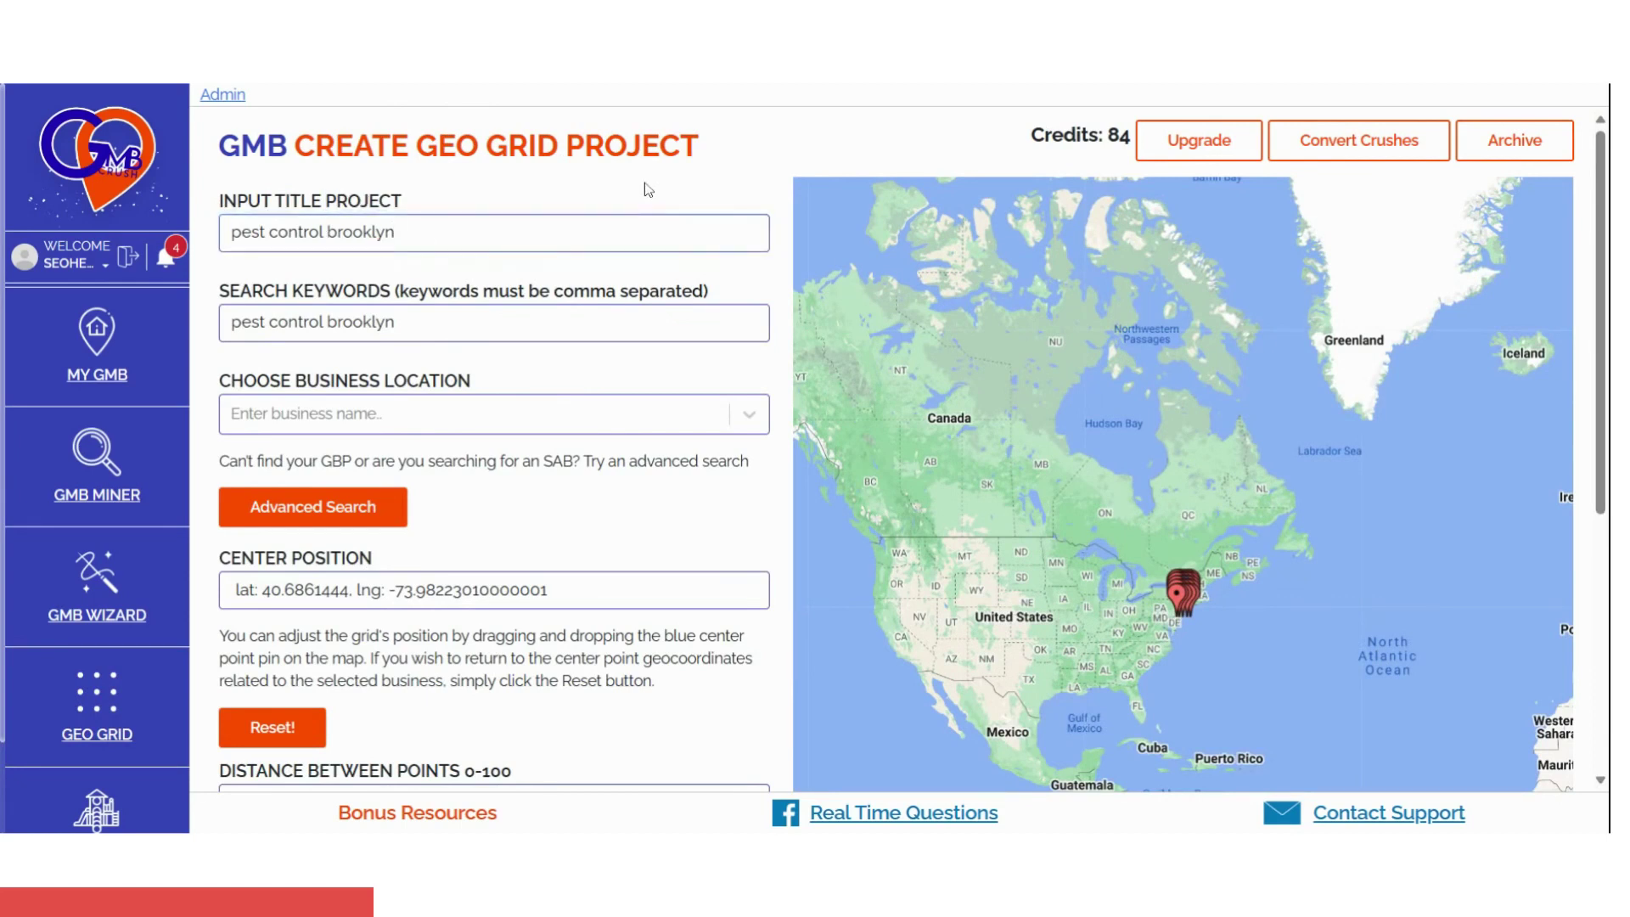
left_click(509, 321)
Step: Set the business location to Rest Easy Pest Control, Atlantic Avenue, Brooklyn, with advanced search shown
left_click(613, 379)
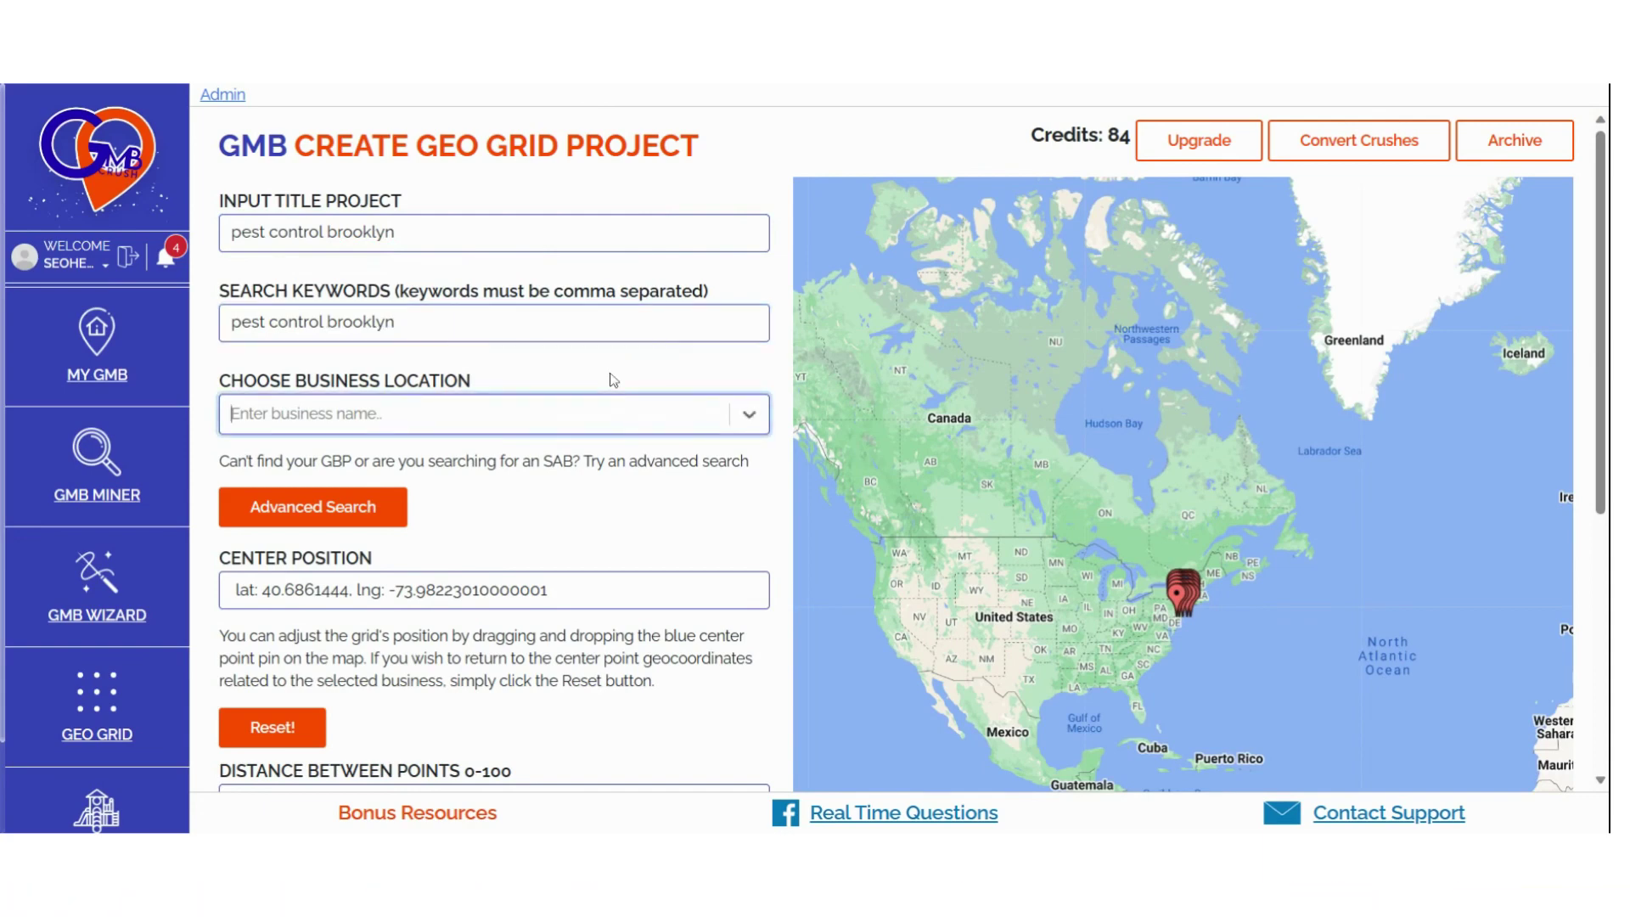
type("Rest Easy Pest Control")
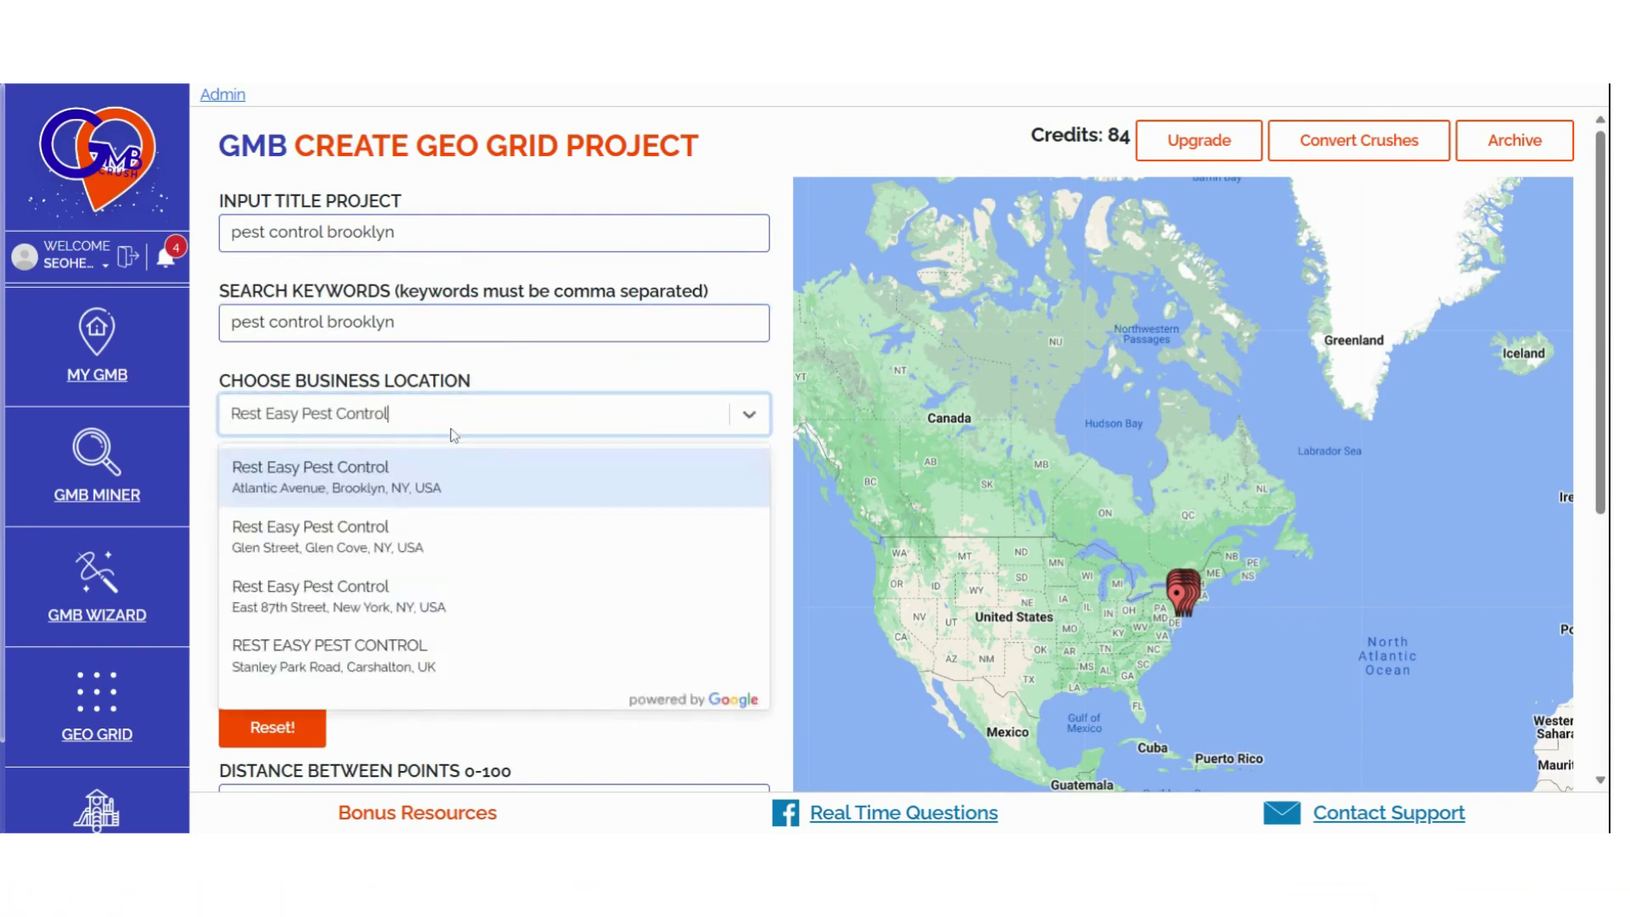
left_click(424, 493)
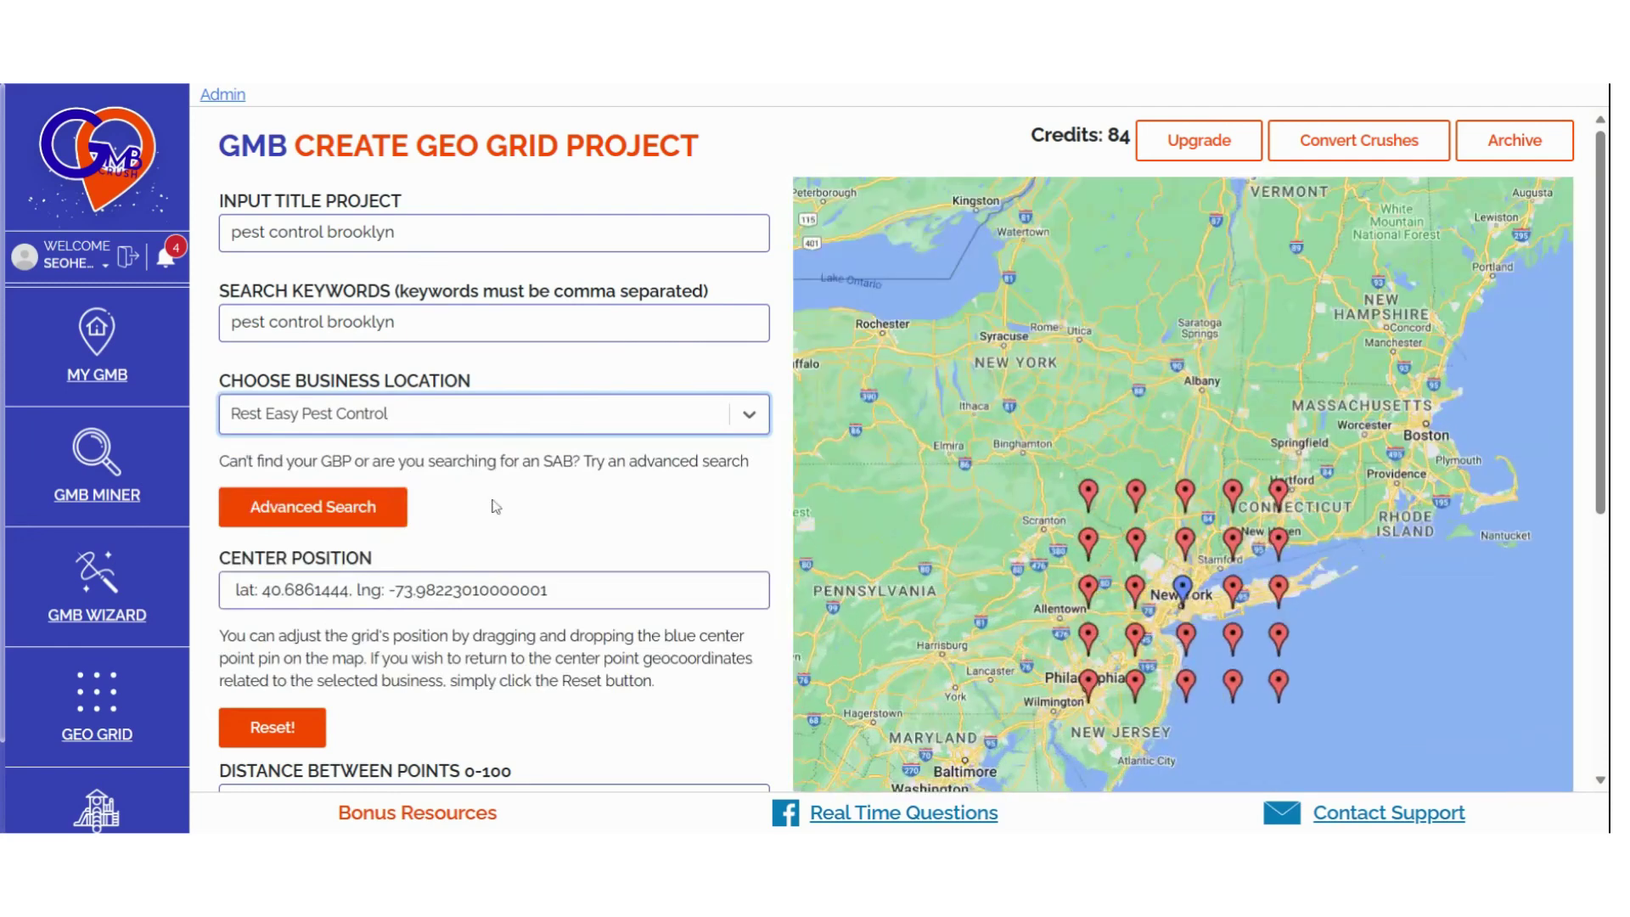
left_click(496, 507)
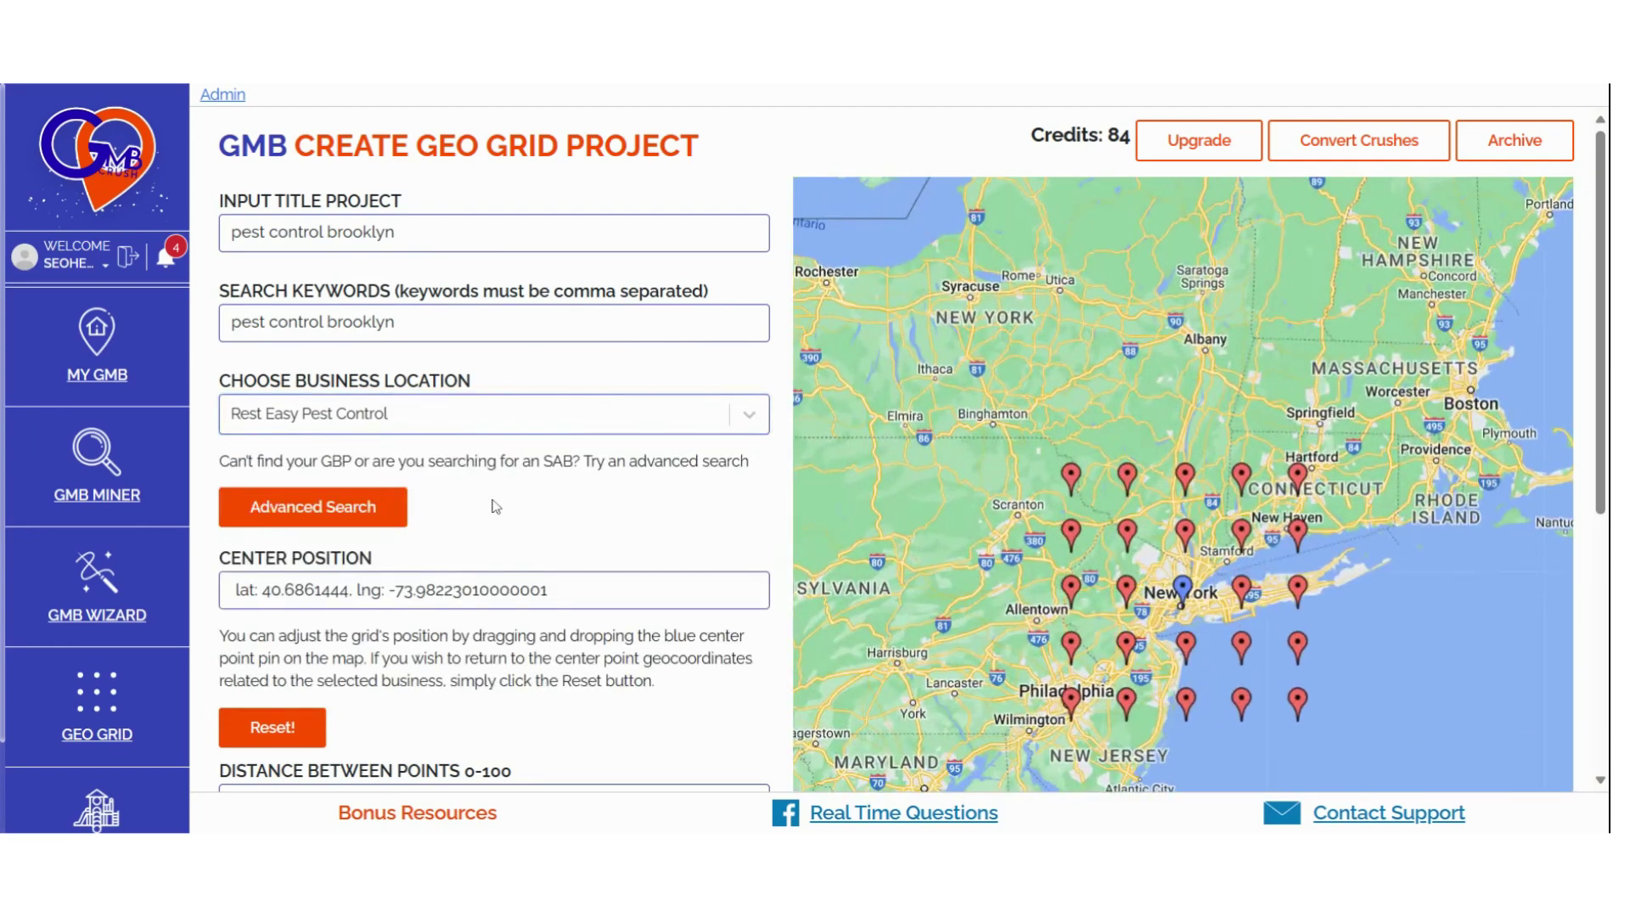
left_click(323, 518)
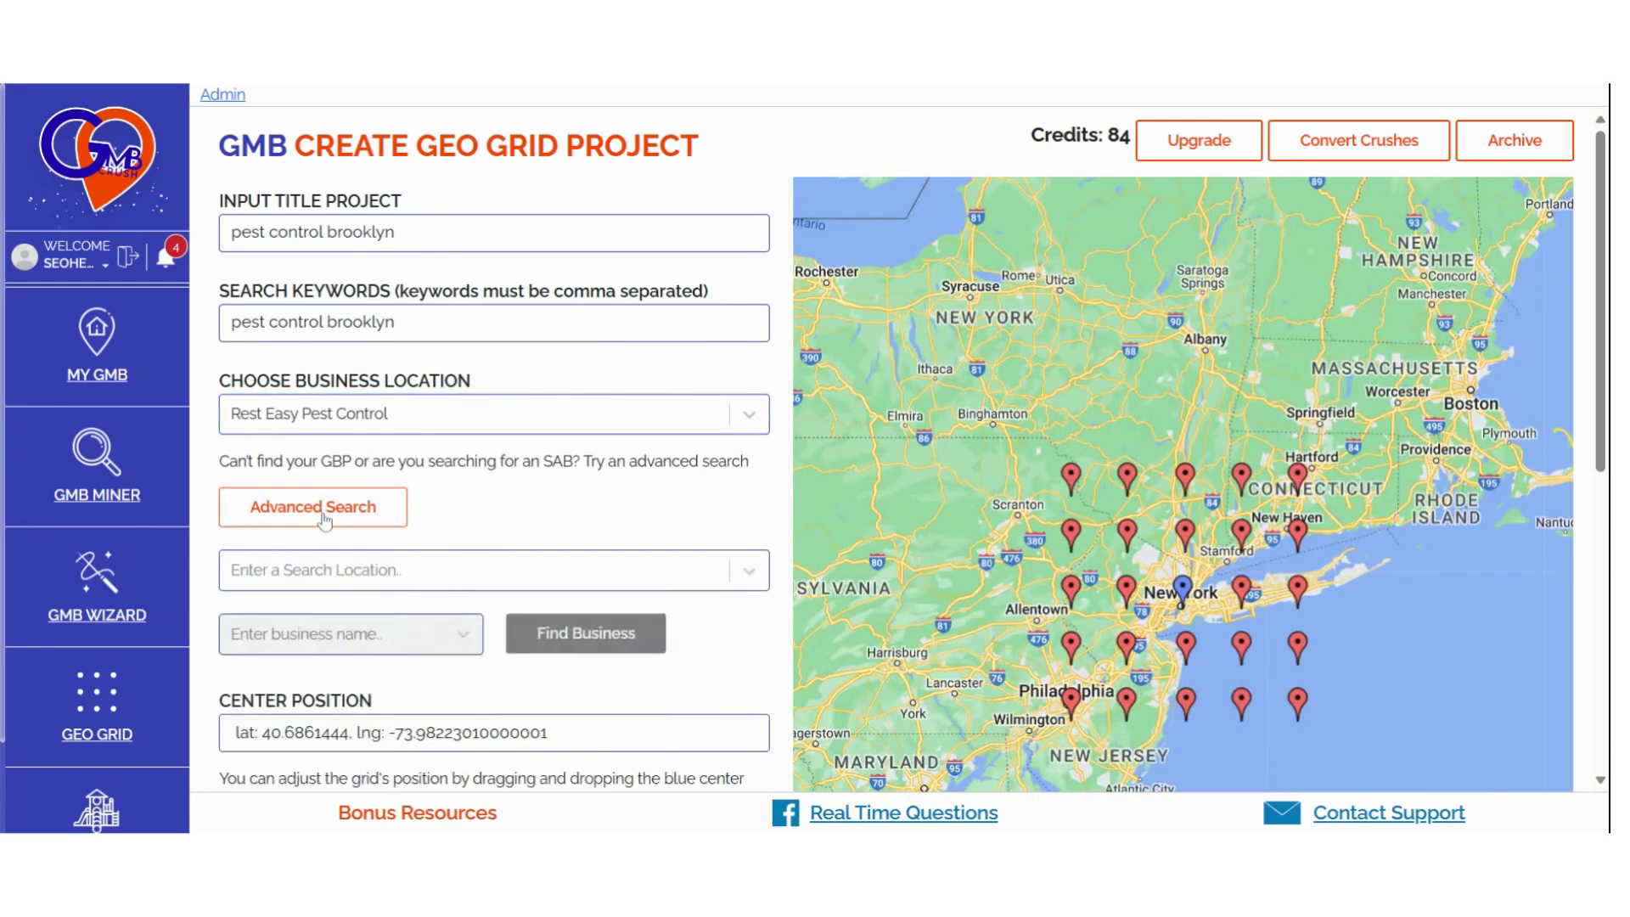
left_click(375, 572)
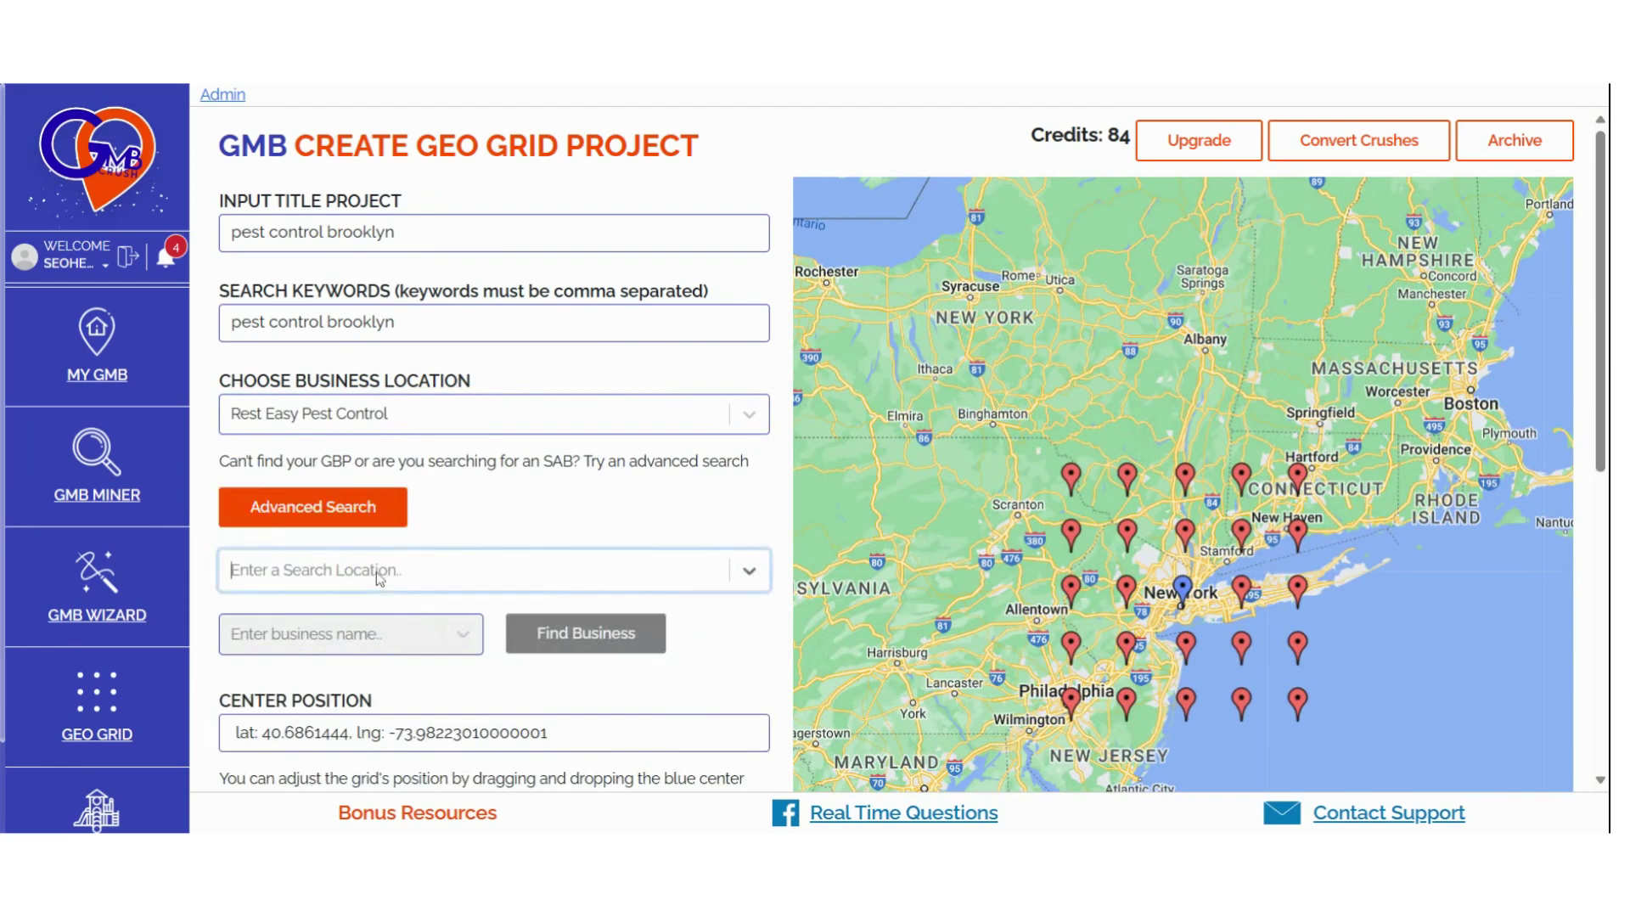
left_click(324, 653)
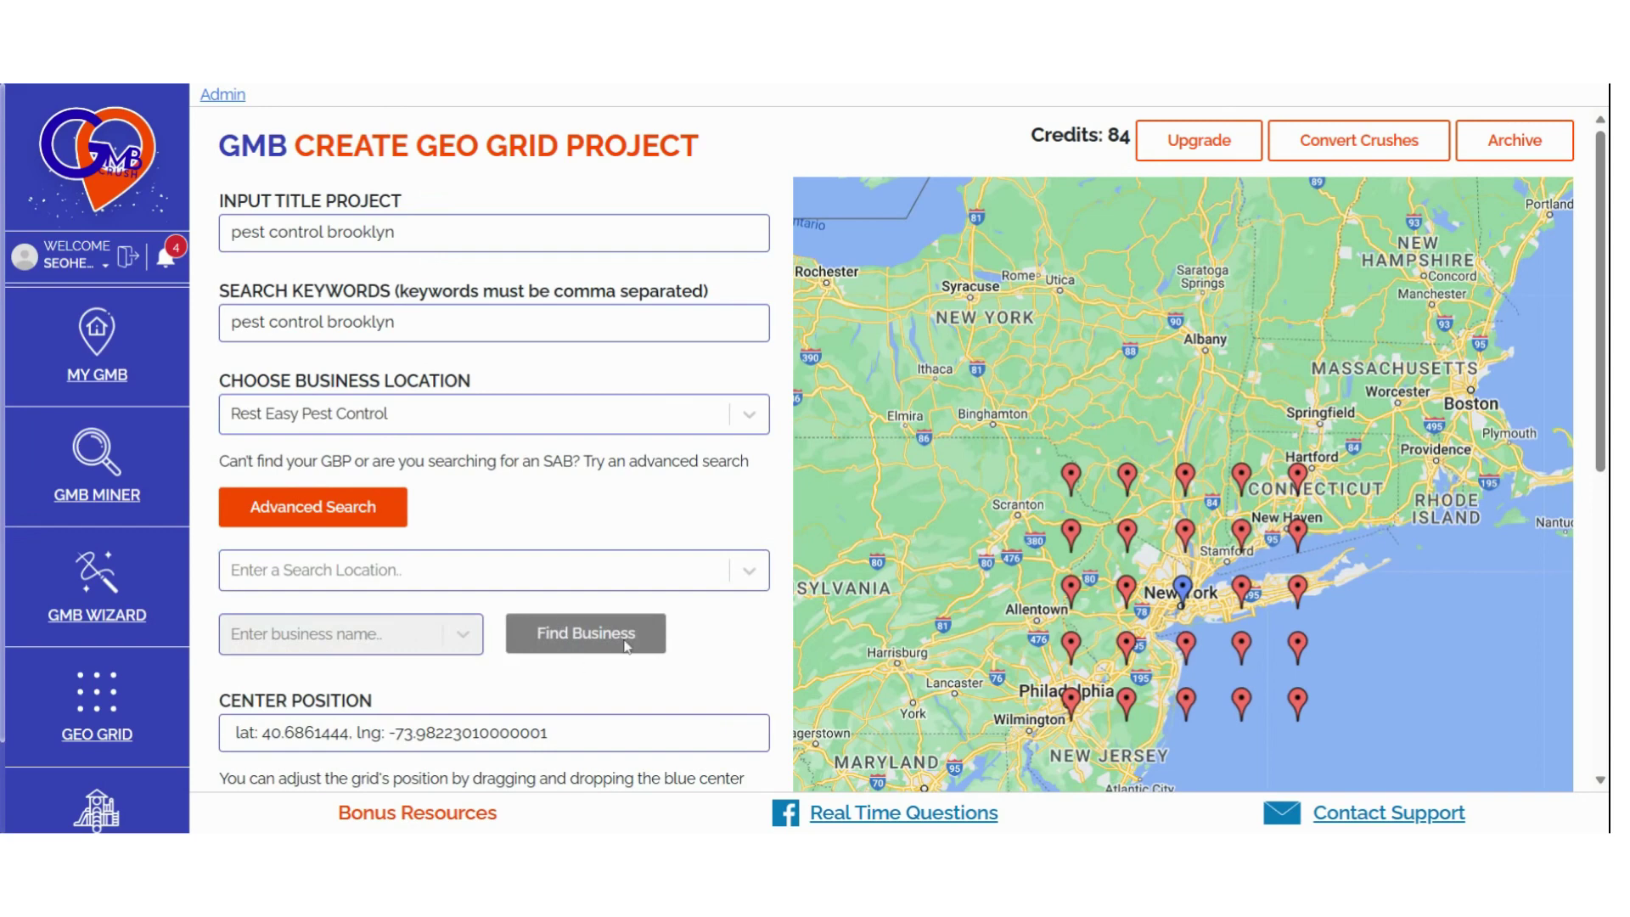
Step: Drag the grid centre west of New York to lat 41.005, lng -74.963
scroll(700, 635, "down", 3)
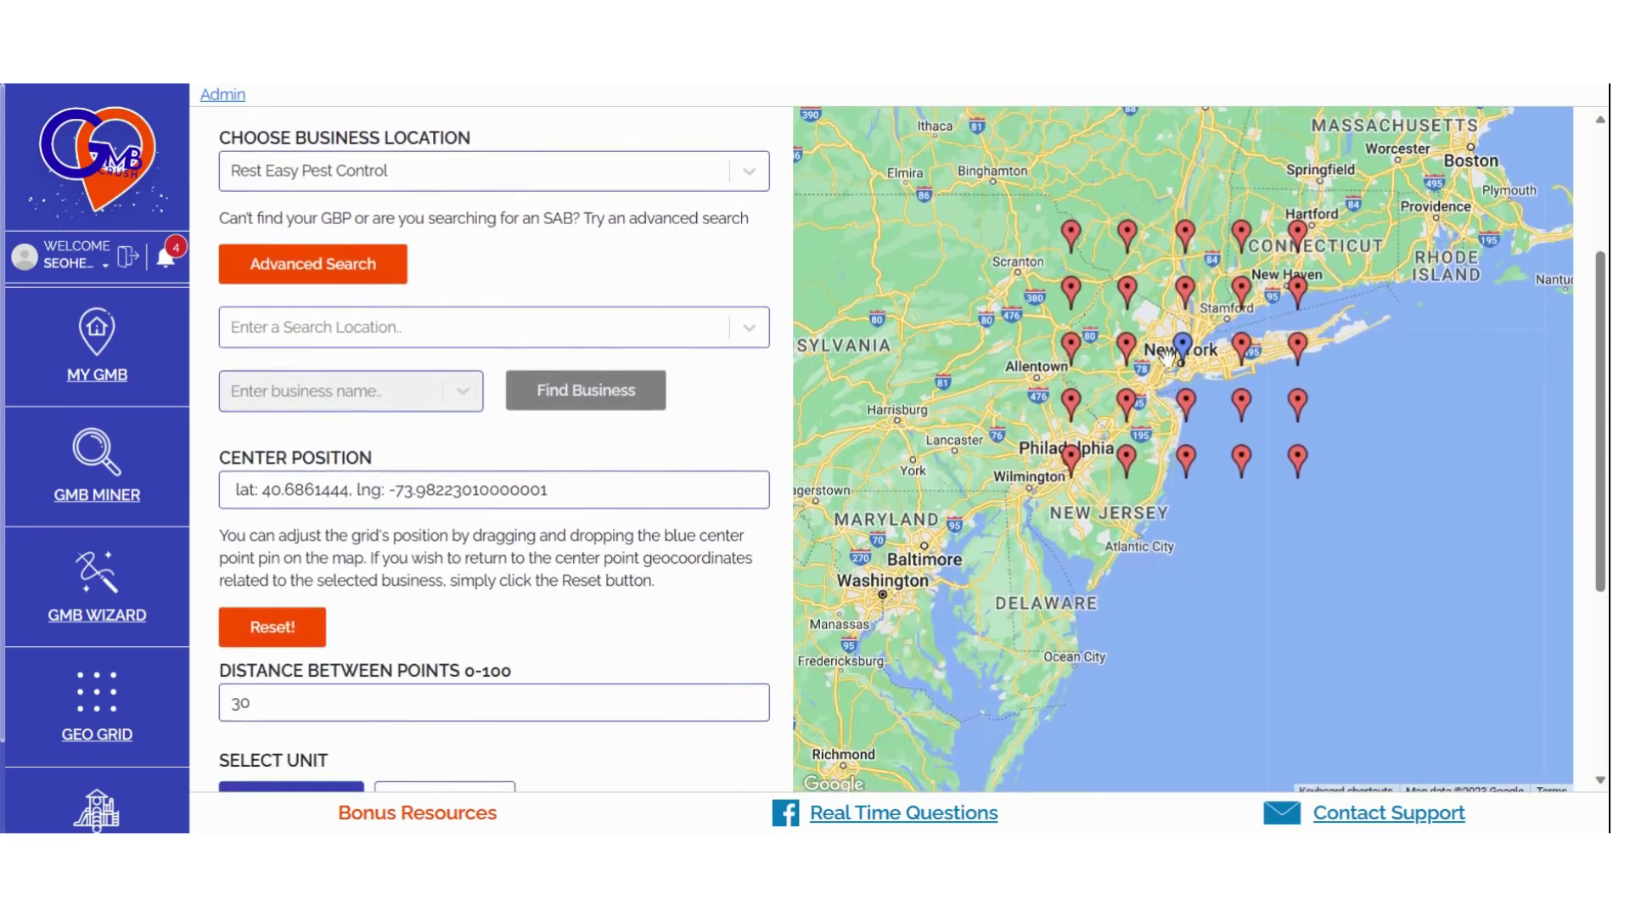
left_click_drag(1183, 346, 1028, 360)
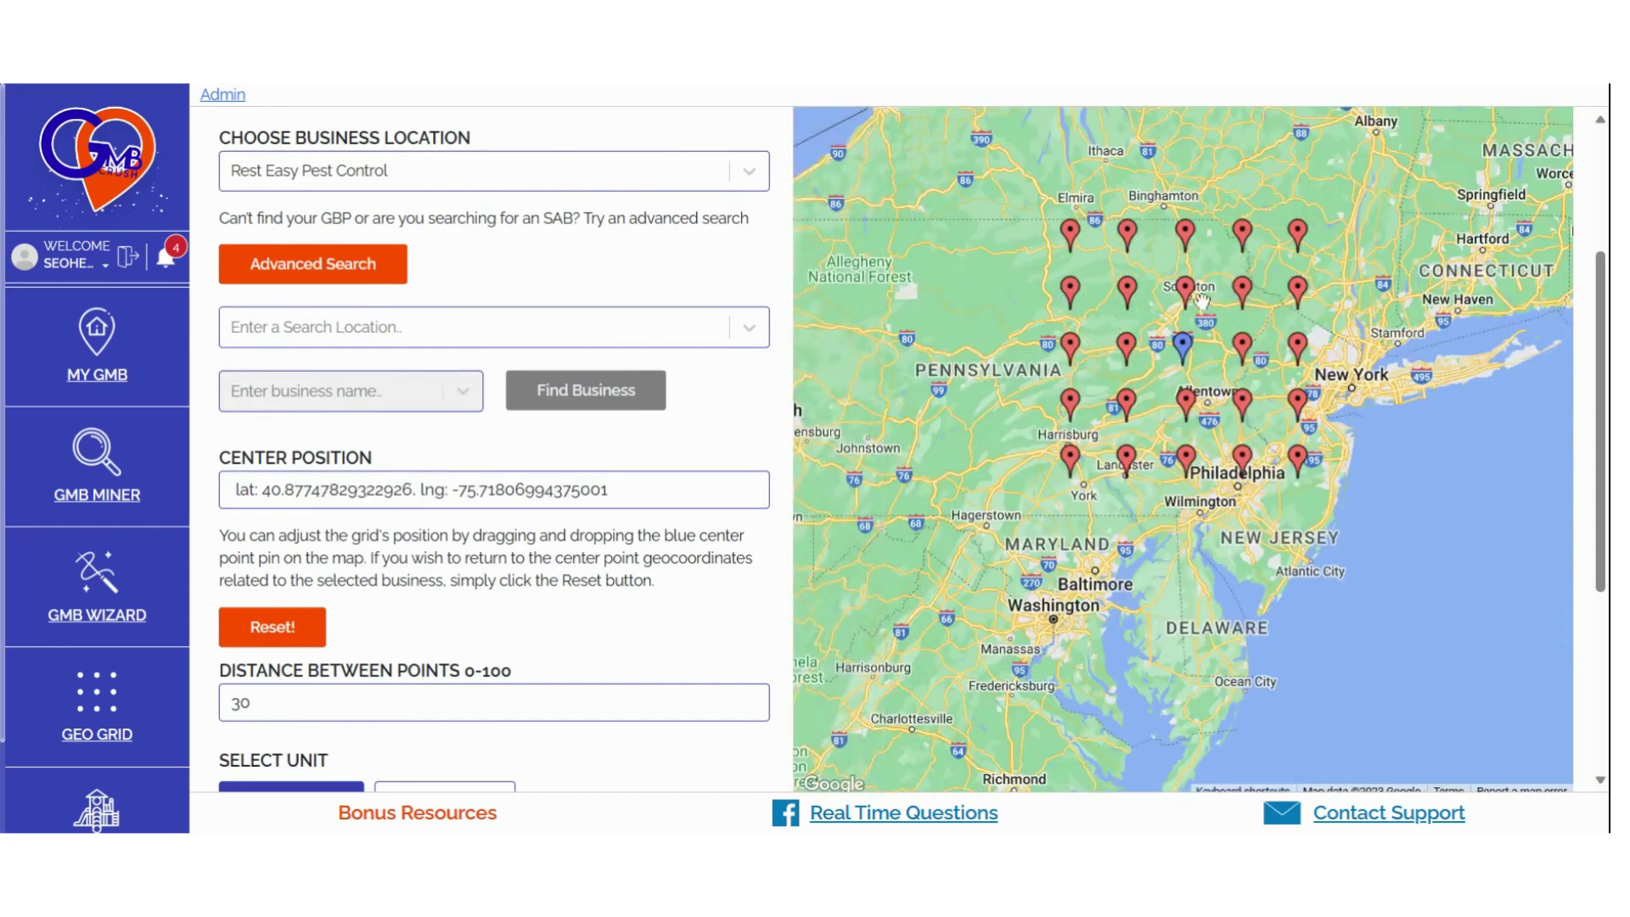
mouse_move(1184, 347)
left_mouse_down()
mouse_move(1289, 369)
mouse_move(1457, 367)
left_mouse_up()
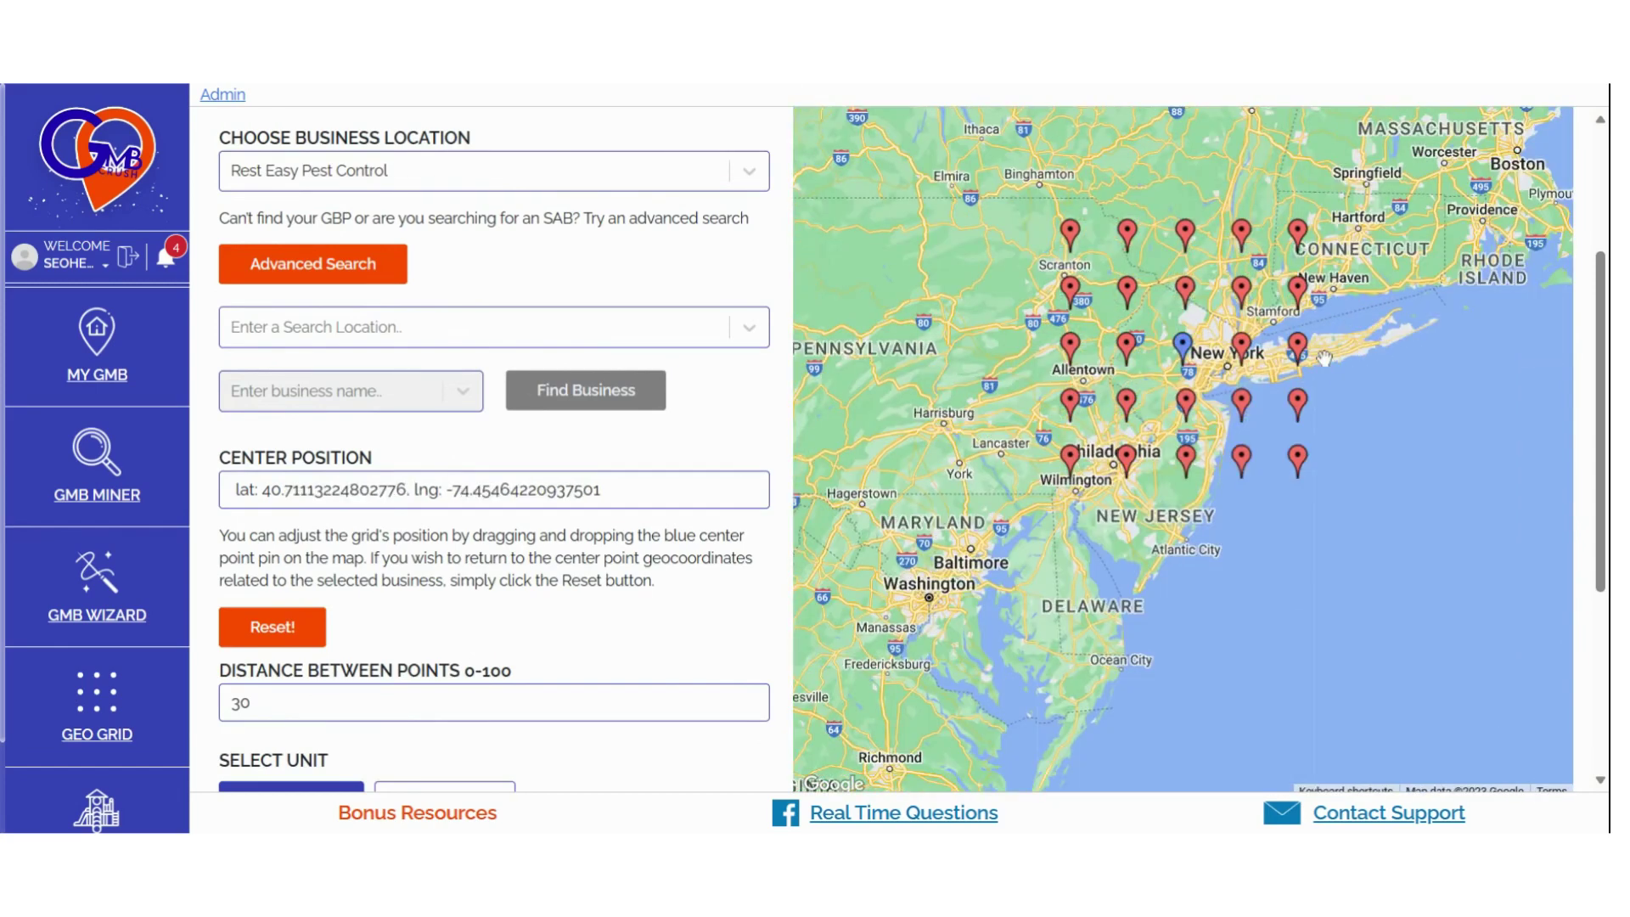
left_click_drag(1183, 340, 991, 316)
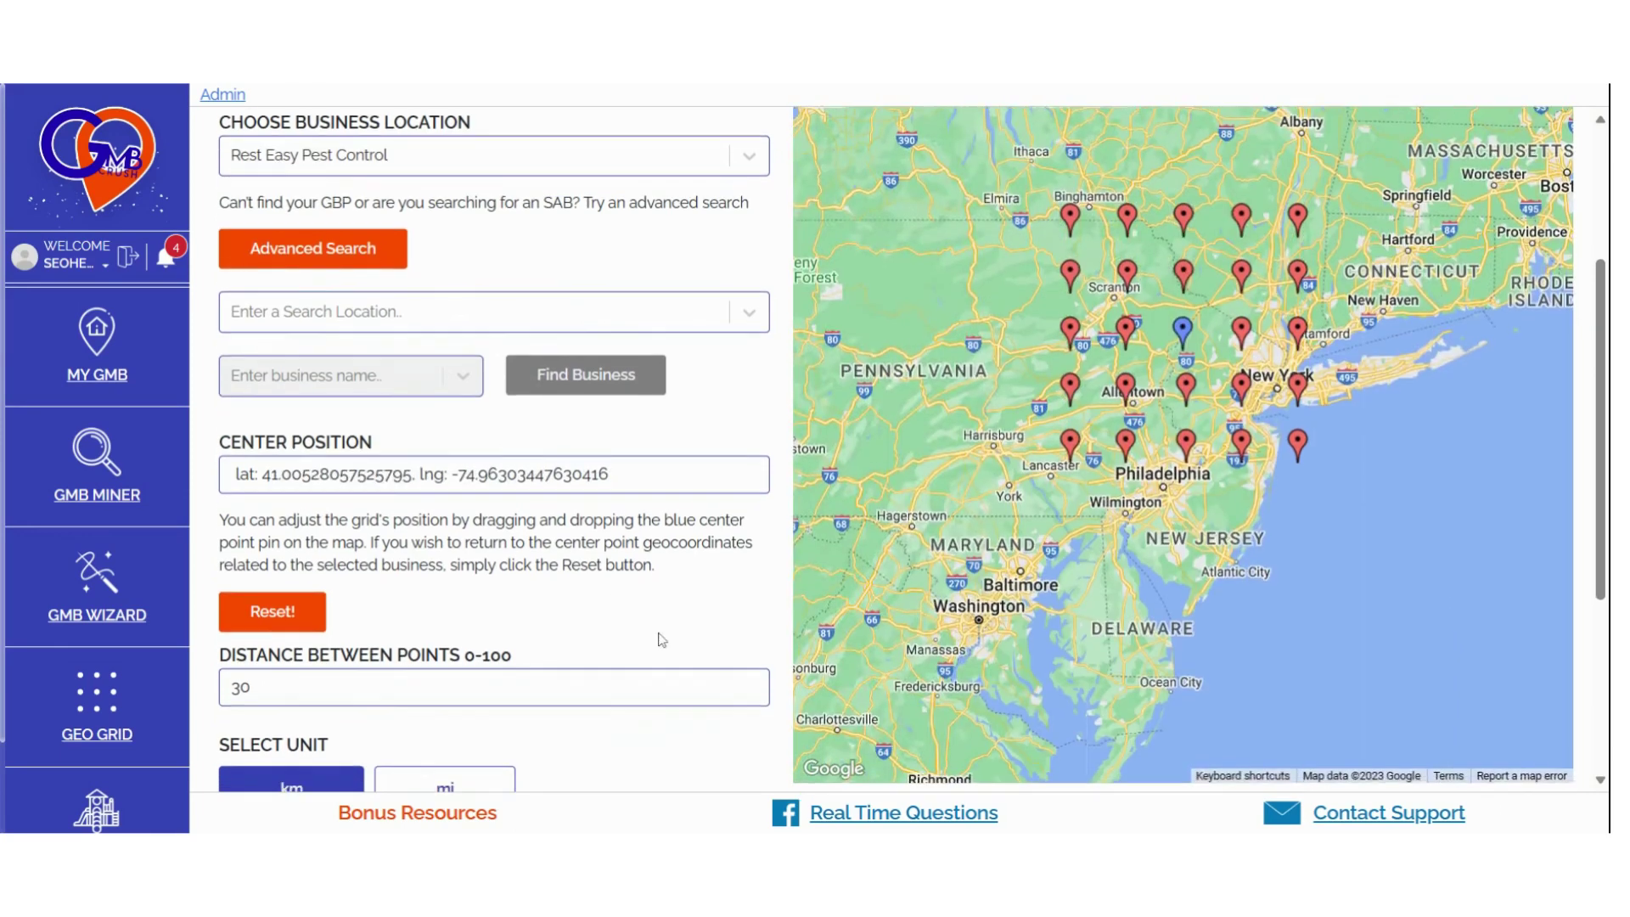
scroll(659, 640, "down", 3)
scroll(912, 450, "up", 2)
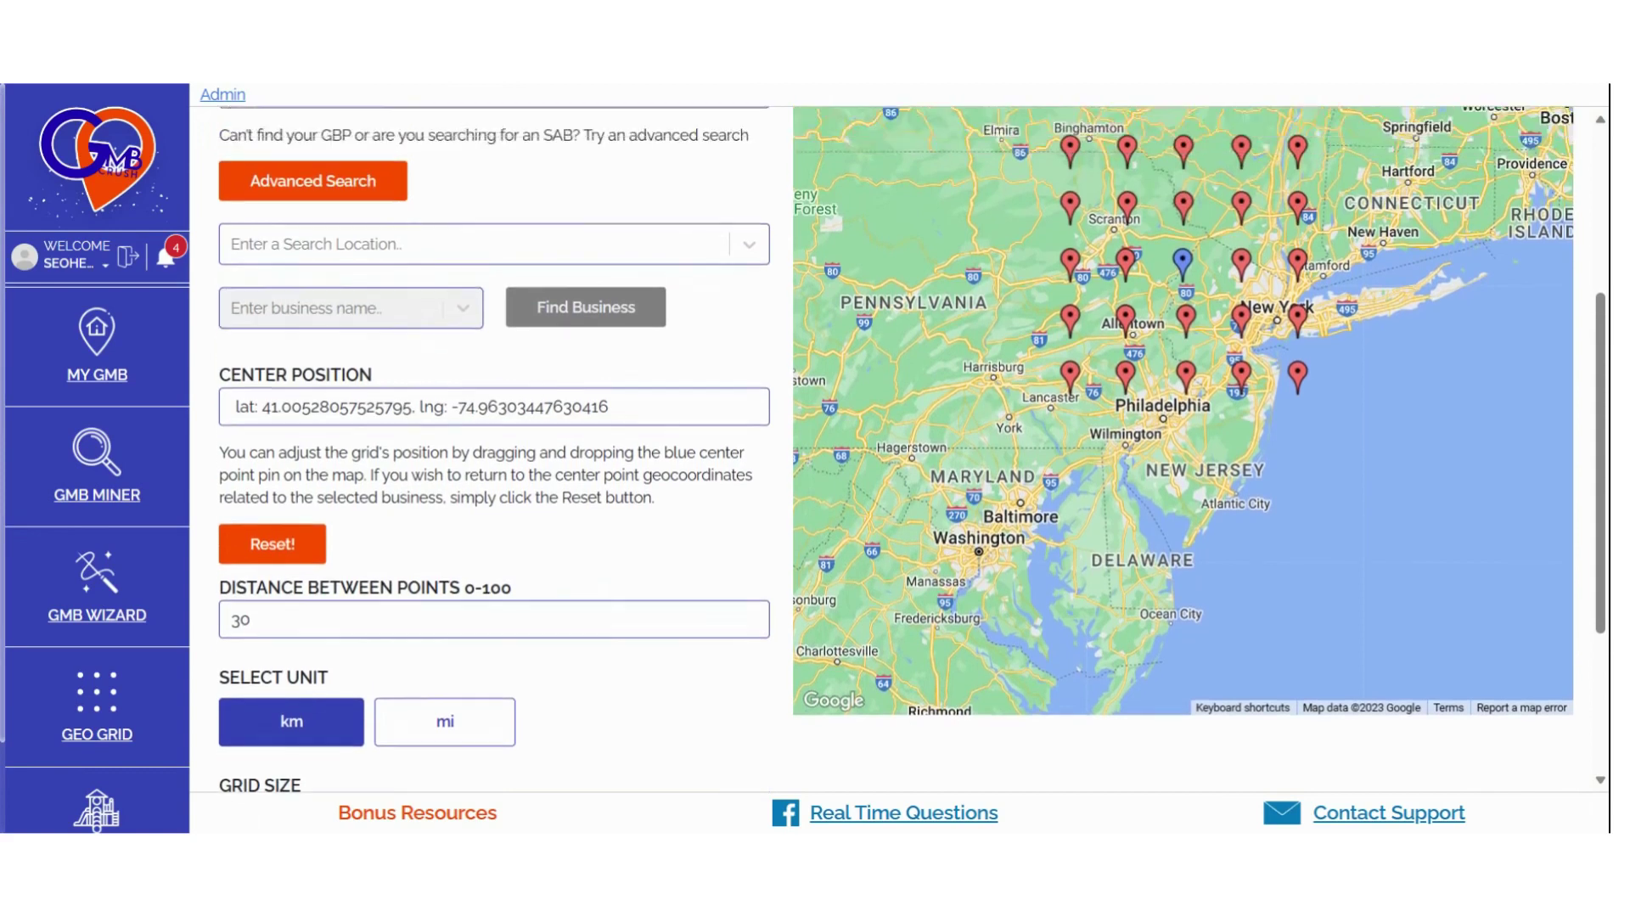
Step: Try 0.5, 10 and 1 as point distance and recentre the grid near Lehighton
key("BackSpace")
key("BackSpace")
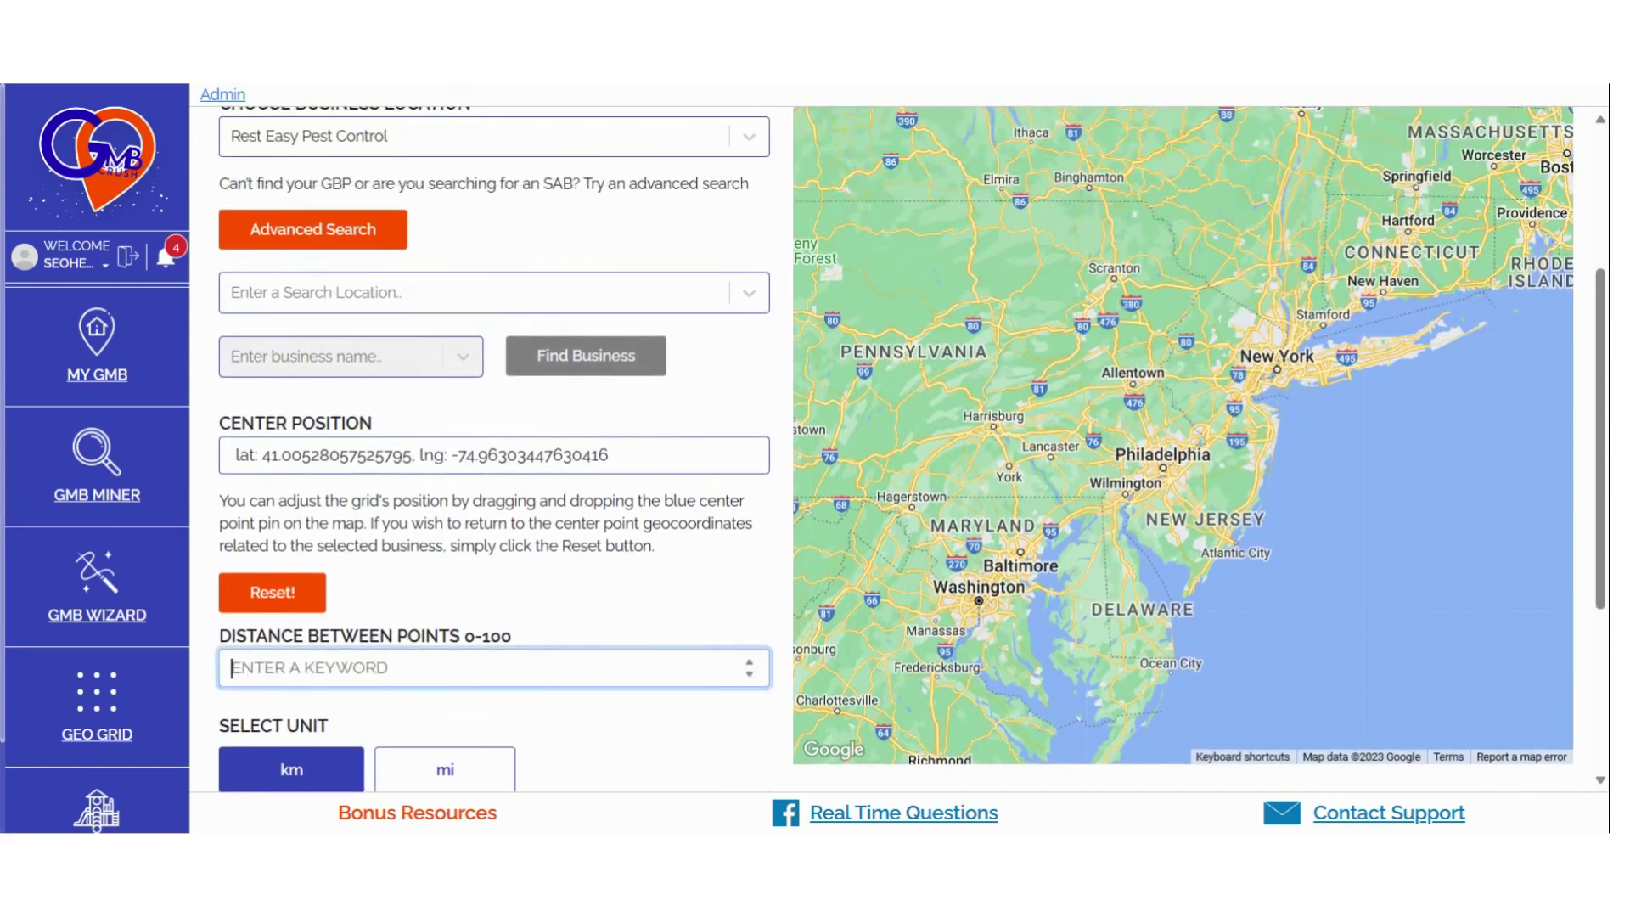
type("0.5")
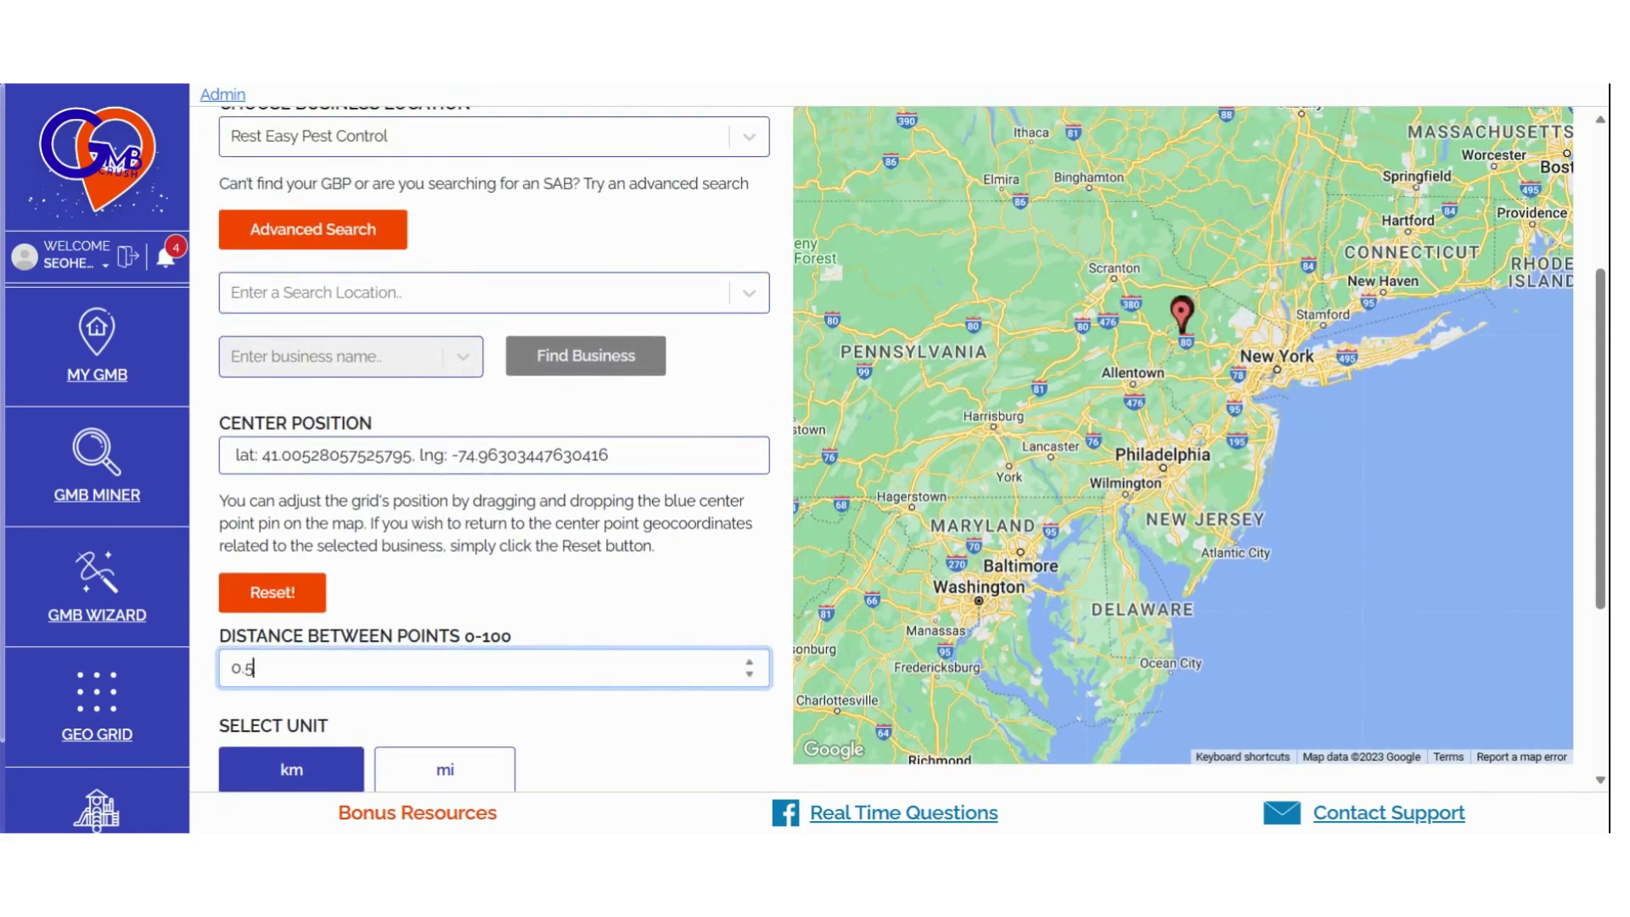
key("BackSpace")
key("BackSpace")
key("BackSpace")
type("10")
key("BackSpace")
type("1")
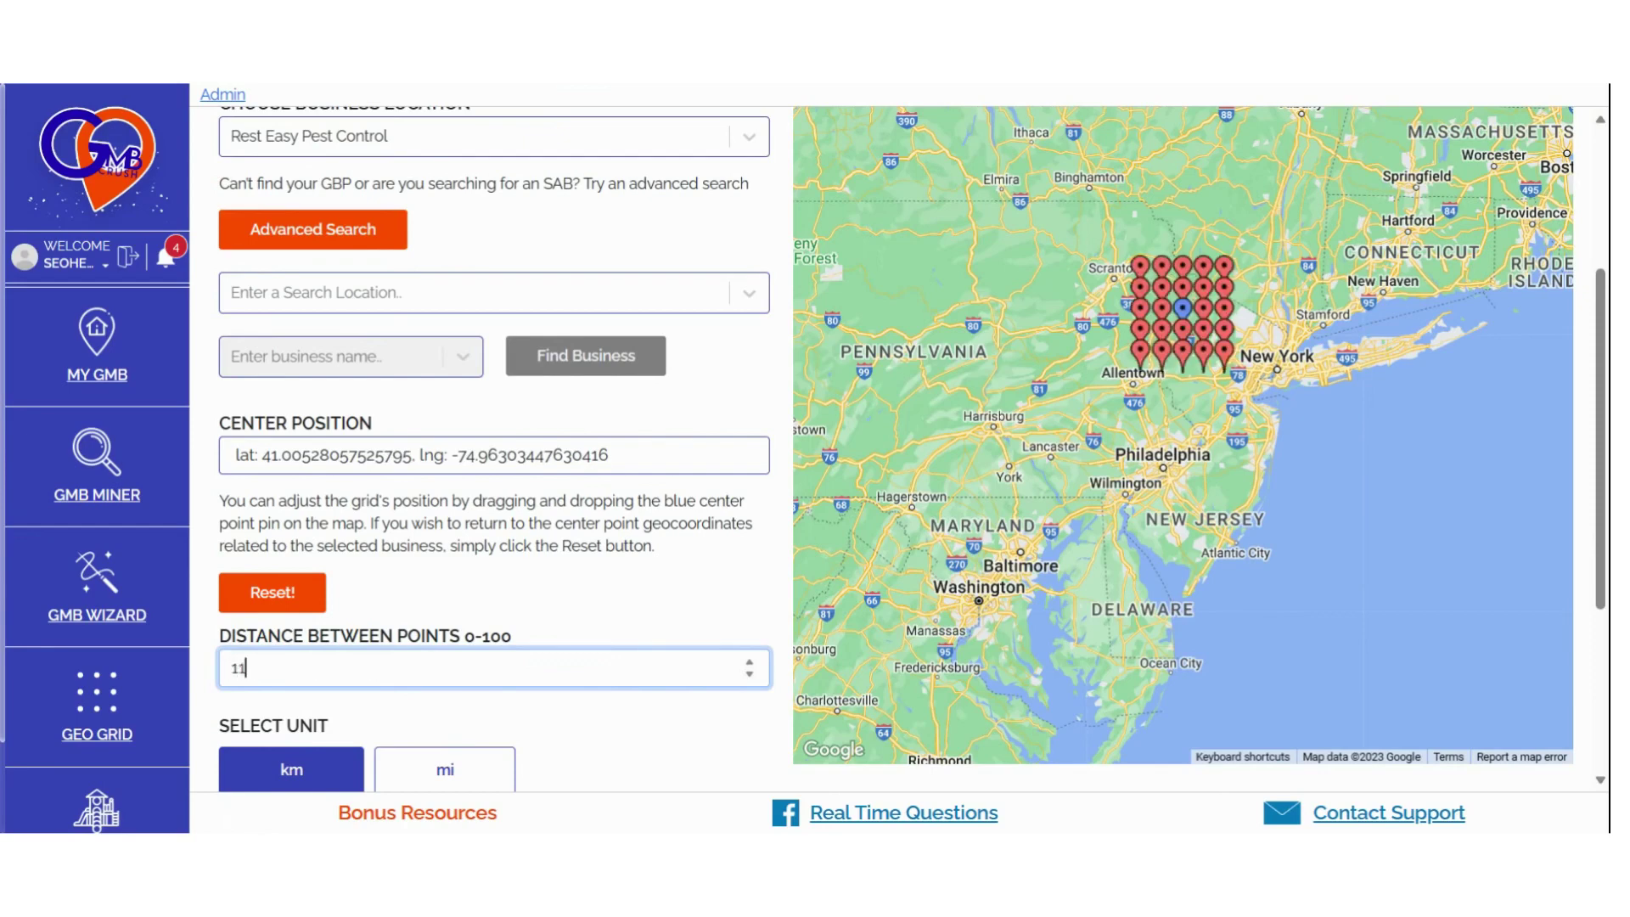
scroll(1115, 357, "up", 1)
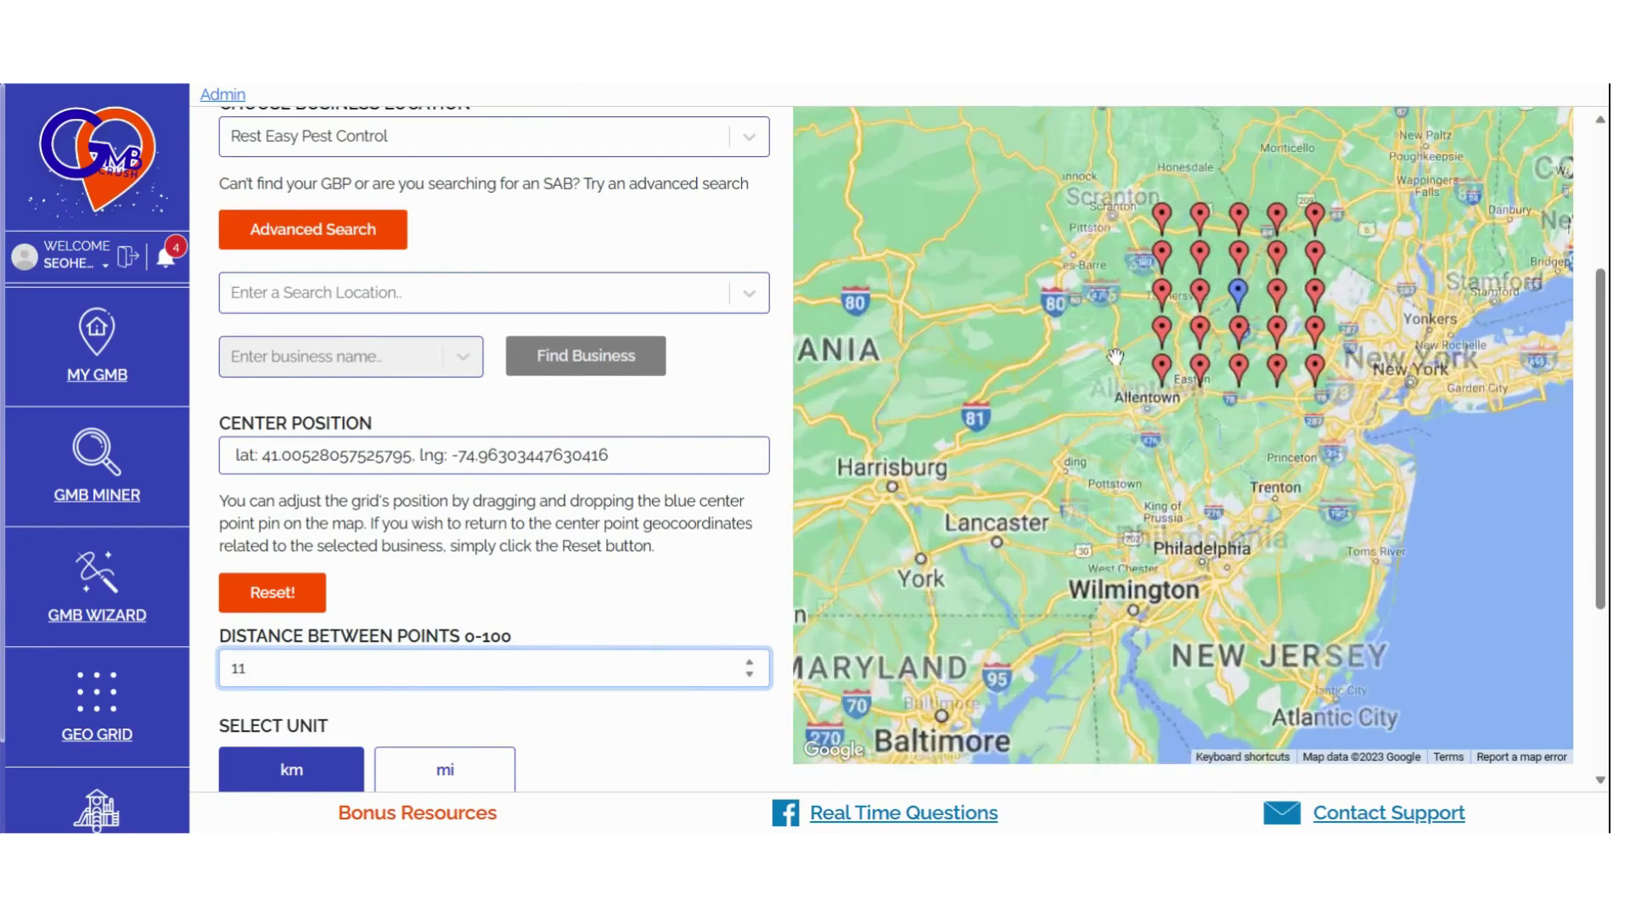
scroll(1115, 357, "up", 1)
left_click(1115, 357)
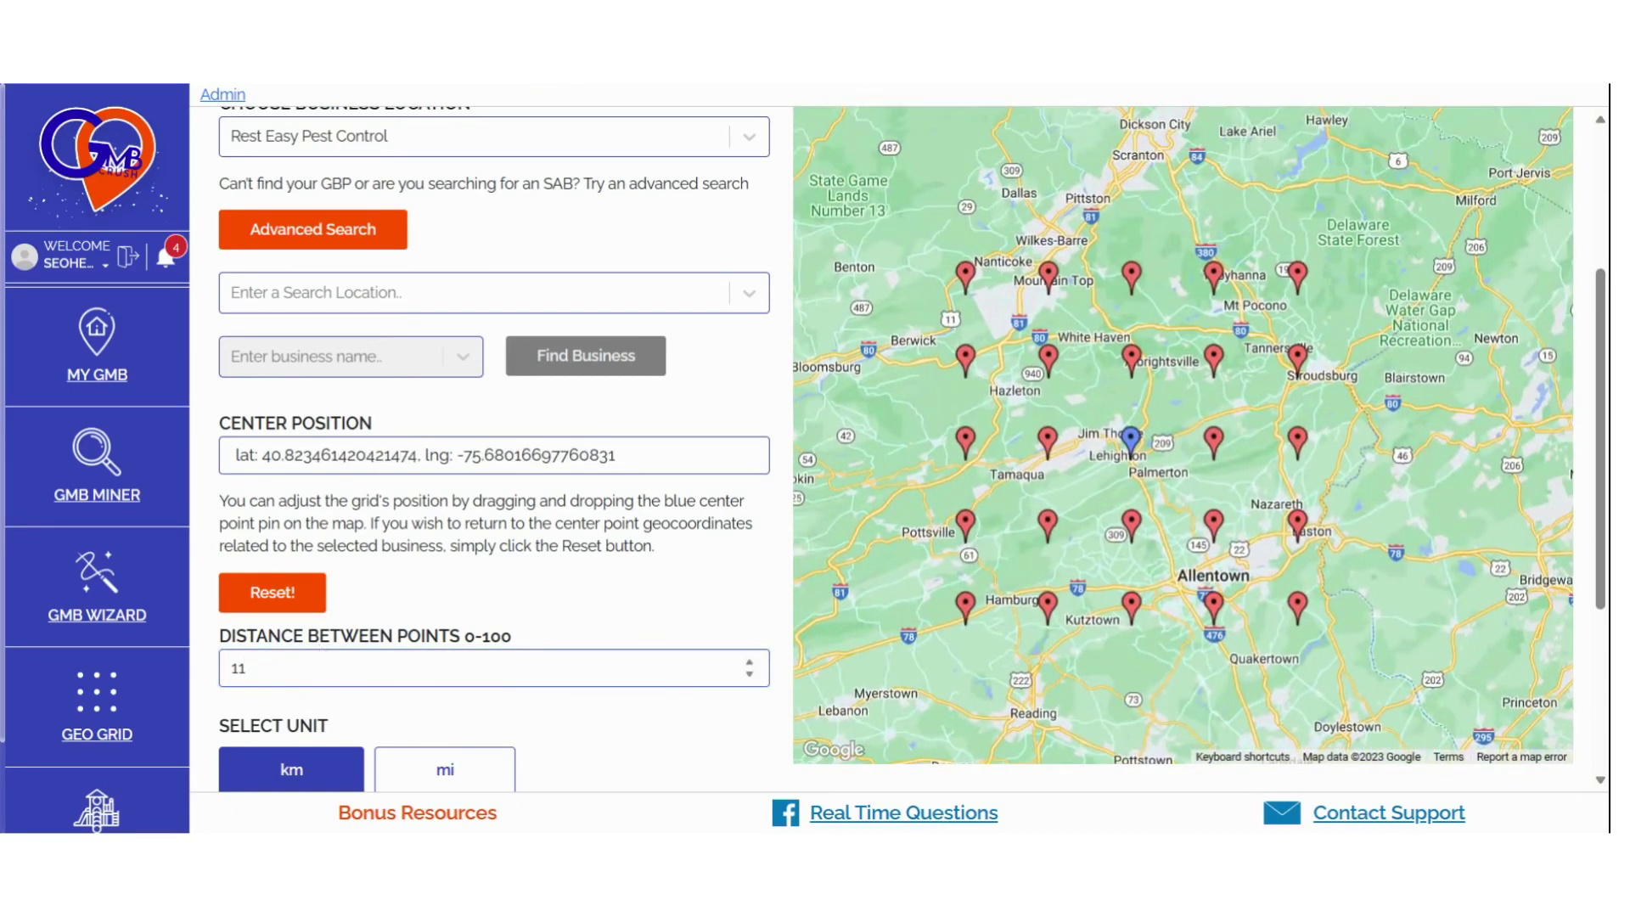
Step: Switch grid spacing to miles and set the distance between points to 2
left_click(343, 668)
key("BackSpace")
key("BackSpace")
type("0")
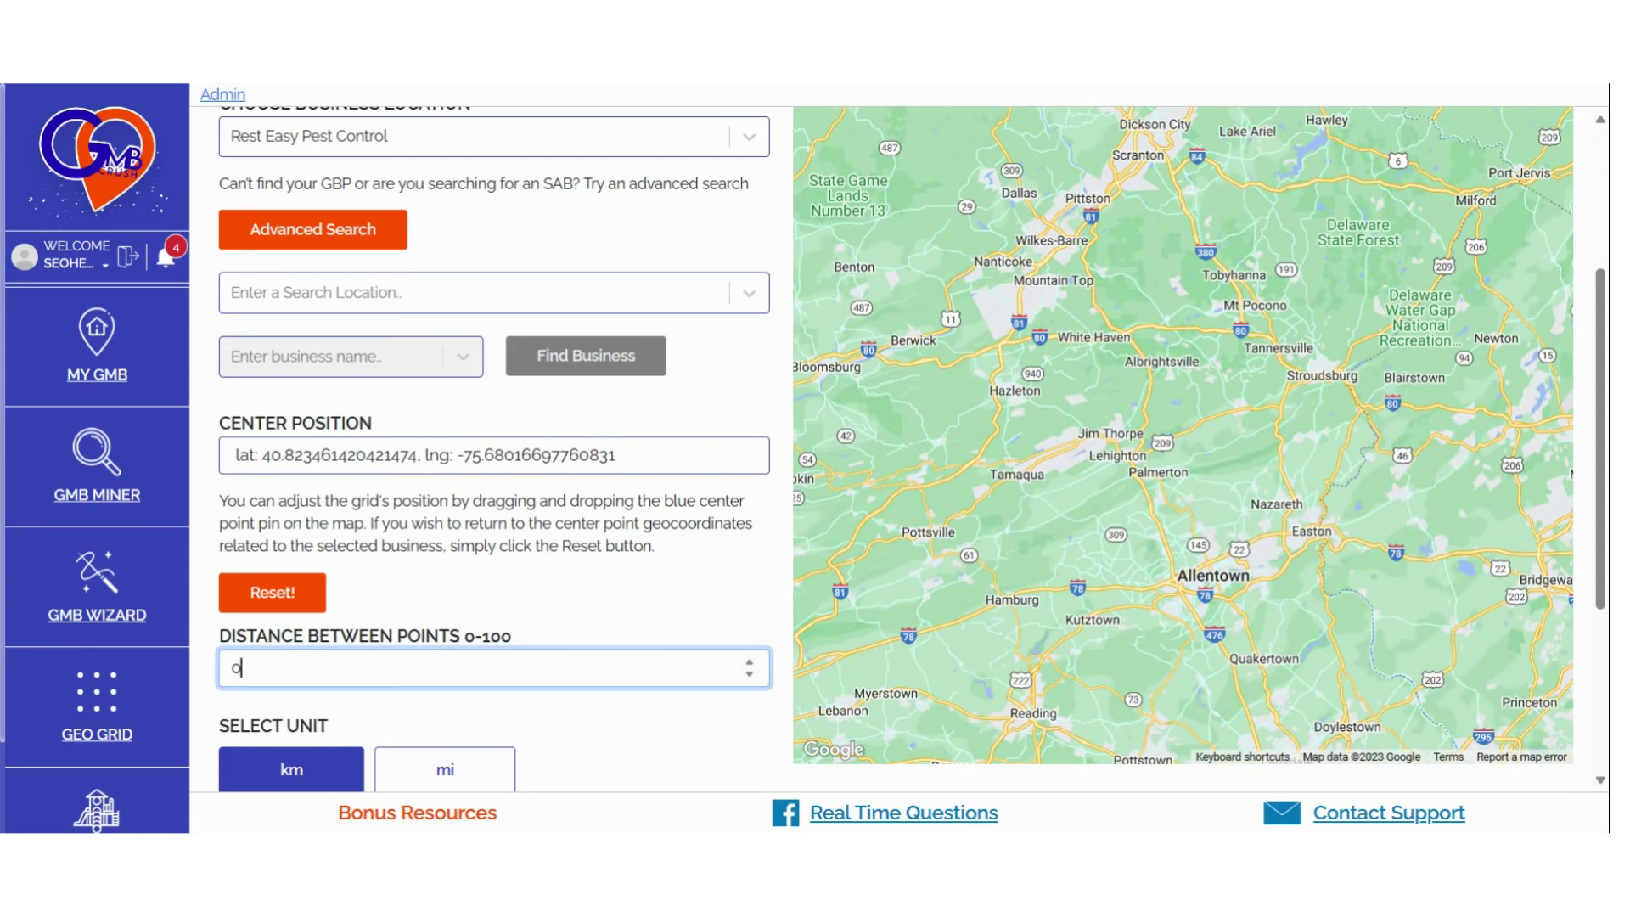
type("8")
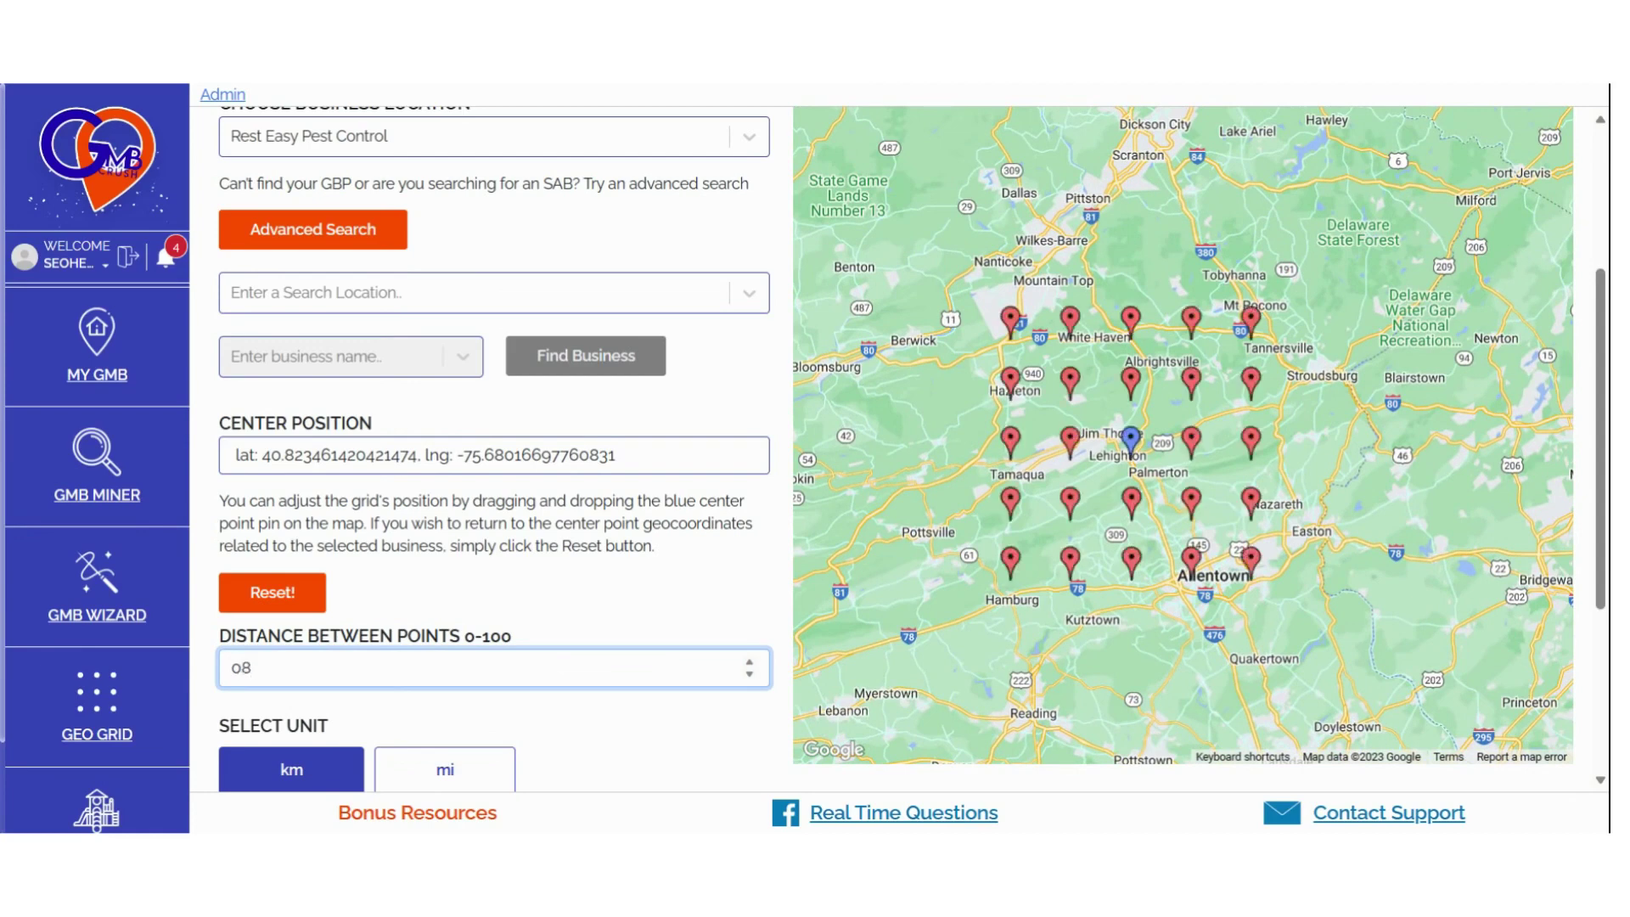
key("BackSpace")
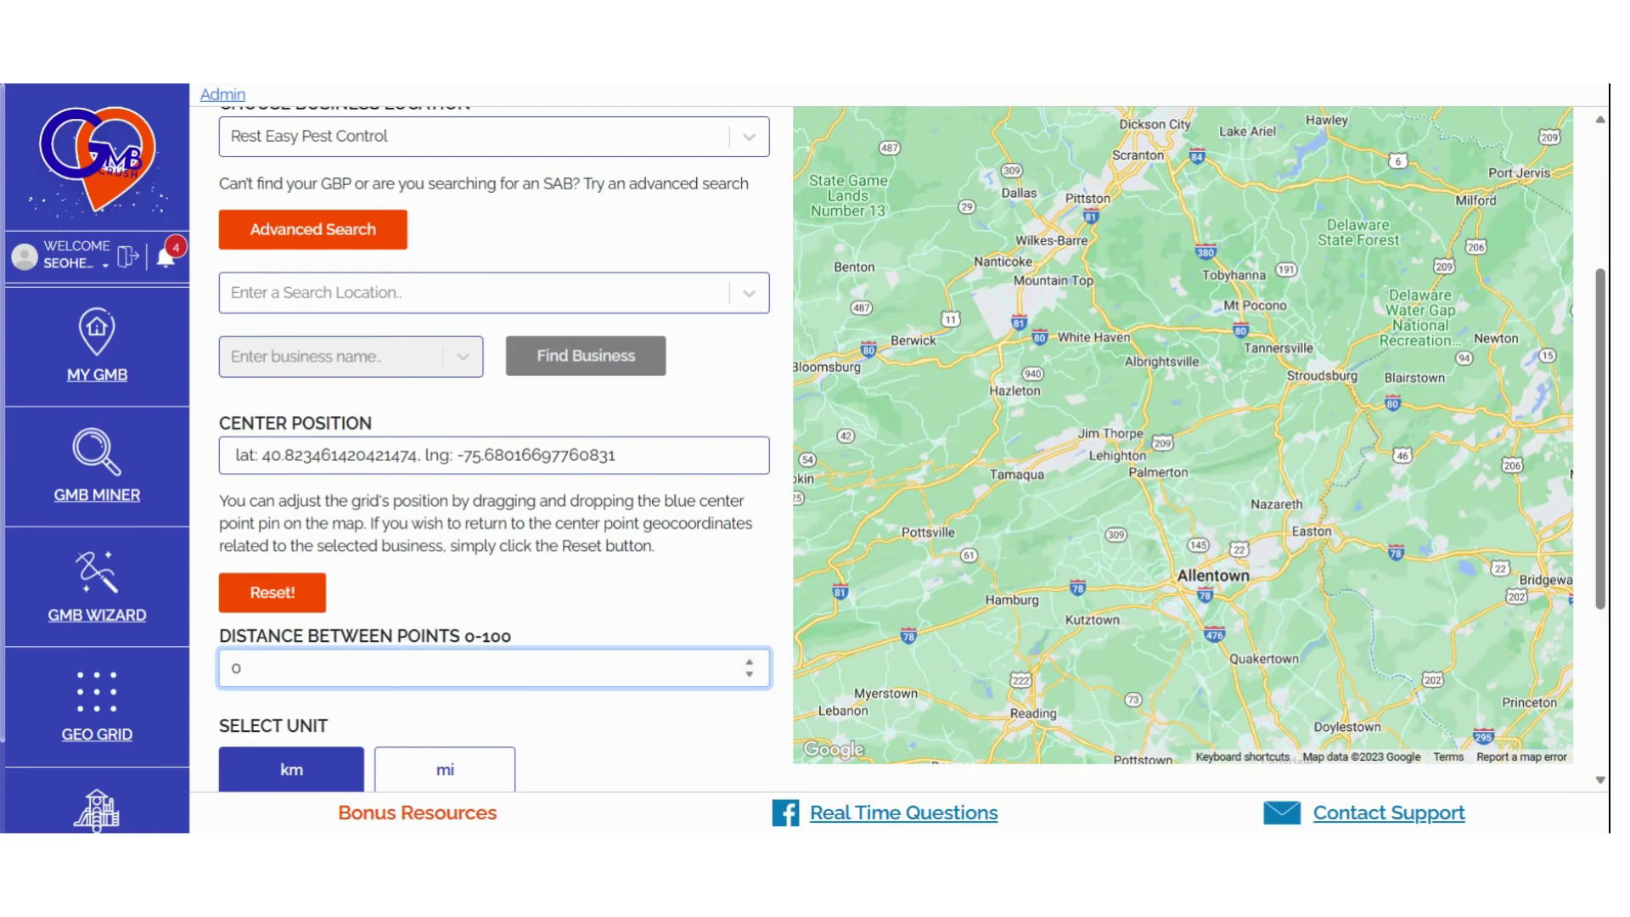
key("BackSpace")
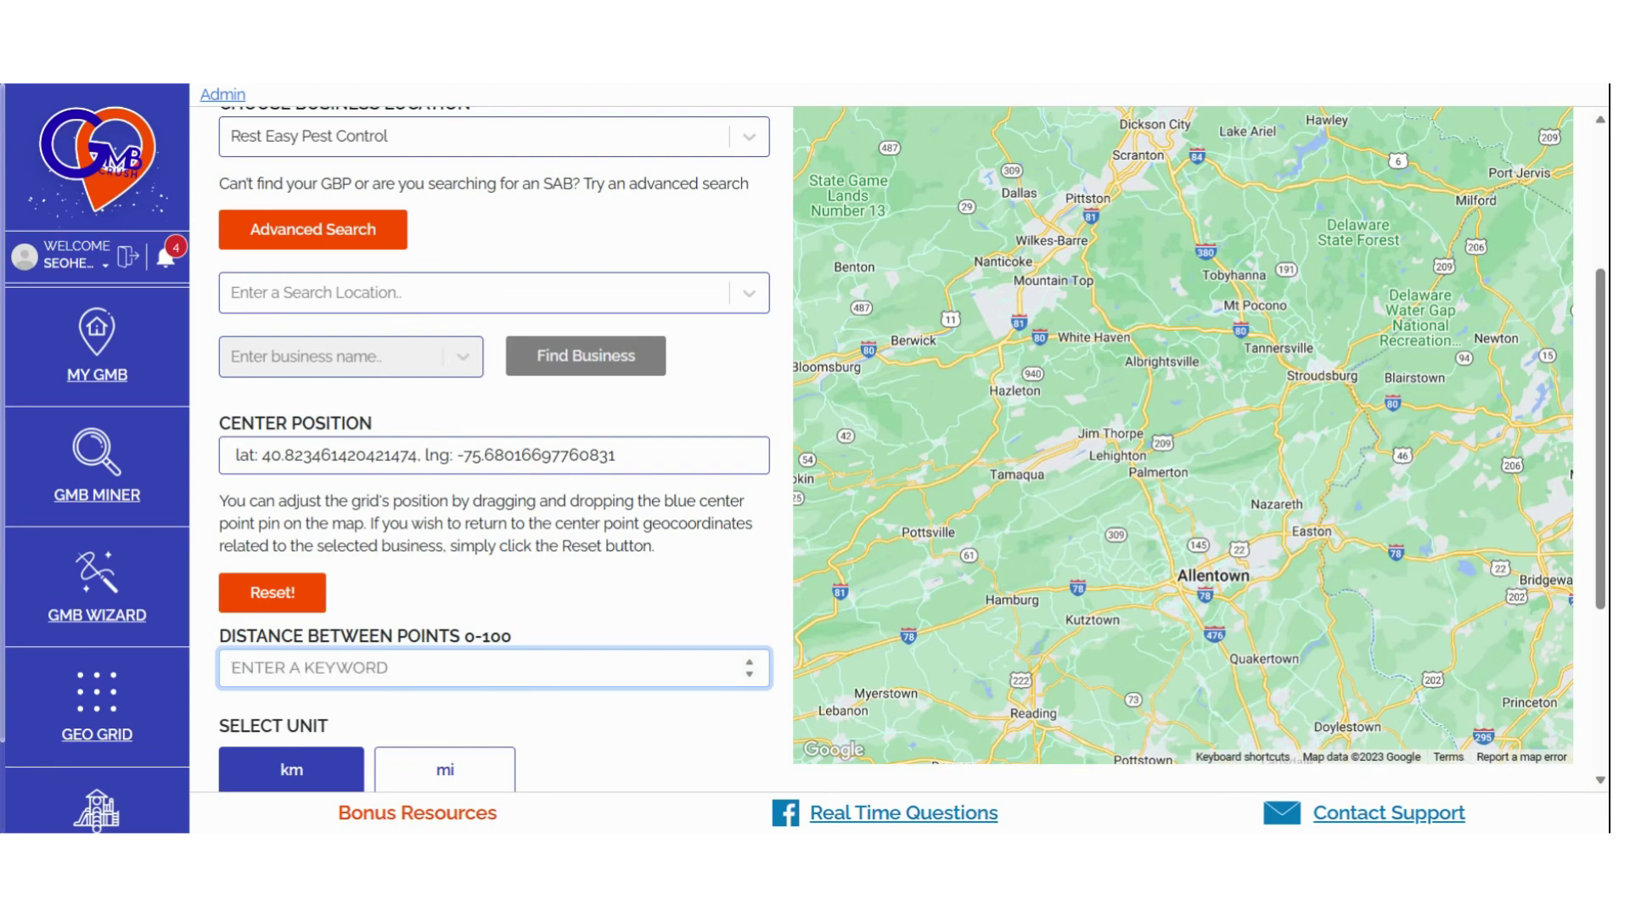
left_click(445, 769)
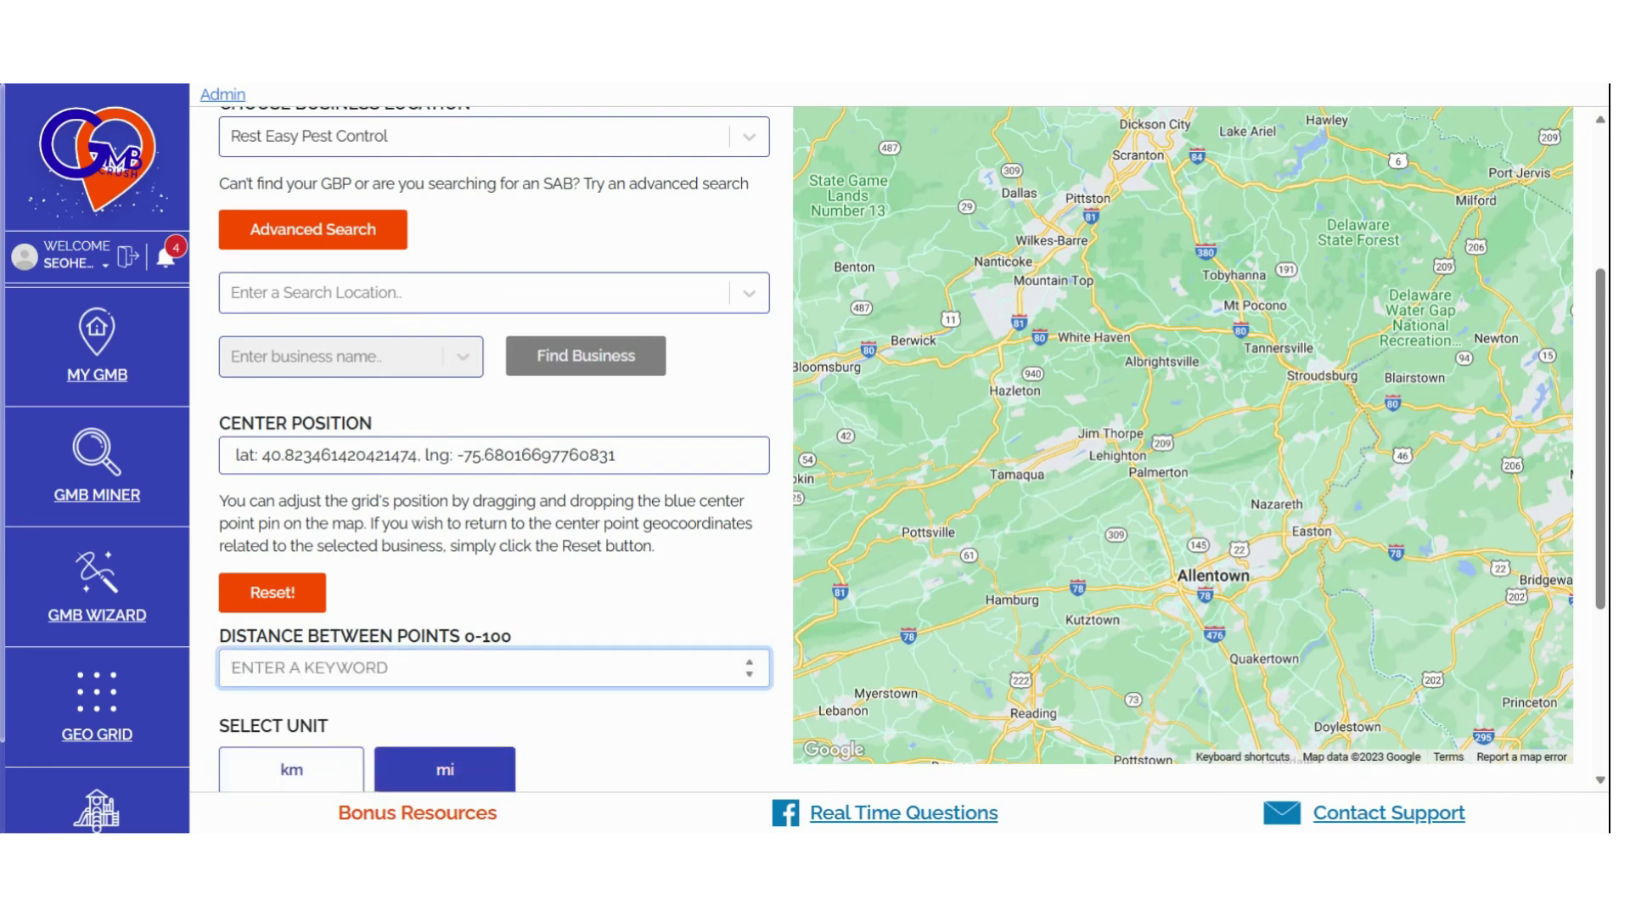
type("2")
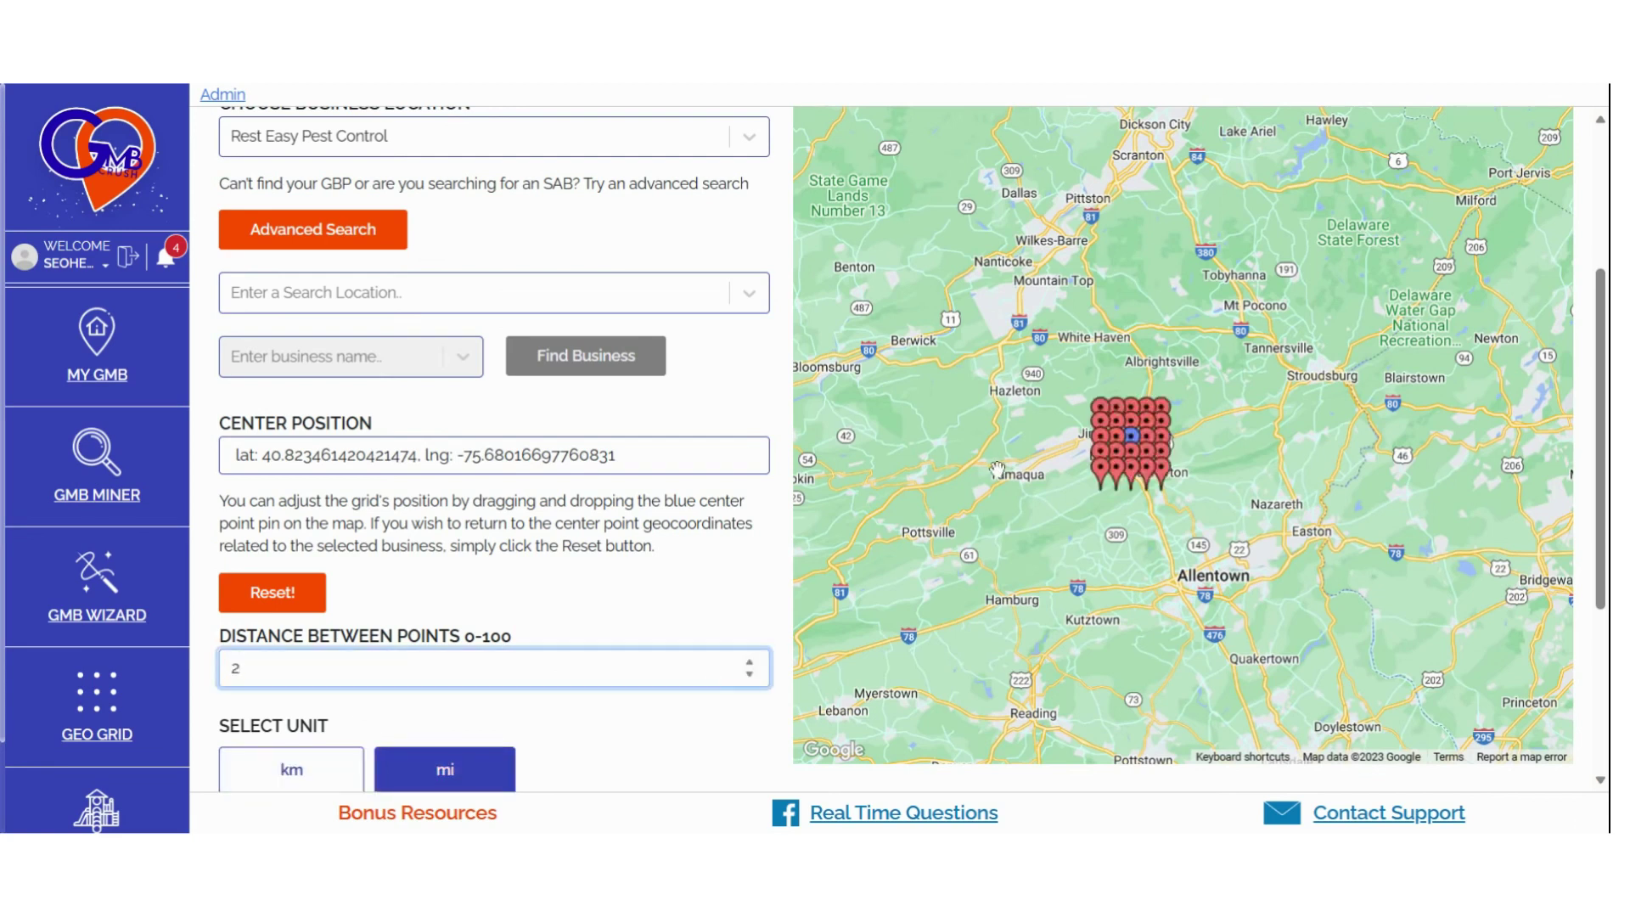
Step: Increase the distance between points to 5, then 10 miles, comparing the map
scroll(998, 470, "up", 1)
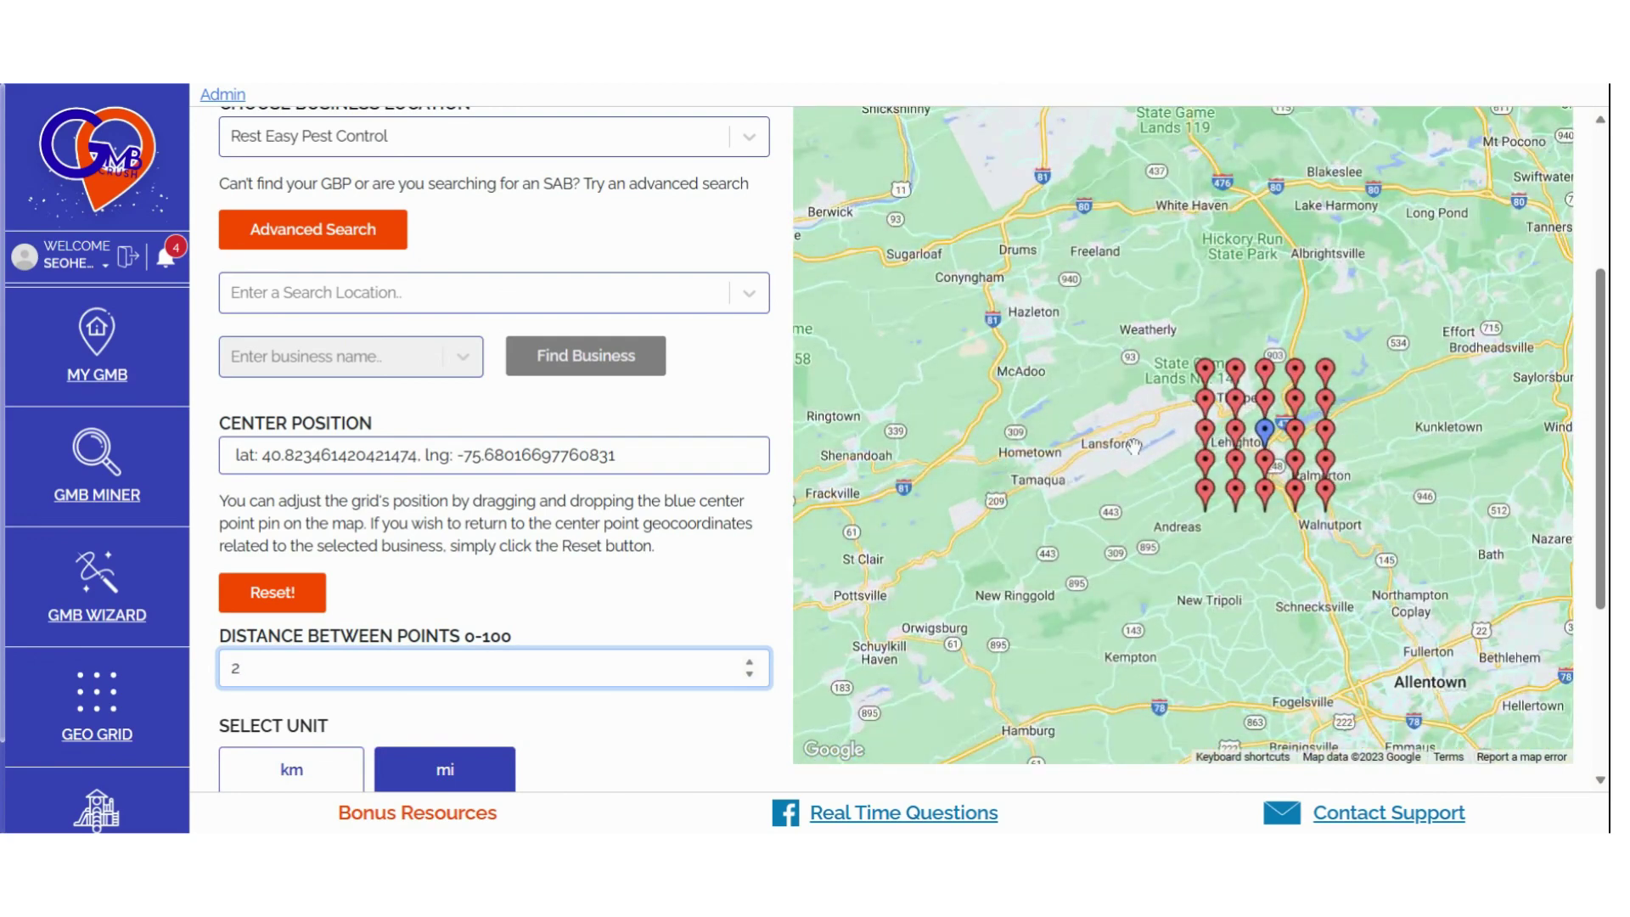
left_click_drag(1135, 446, 1023, 471)
left_click(297, 667)
key("BackSpace")
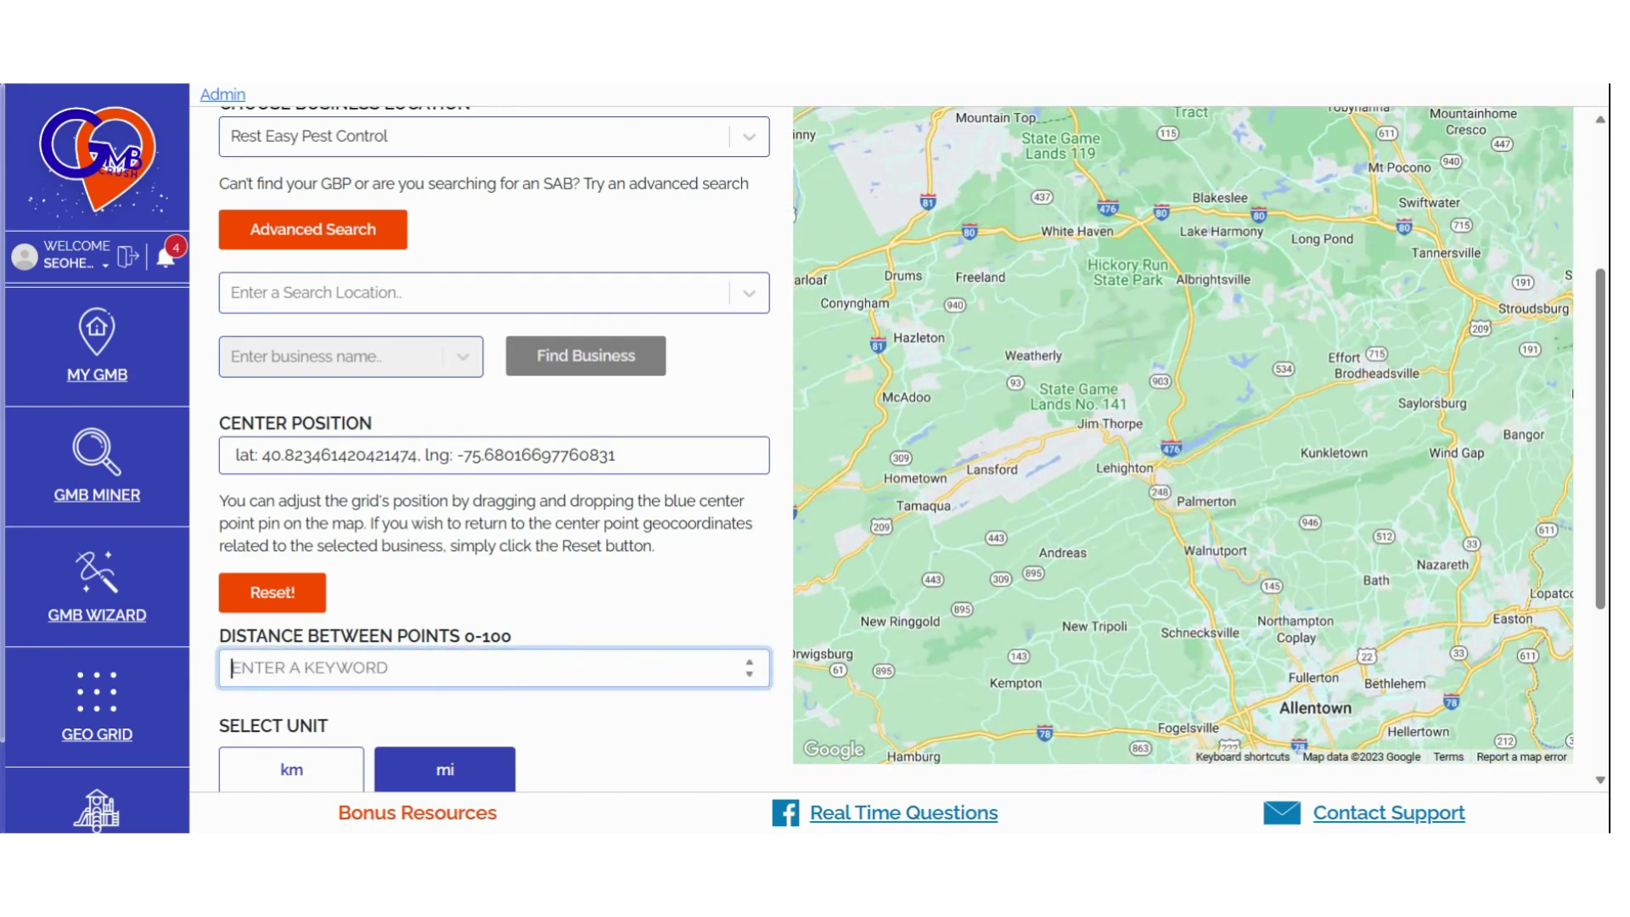
type("5")
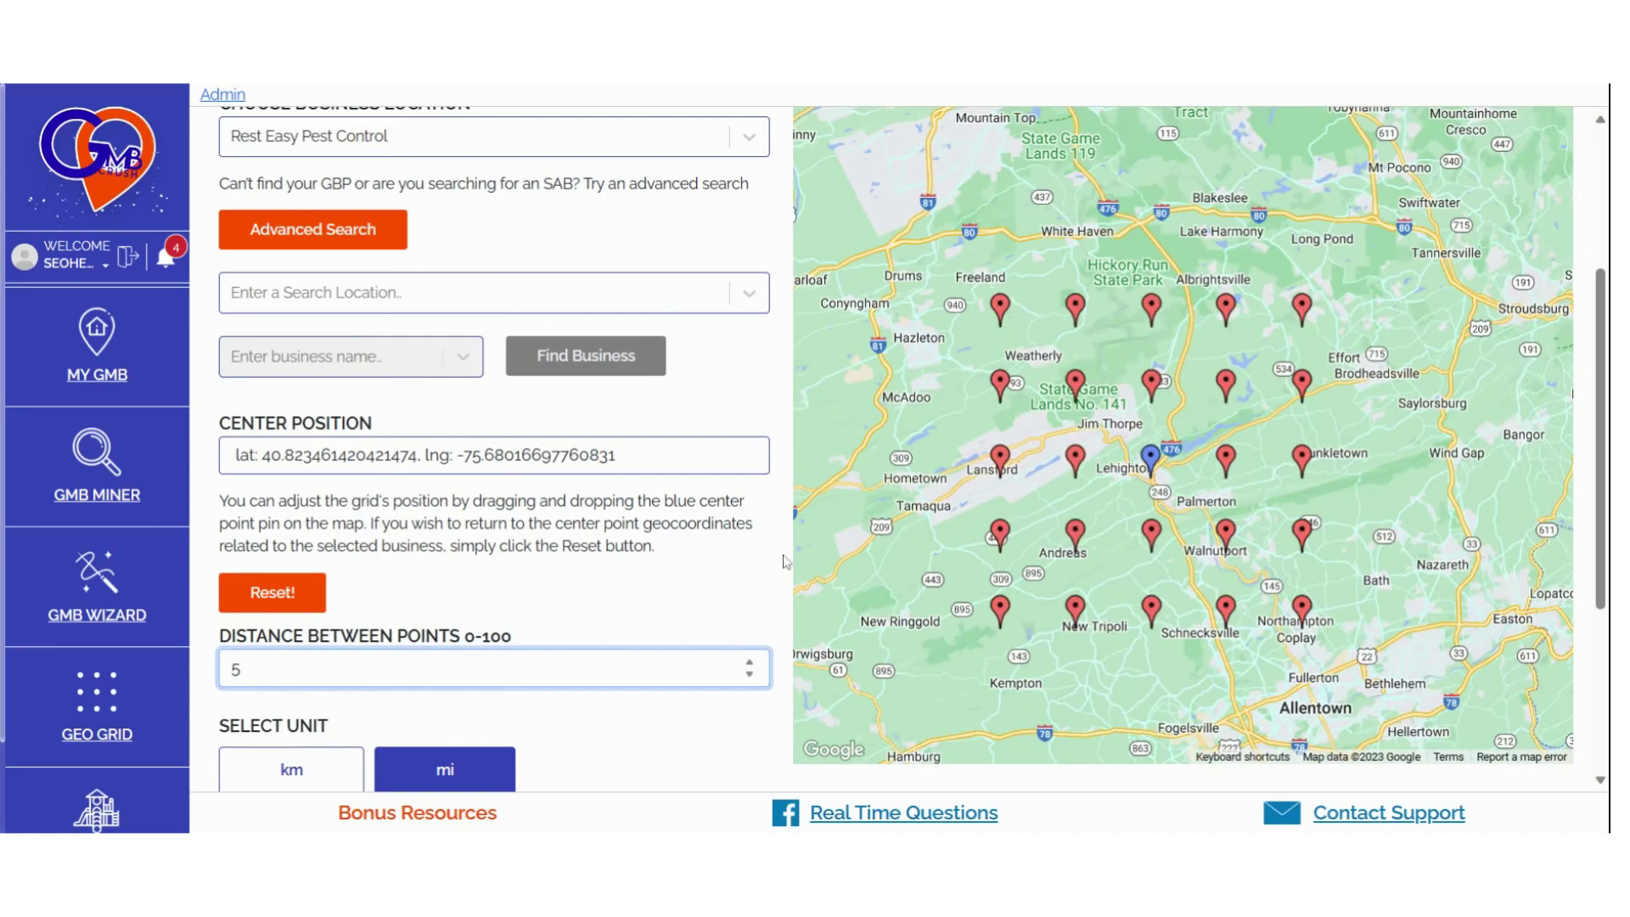
scroll(895, 544, "down", 2)
scroll(895, 544, "down", 1)
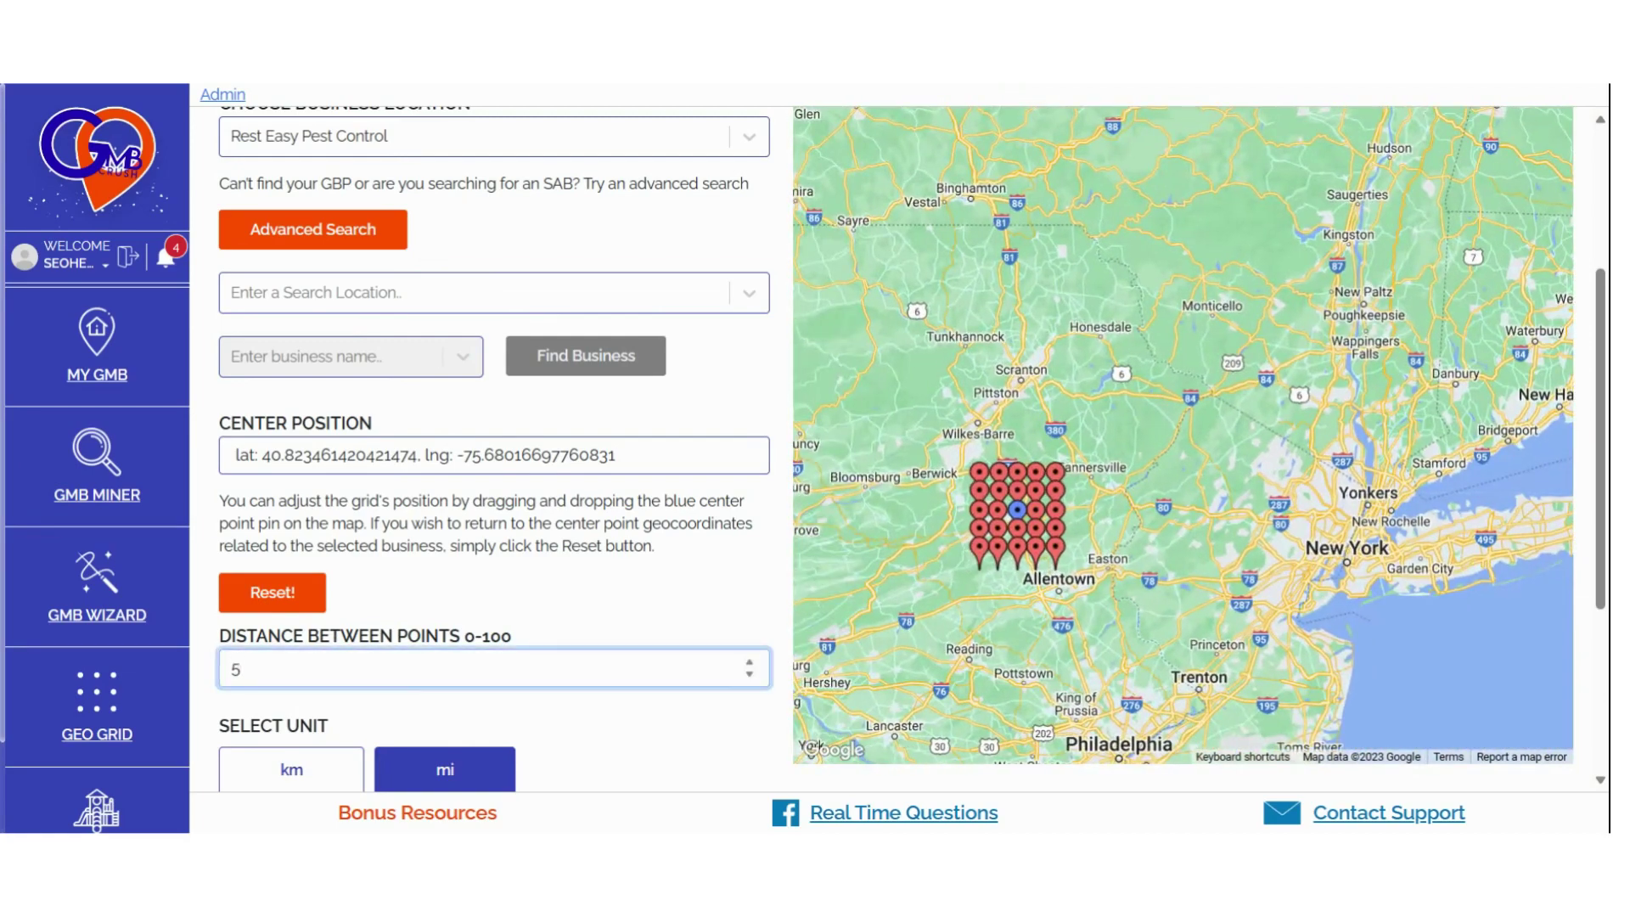
key("BackSpace")
type("10")
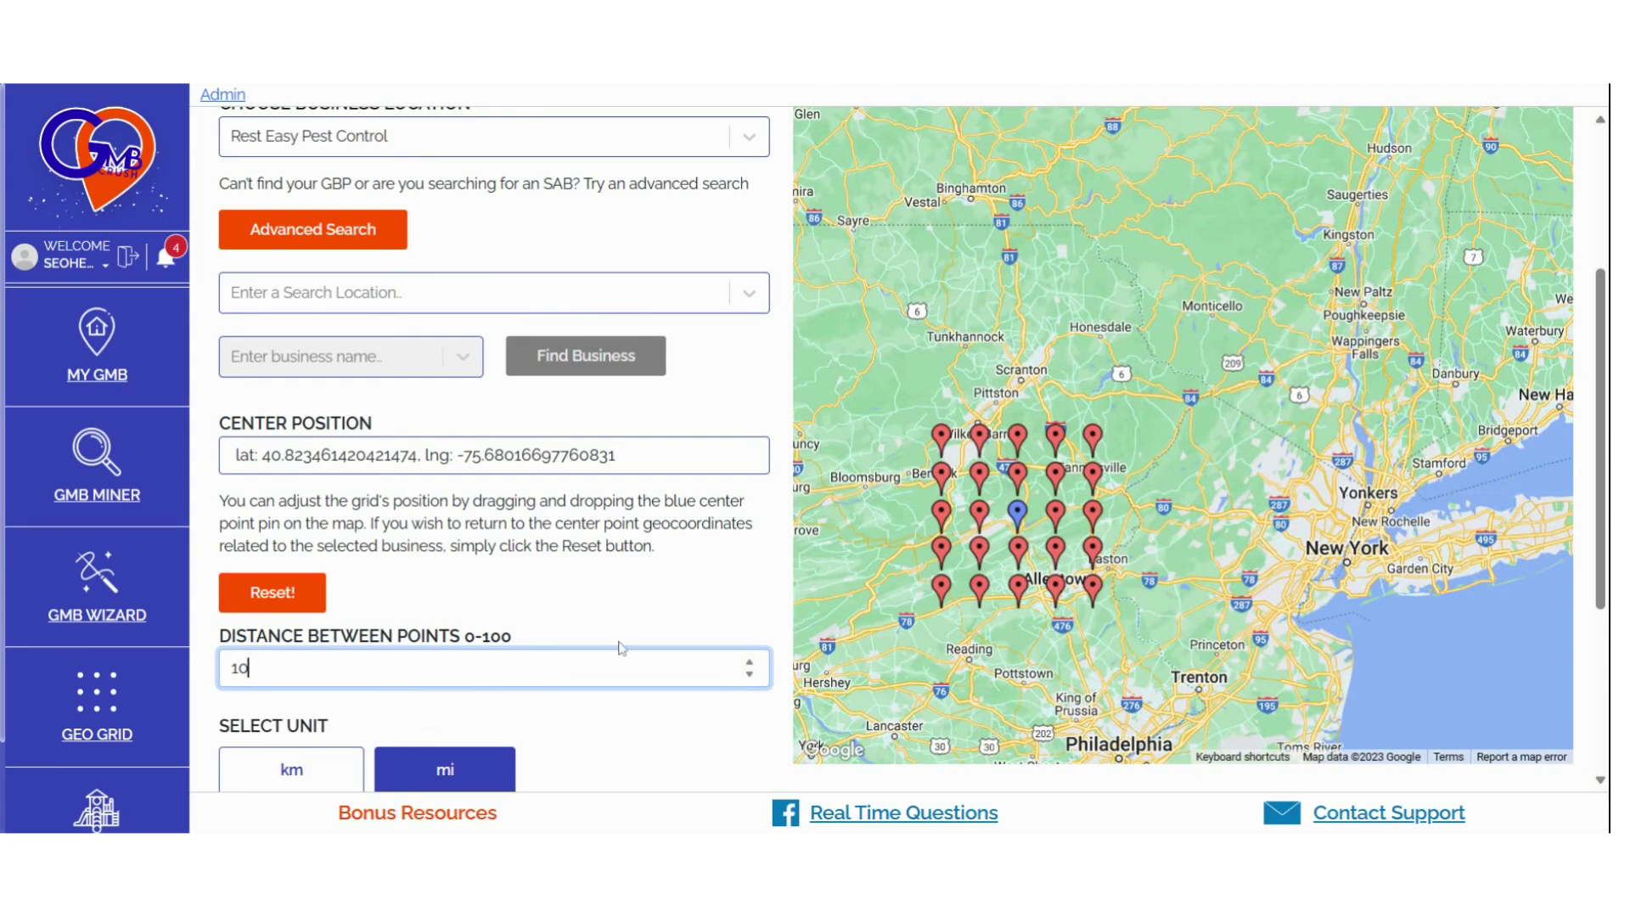
Step: Set the distance between points to 30 miles, spreading the grid across eastern Pennsylvania
left_click_drag(852, 601, 1002, 473)
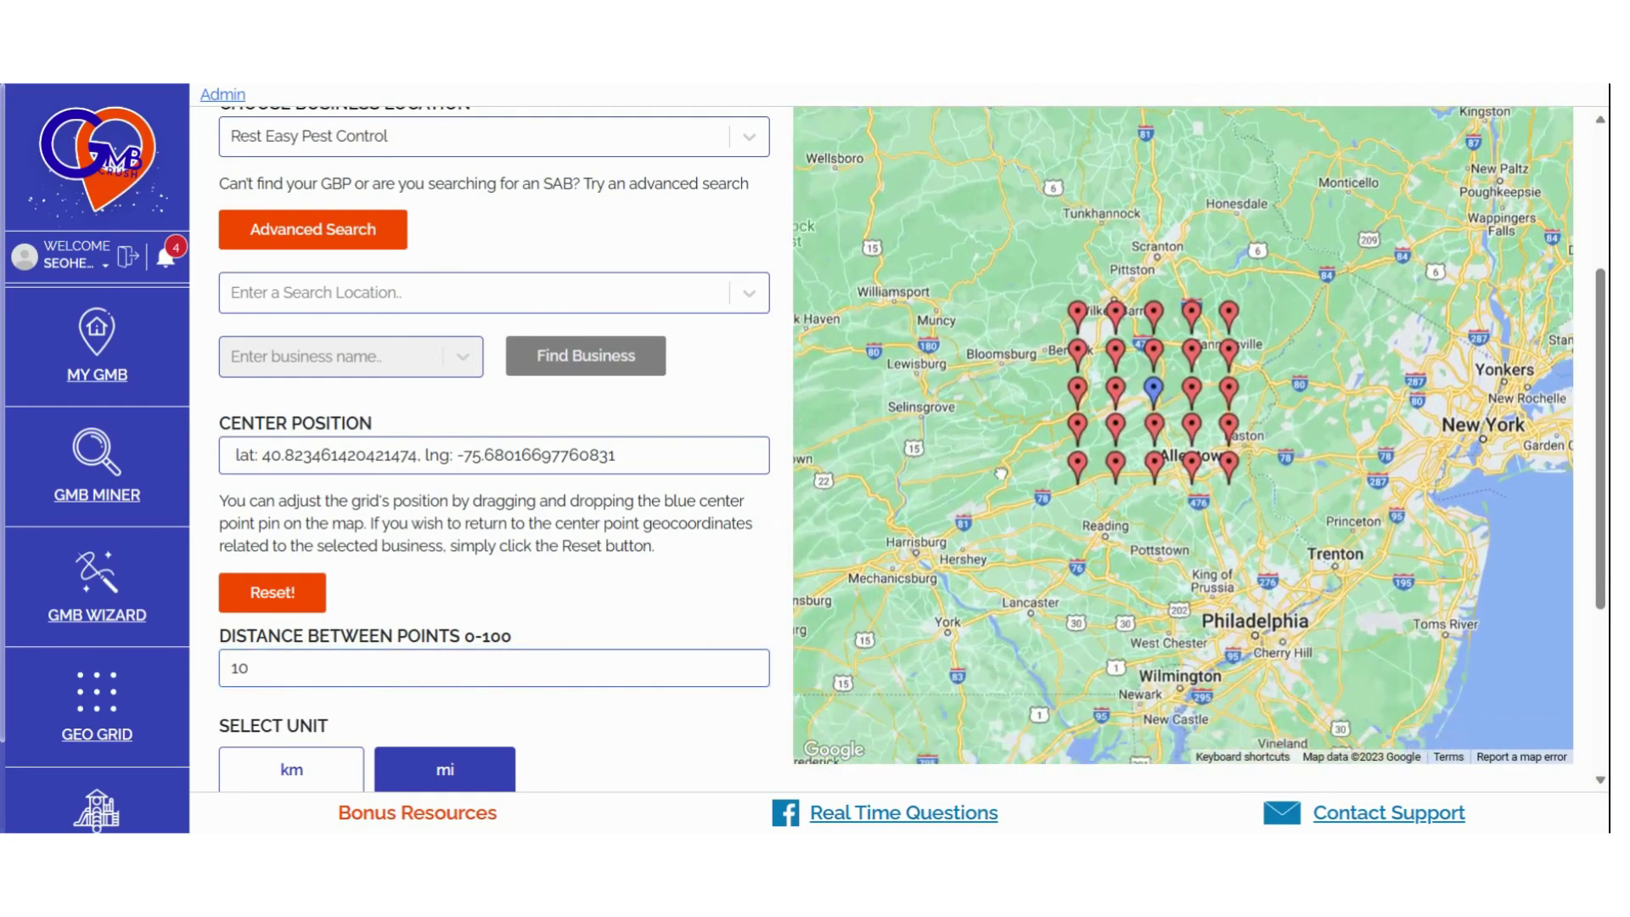
left_click(247, 668)
key("BackSpace")
key("BackSpace")
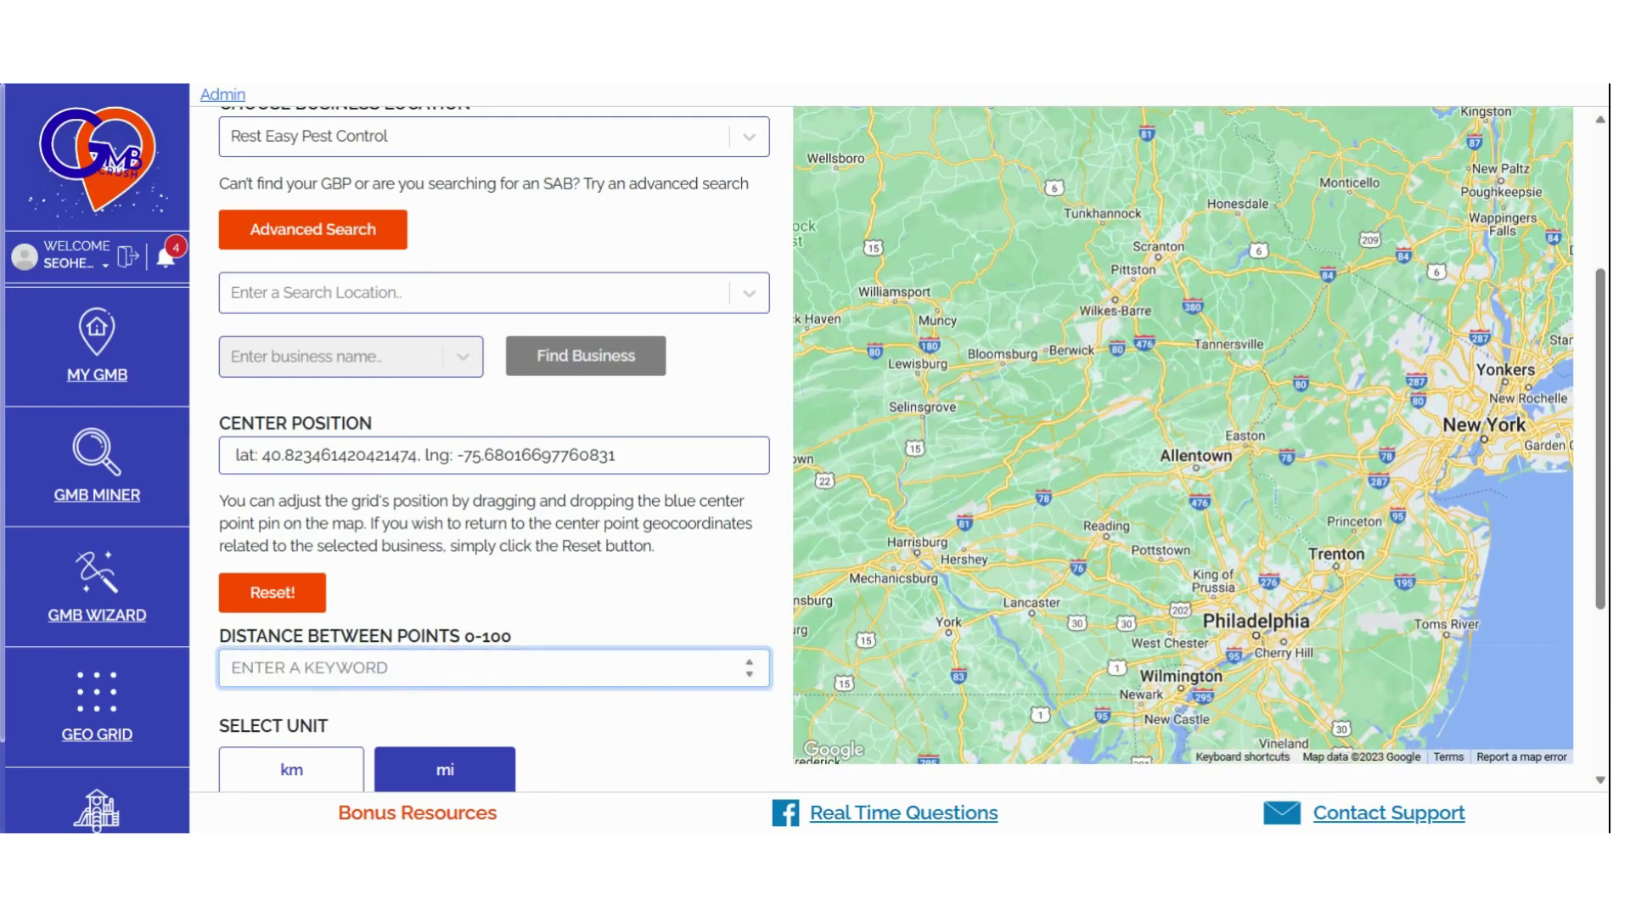
type("30")
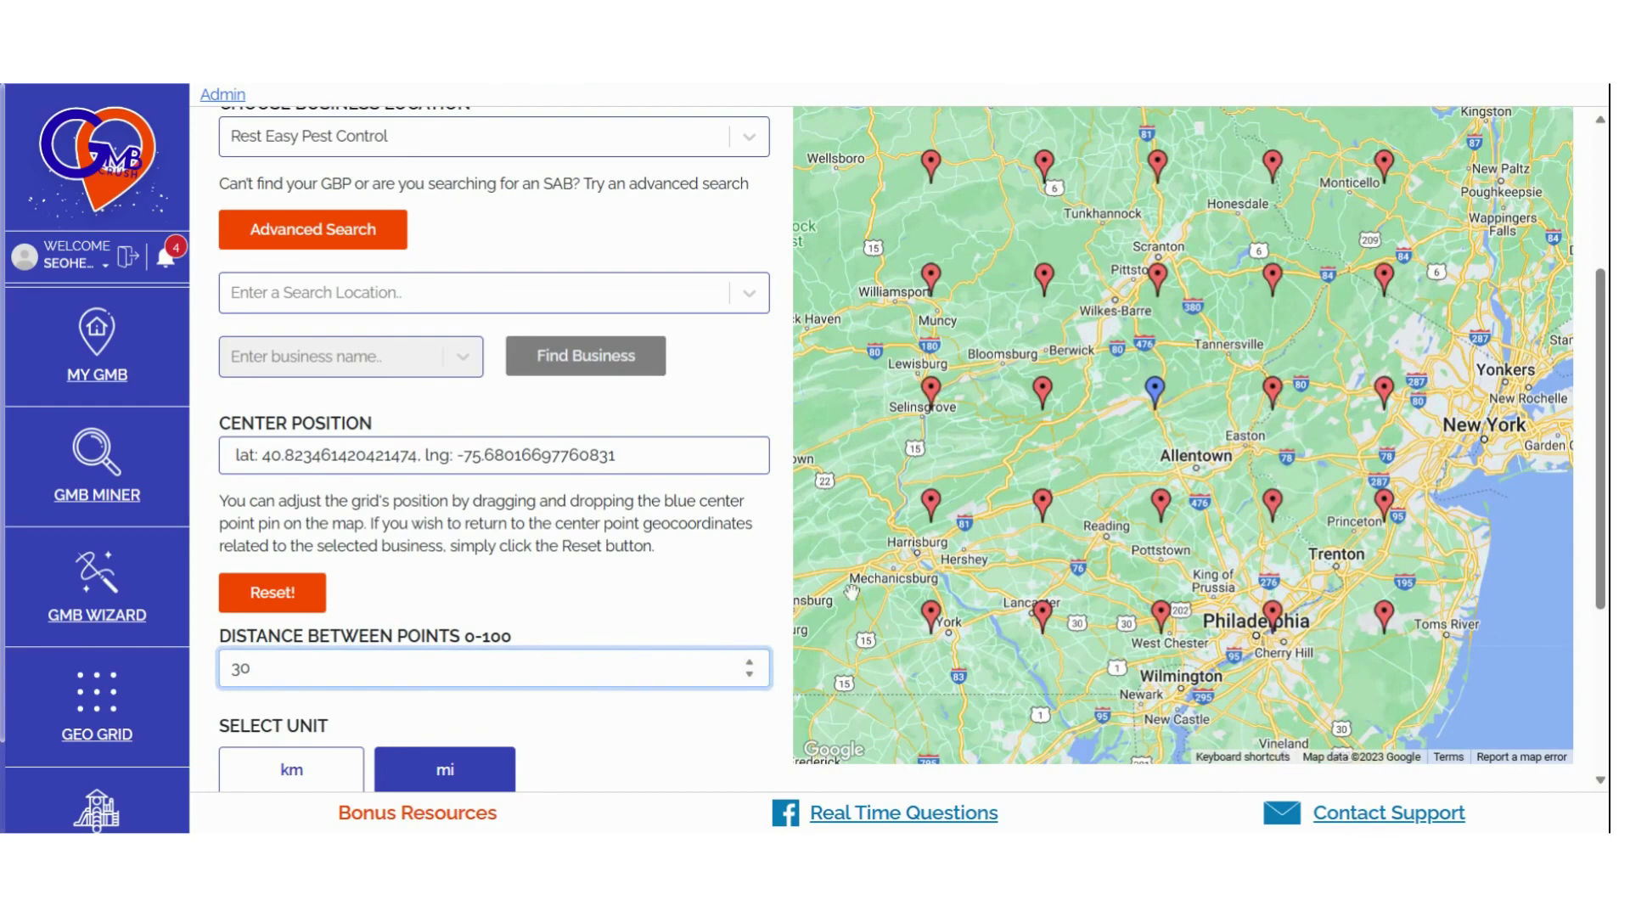
scroll(847, 588, "down", 1)
left_click(623, 736)
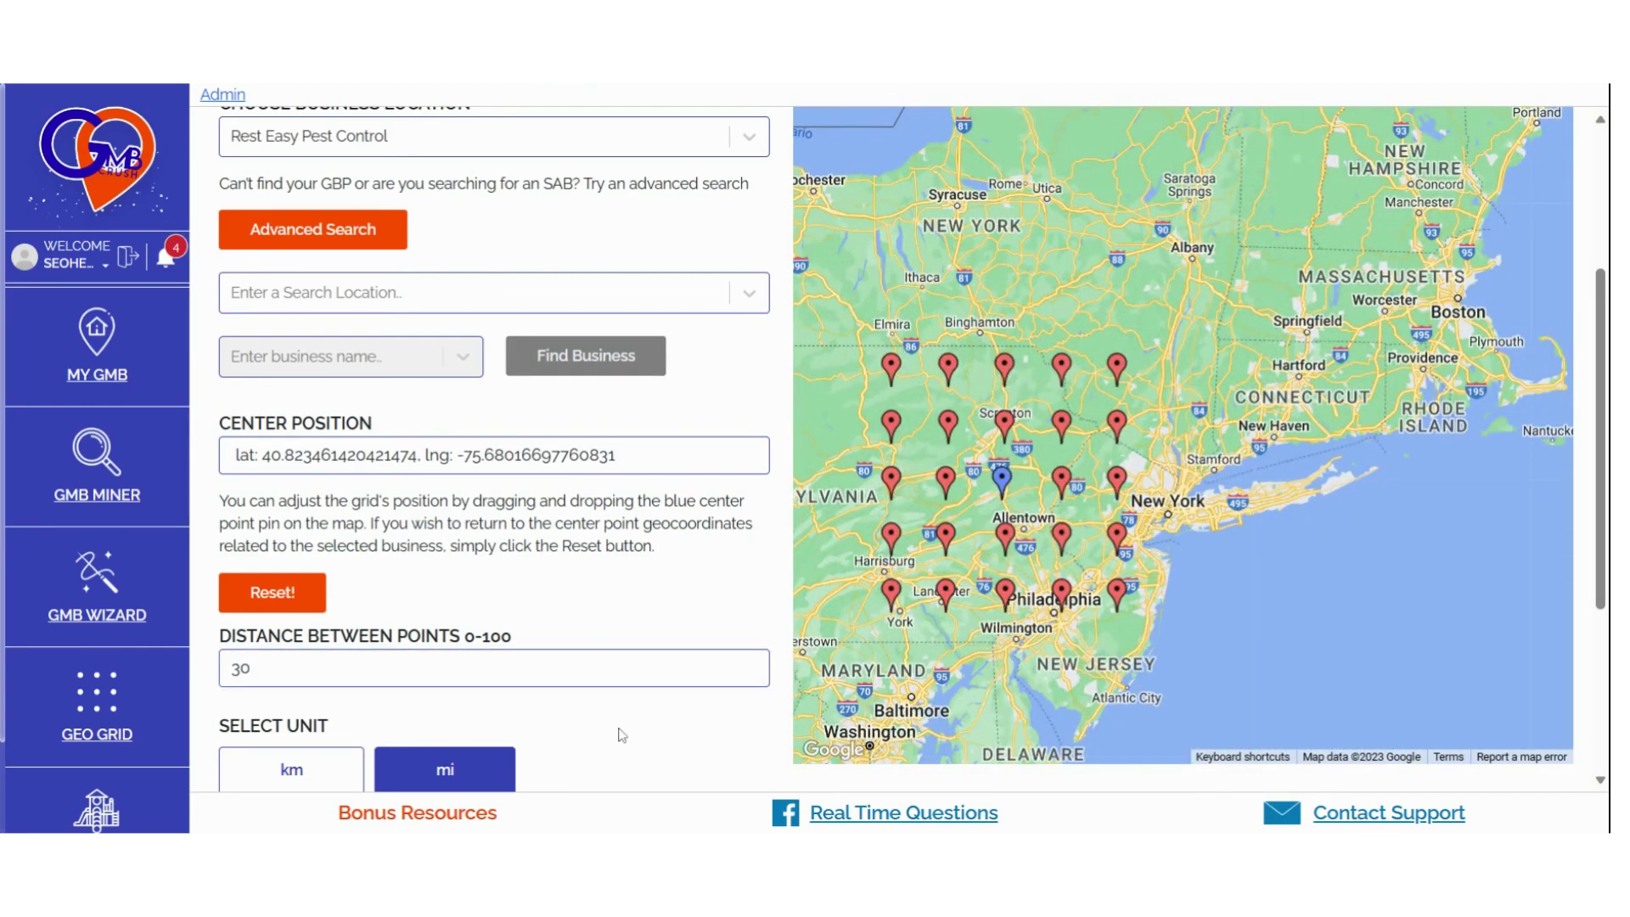
scroll(621, 736, "down", 3)
scroll(620, 735, "down", 1)
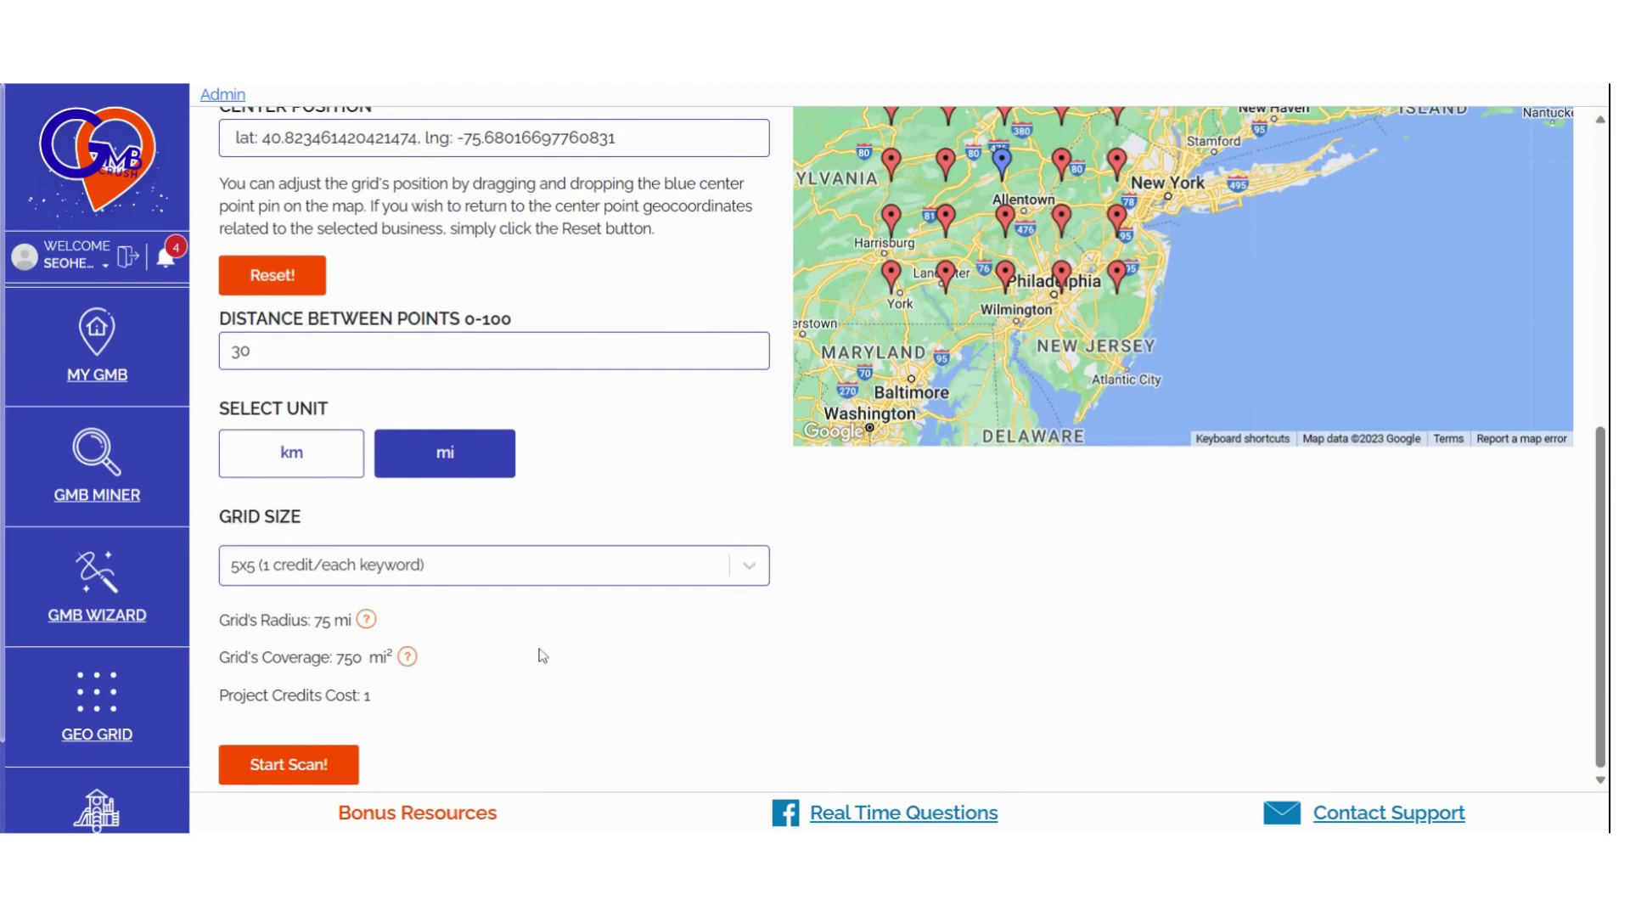
Step: Read the radius and coverage help, highlight Project Credits Cost, and open Grid Size options
mouse_move(368, 623)
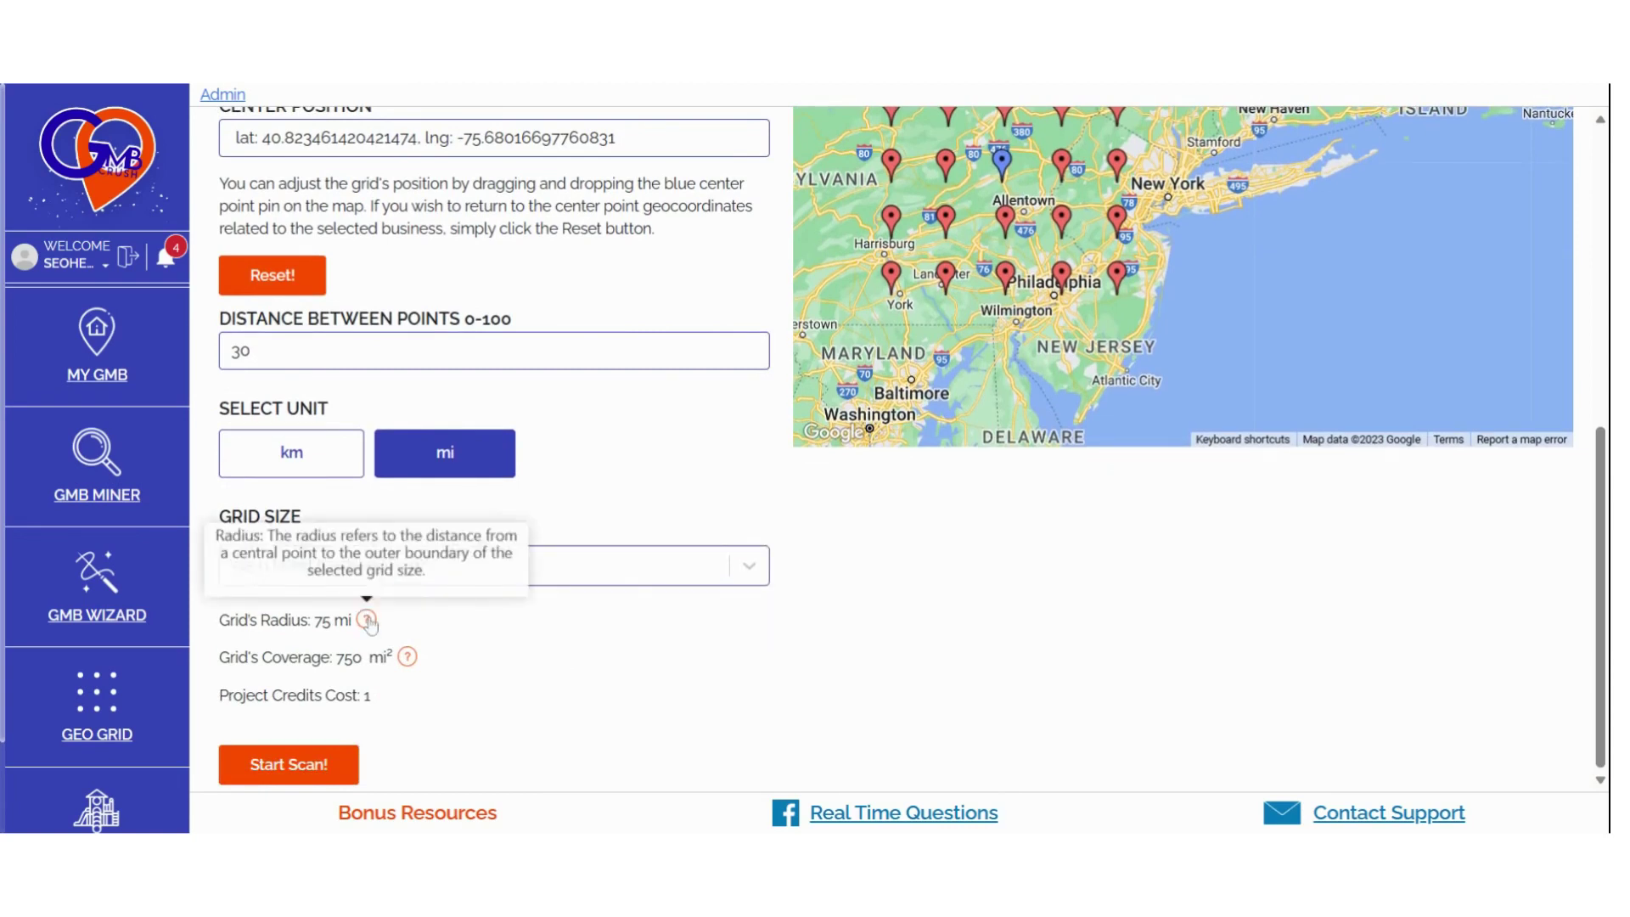
mouse_move(411, 661)
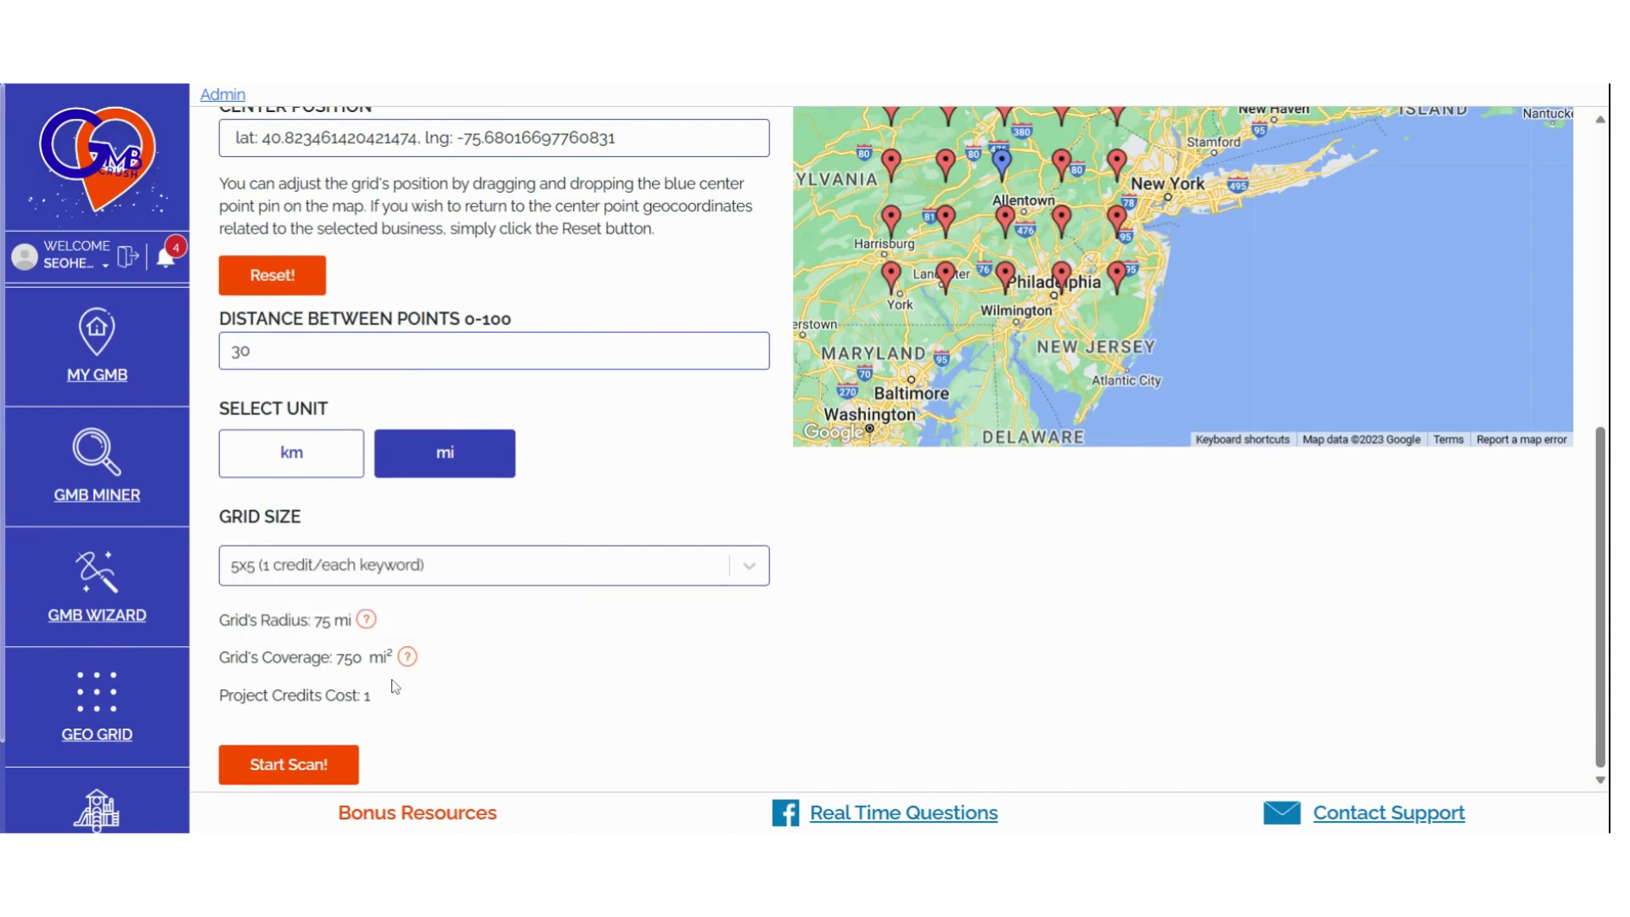
triple_click(298, 696)
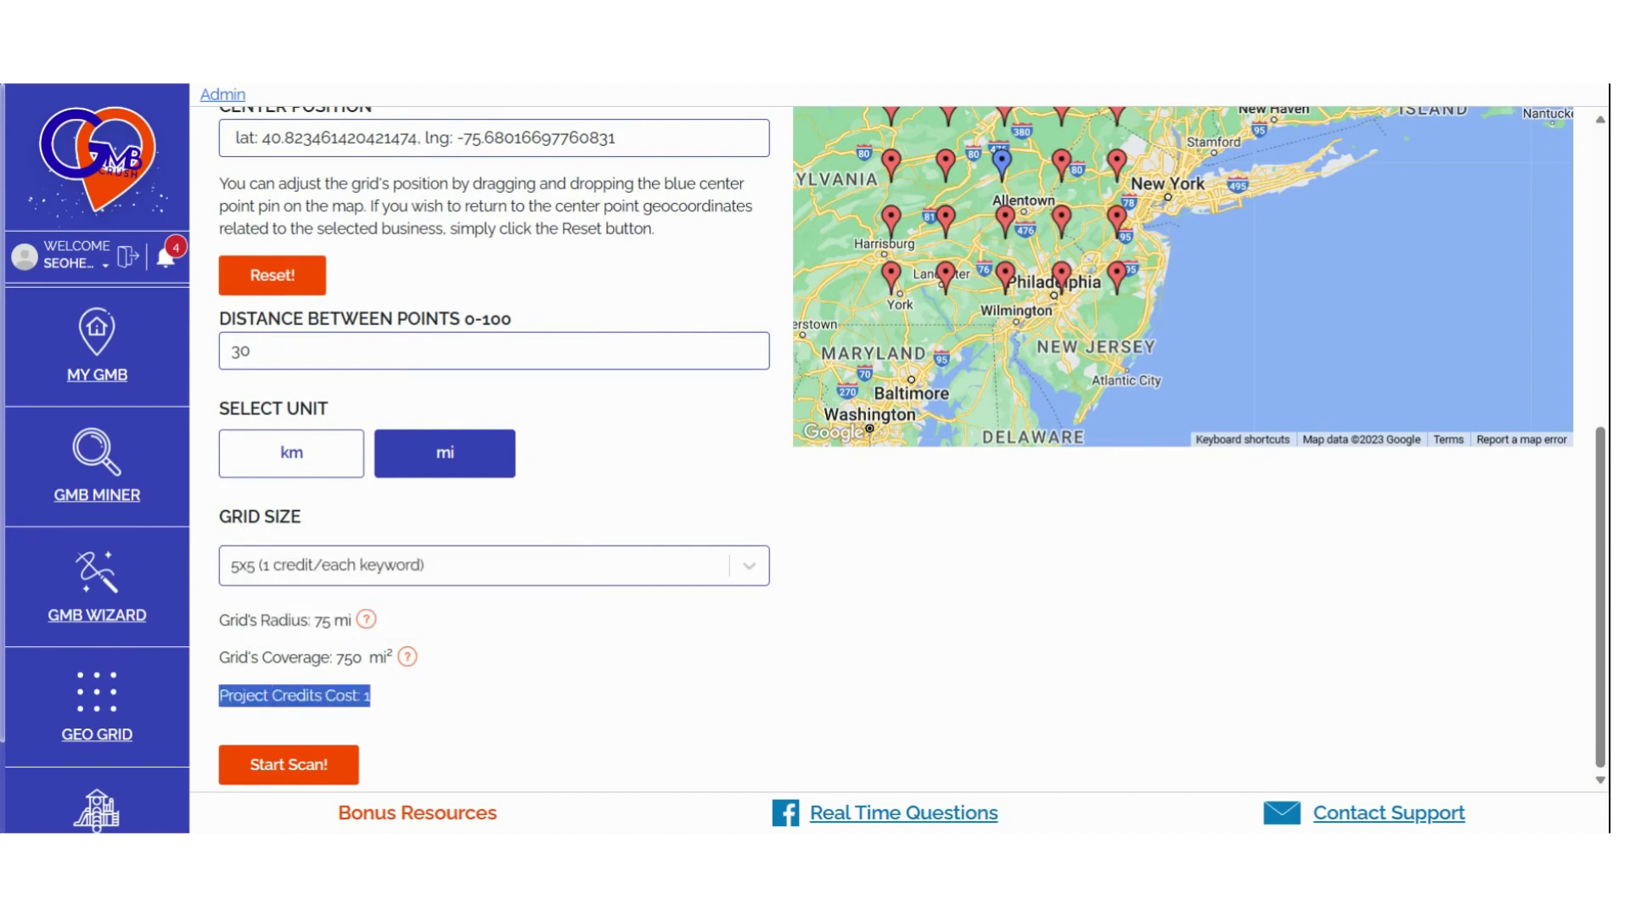
left_click(603, 704)
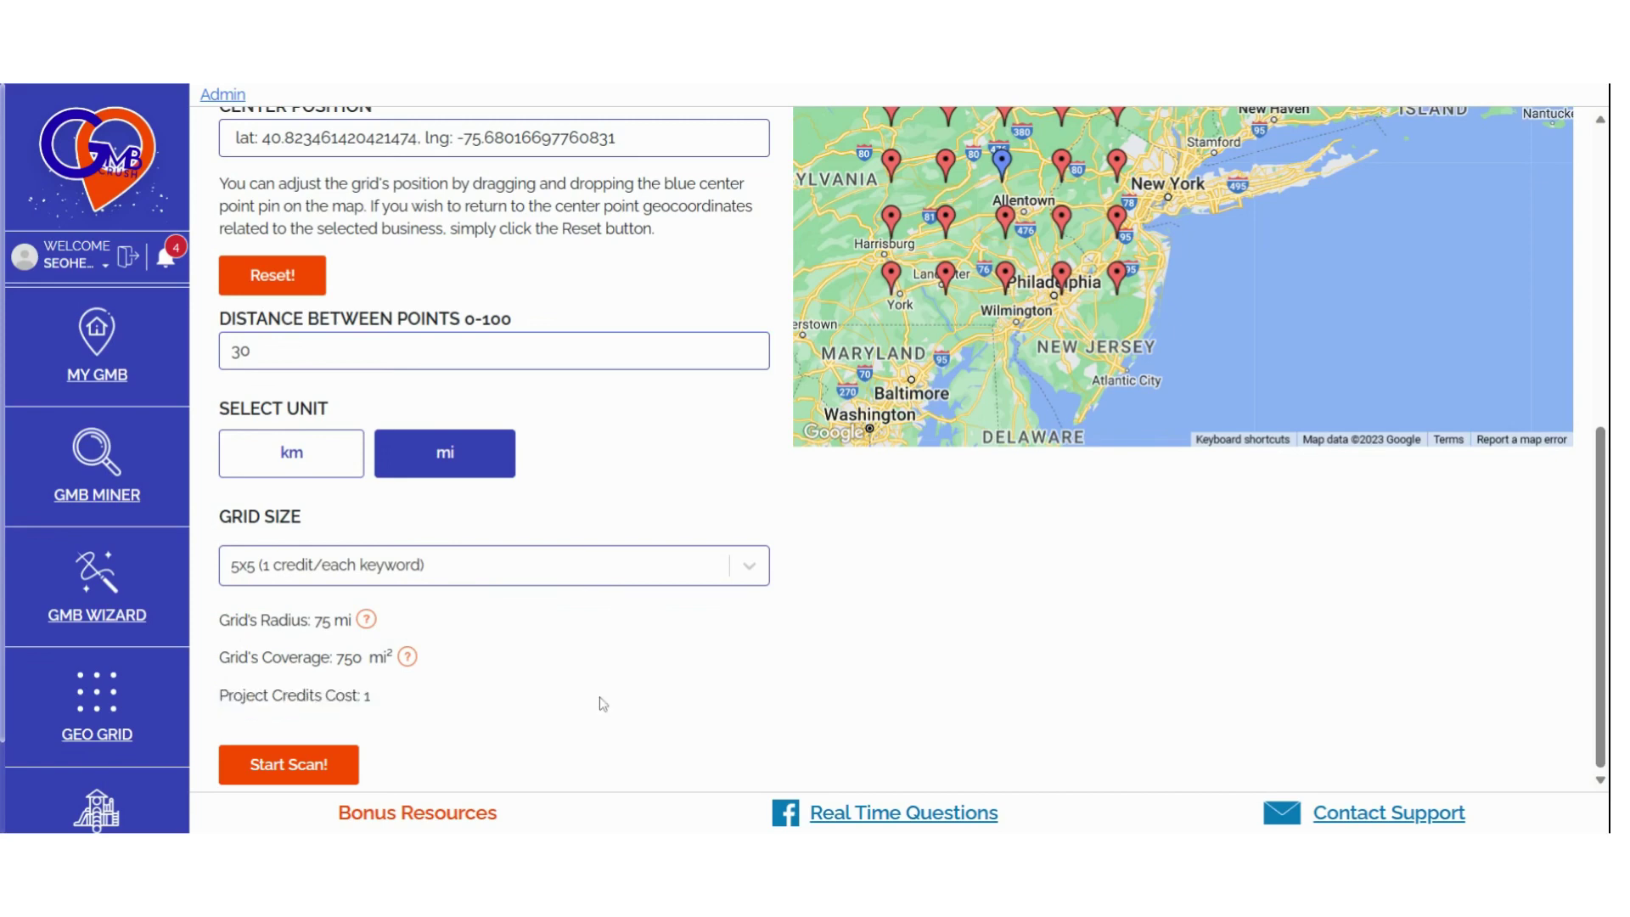
left_click(448, 567)
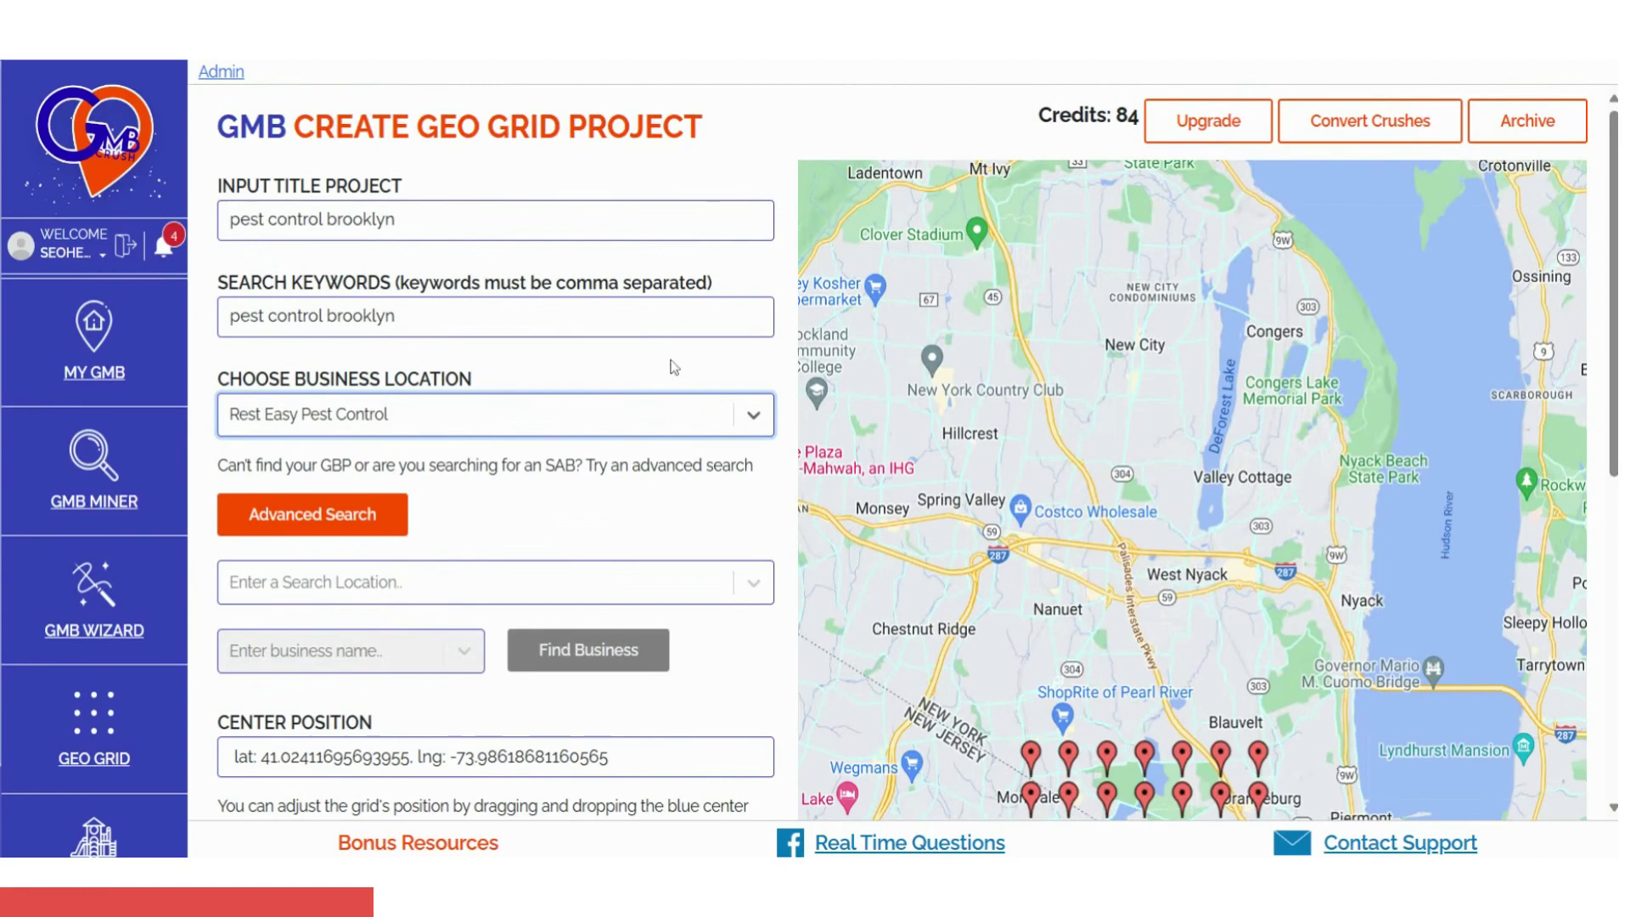
Step: Start the 7x7, 1 km geo grid scan and confirm spending 2 credits
scroll(674, 367, "down", 4)
scroll(674, 367, "down", 3)
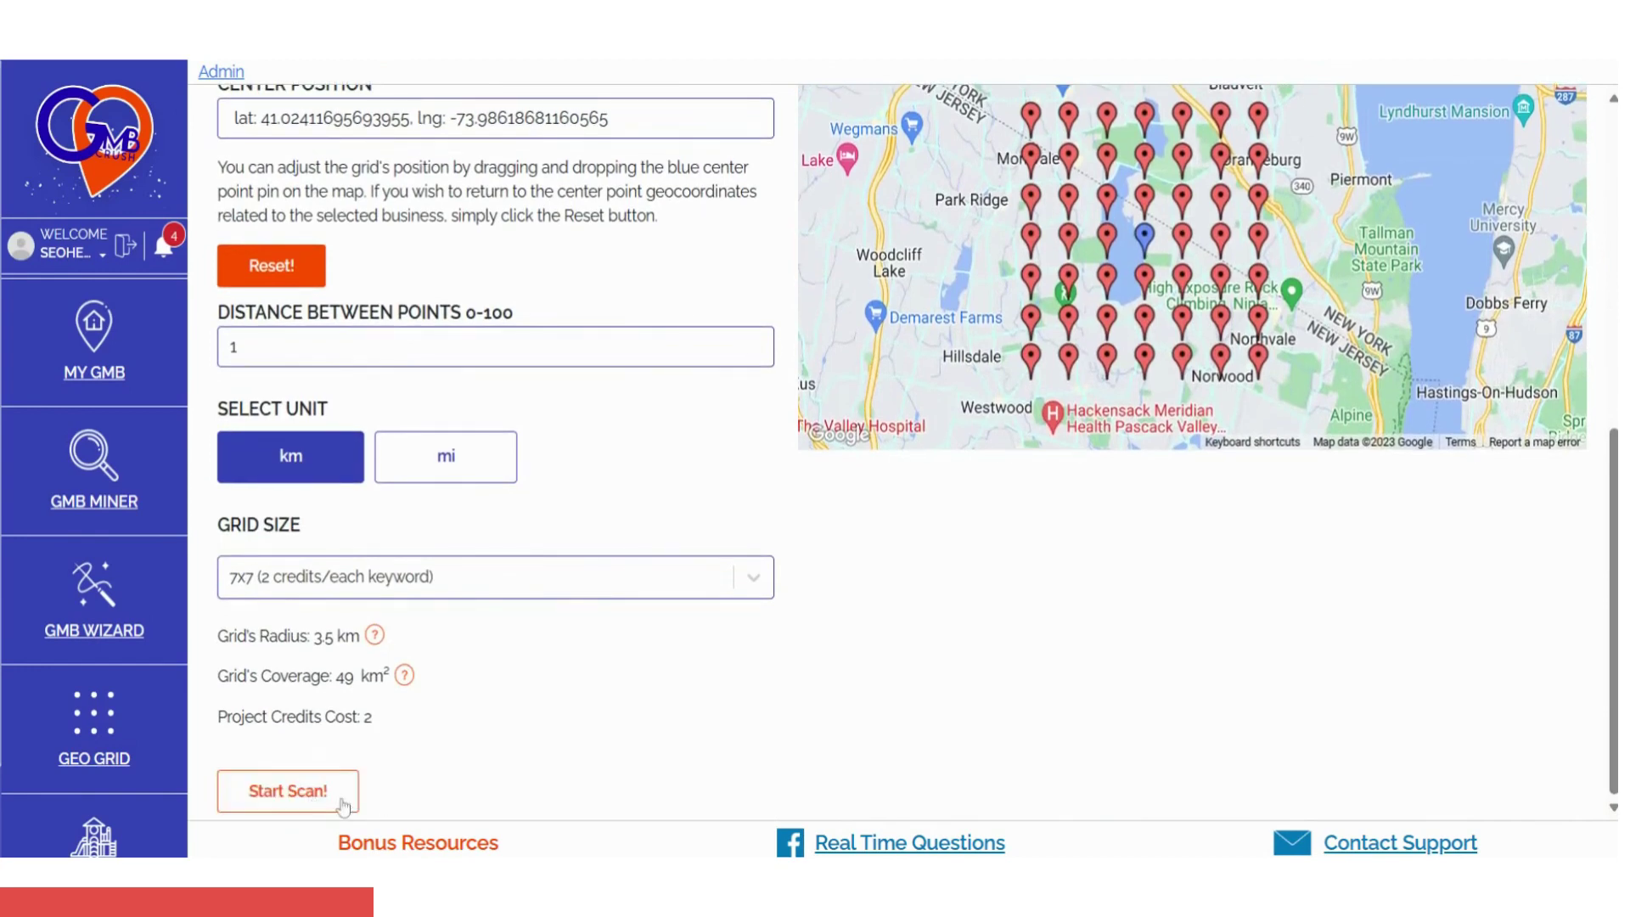
left_click(291, 796)
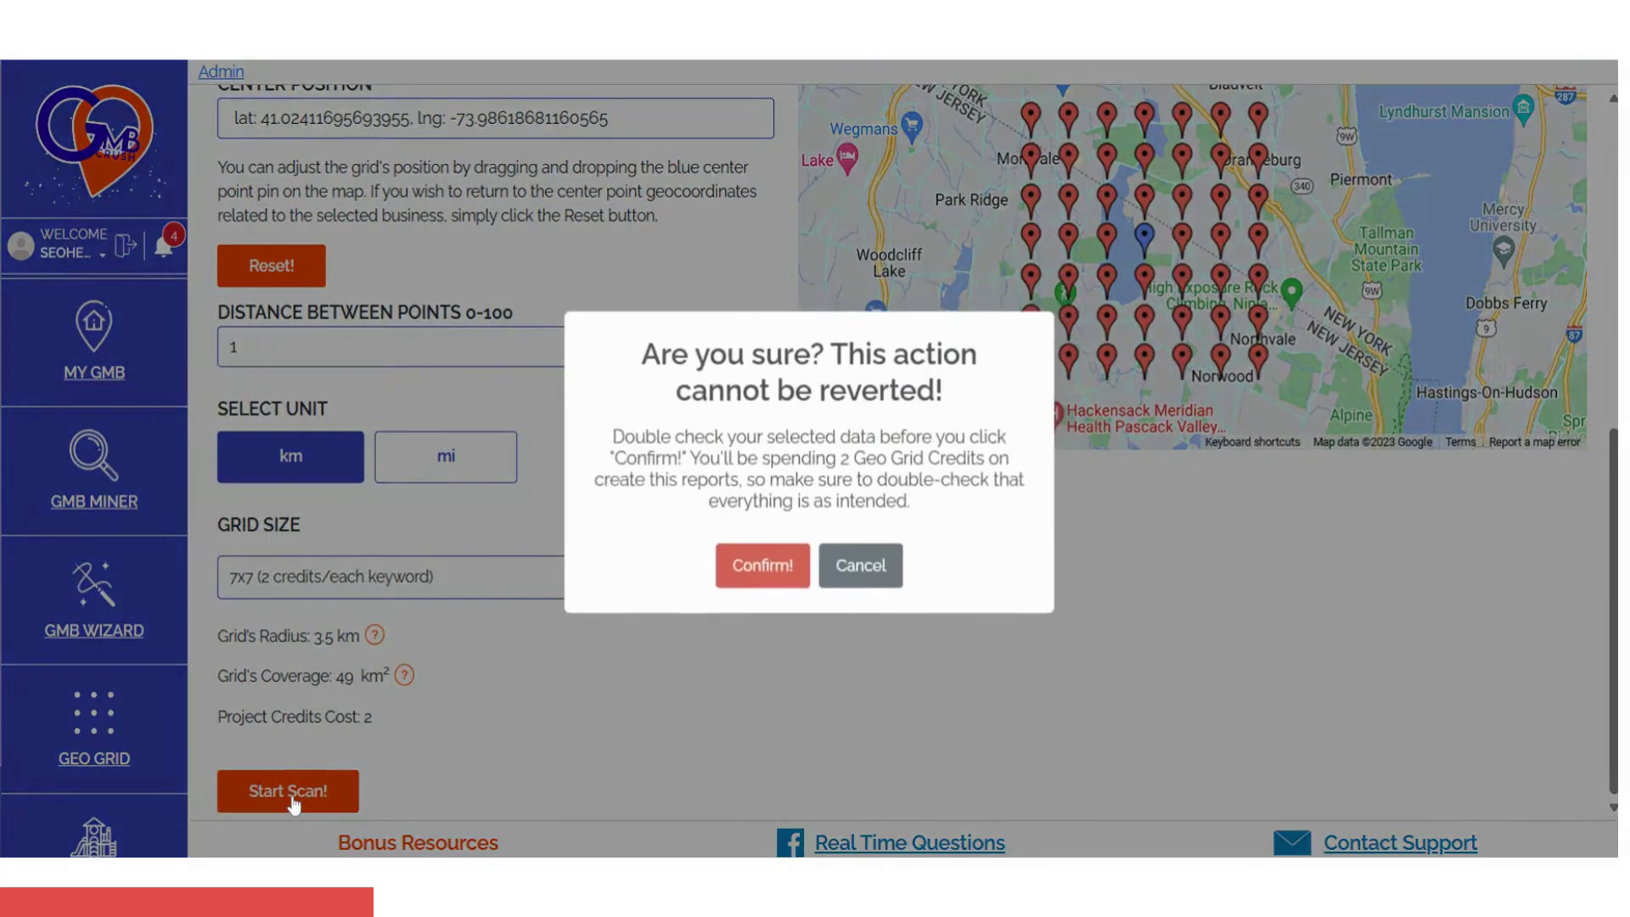
left_click(764, 578)
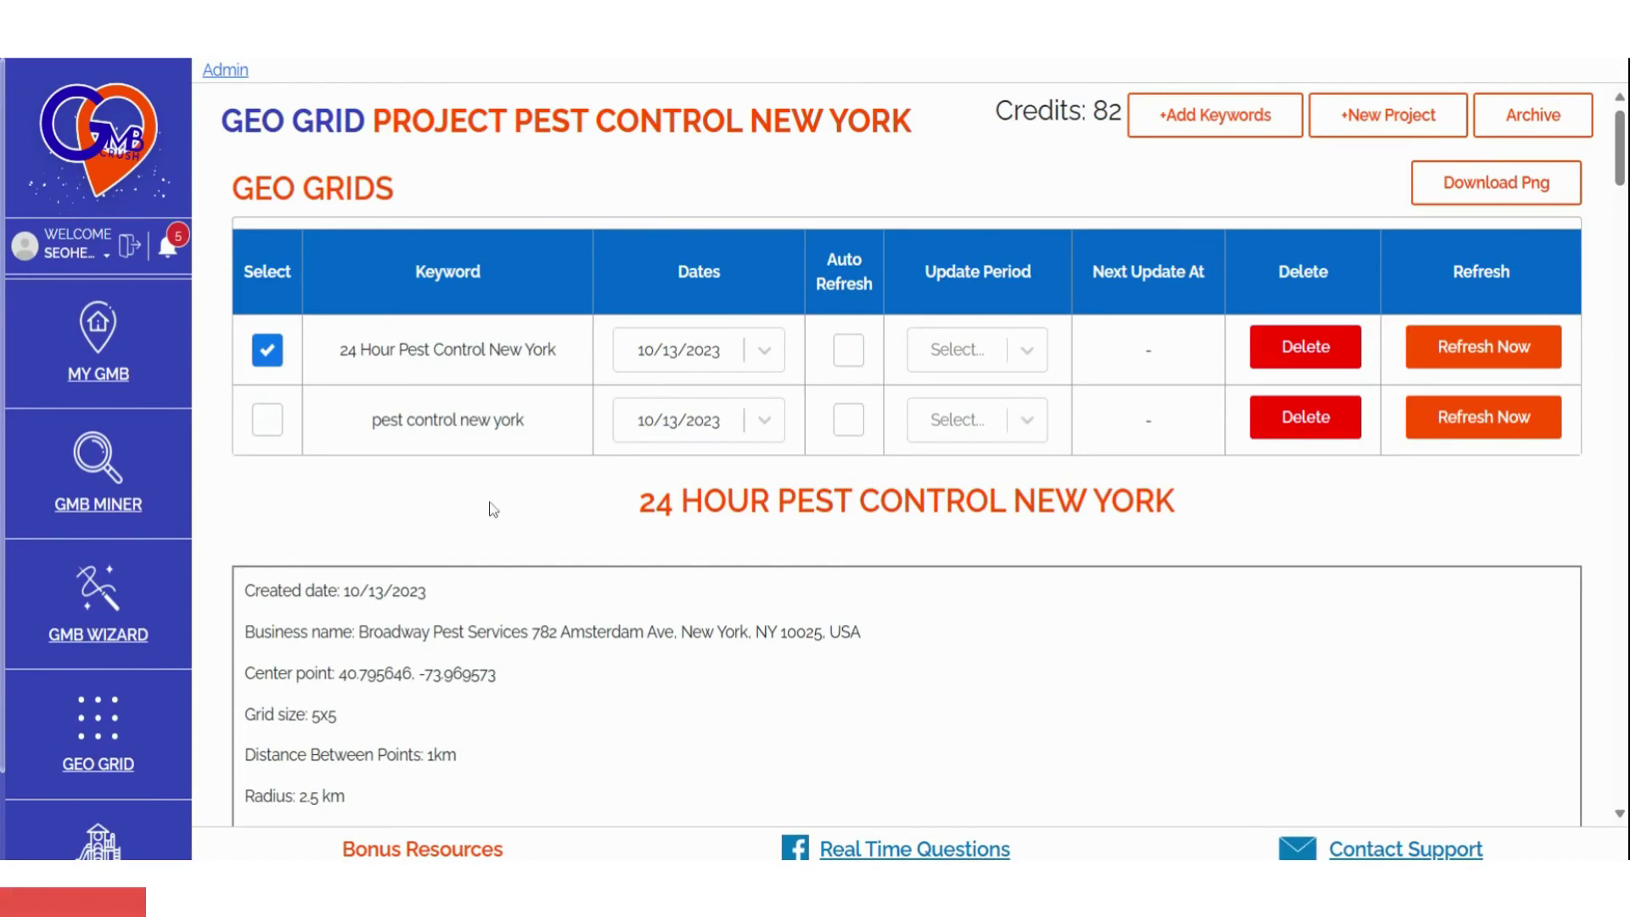
Step: Show the project results for the pest control new york keyword
scroll(493, 510, "down", 2)
scroll(495, 509, "down", 3)
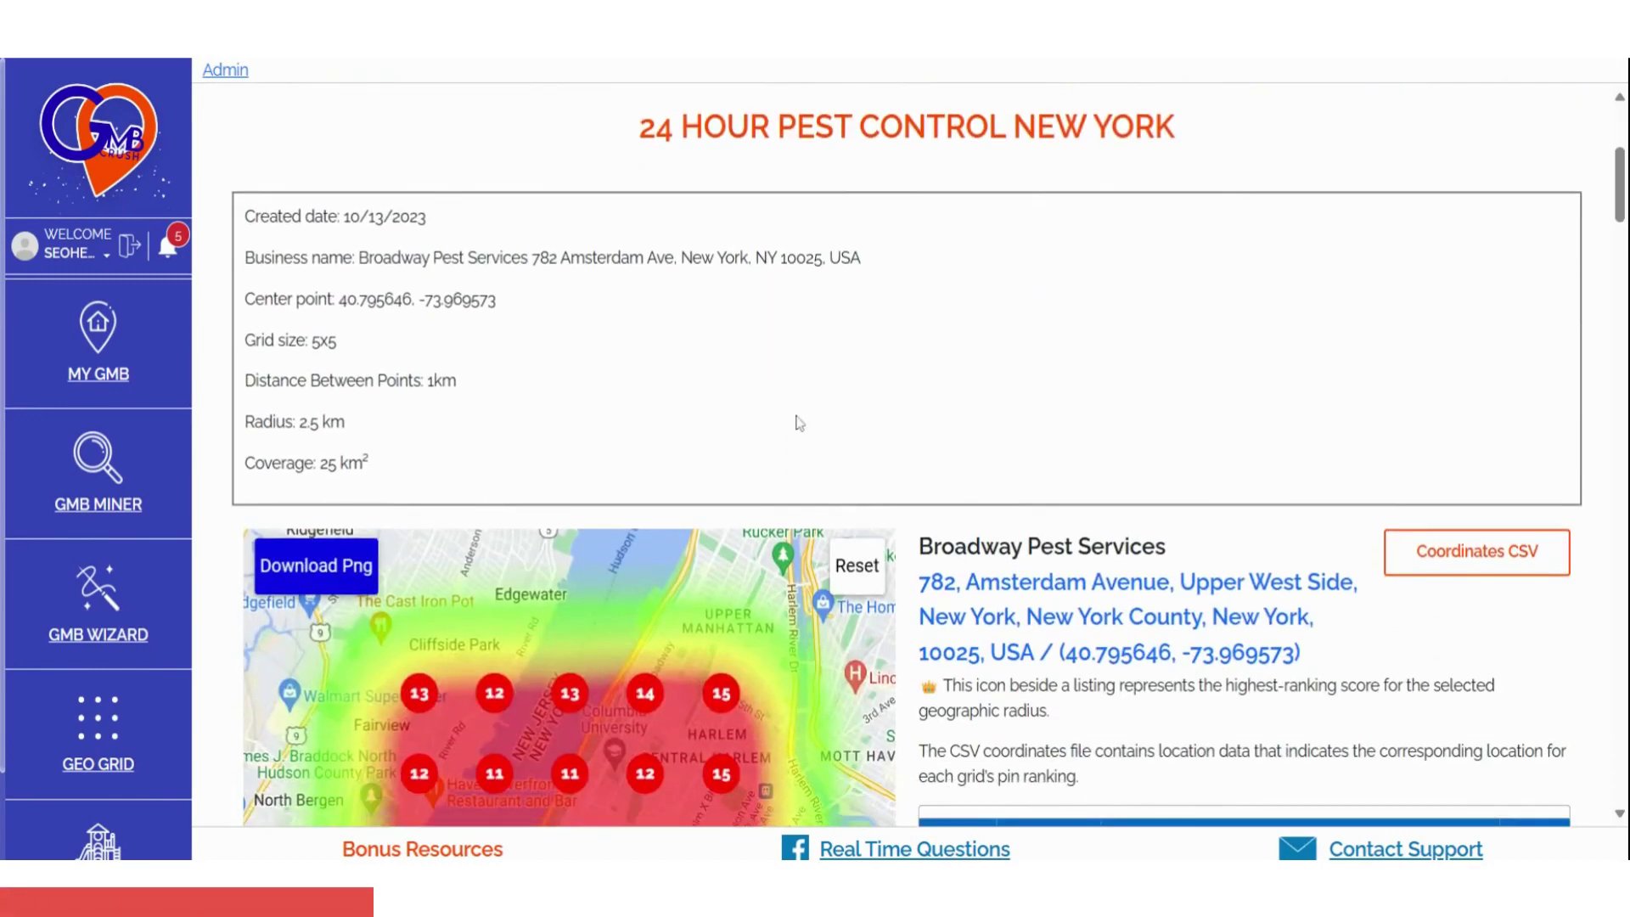
scroll(1132, 527, "down", 4)
scroll(1131, 526, "down", 1)
scroll(1132, 526, "up", 9)
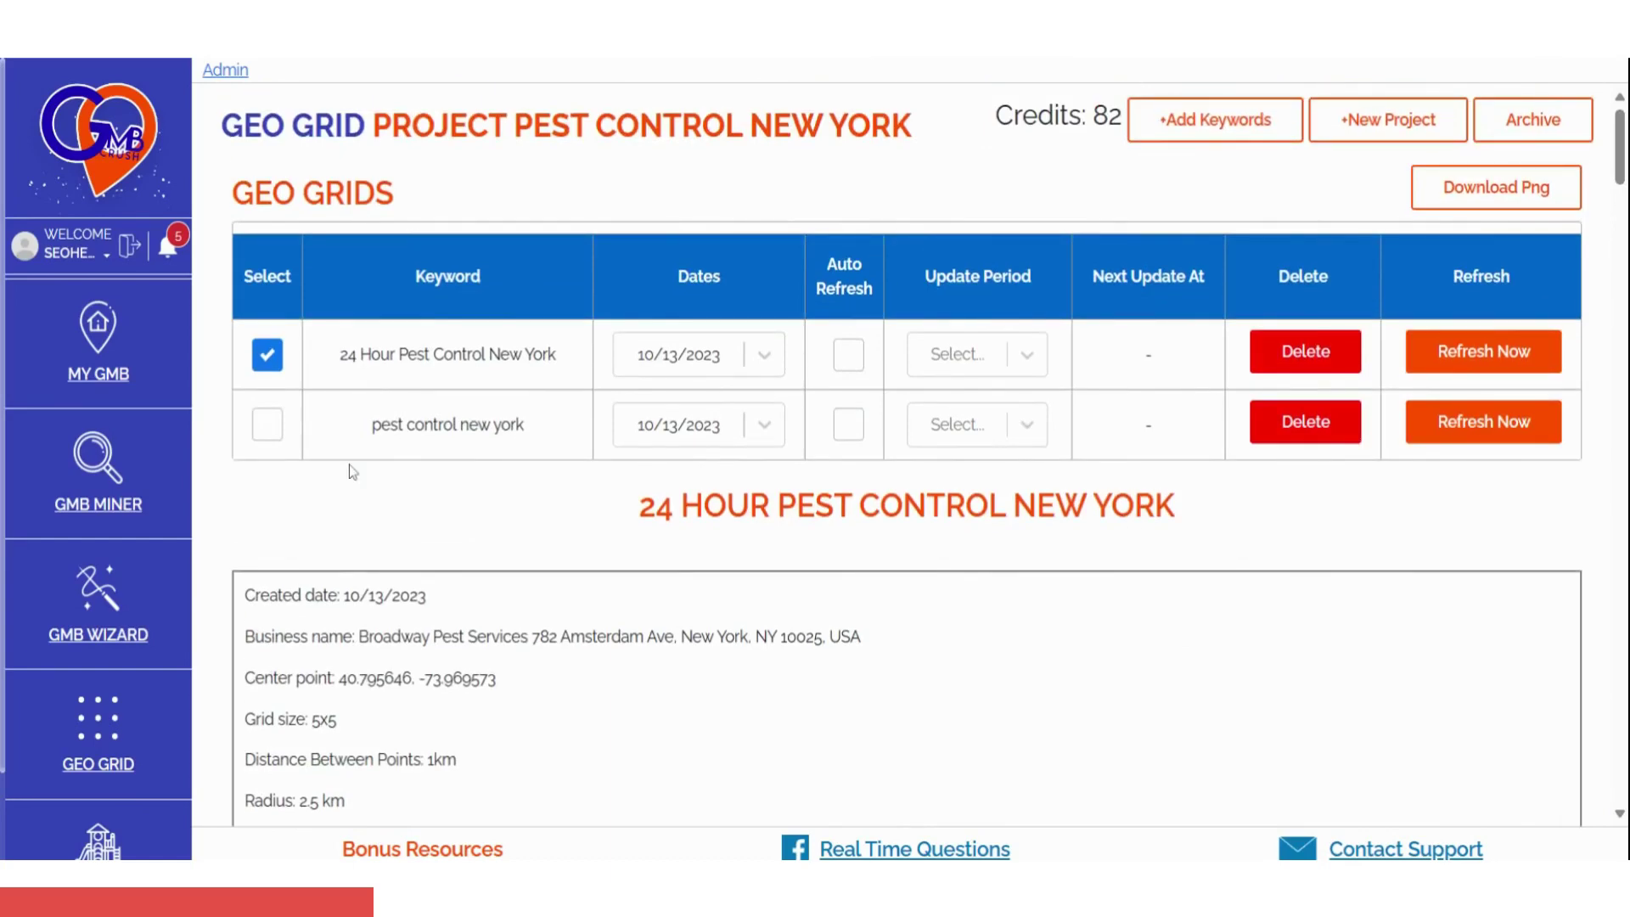
left_click(267, 424)
Step: Compare heat maps for Positive Pest Control, VJ Mice-Roaches-Rats-Bedbugs and Ants, and 24 Hour Pest Control NYC
scroll(1427, 627, "down", 9)
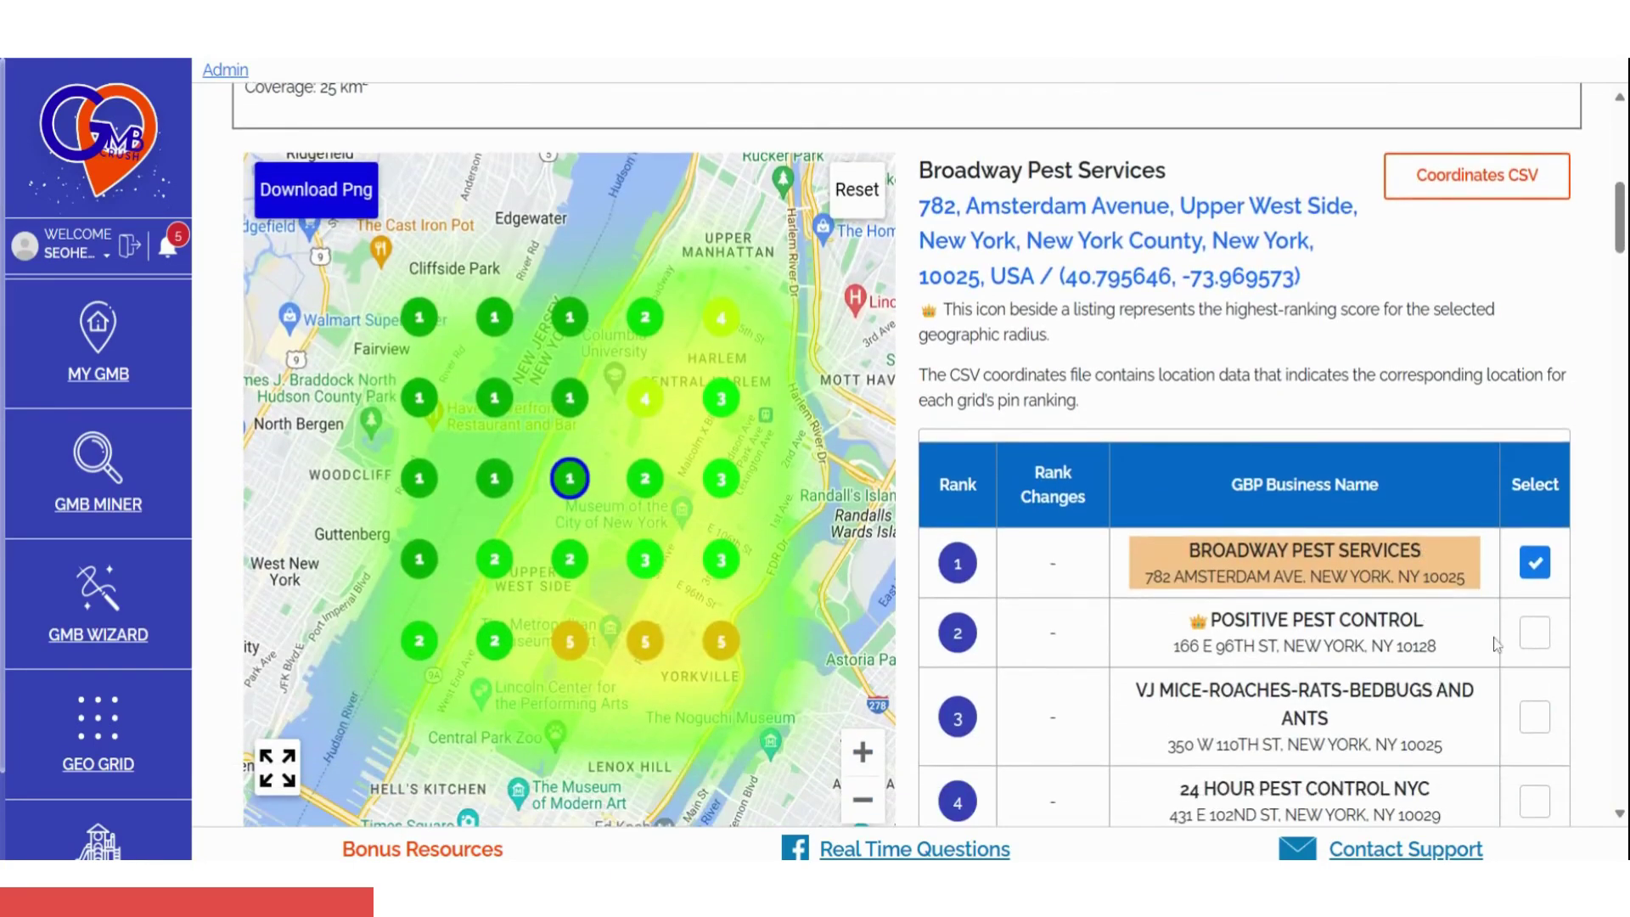
left_click(1534, 633)
left_click(1534, 718)
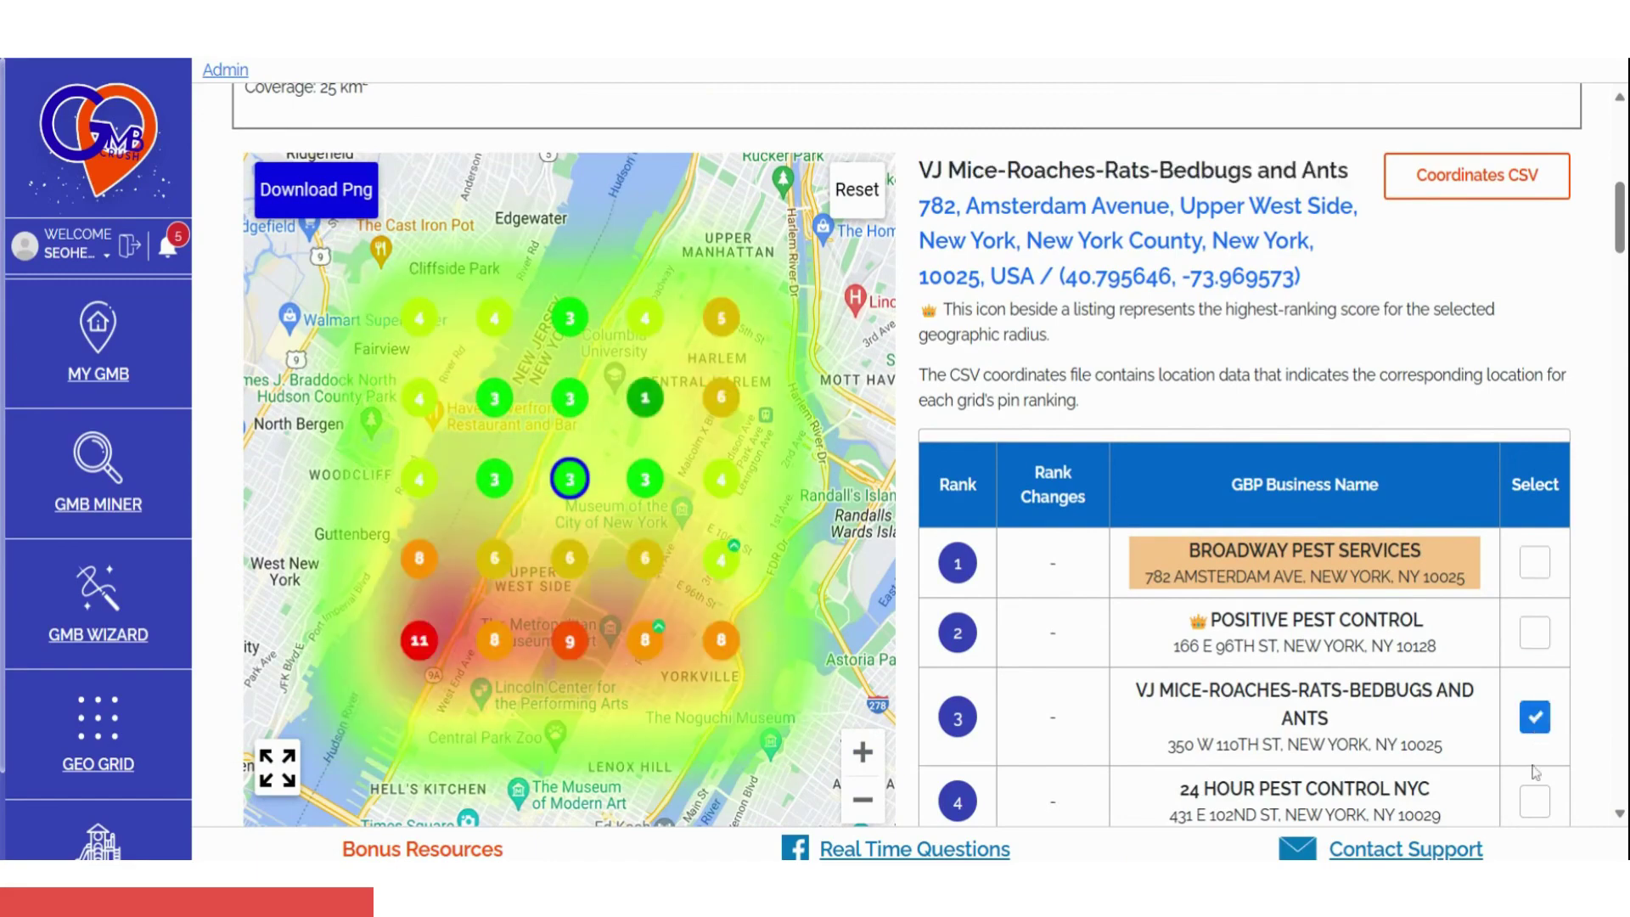
left_click(1535, 800)
scroll(1427, 507, "up", 10)
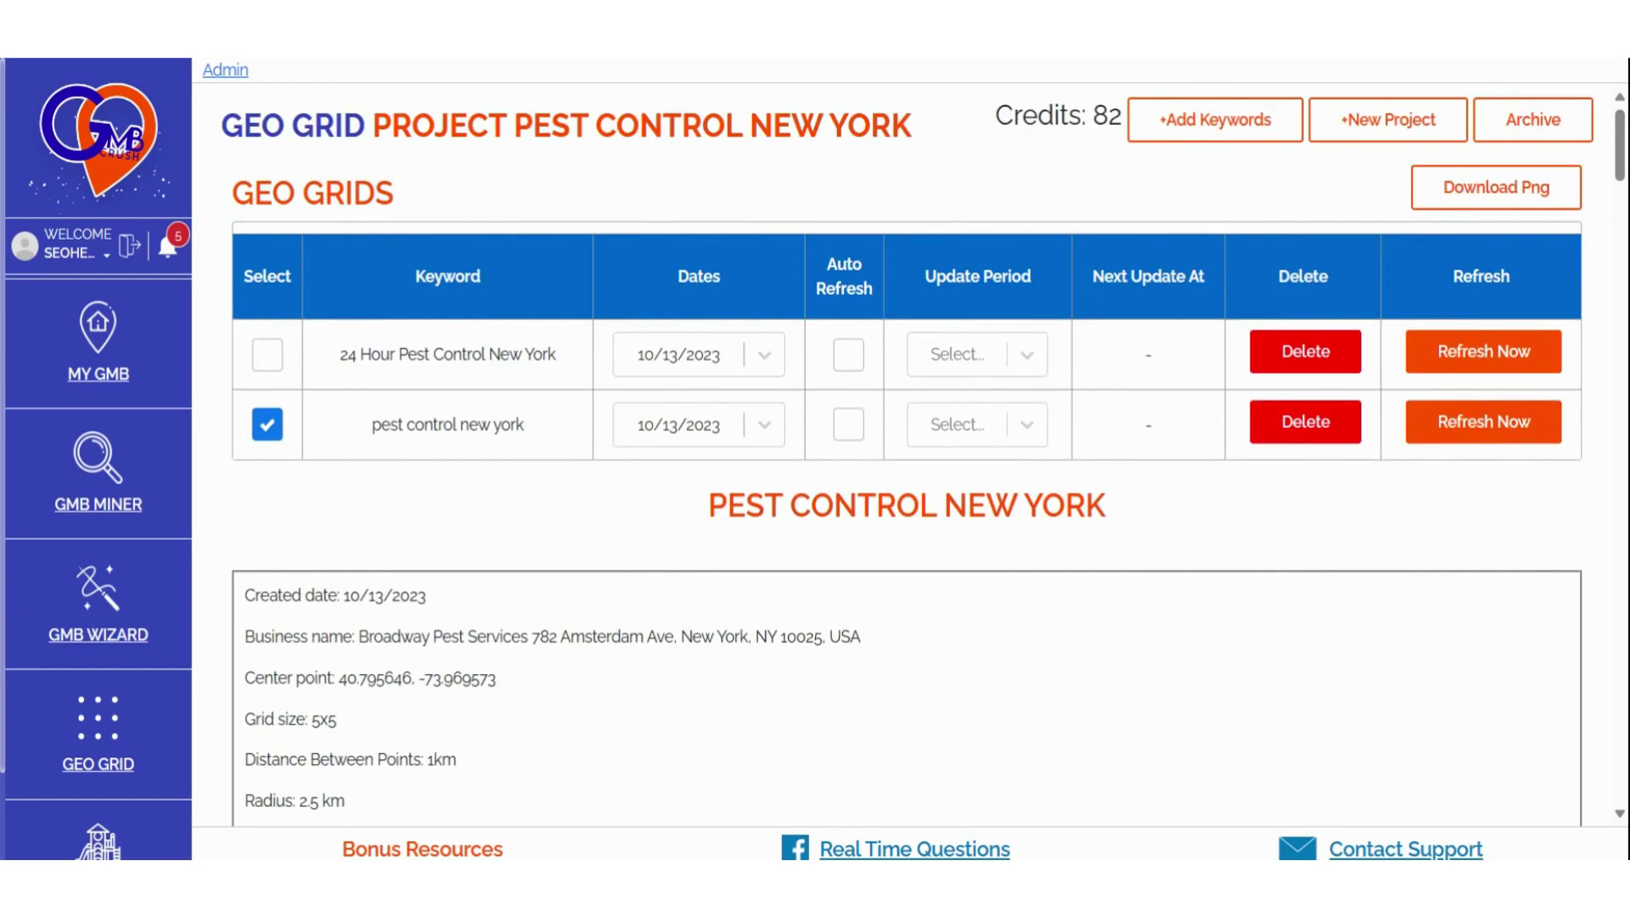
Step: Turn on Monthly auto refresh for the first keyword, 24 Hour Pest Control New York
left_click(848, 356)
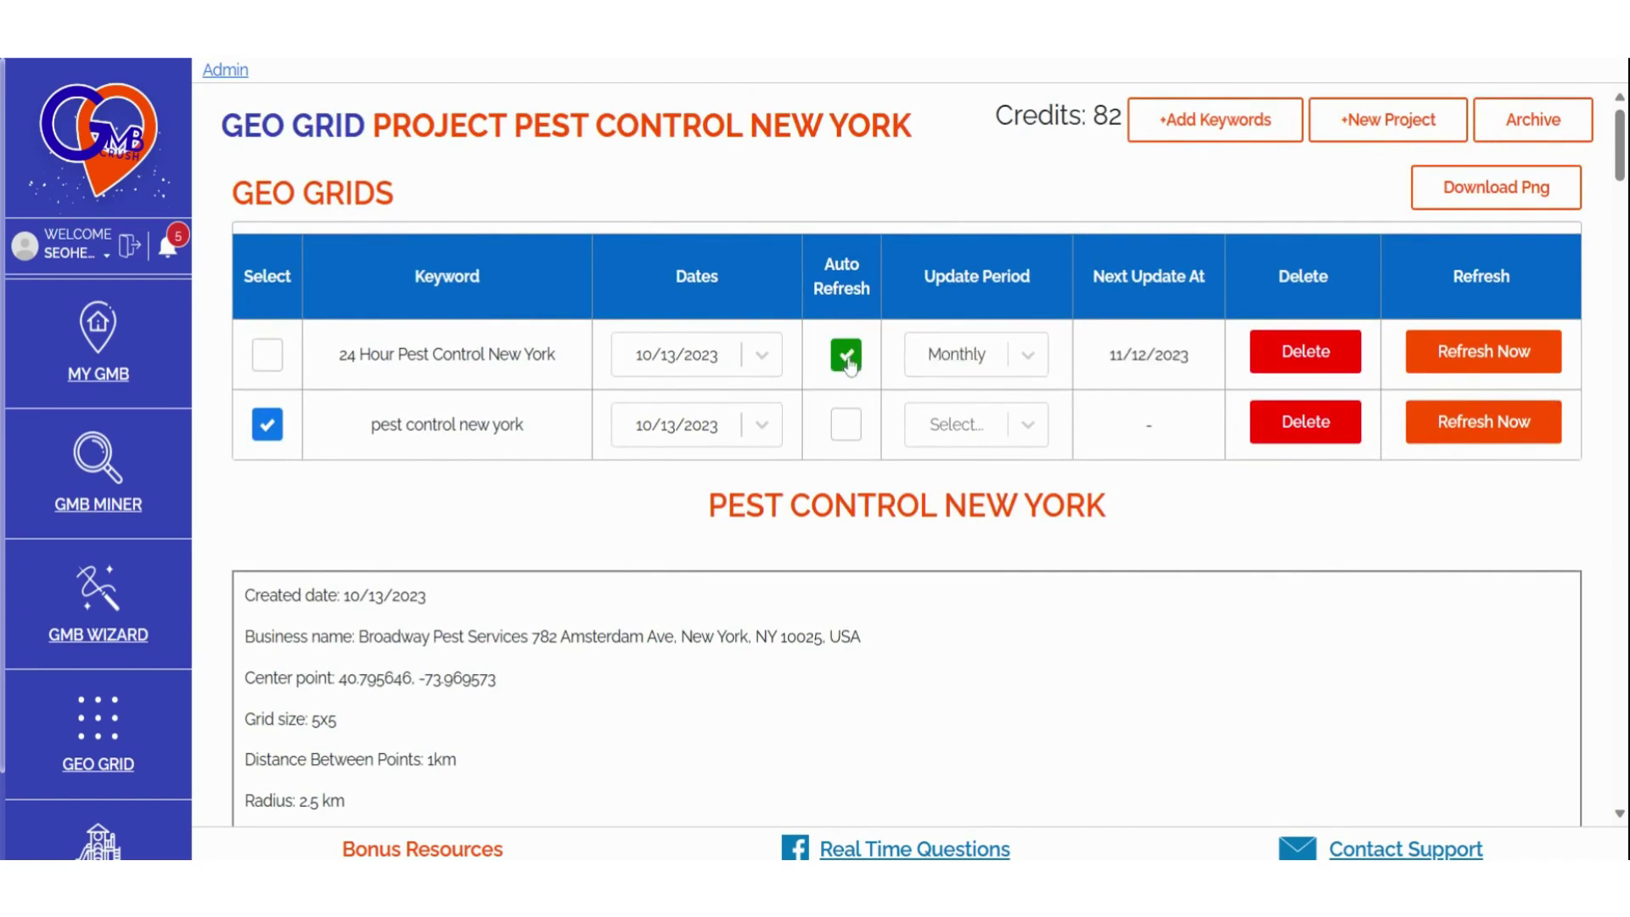
left_click(849, 361)
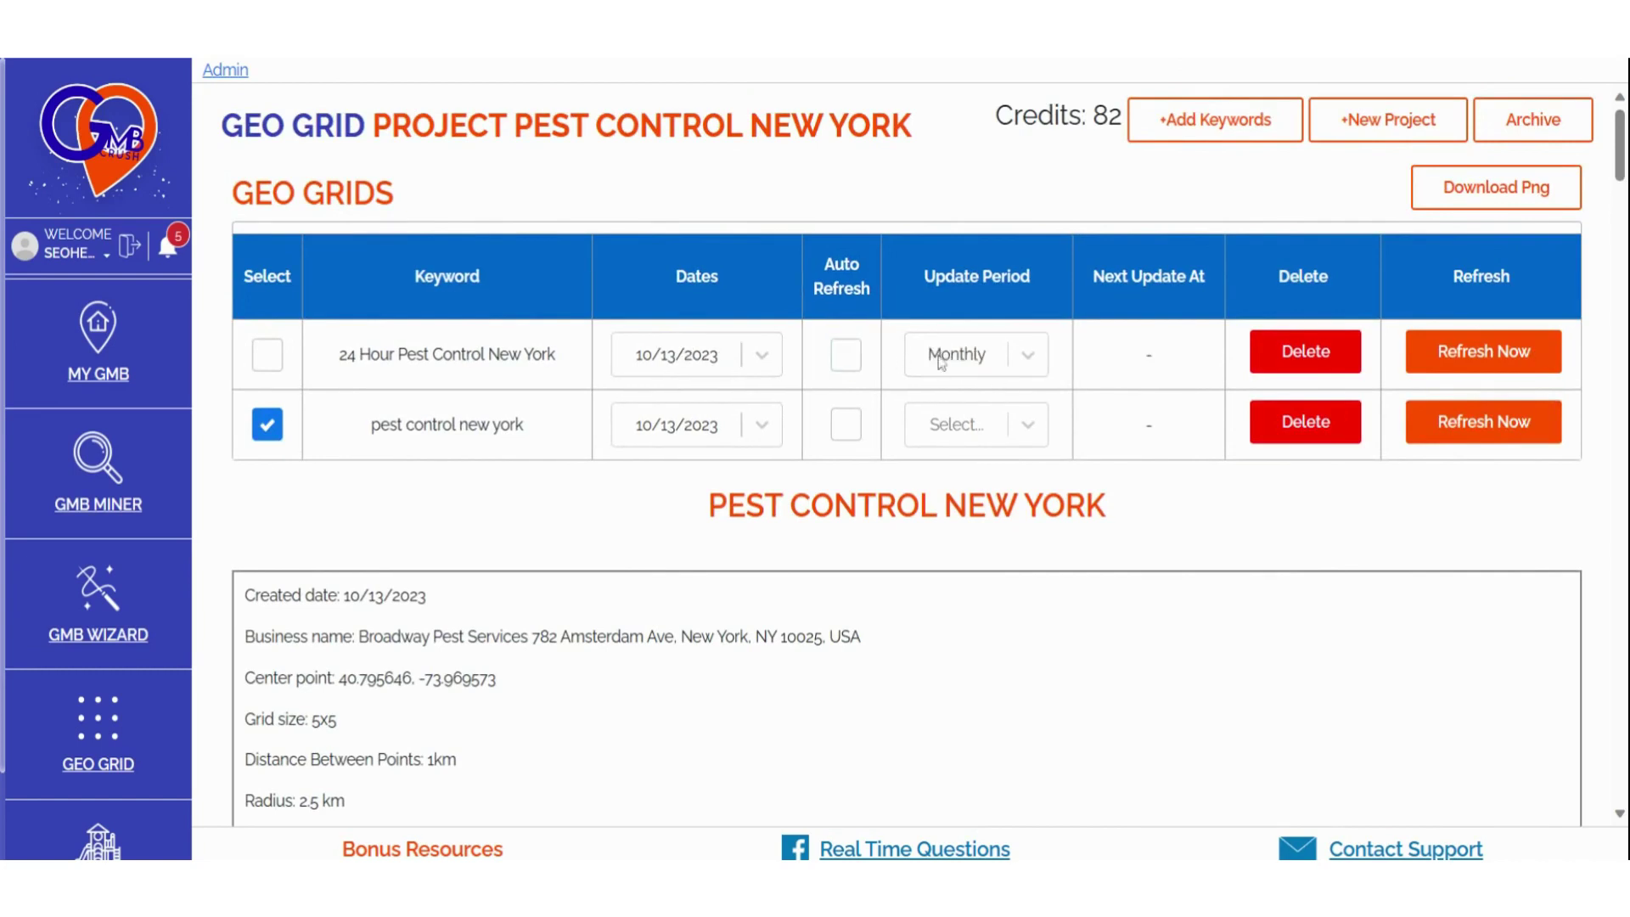
left_click(1026, 357)
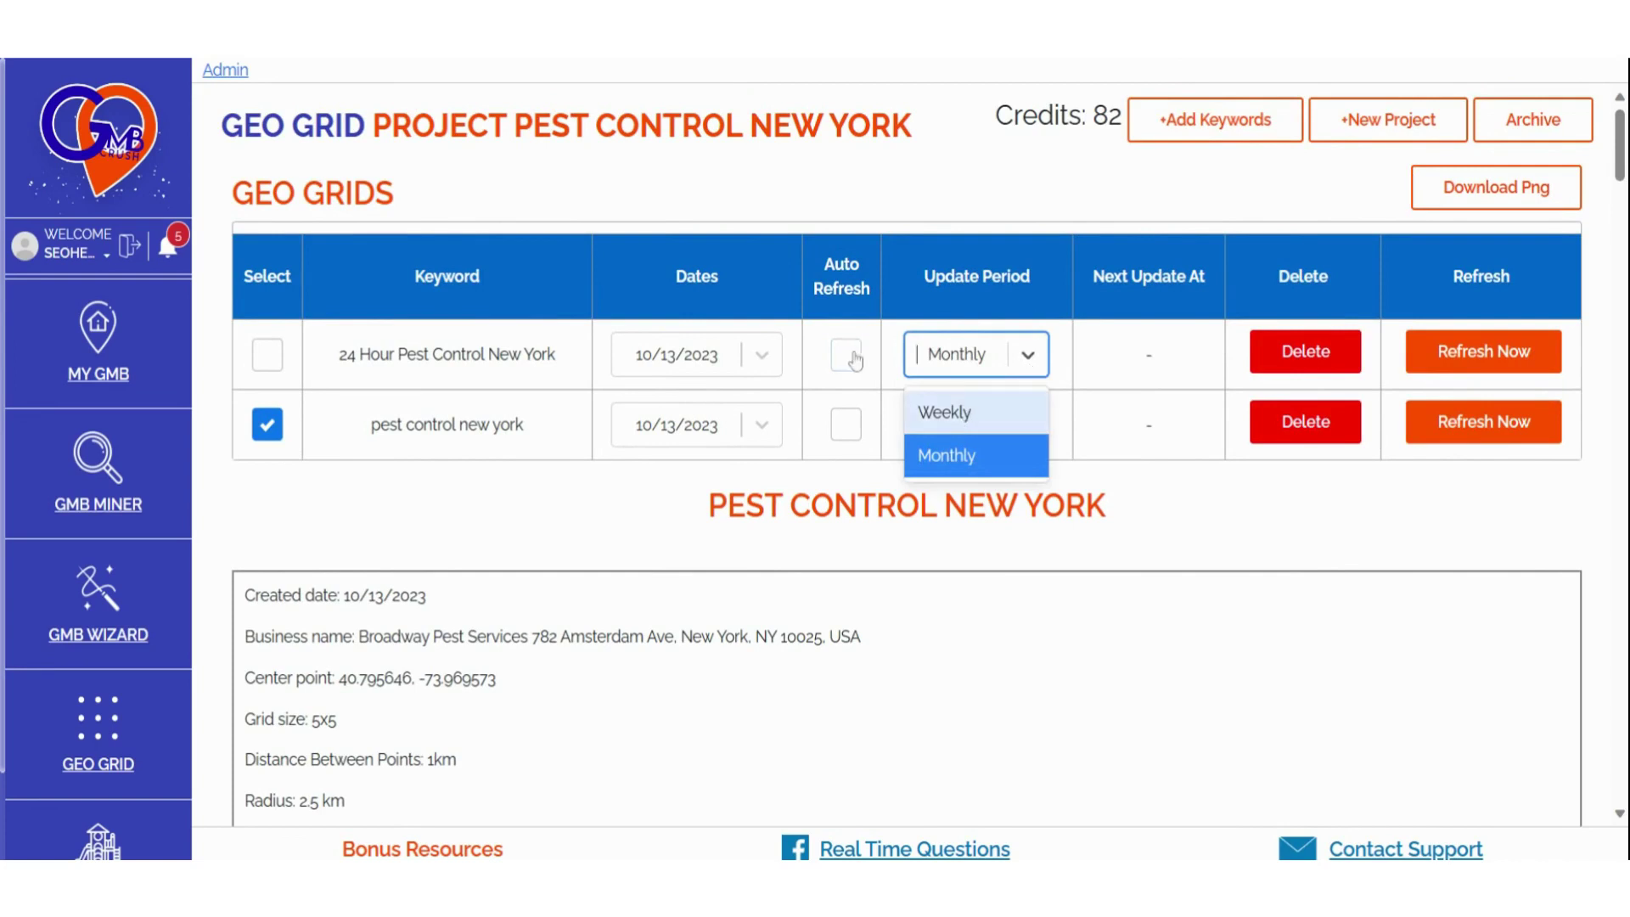
left_click(847, 355)
left_click(1032, 367)
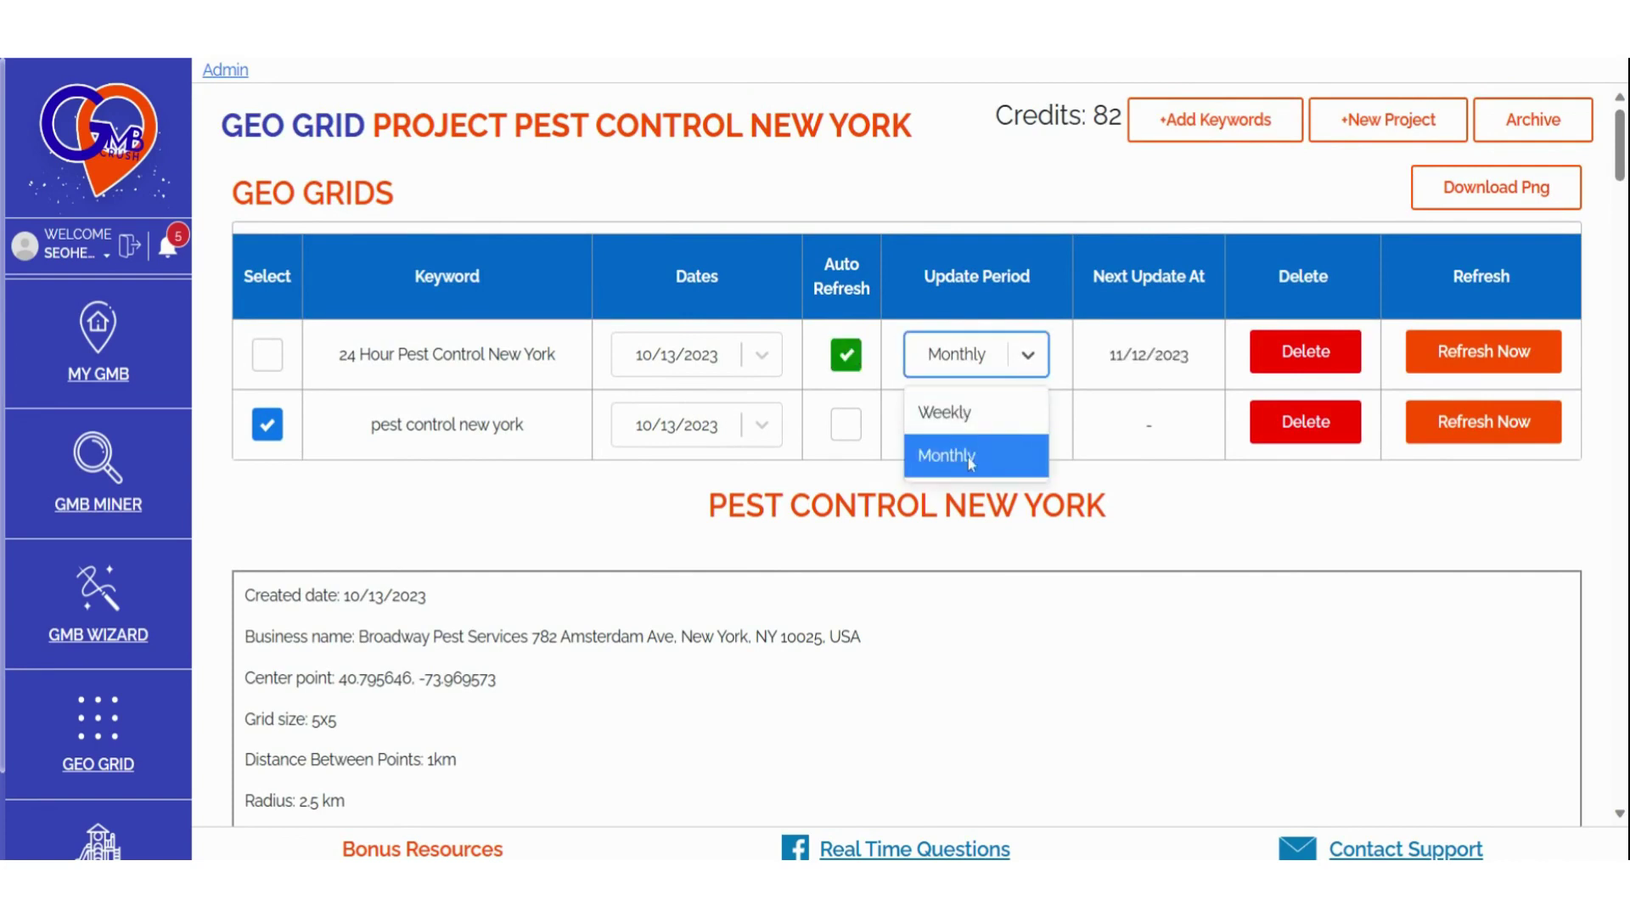
left_click(1201, 533)
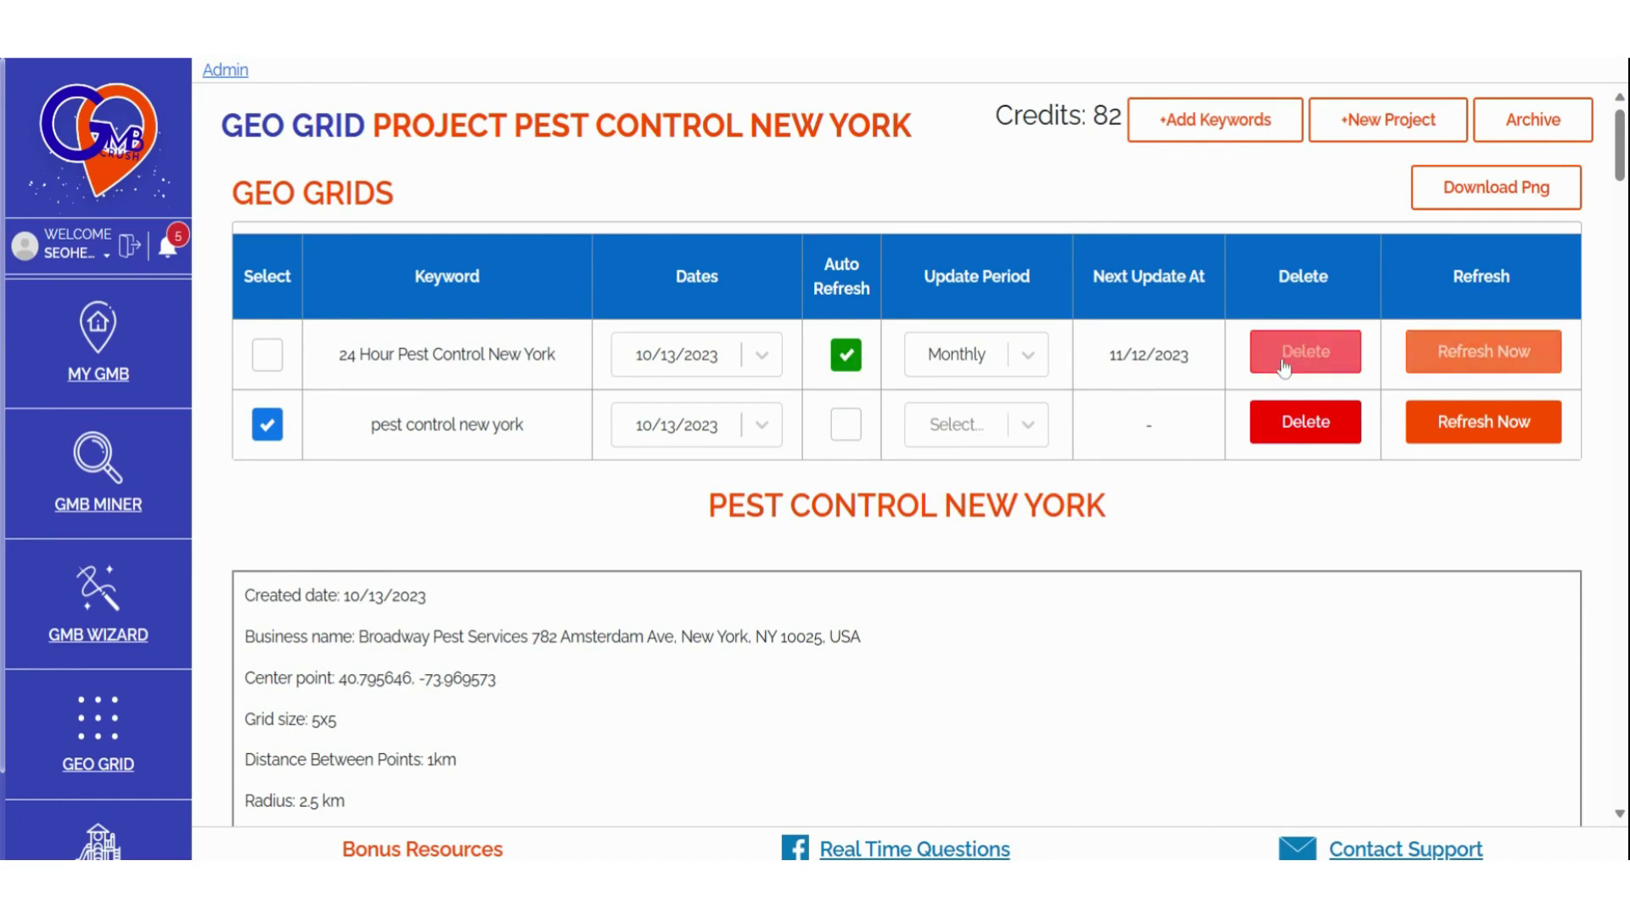
Step: Keep scan date 10/13/2023 and view the 24 Hour Pest Control New York grid
left_click(760, 357)
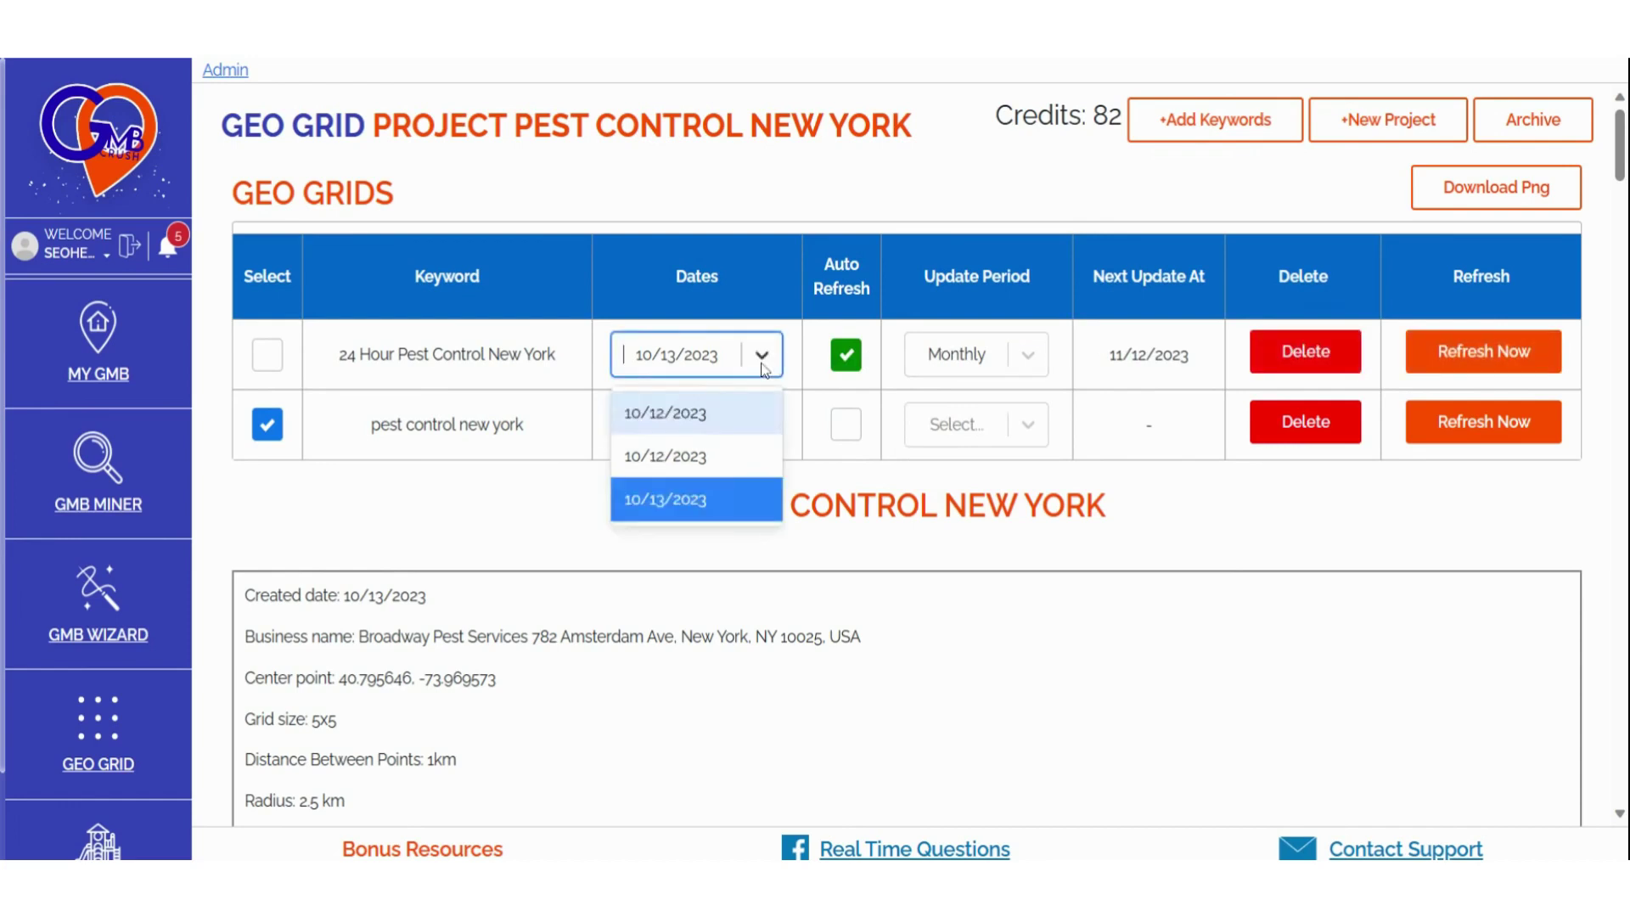
left_click(689, 501)
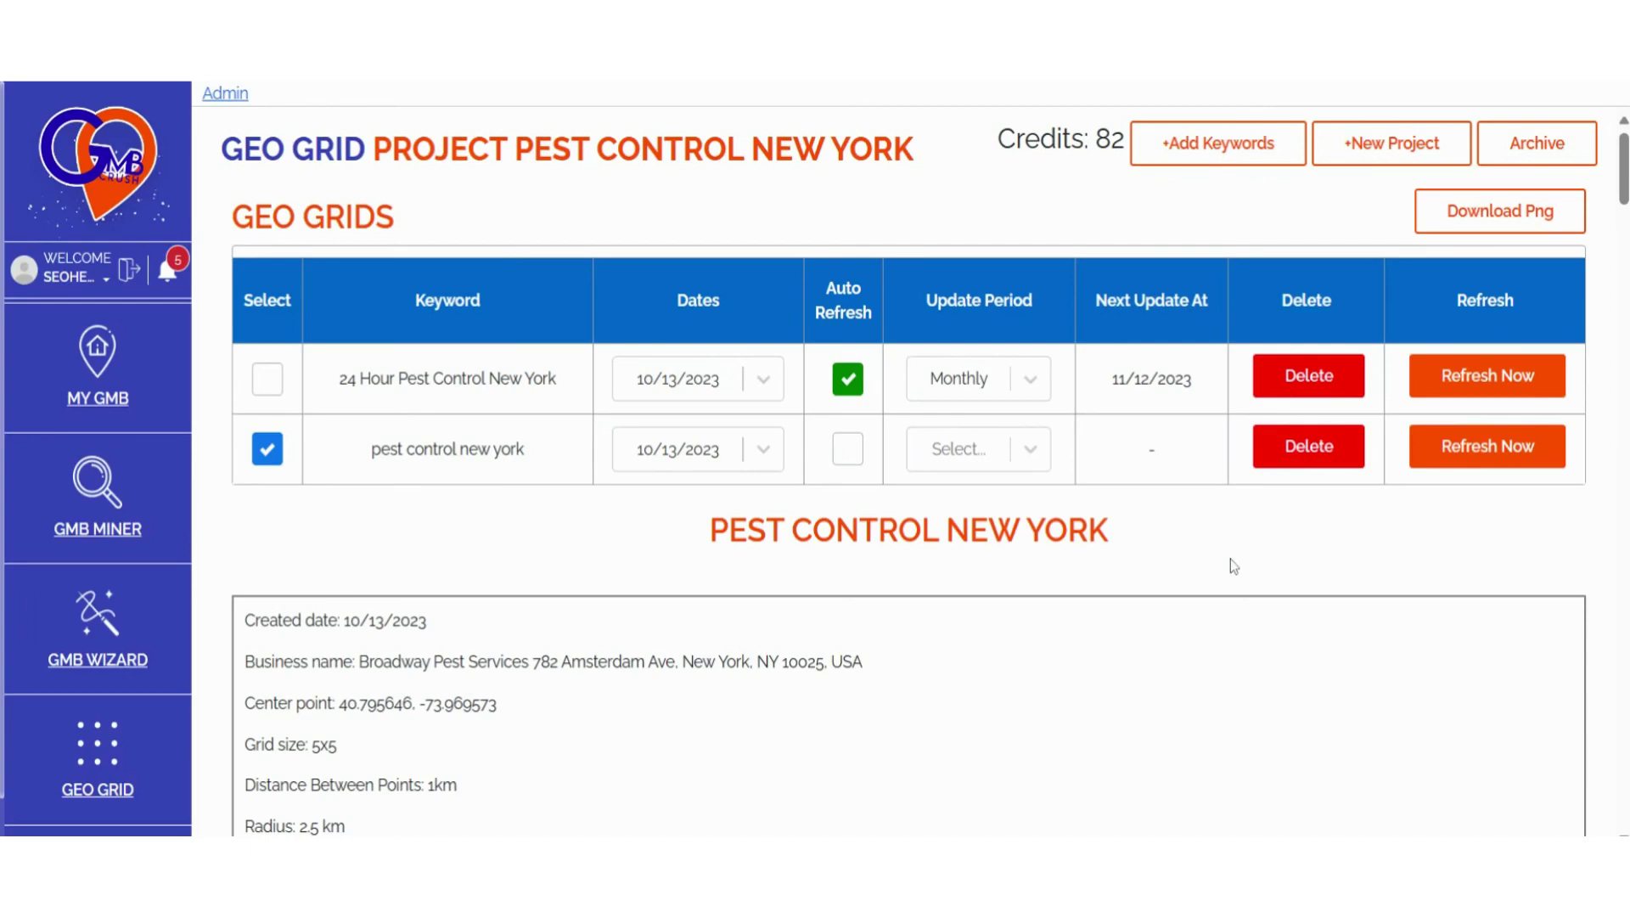
left_click(267, 379)
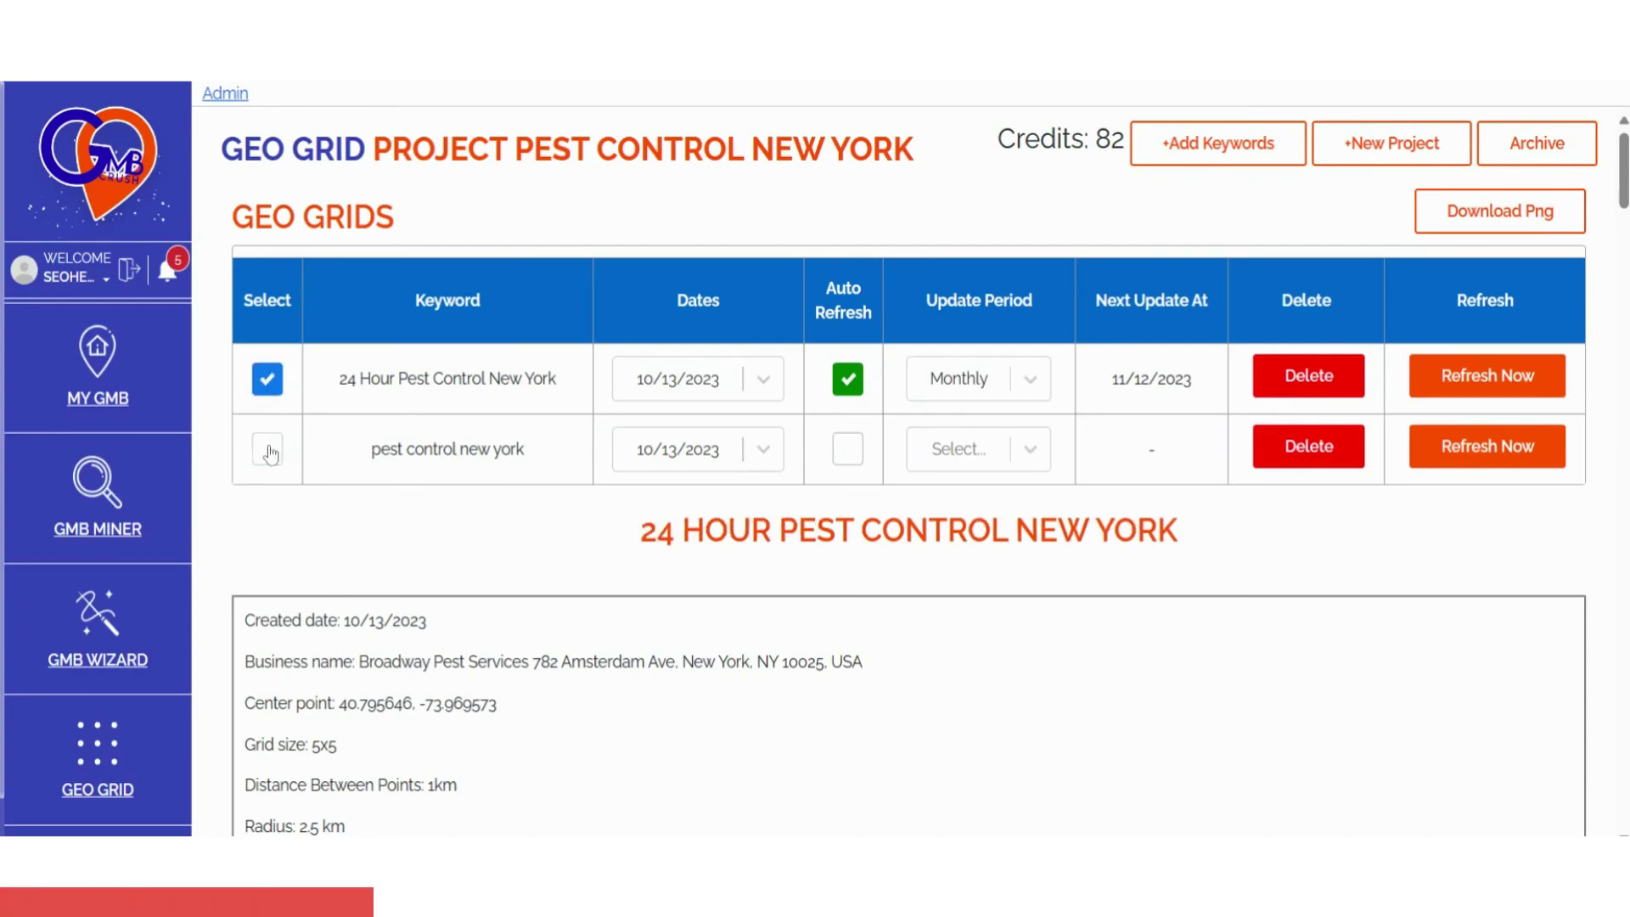
Step: On the pest control new york grid, compare Positive Pest Control and VJ Mice-Roaches-Rats-Bedbugs and Ants
left_click(266, 448)
scroll(1187, 542, "down", 8)
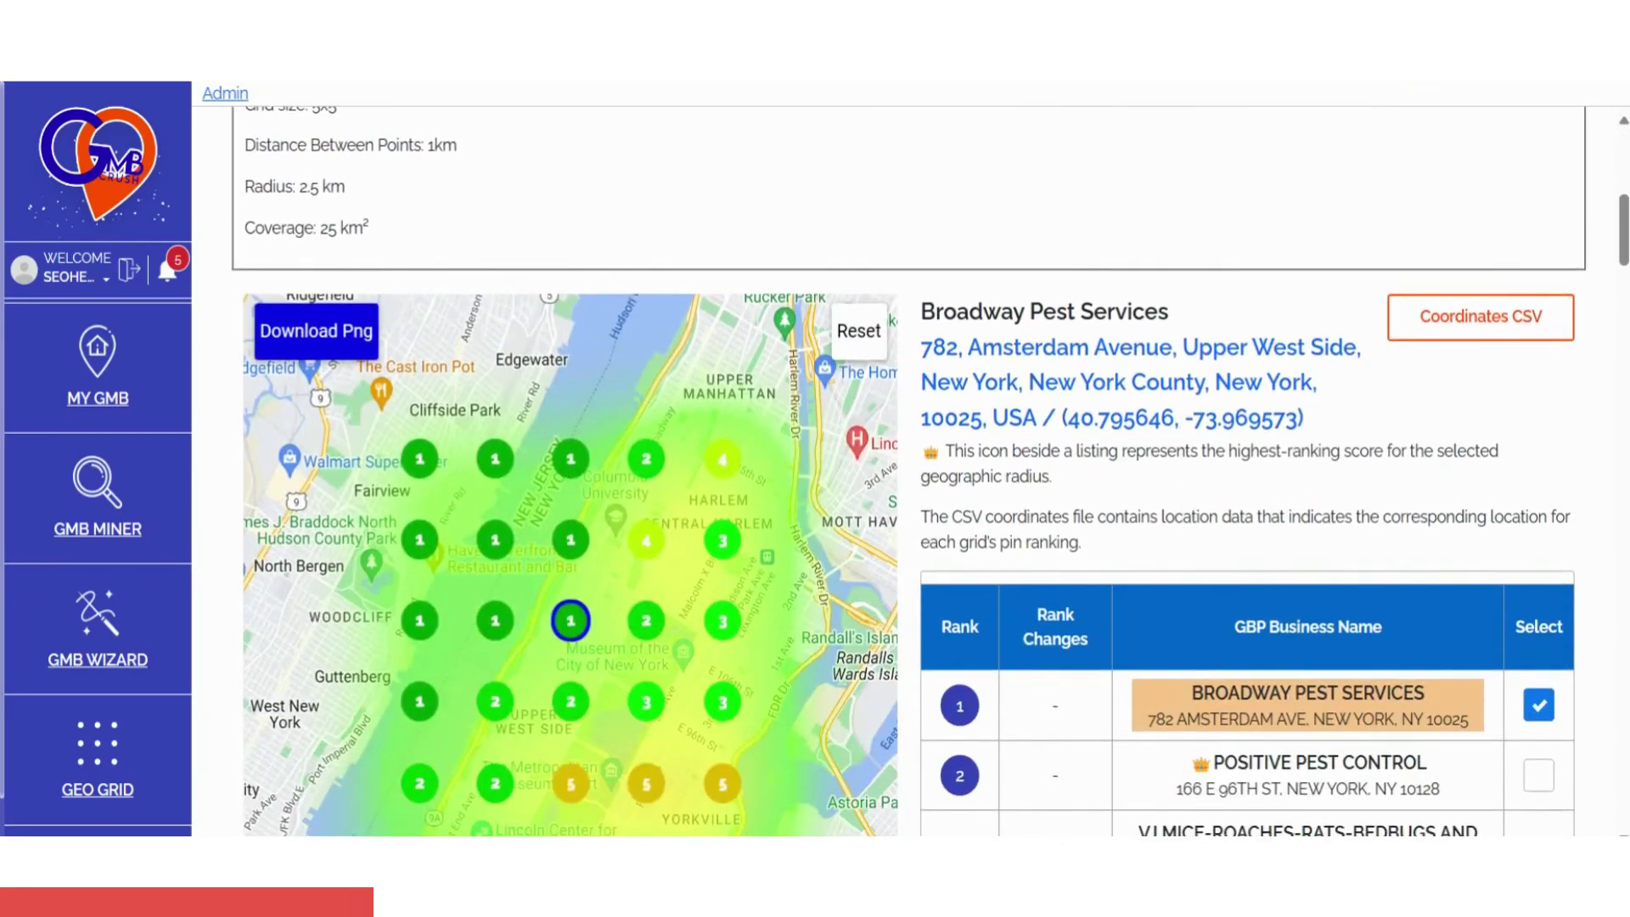
scroll(1228, 540, "down", 3)
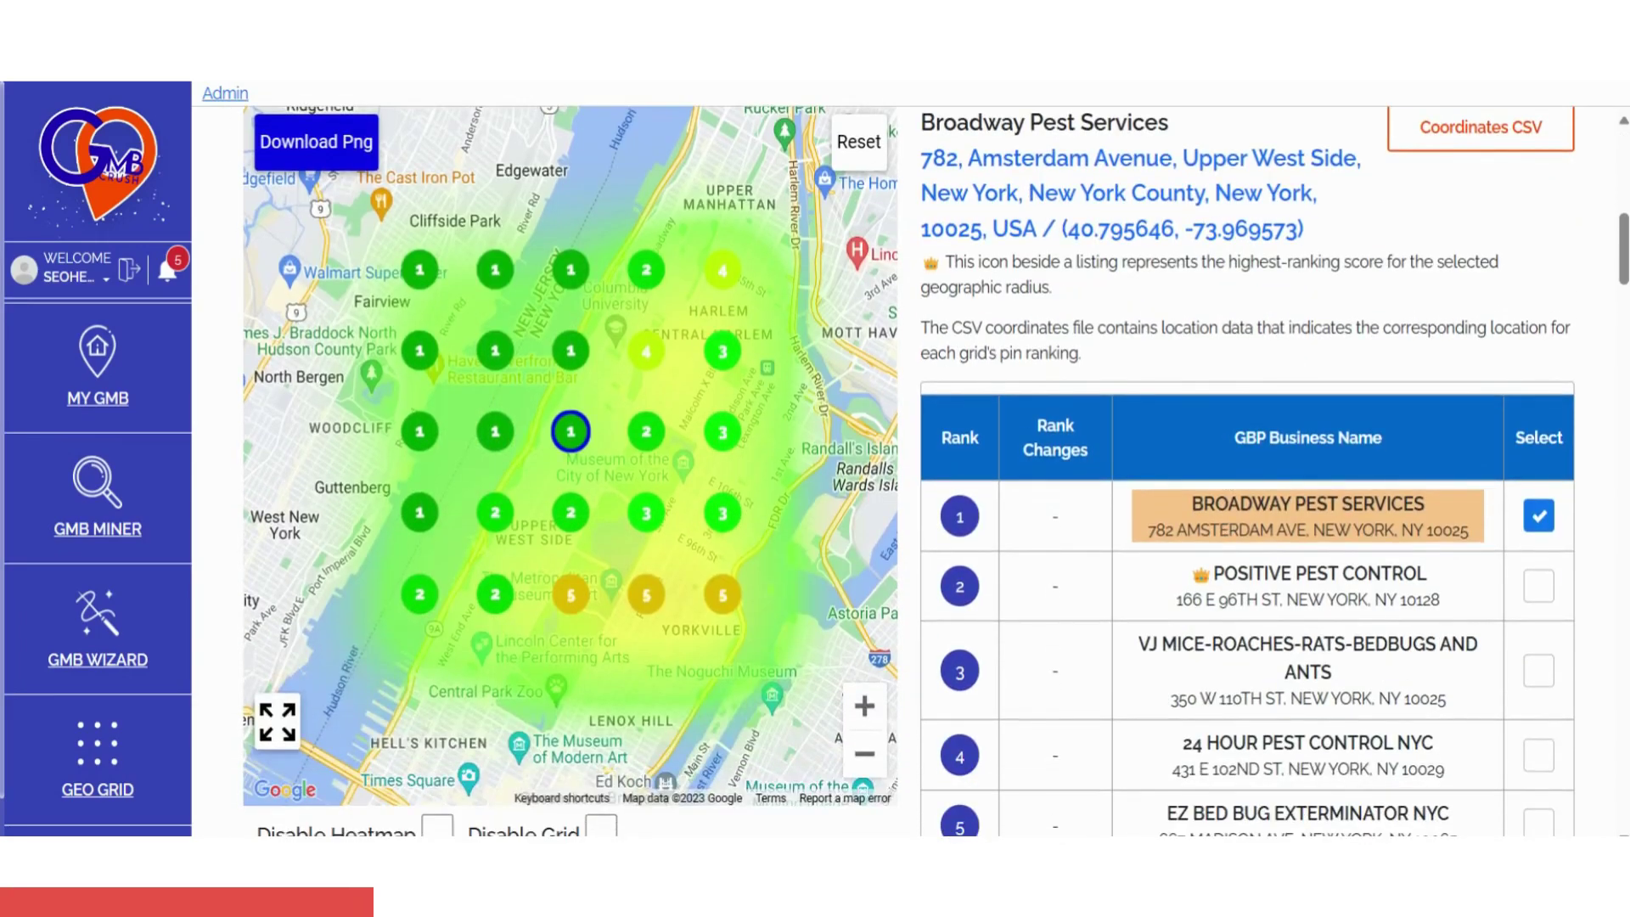
left_click(1539, 585)
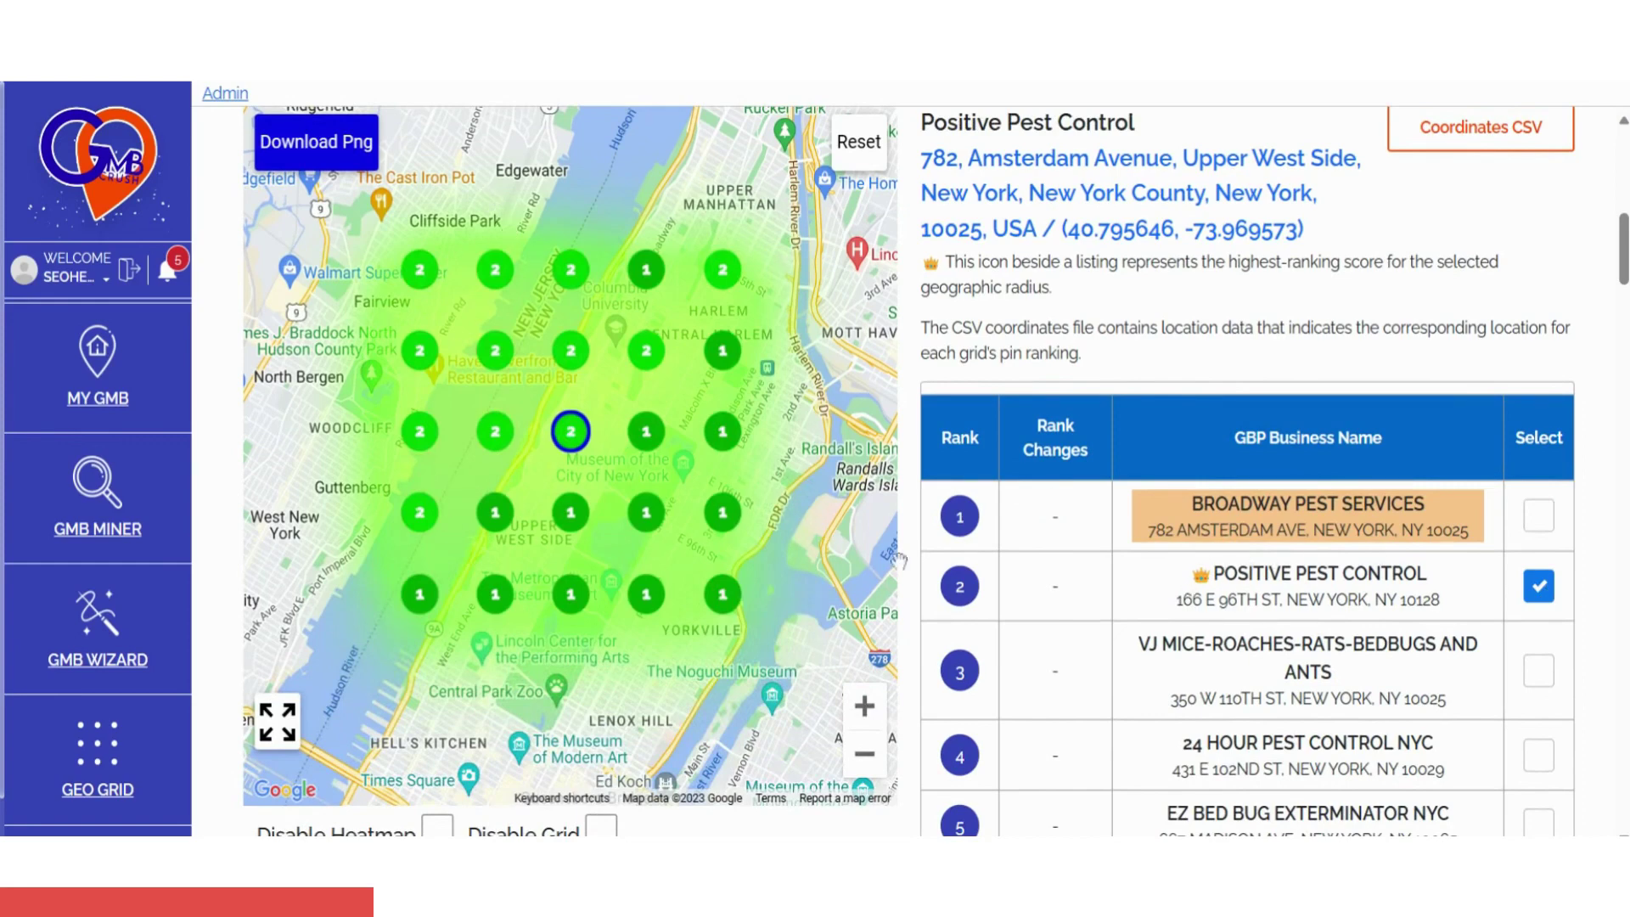
left_click(1539, 671)
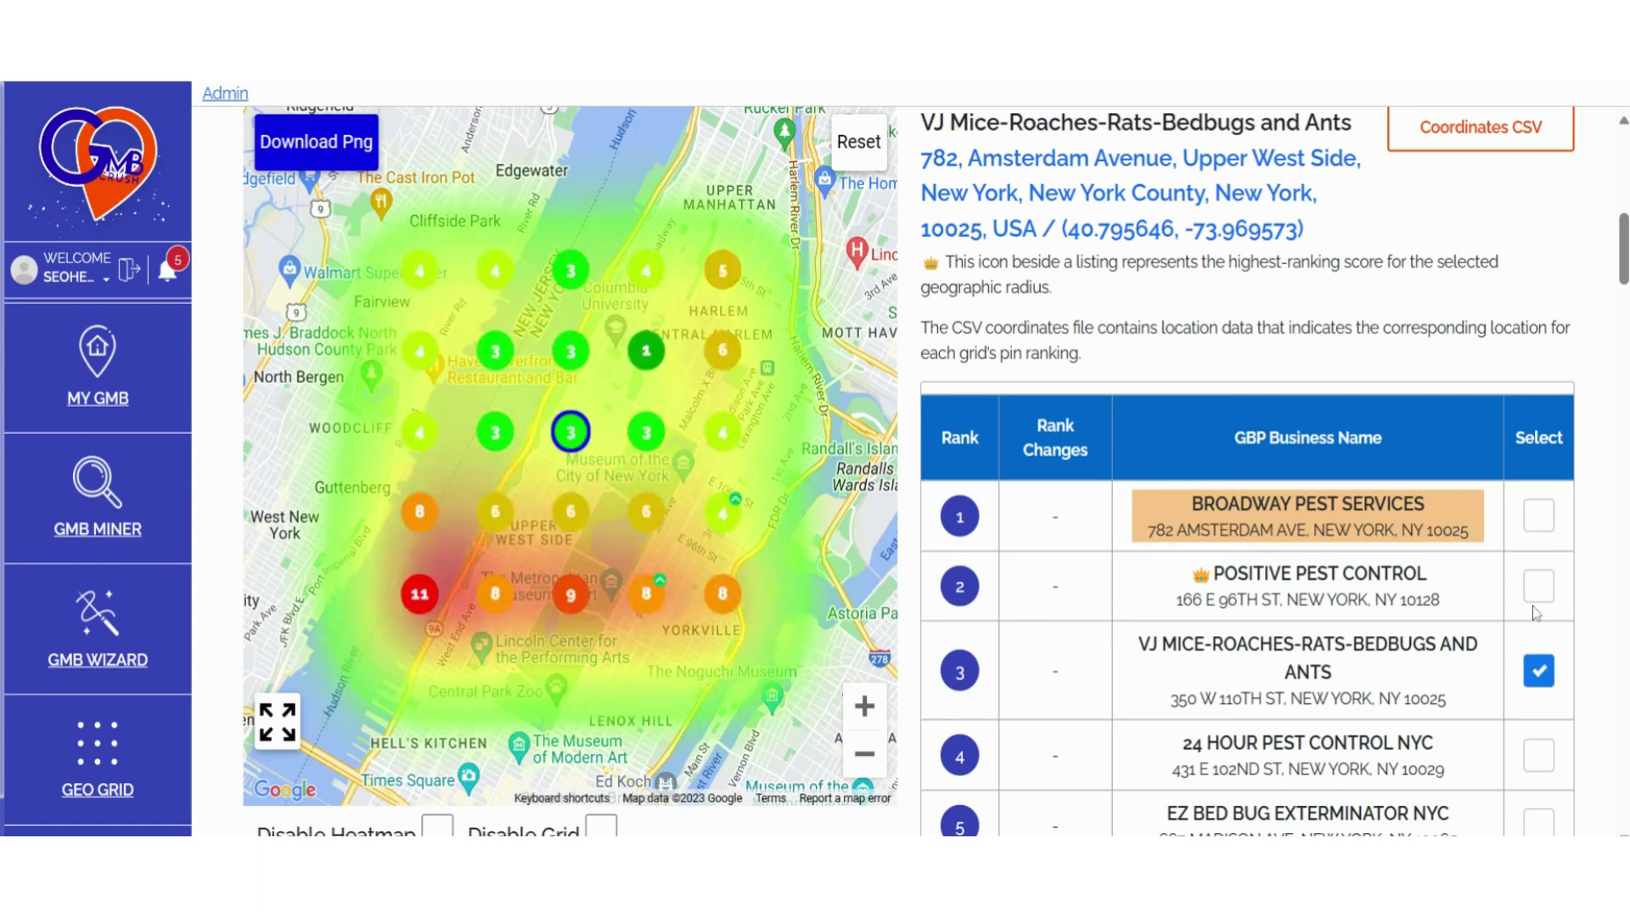
left_click(1539, 586)
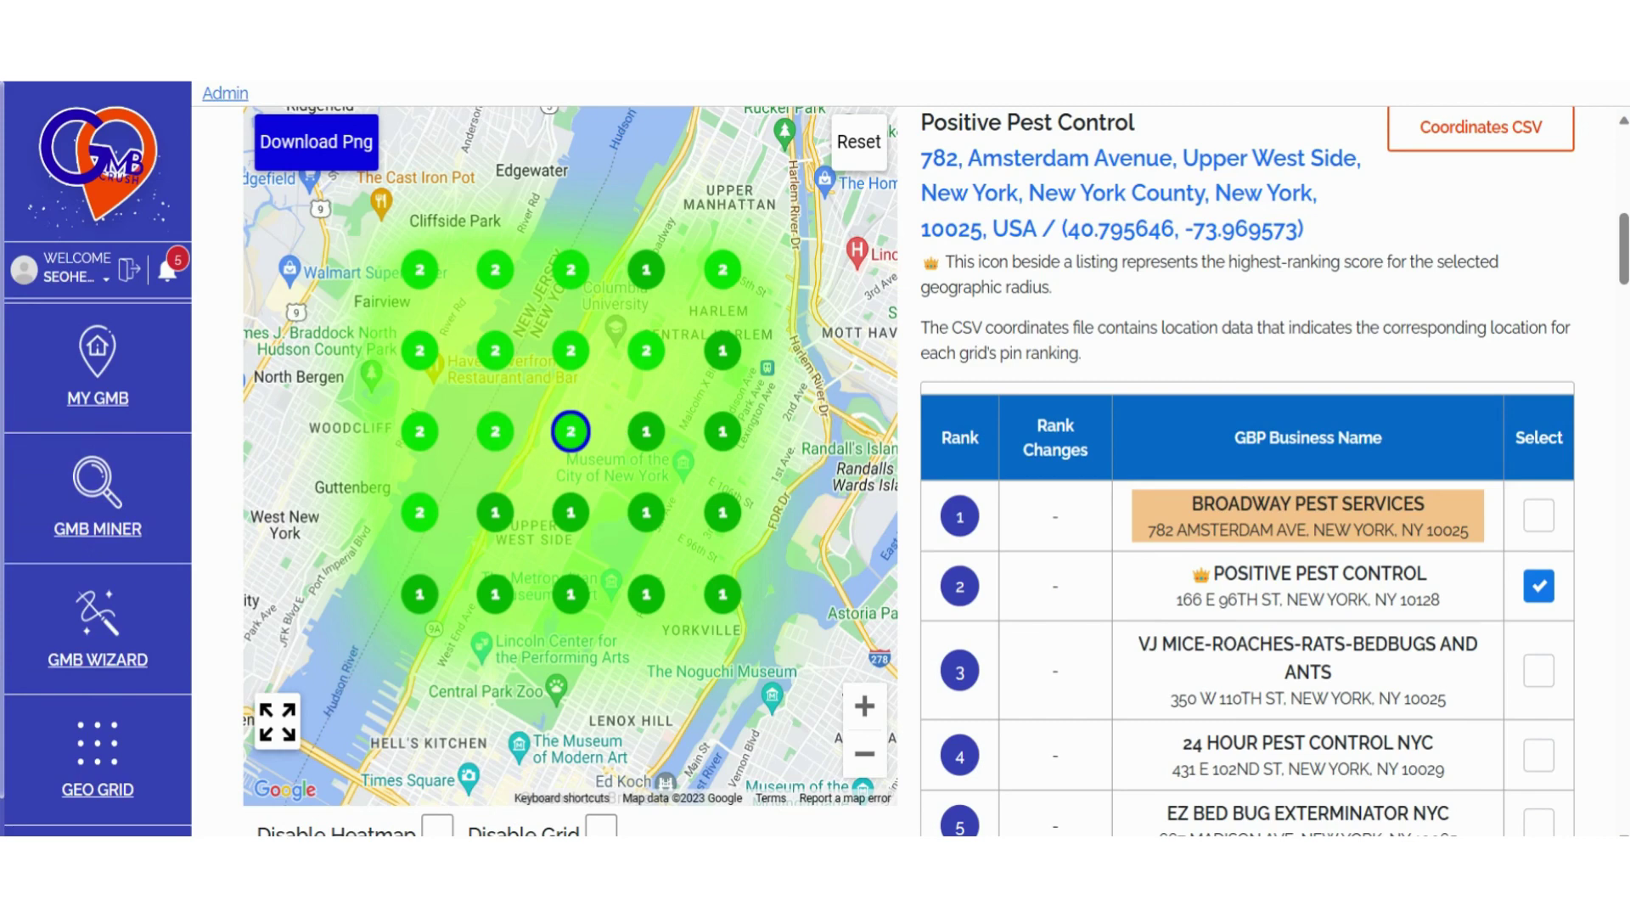
Step: Load heatmaps for Broadway Pest Services, Positive Pest Control, VJ Mice-Roaches-Rats-Bedbugs and Ants, and 24 Hour Pest Control NYC
scroll(934, 472, "down", 1)
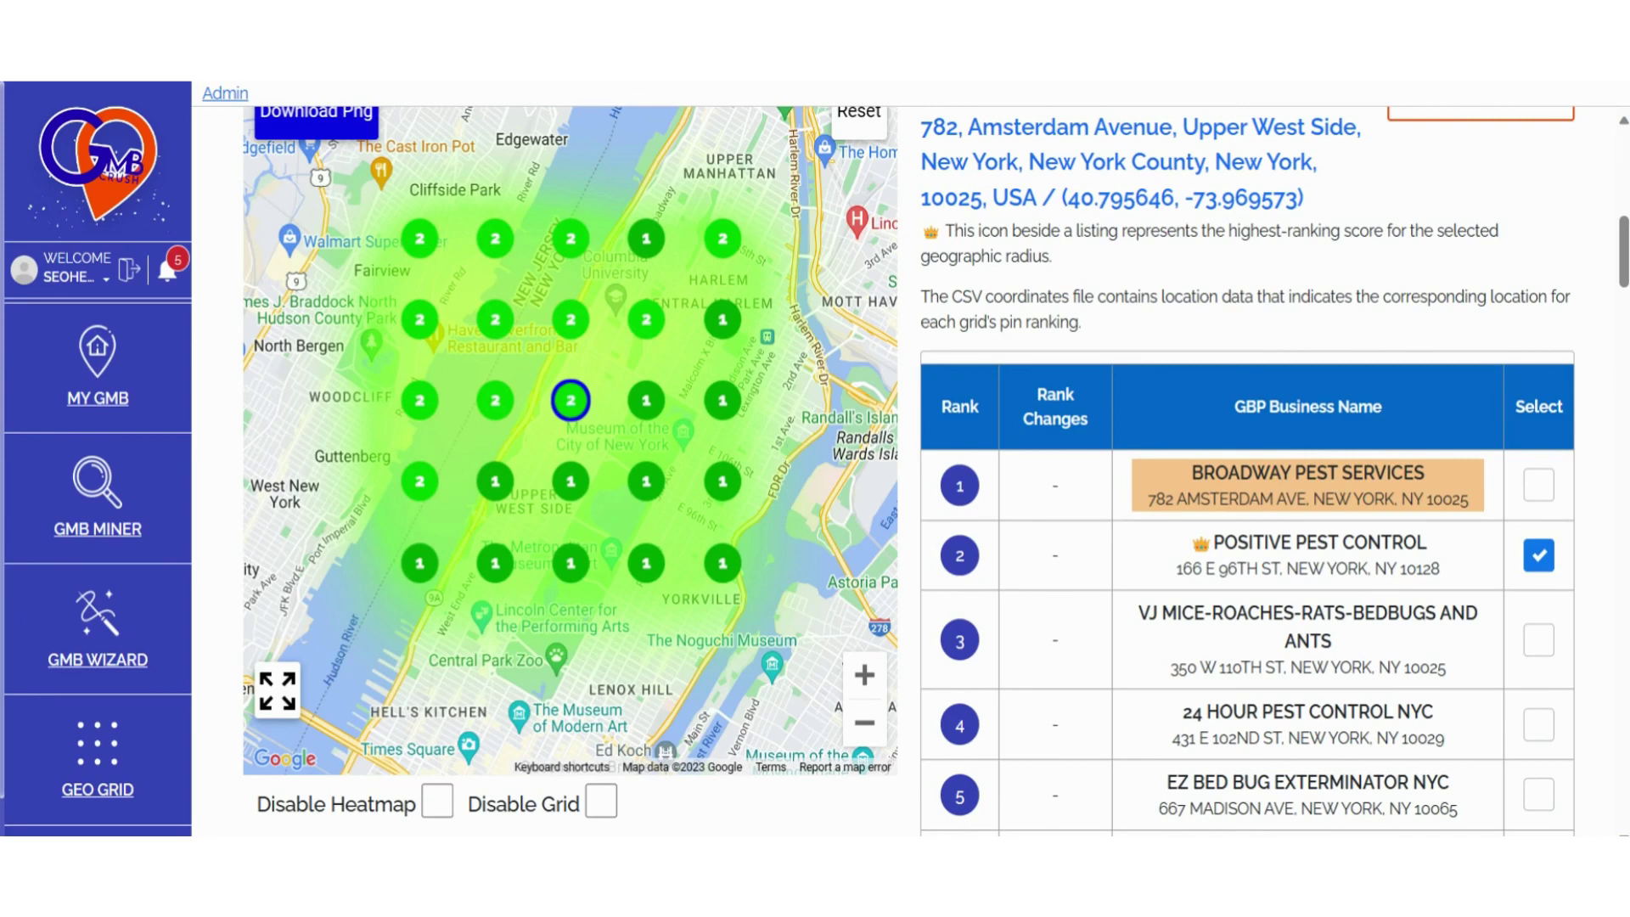
scroll(1467, 548, "up", 1)
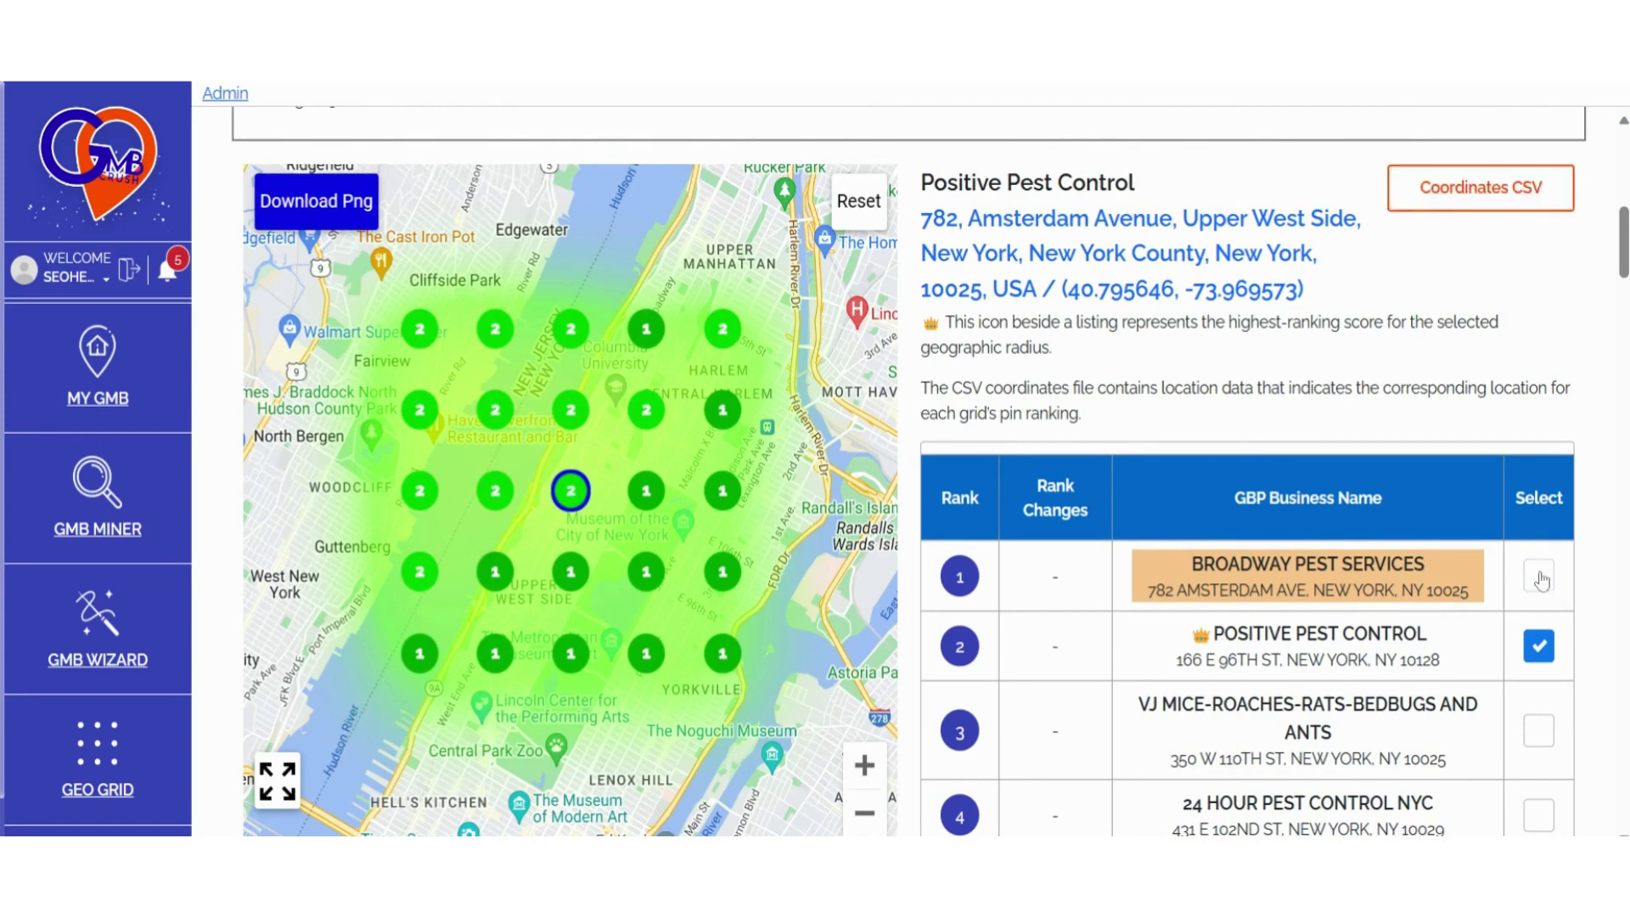
left_click(1540, 577)
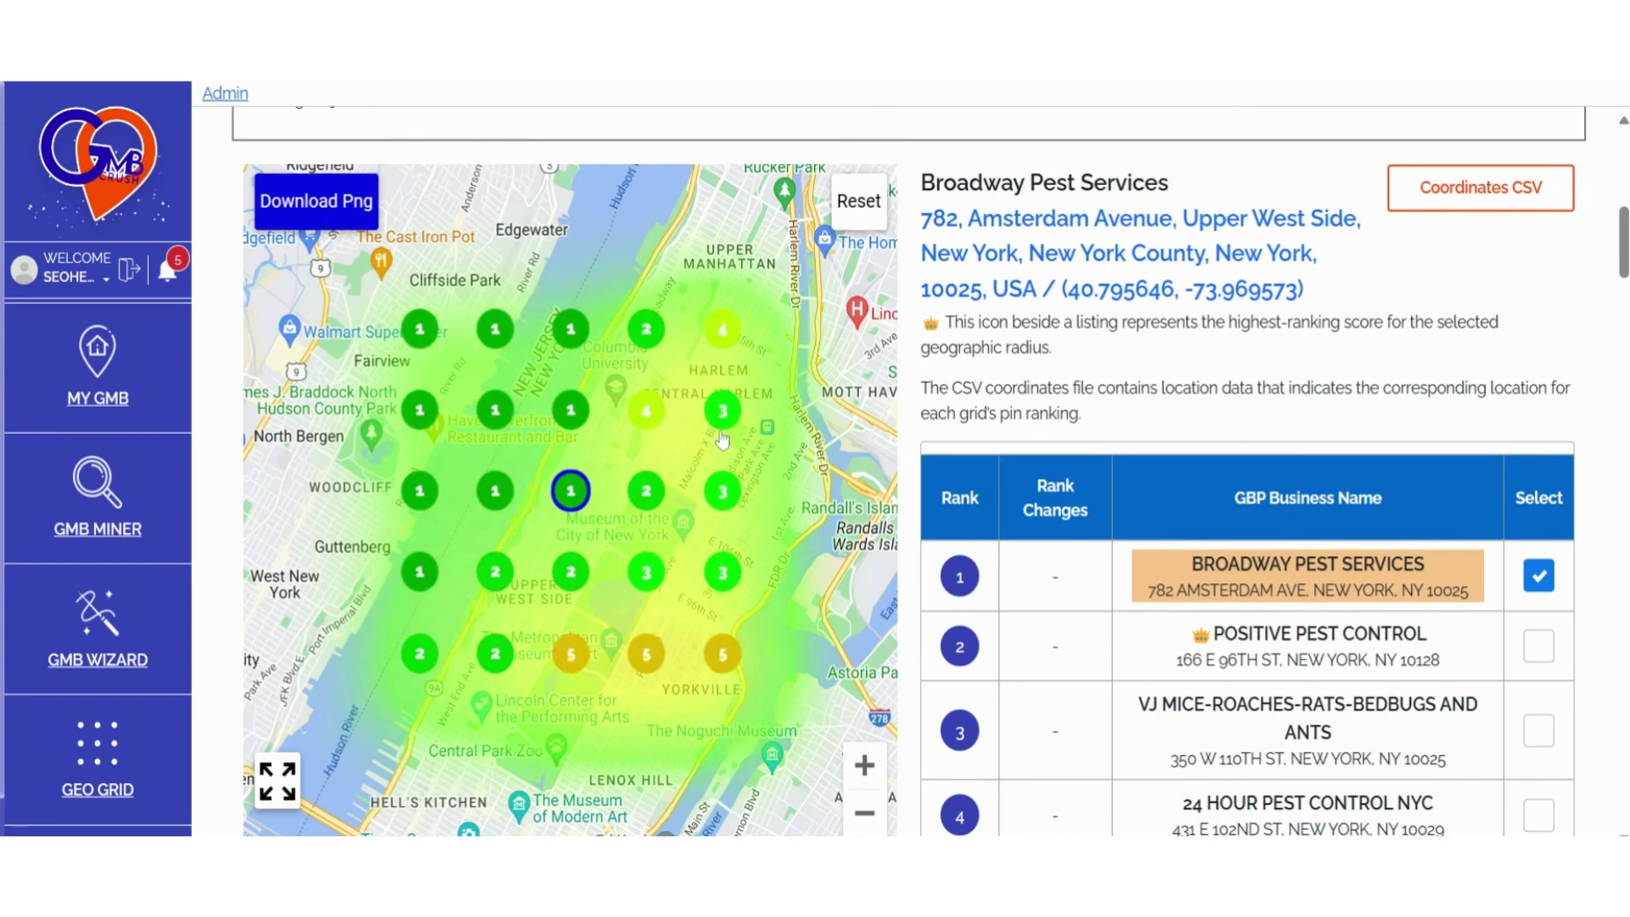
left_click(1541, 650)
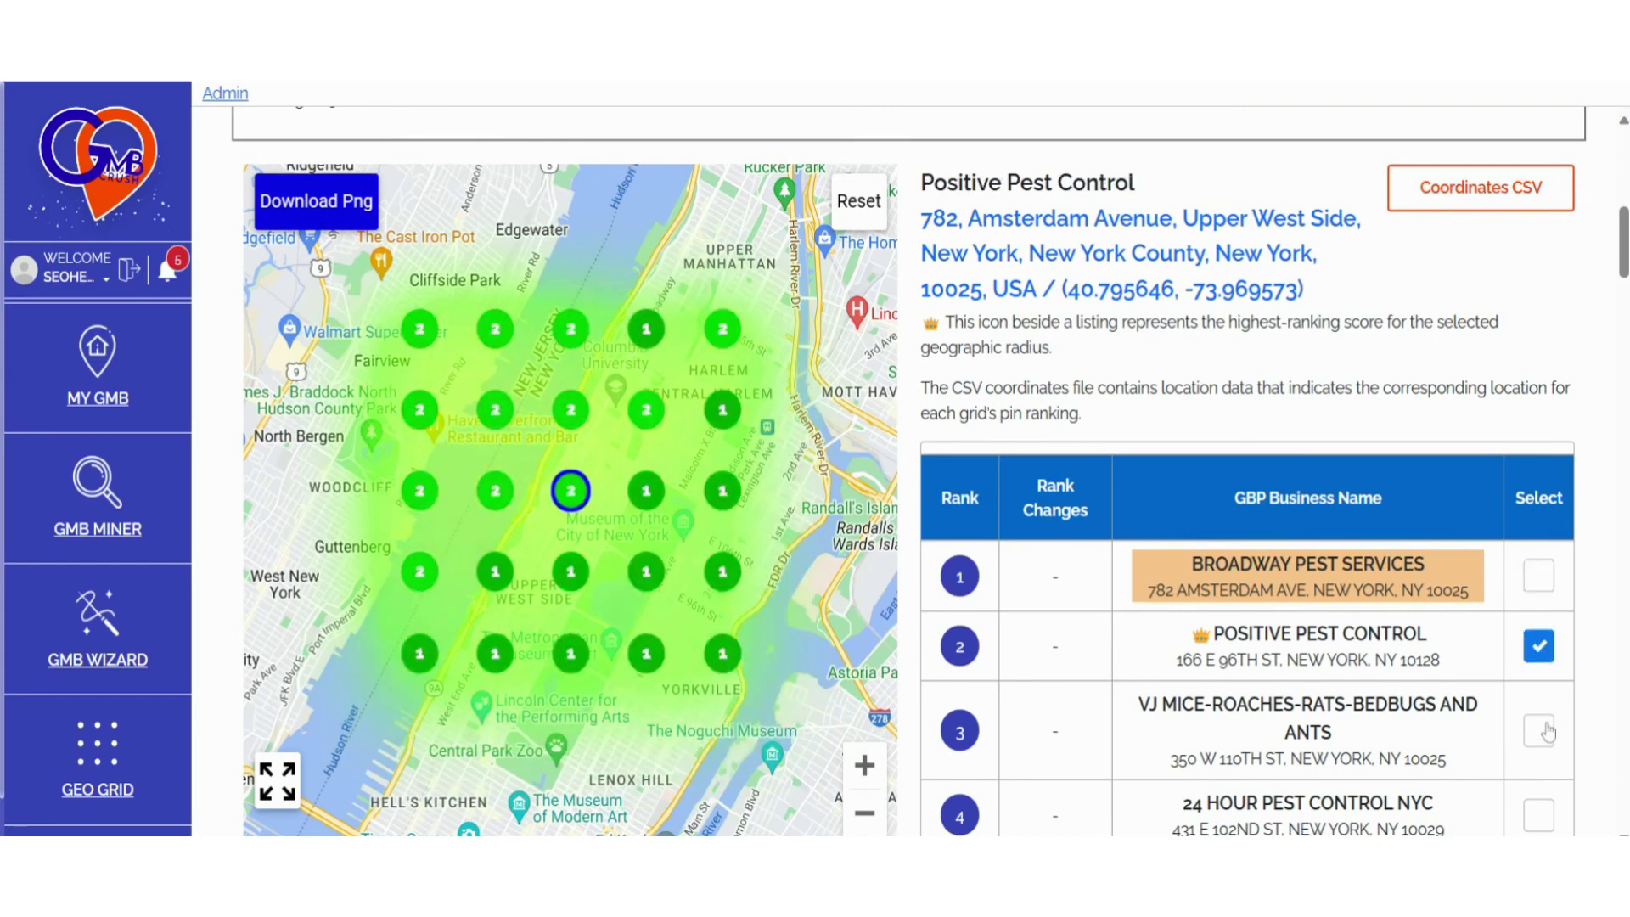
left_click(1540, 732)
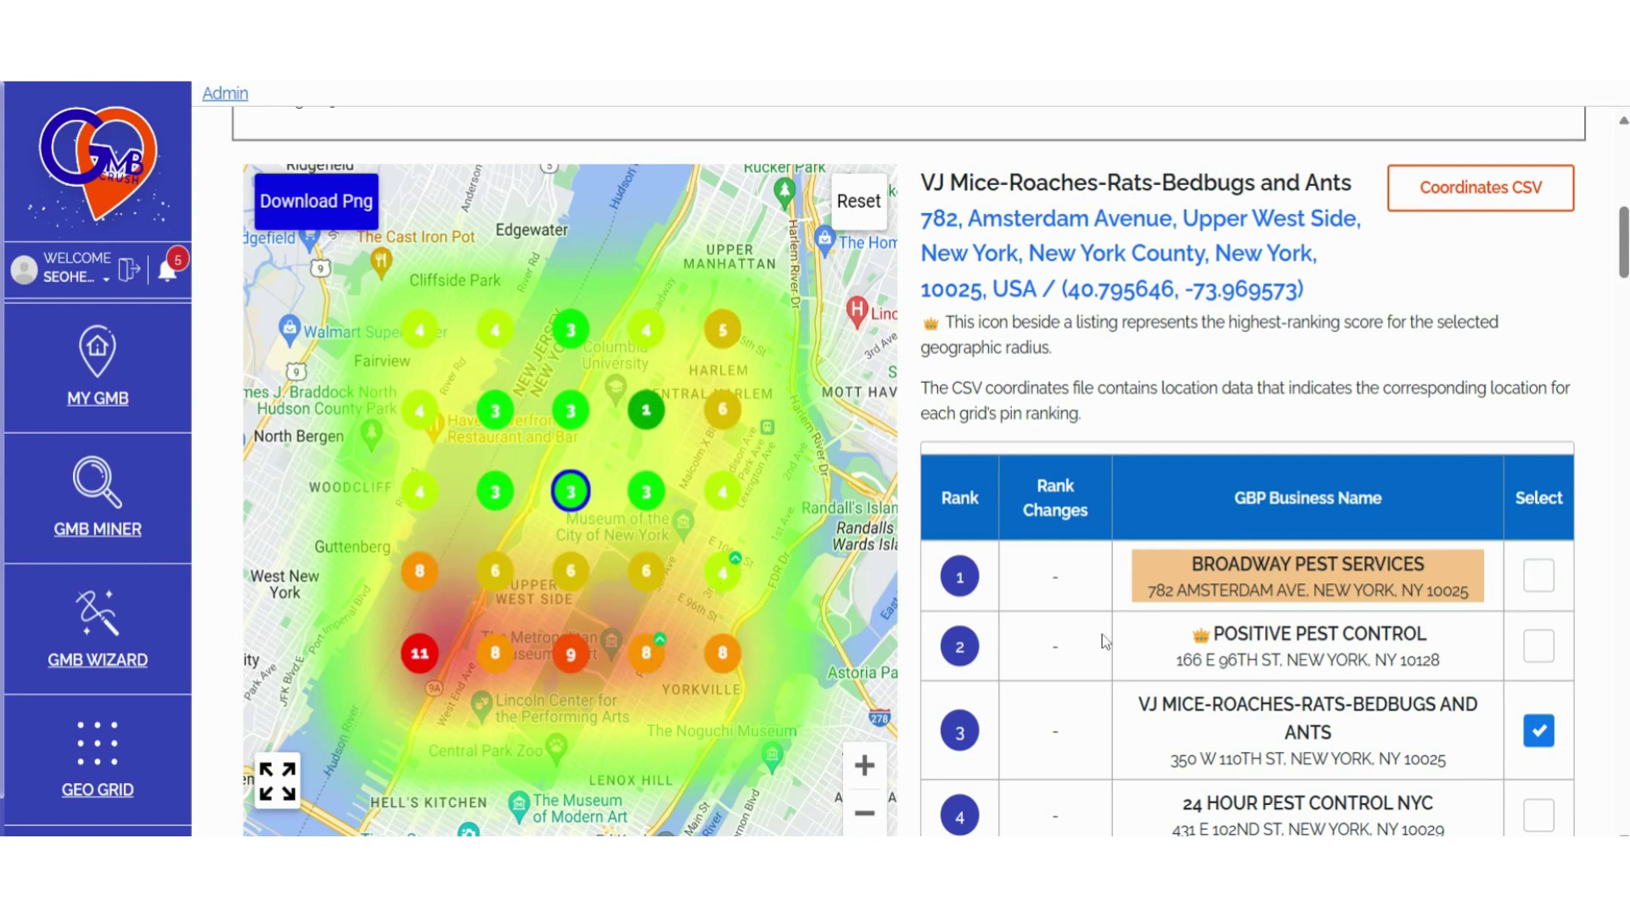
left_click(1538, 815)
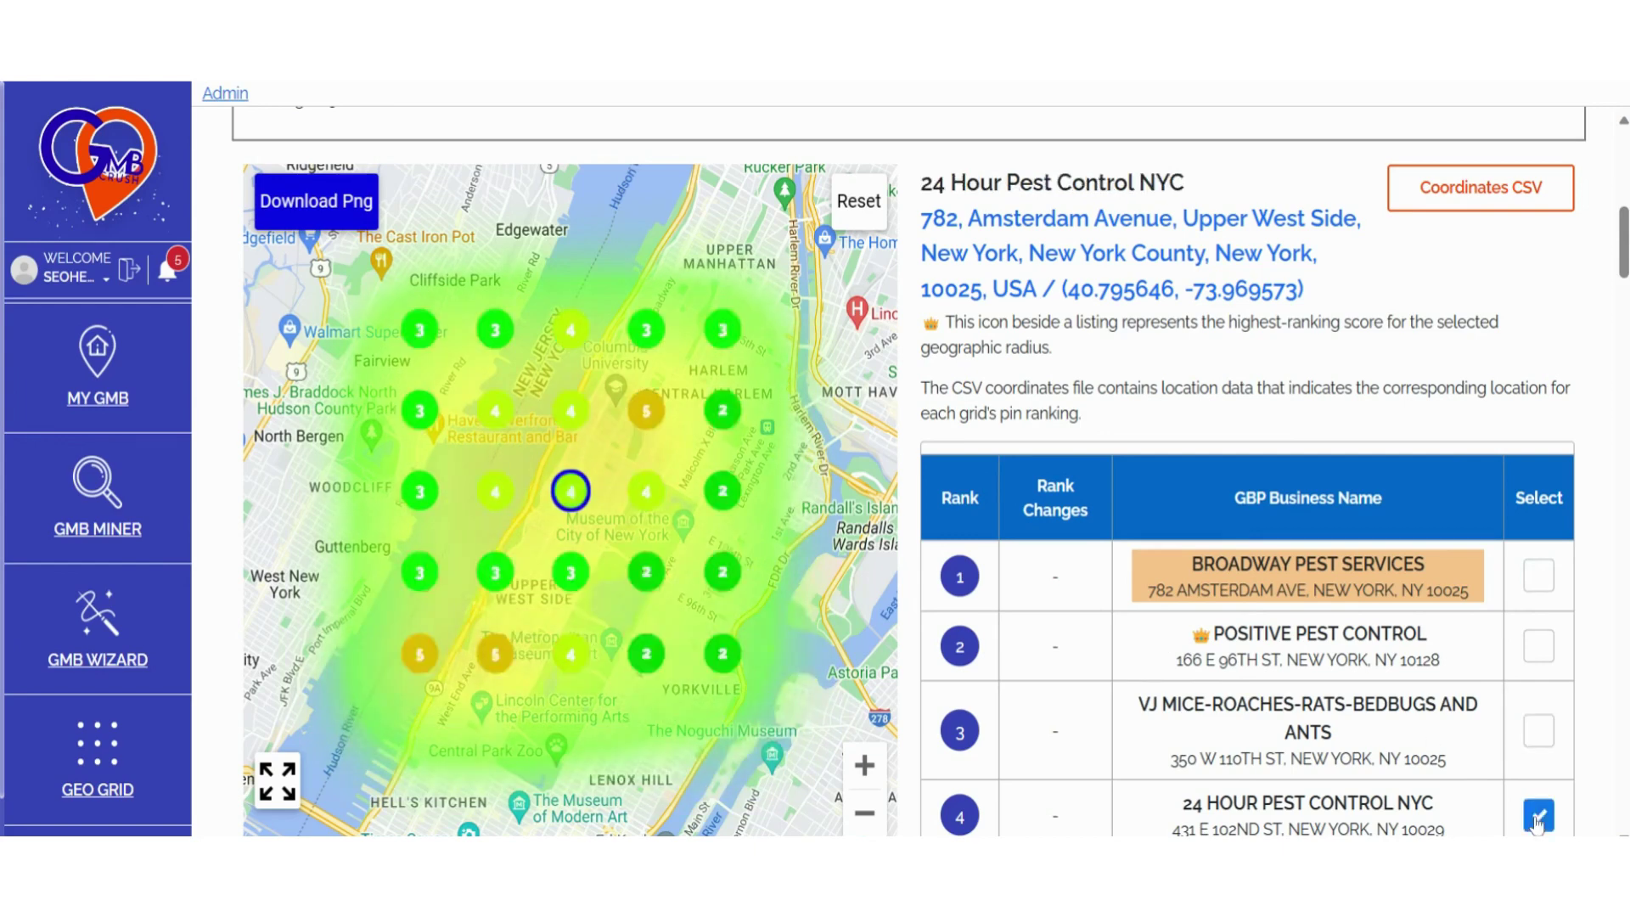
Step: Show EZ Bed Bug Exterminator NYC's grid rankings and scroll through the ranking table
scroll(1565, 753, "down", 1)
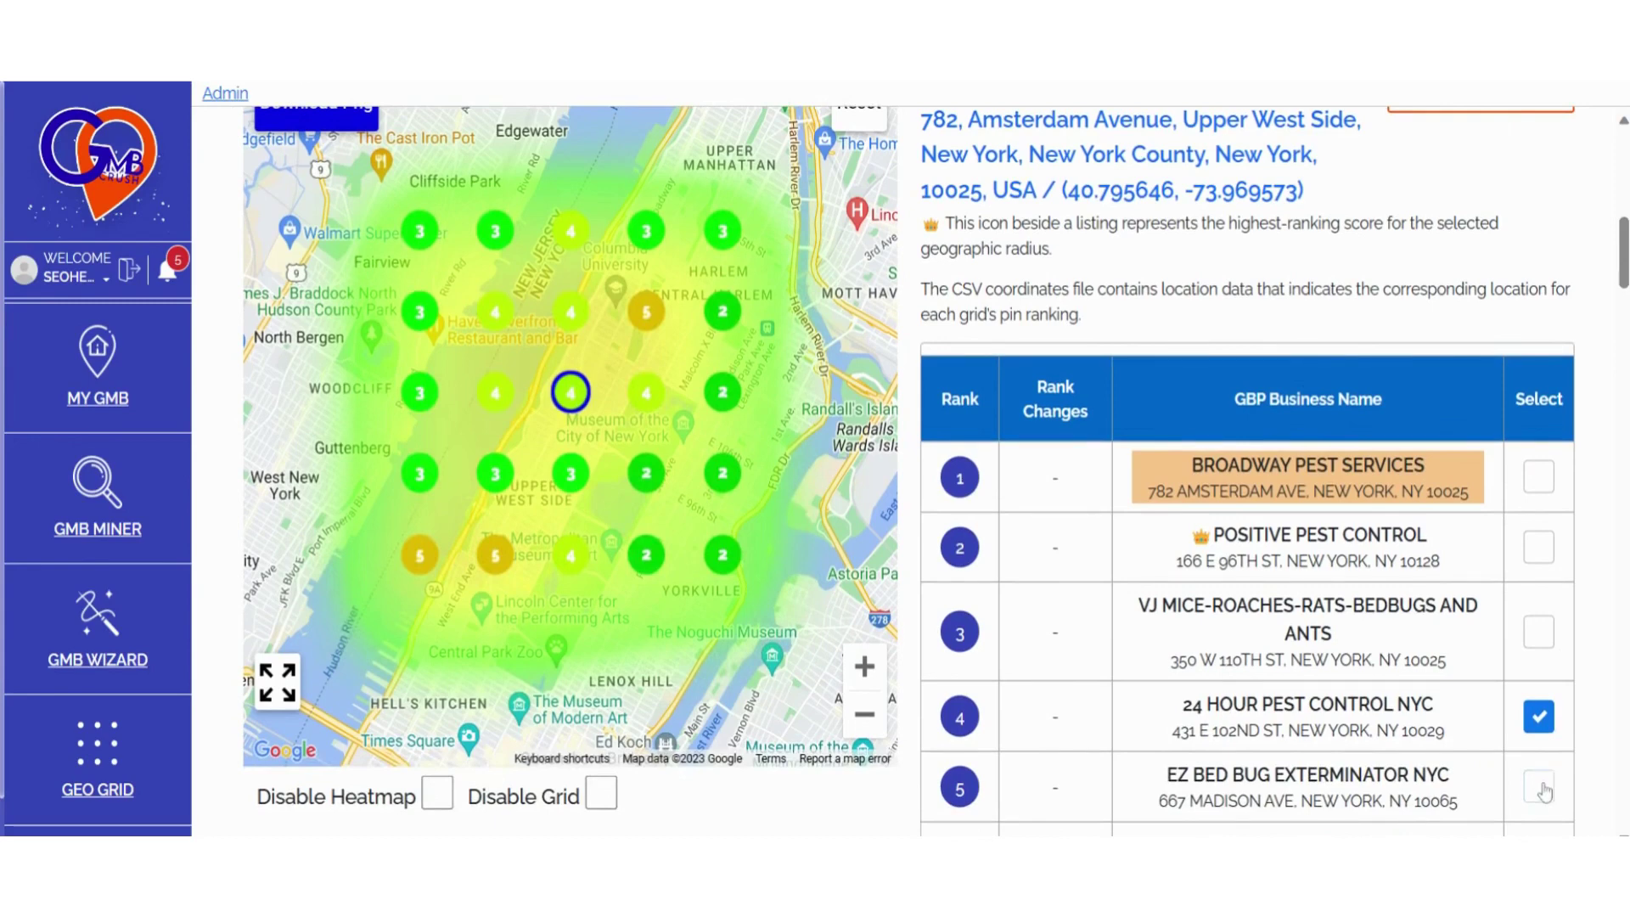
left_click(1540, 787)
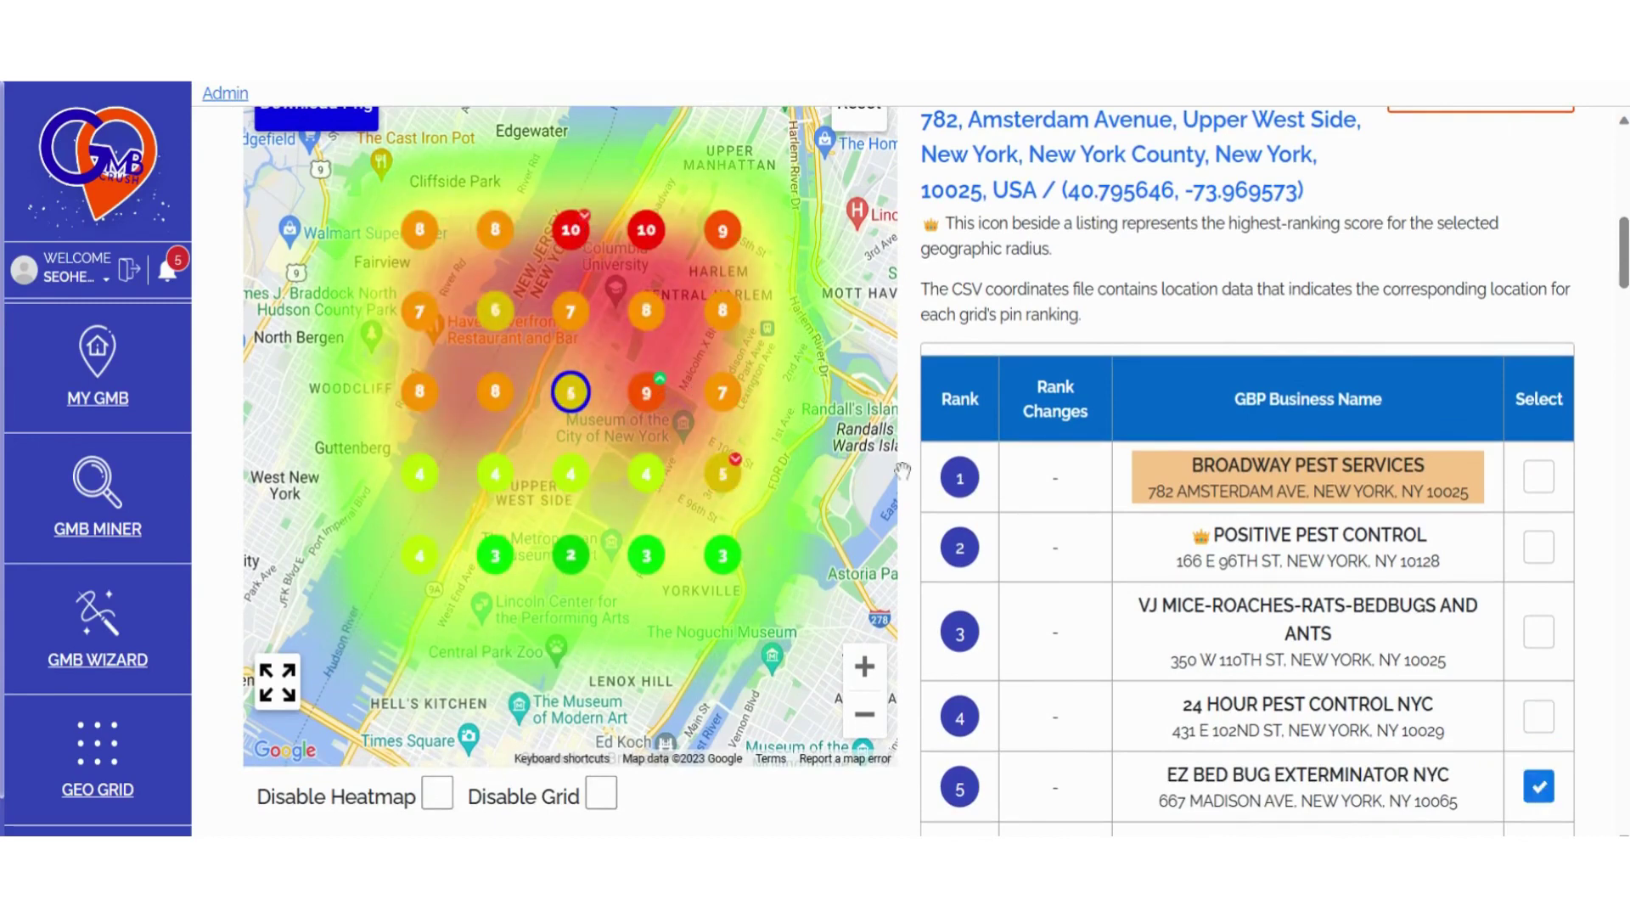
scroll(1240, 723, "down", 7)
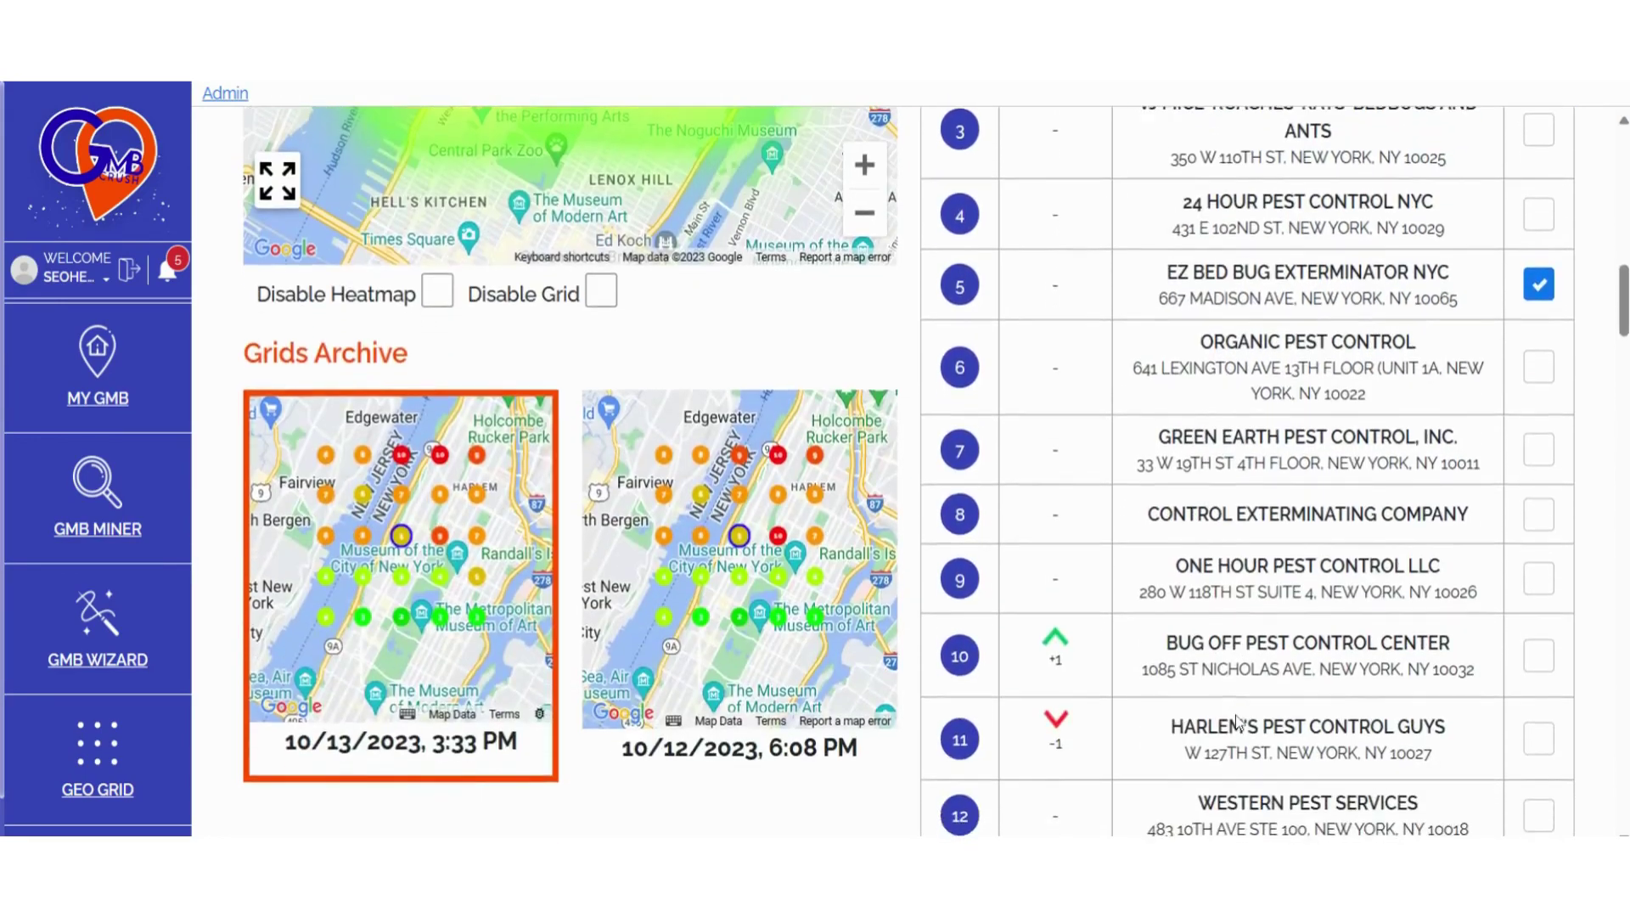
scroll(1240, 723, "down", 2)
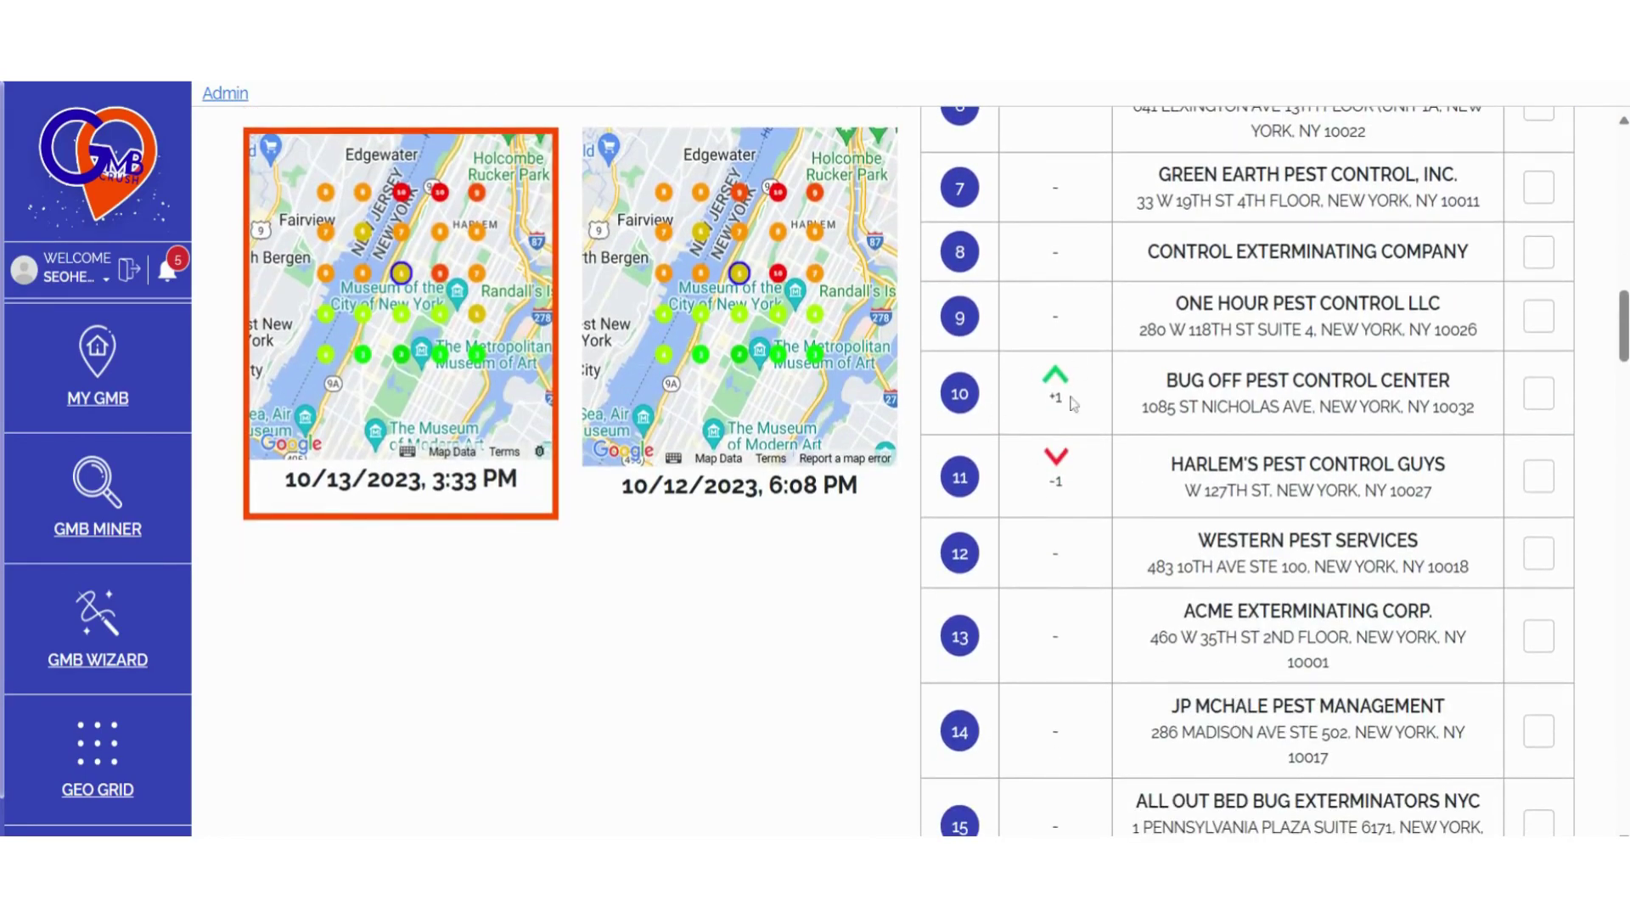
scroll(1169, 474, "up", 8)
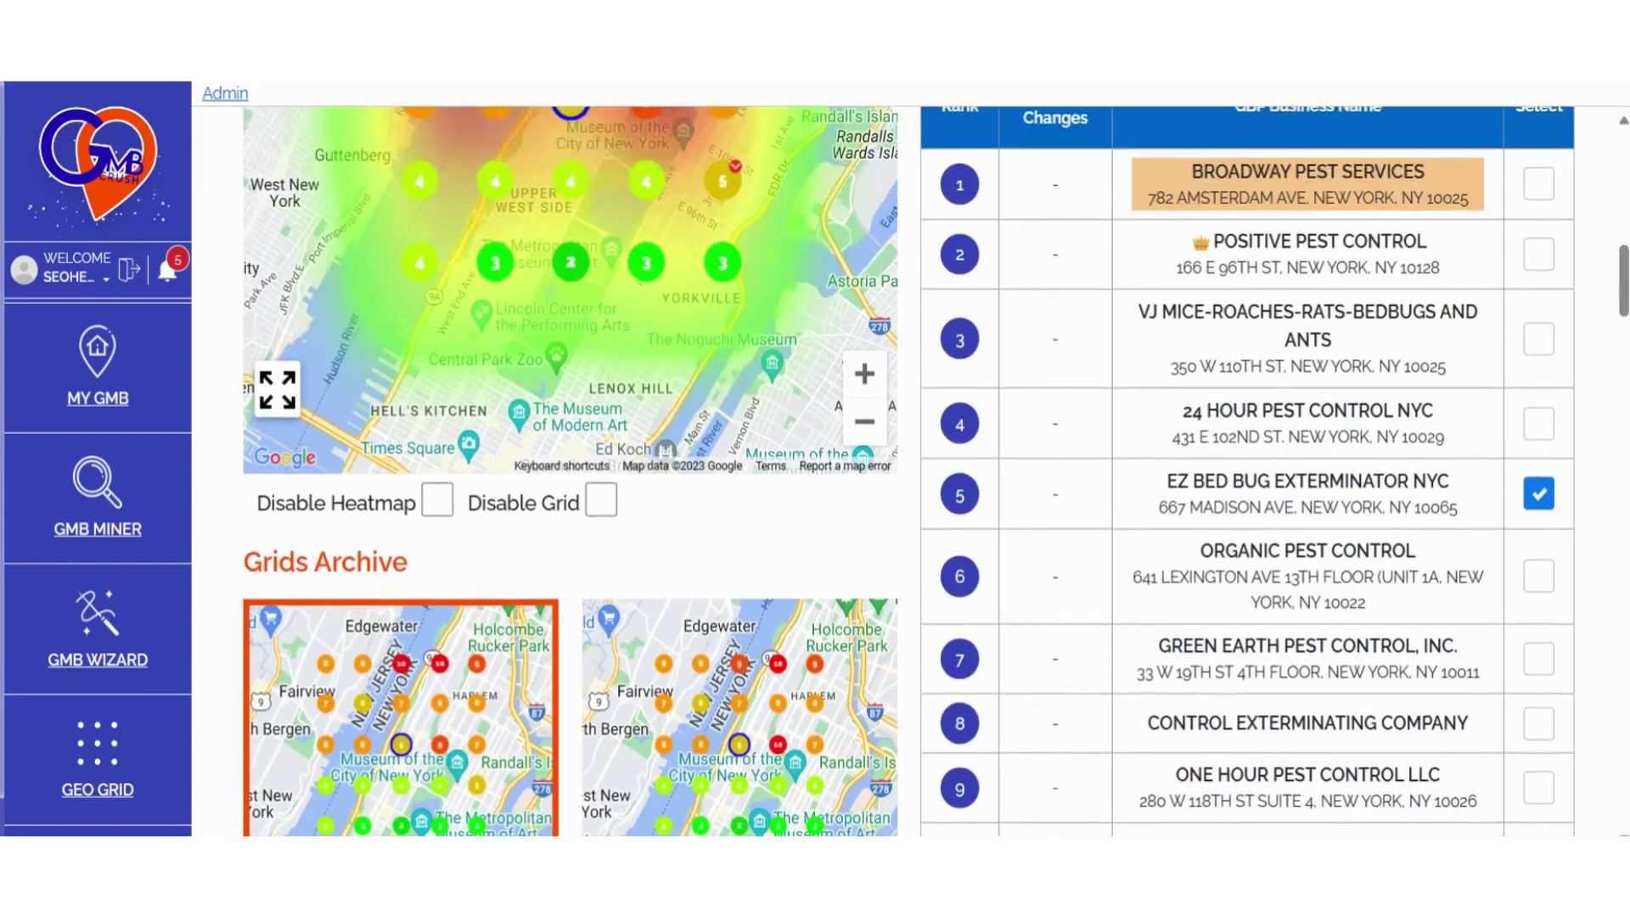
scroll(390, 234, "up", 1)
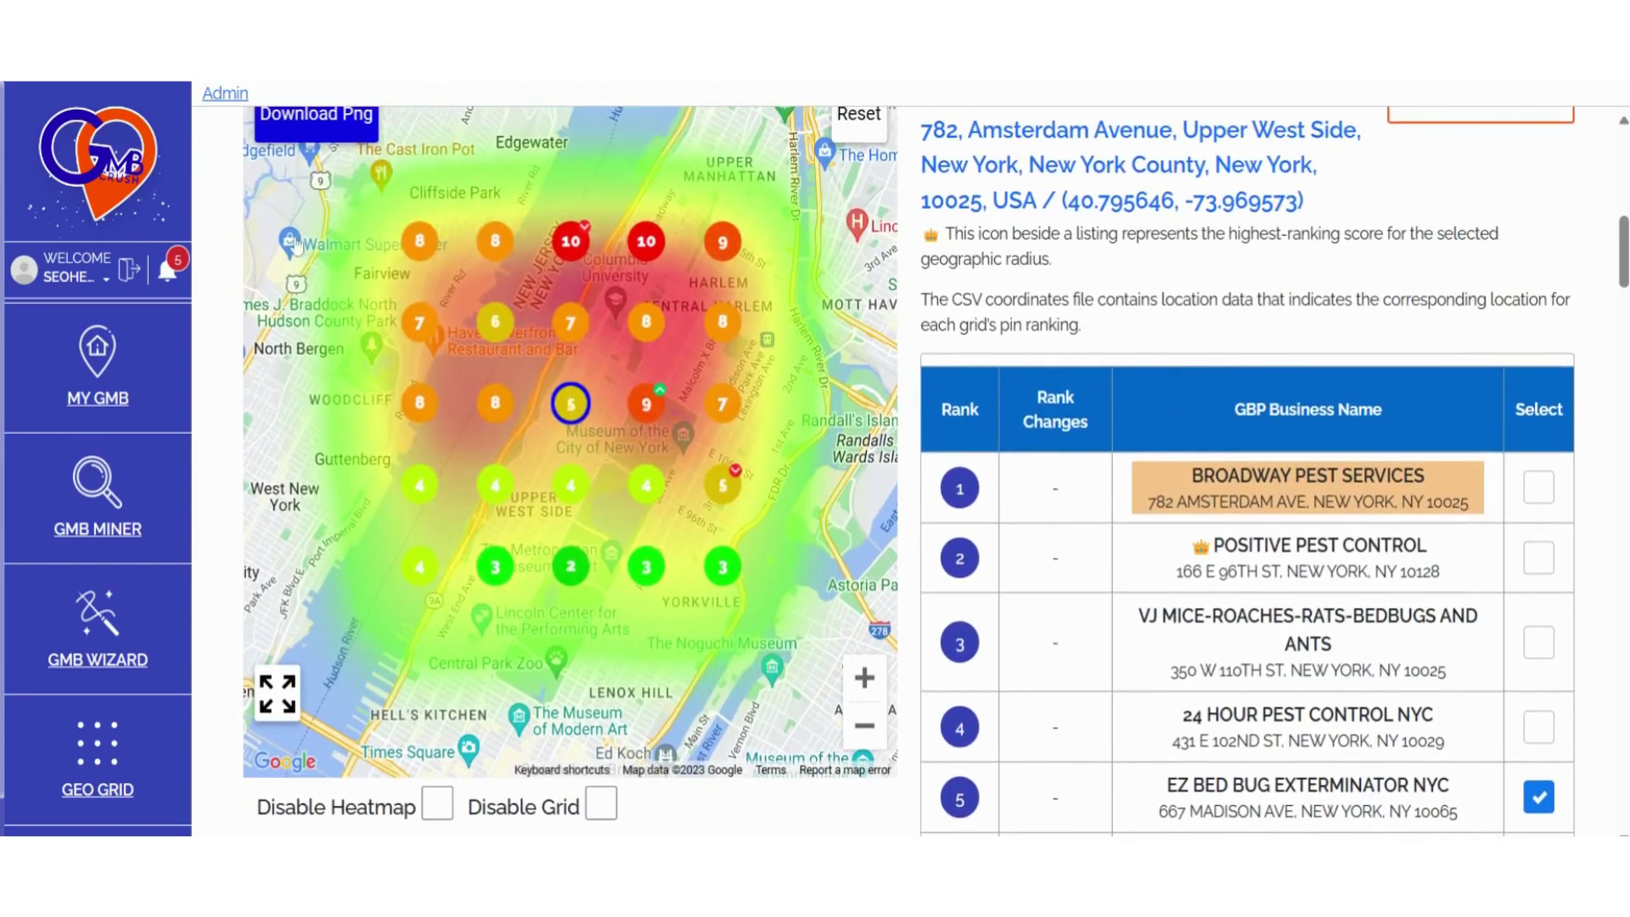
scroll(1234, 566, "up", 10)
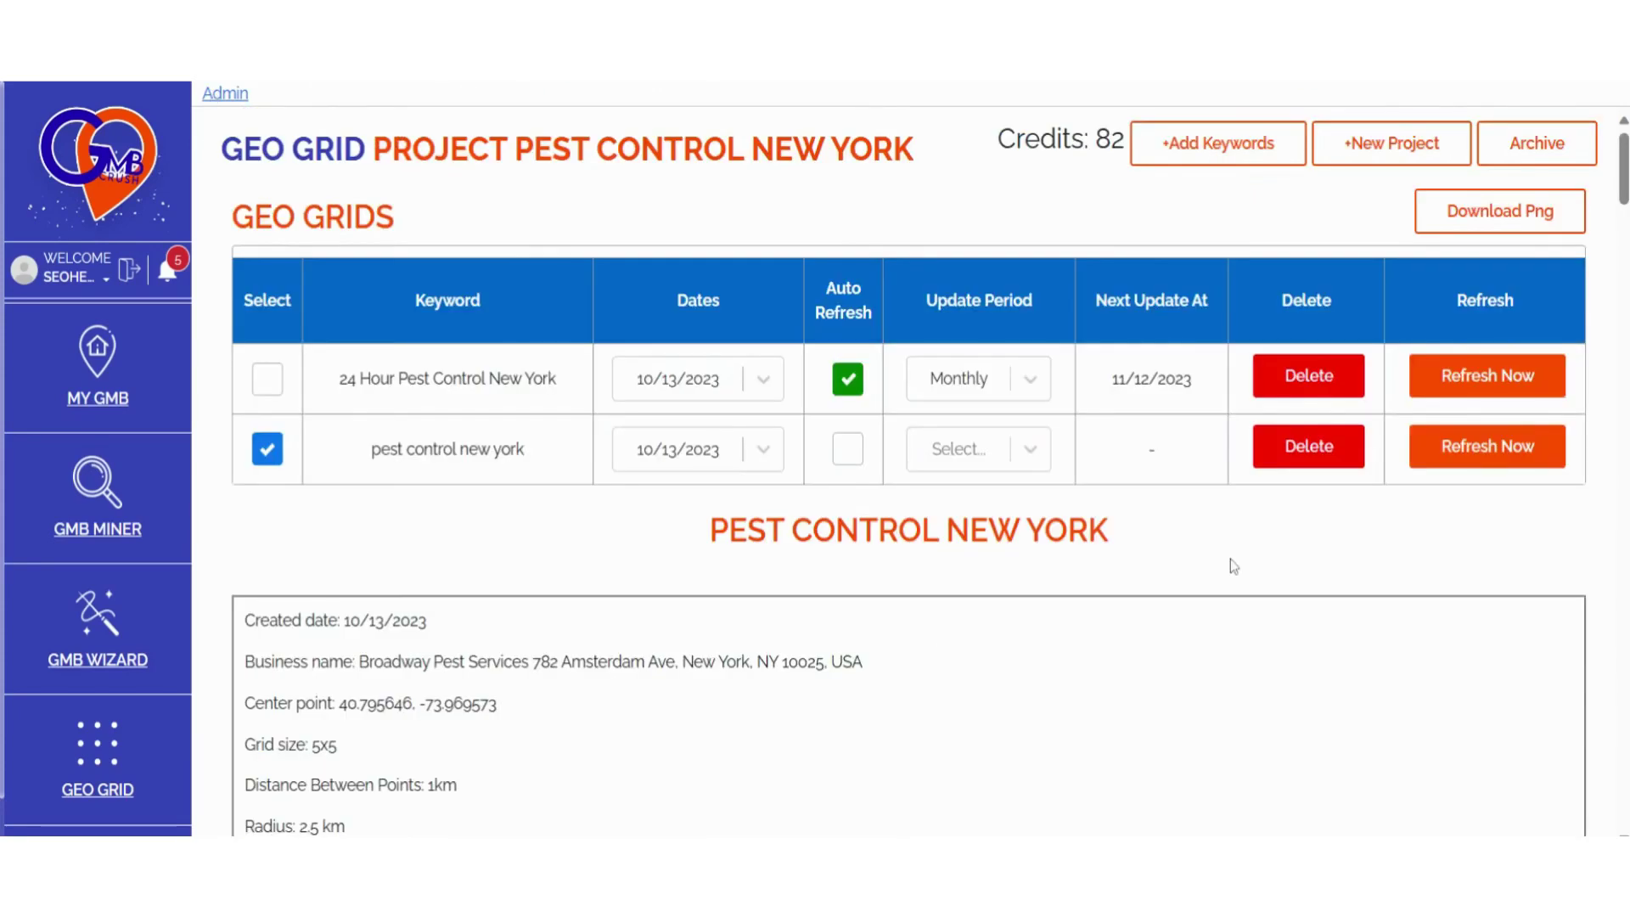
scroll(1234, 566, "down", 10)
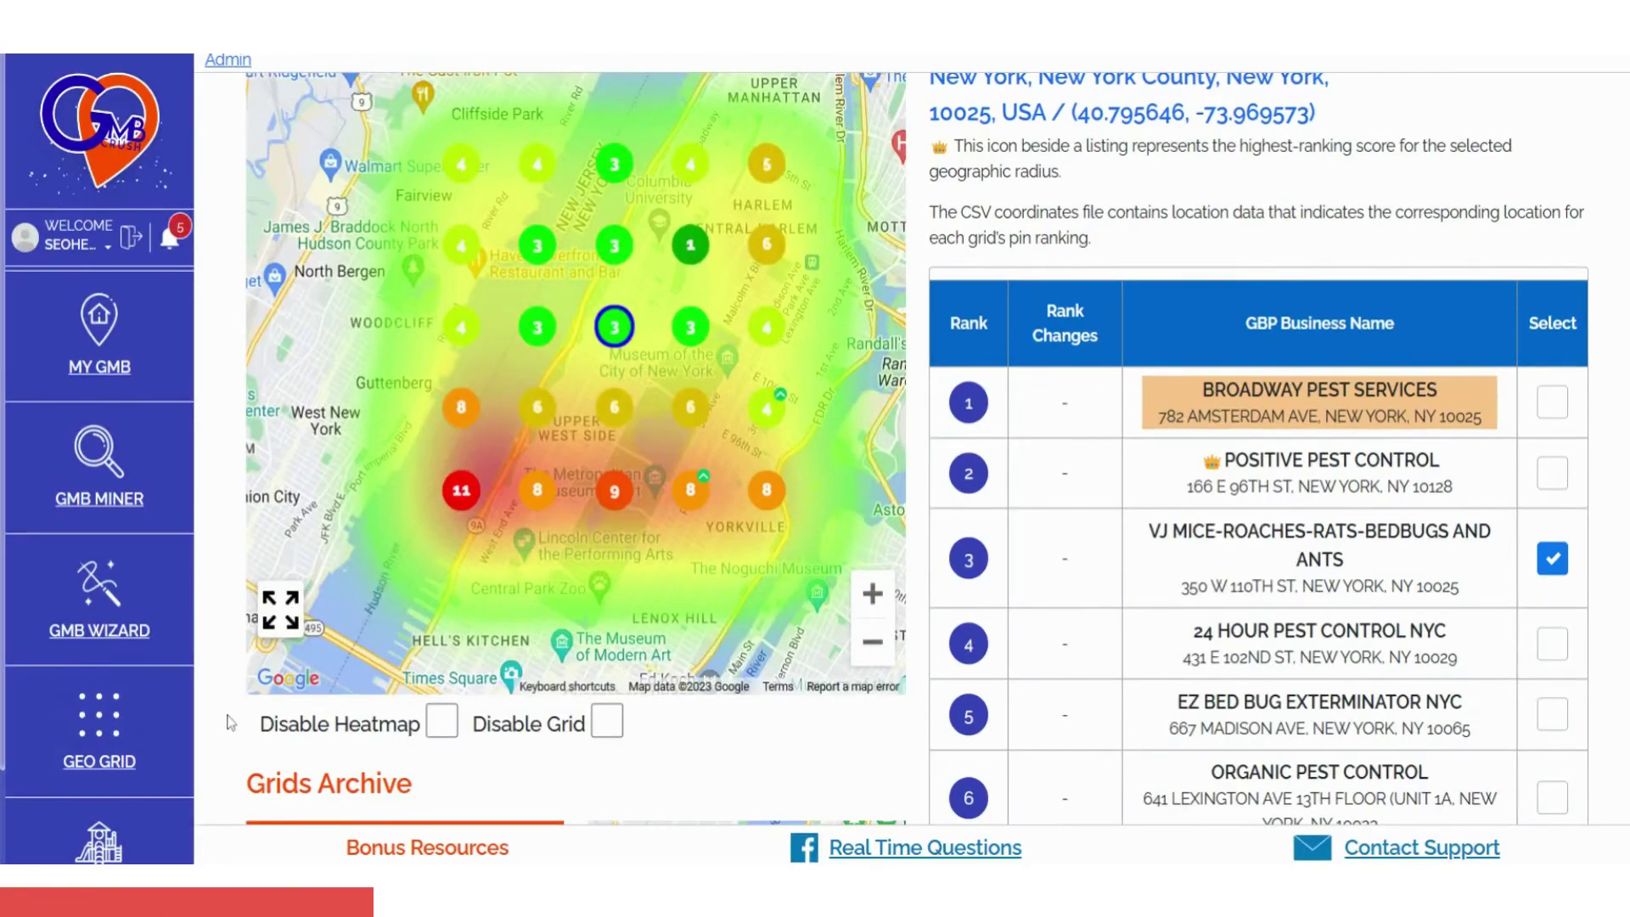
Step: Switch the heatmap colouring and the numbered ranking pins off and back on
left_click(442, 723)
left_click(441, 724)
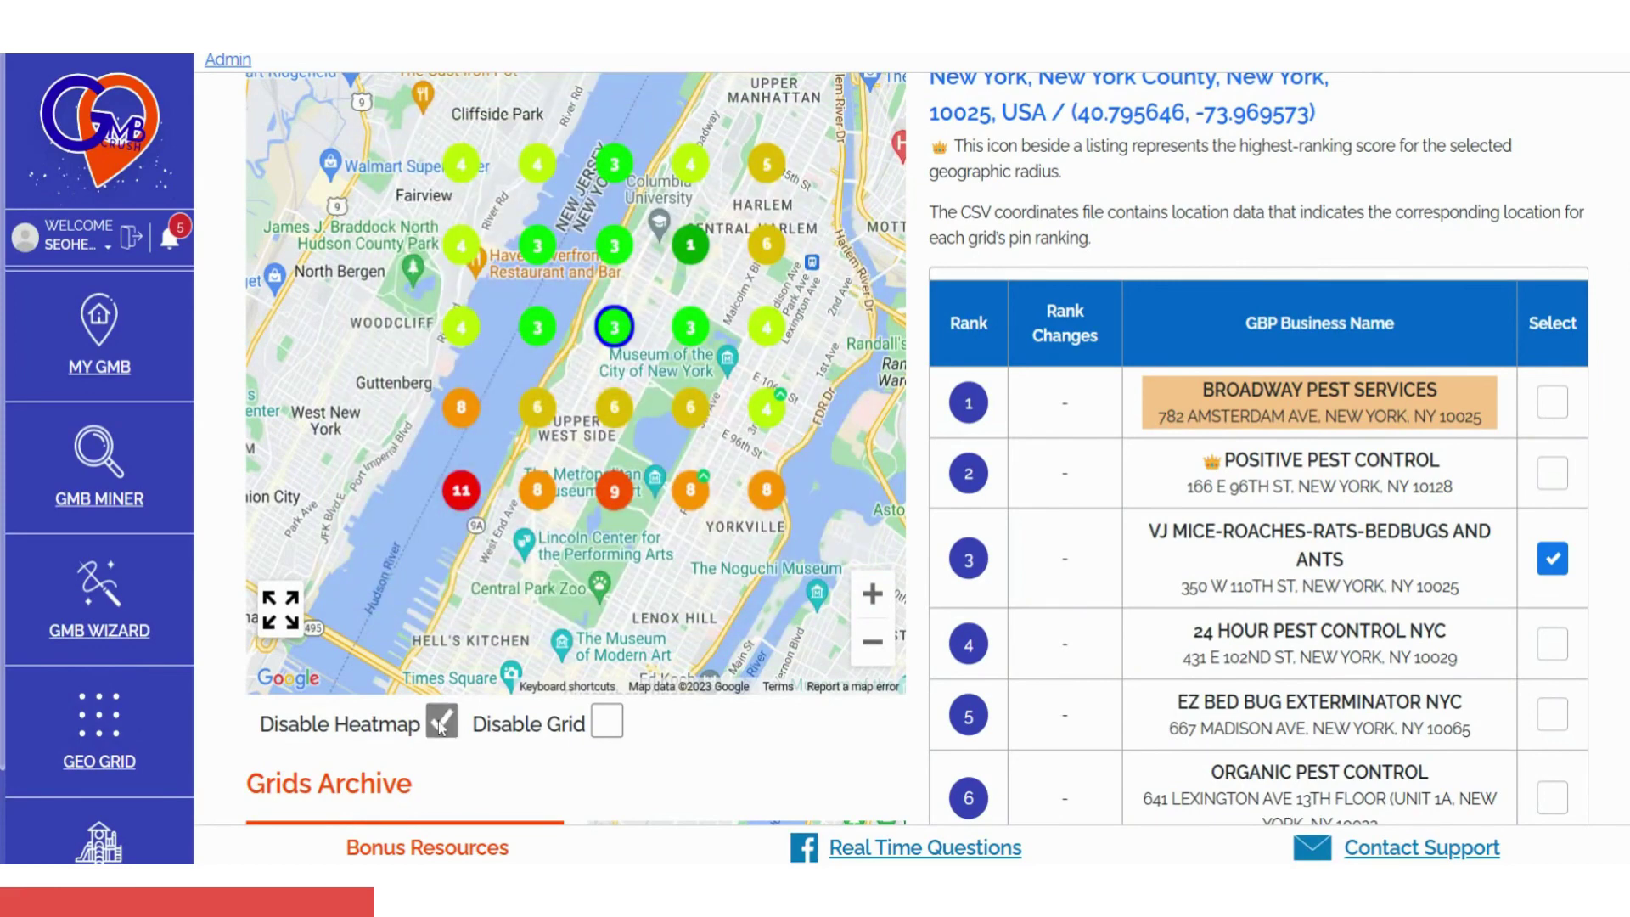
left_click(607, 723)
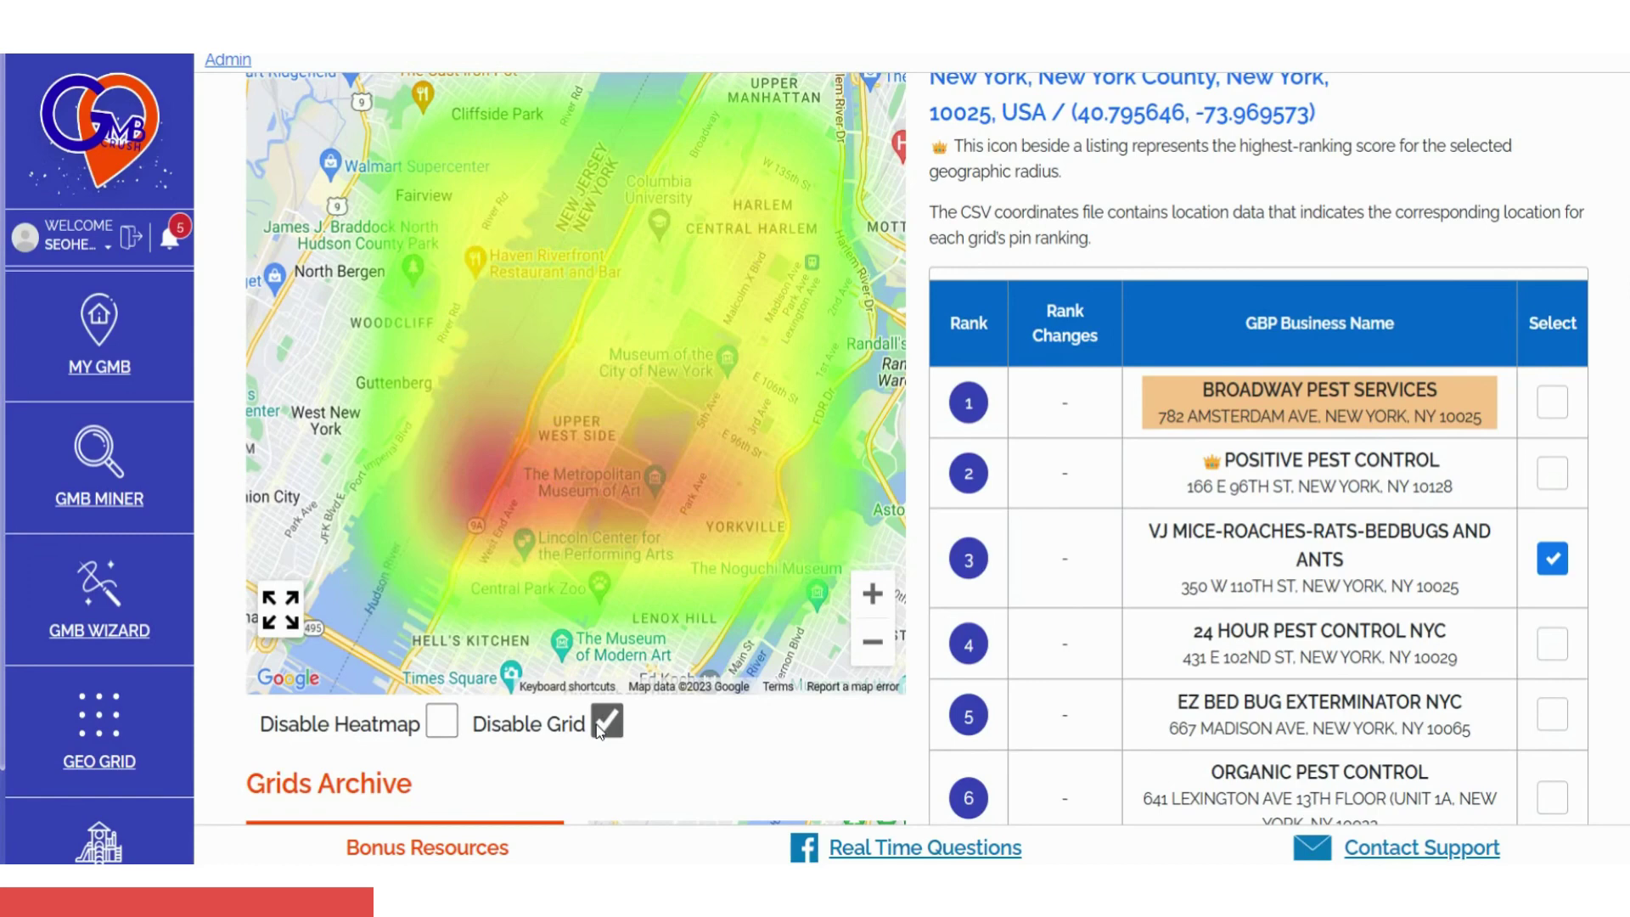
left_click(603, 724)
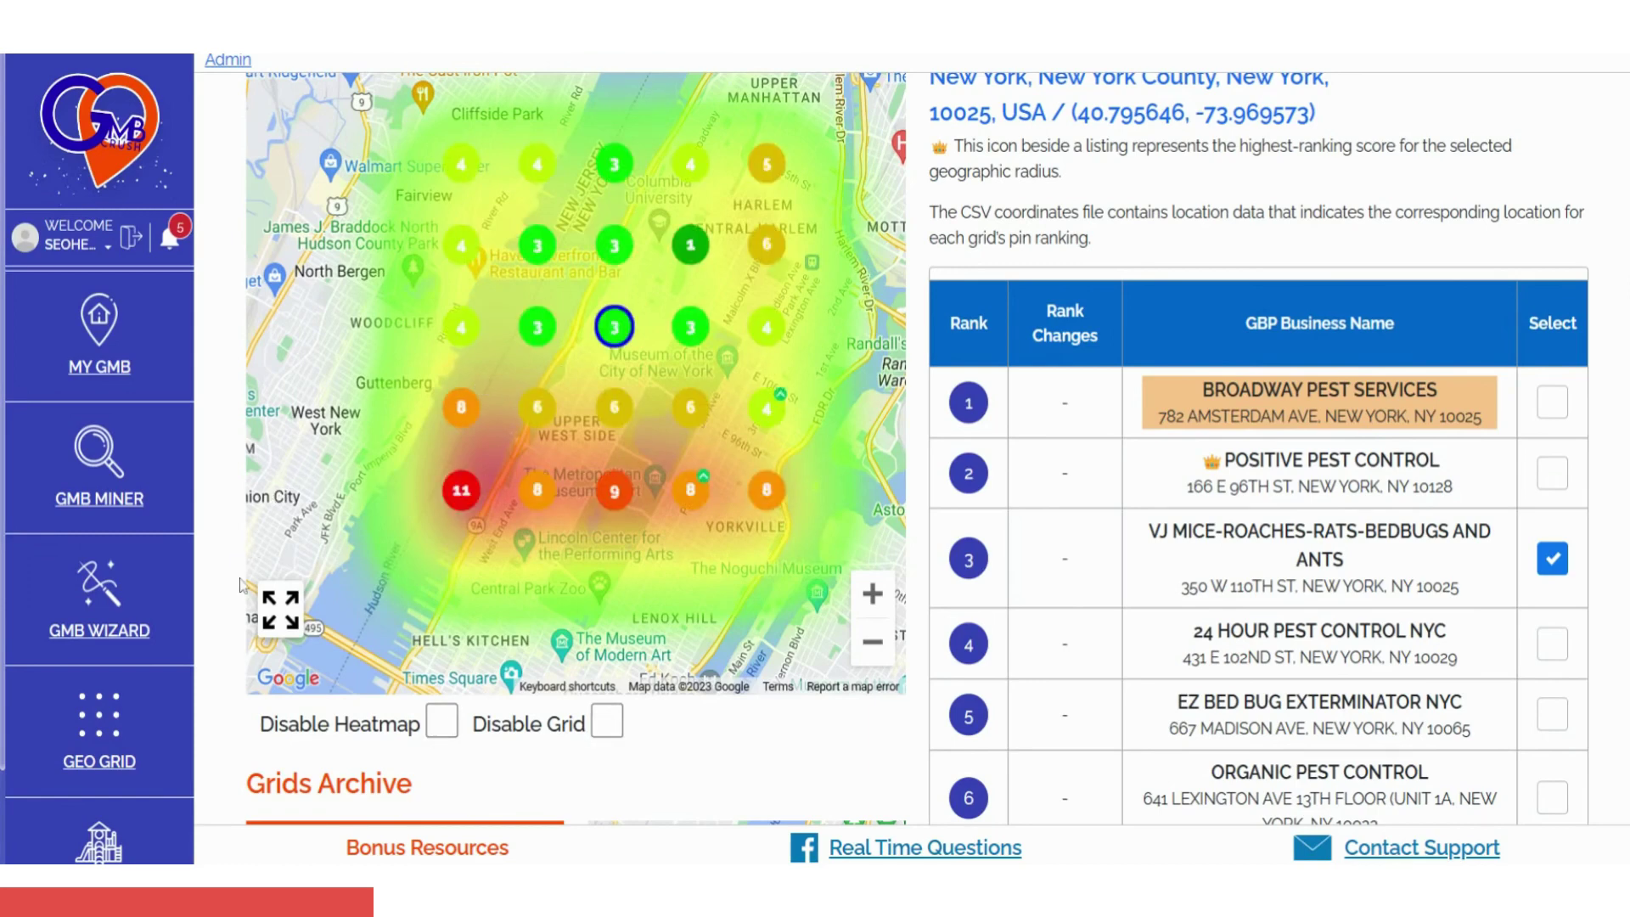
Step: Scroll down to the Grids Archive snapshots dated 10/13/2023 and 10/12/2023
scroll(170, 650, "down", 2)
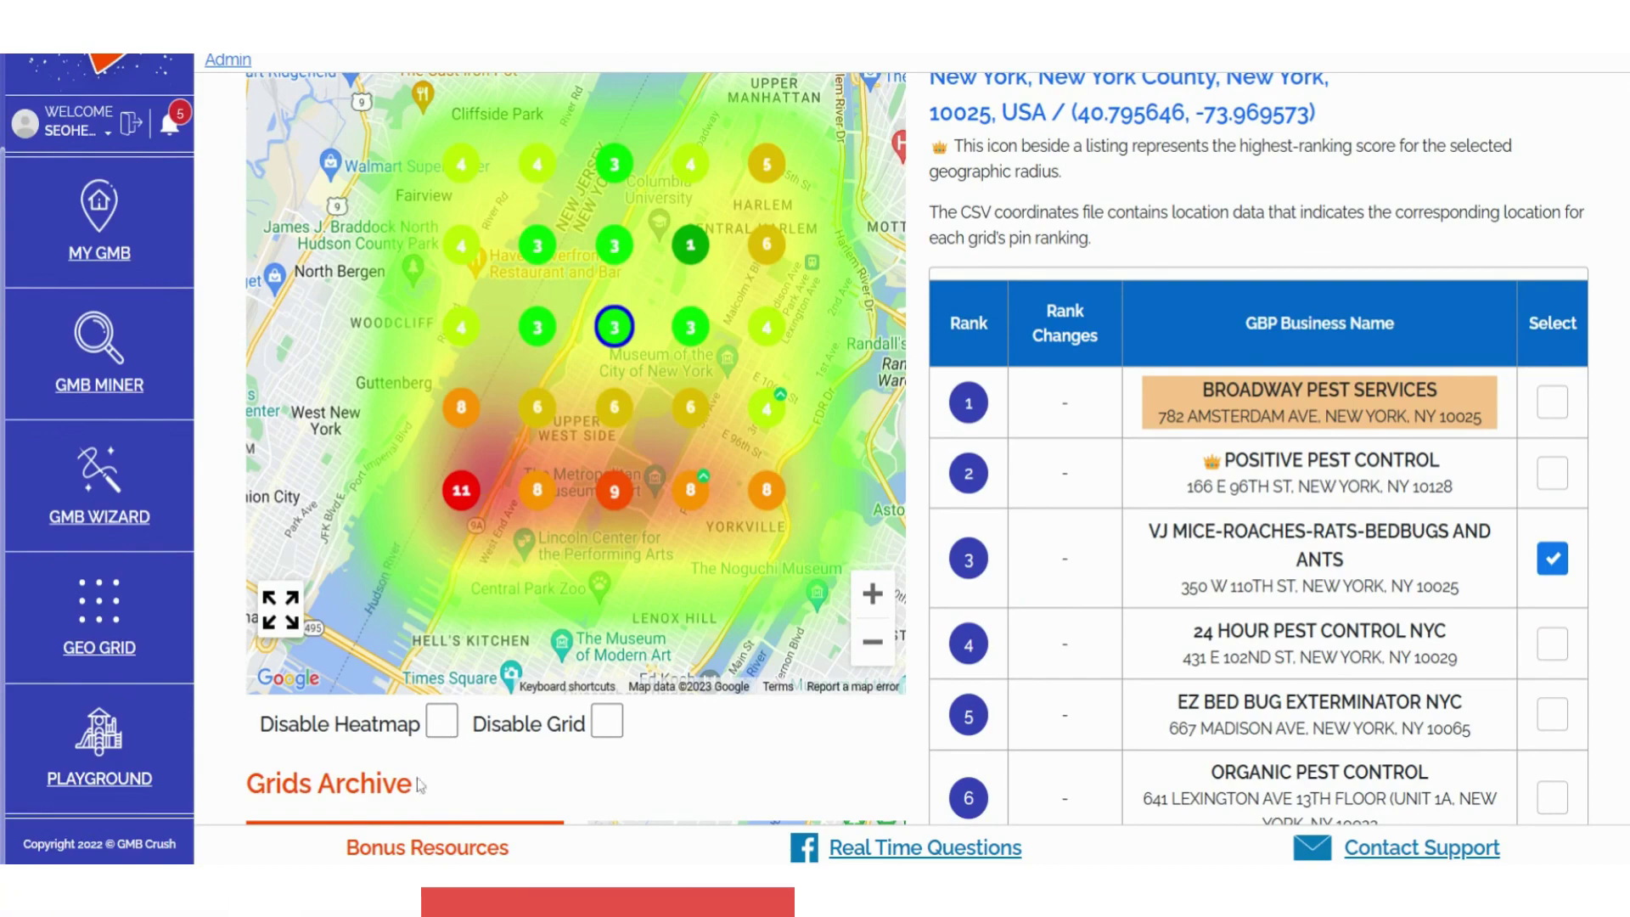
scroll(434, 786, "down", 1)
scroll(433, 786, "down", 5)
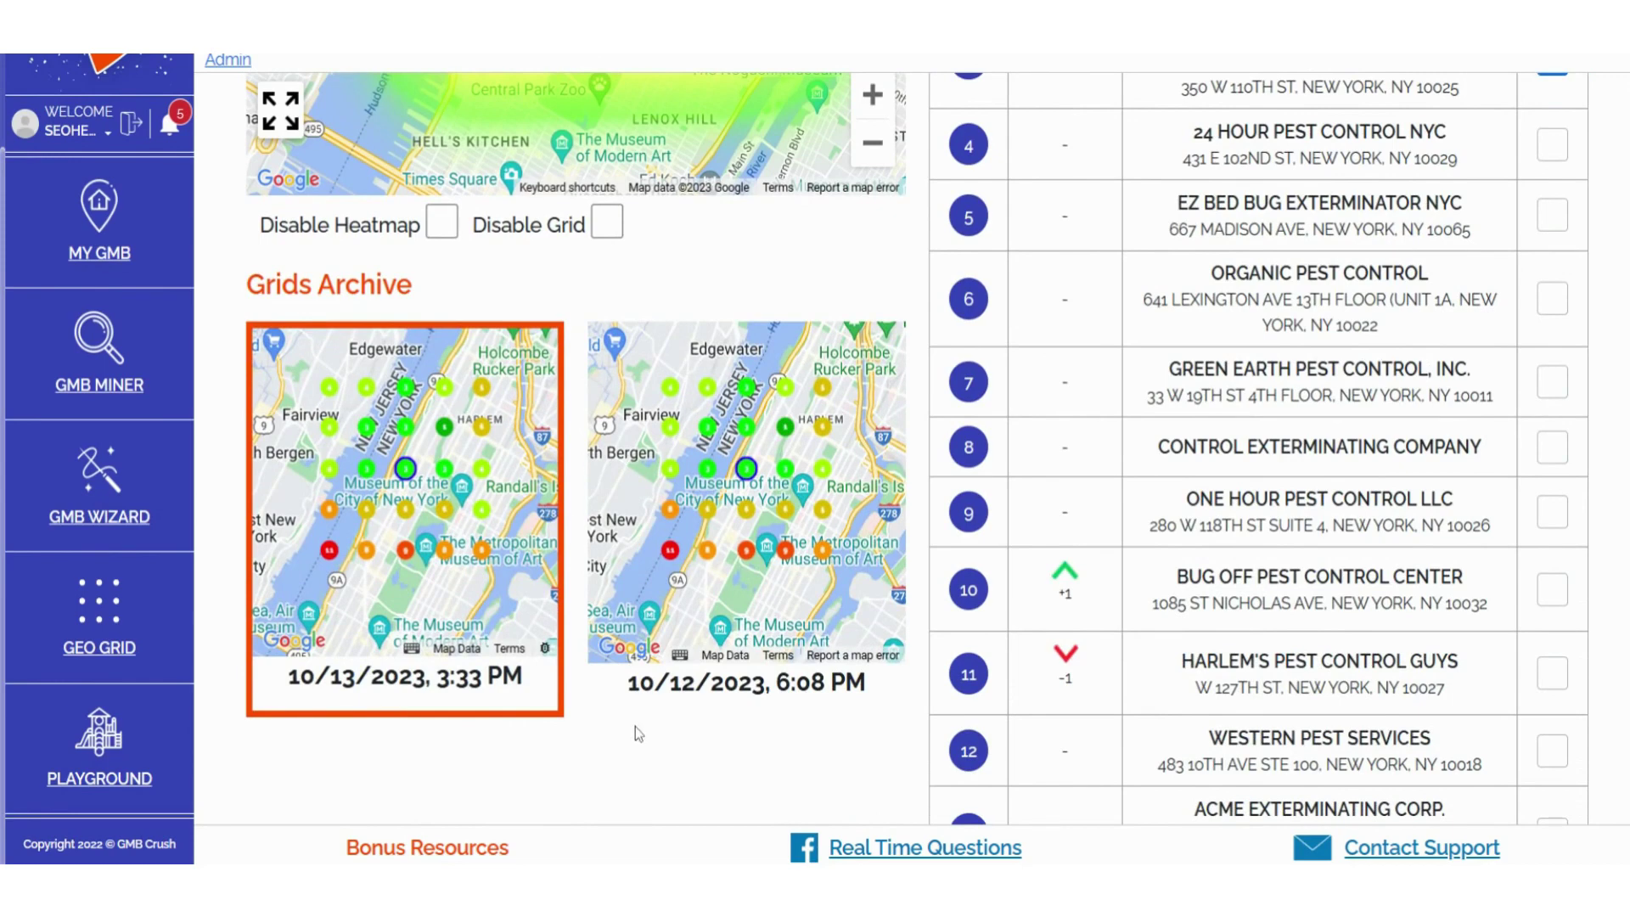
scroll(637, 730, "down", 3)
scroll(635, 734, "down", 12)
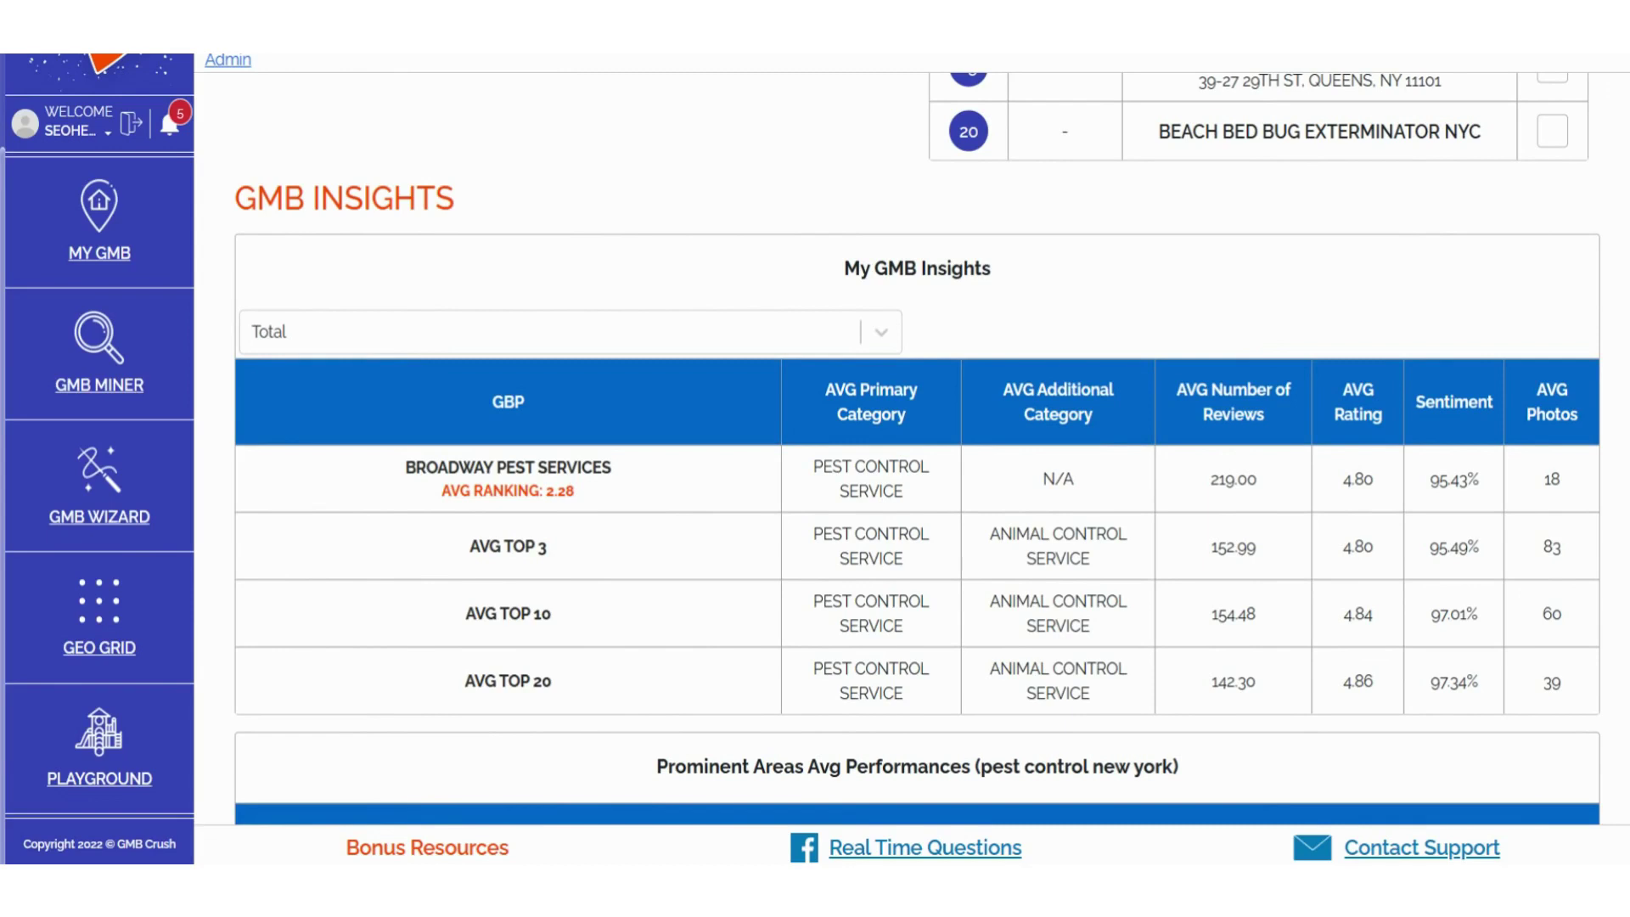
Step: Browse the My GMB Insights area dropdown and close it with Total still selected
left_click(703, 351)
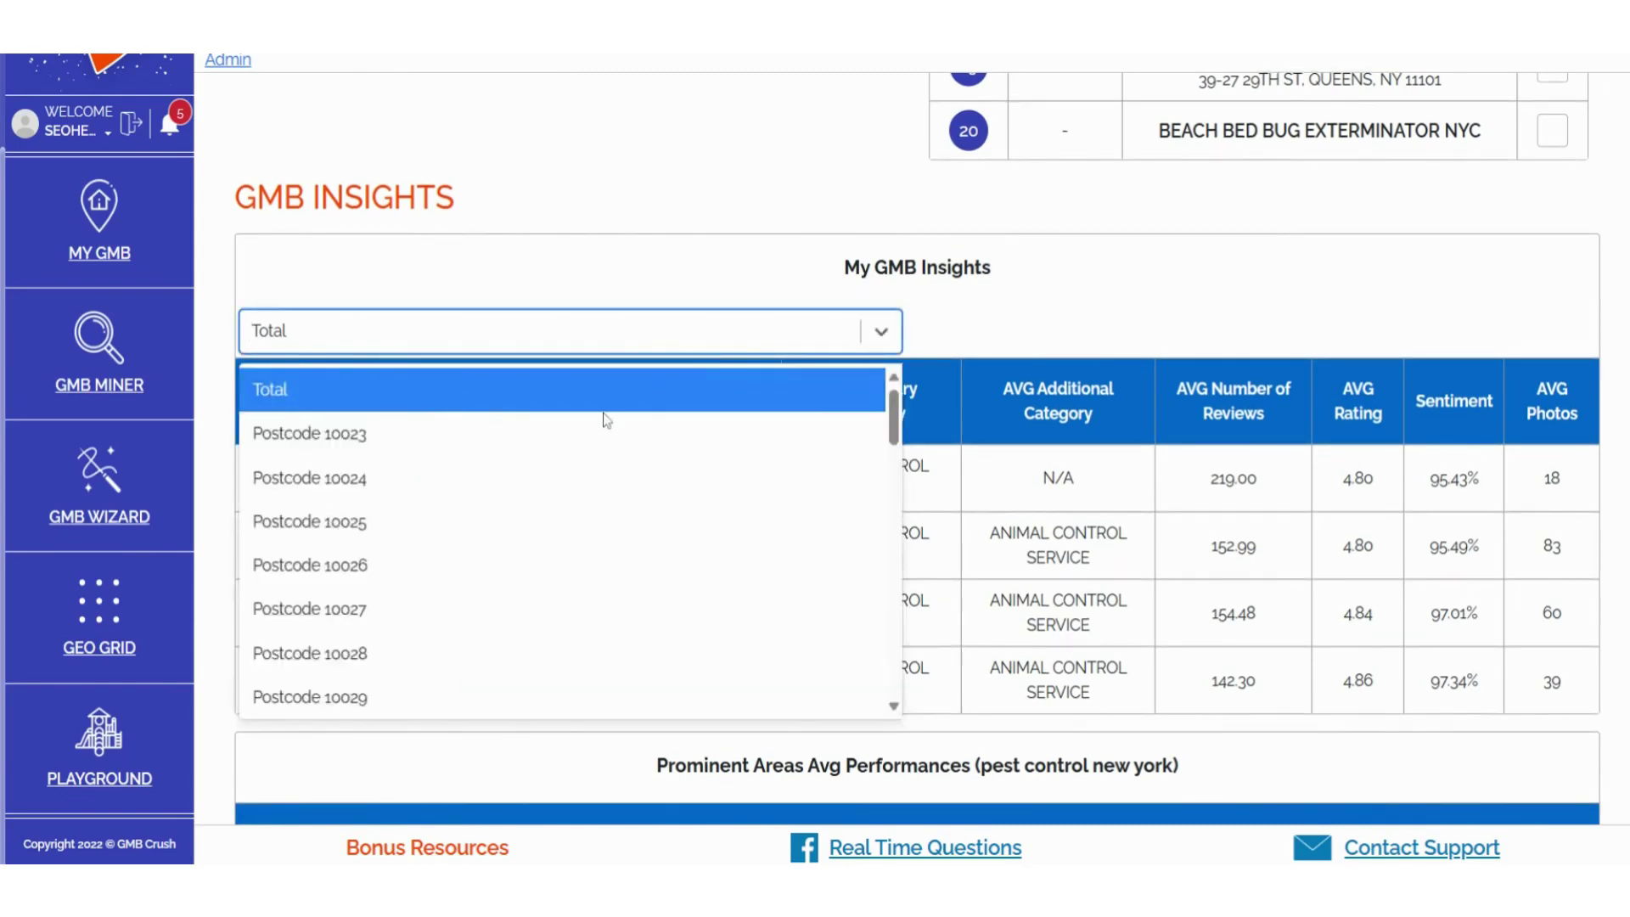
scroll(530, 456, "down", 4)
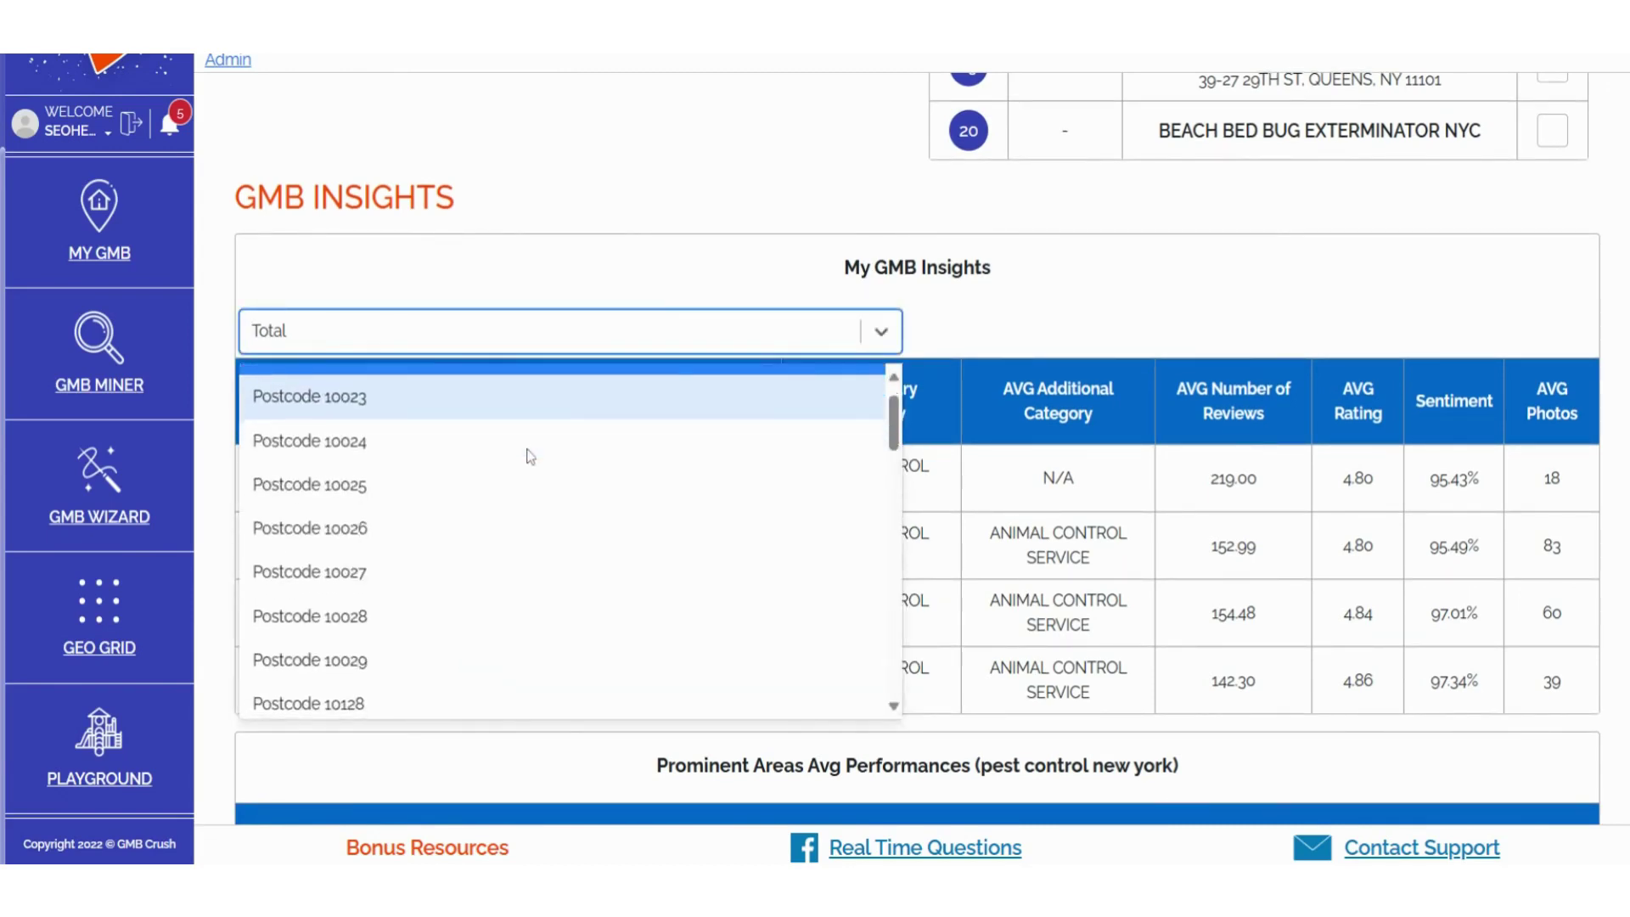
scroll(530, 425, "down", 3)
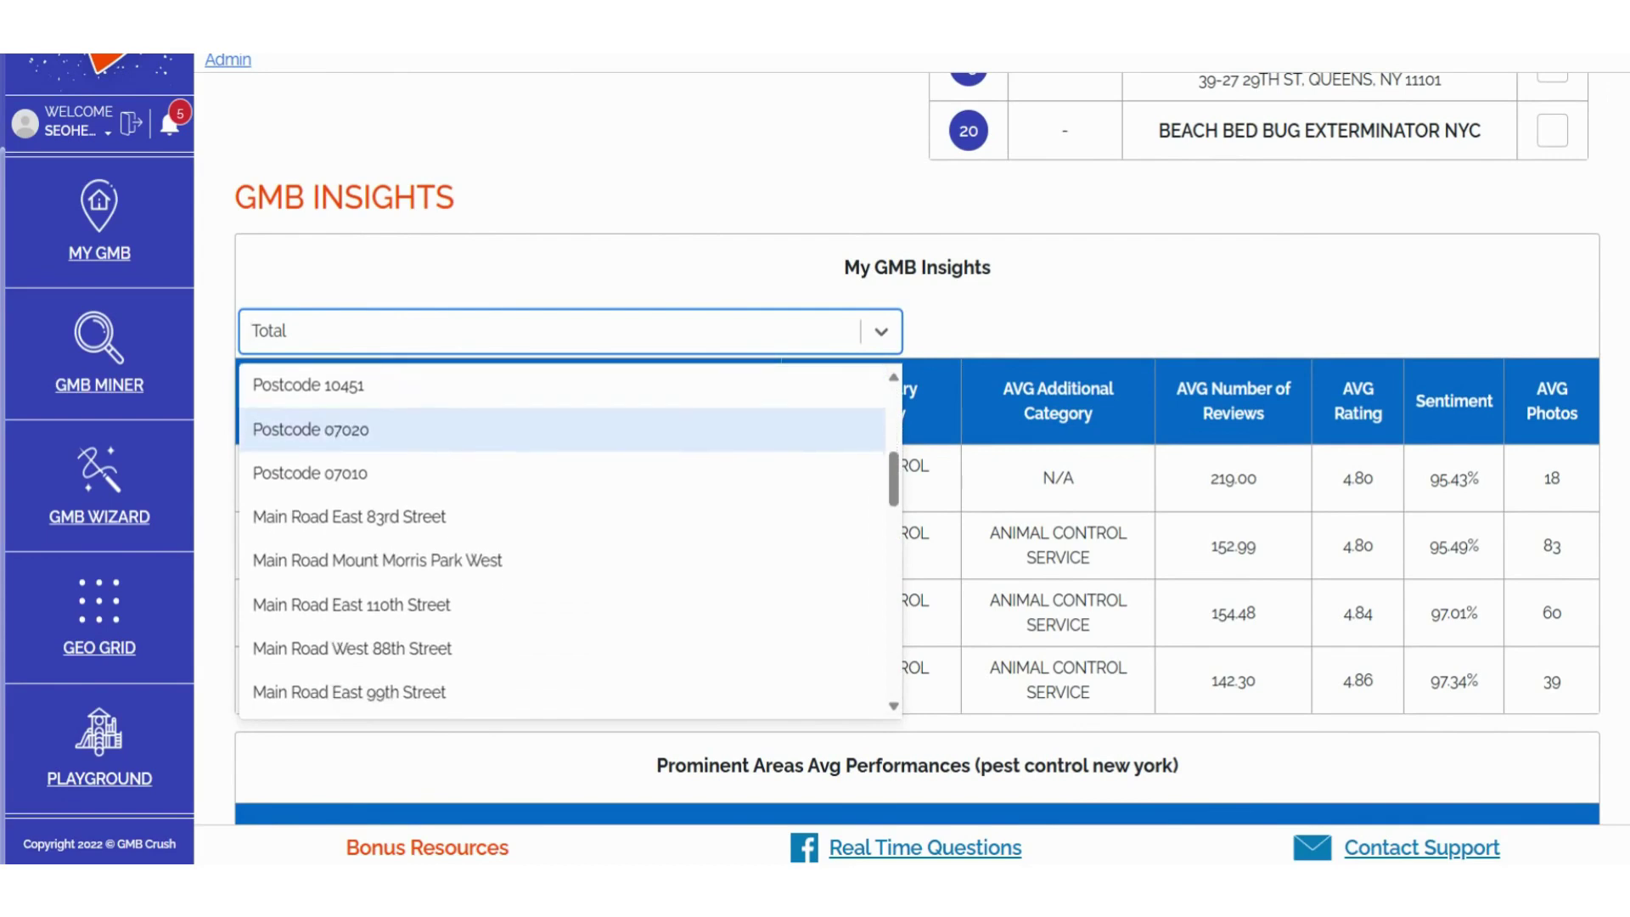
scroll(530, 427, "down", 5)
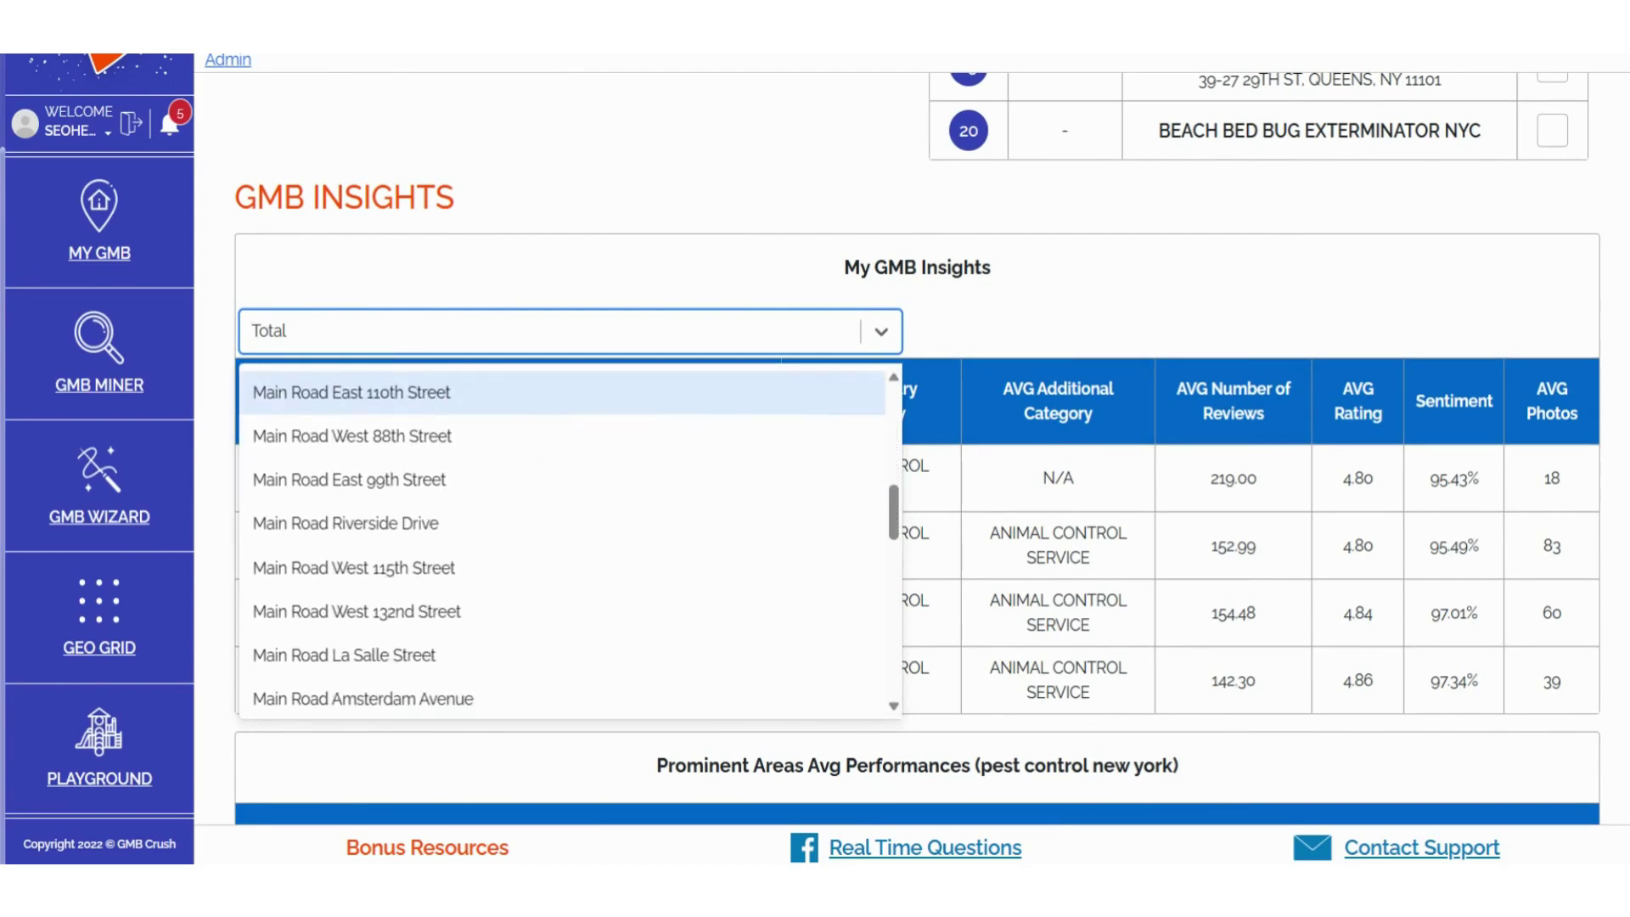
scroll(530, 442, "down", 6)
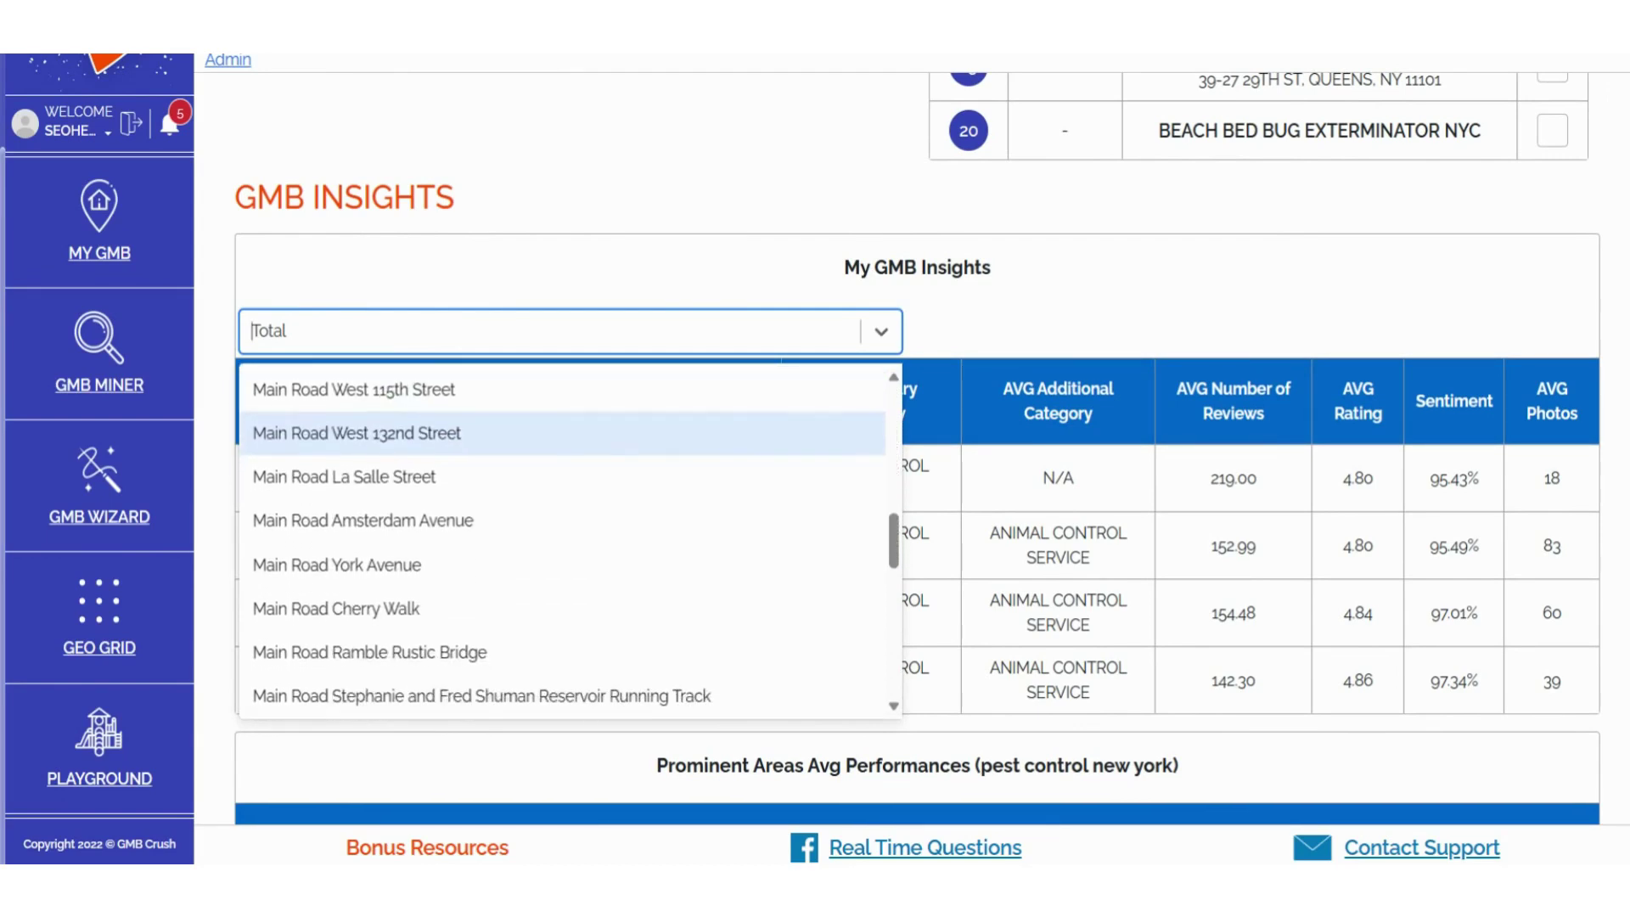
scroll(530, 456, "down", 7)
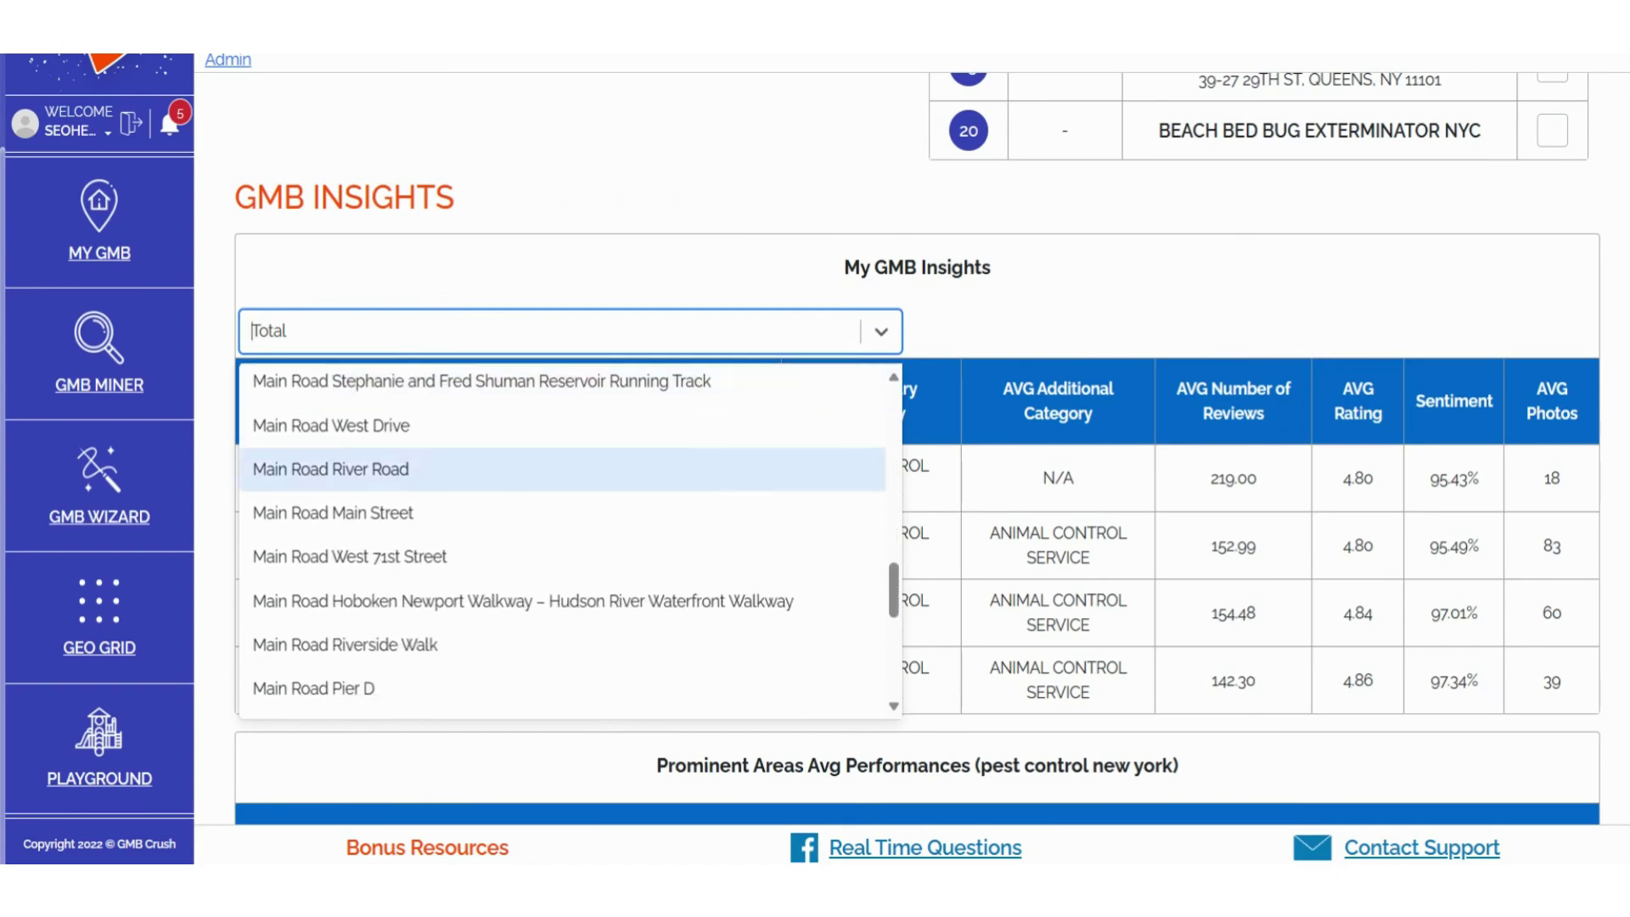
scroll(530, 441, "down", 4)
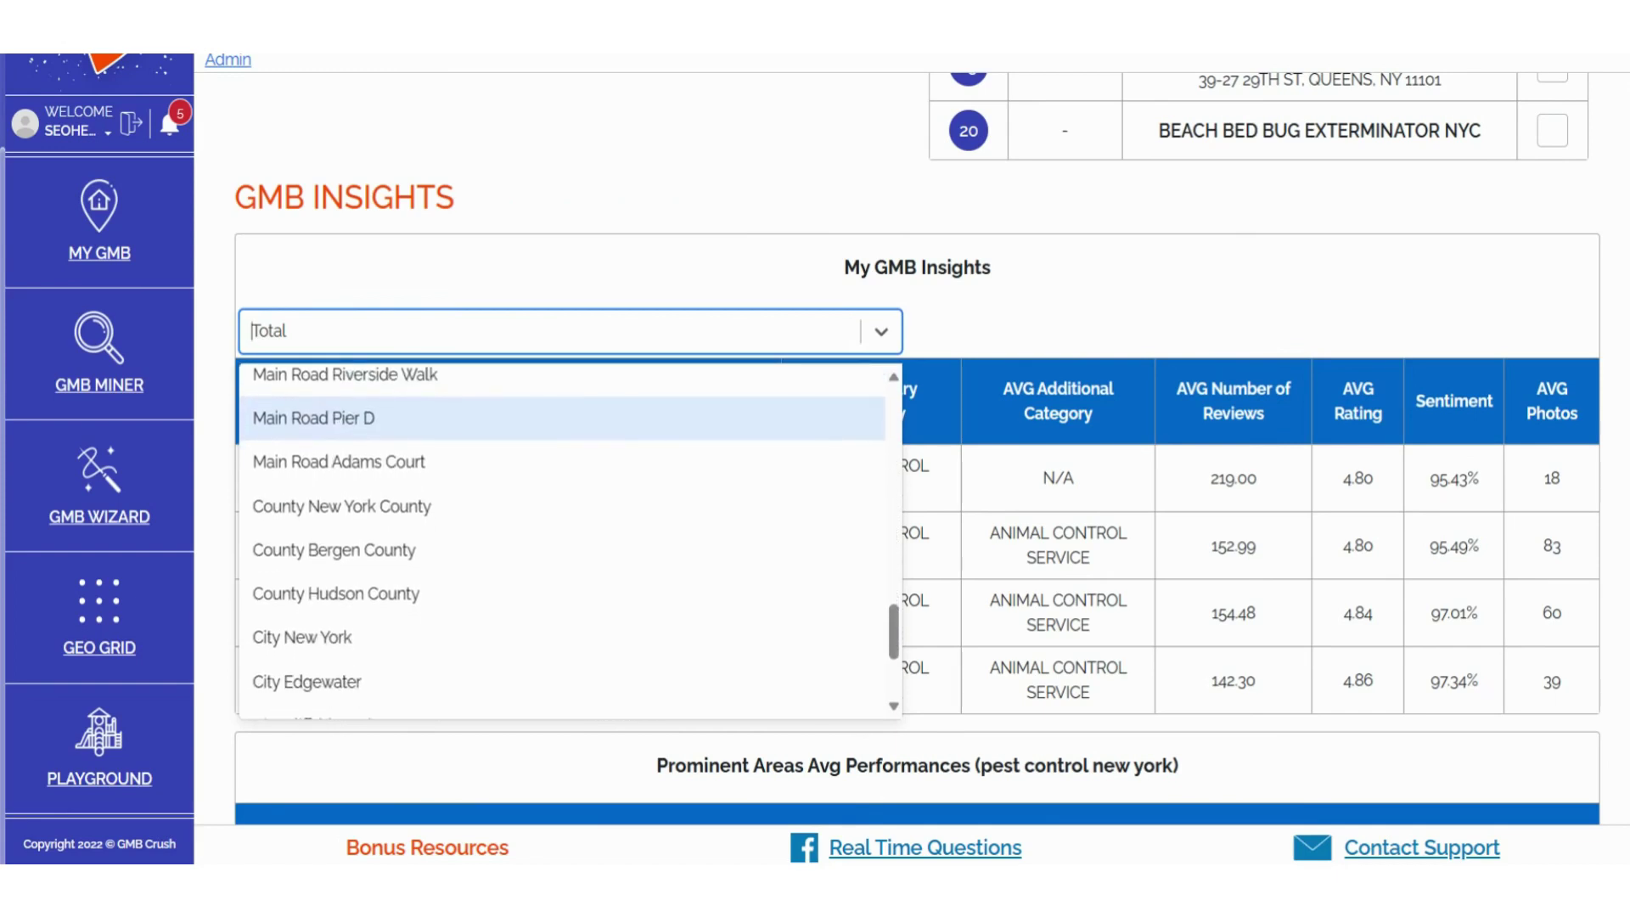
scroll(530, 442, "down", 2)
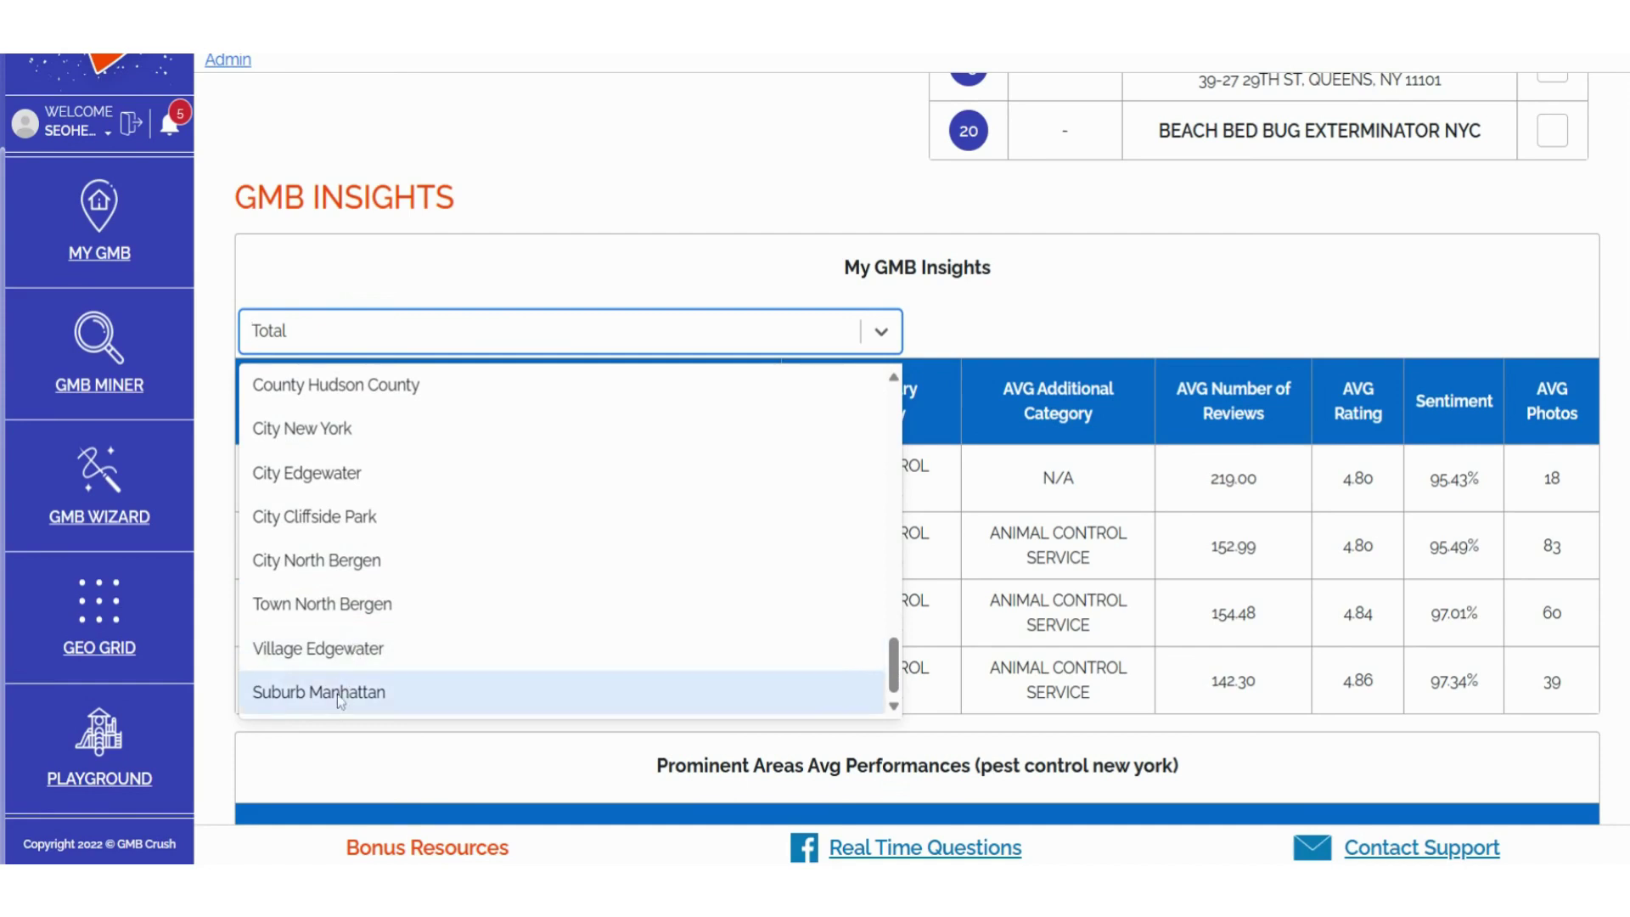
left_click(207, 660)
scroll(226, 699, "down", 4)
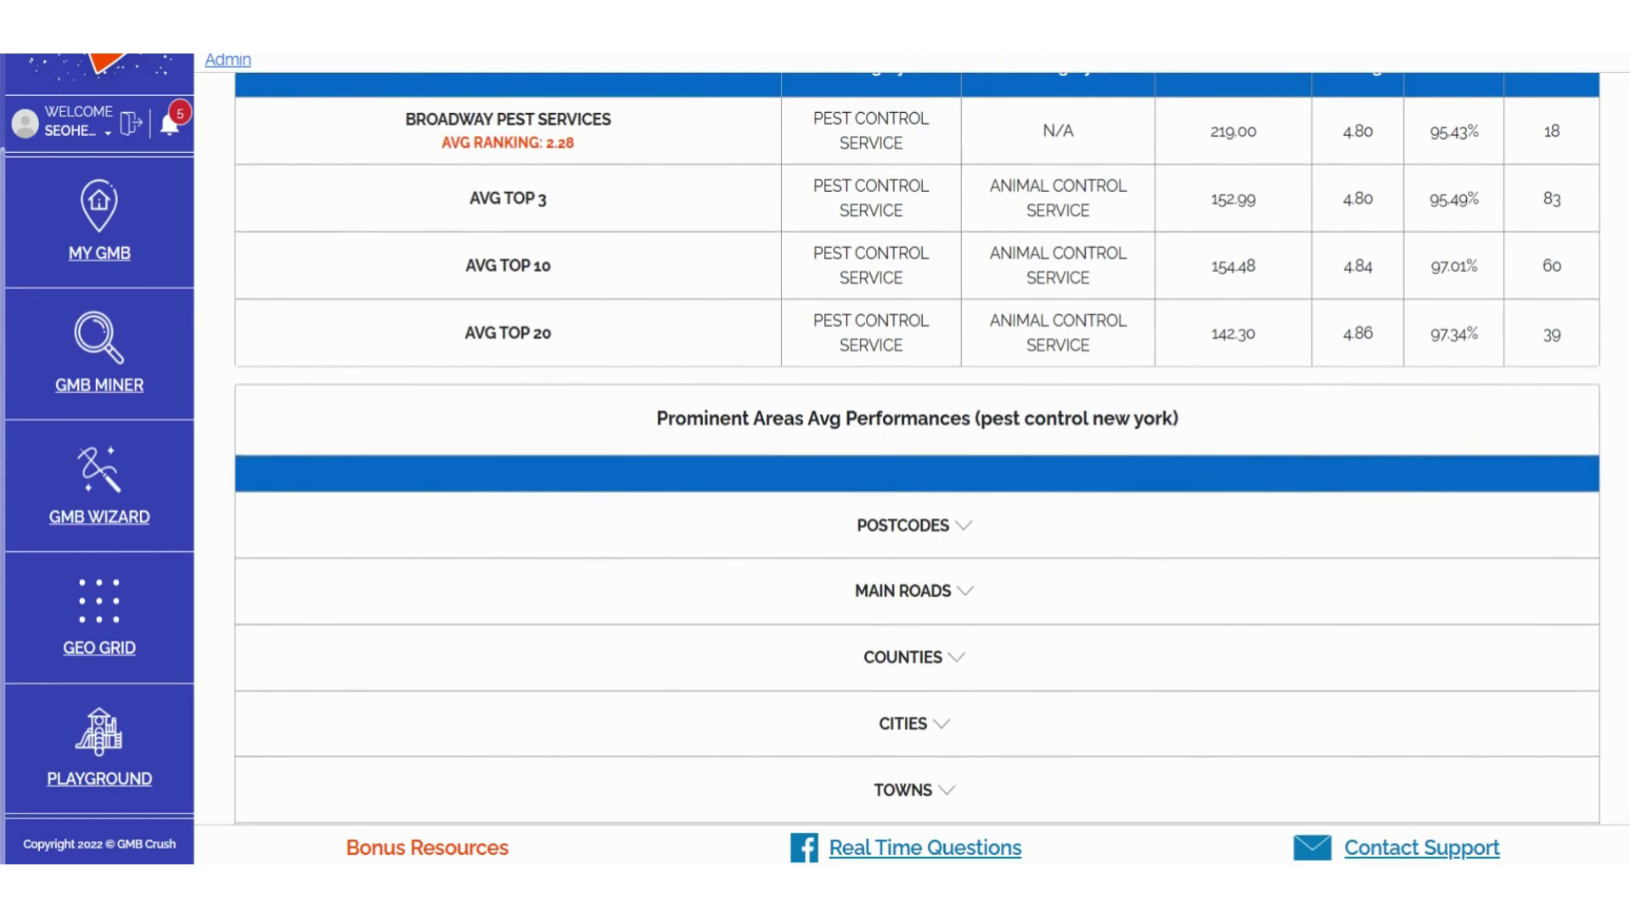
Step: Expand the Postcodes and Counties average-performance tables under Prominent Areas
triple_click(773, 419)
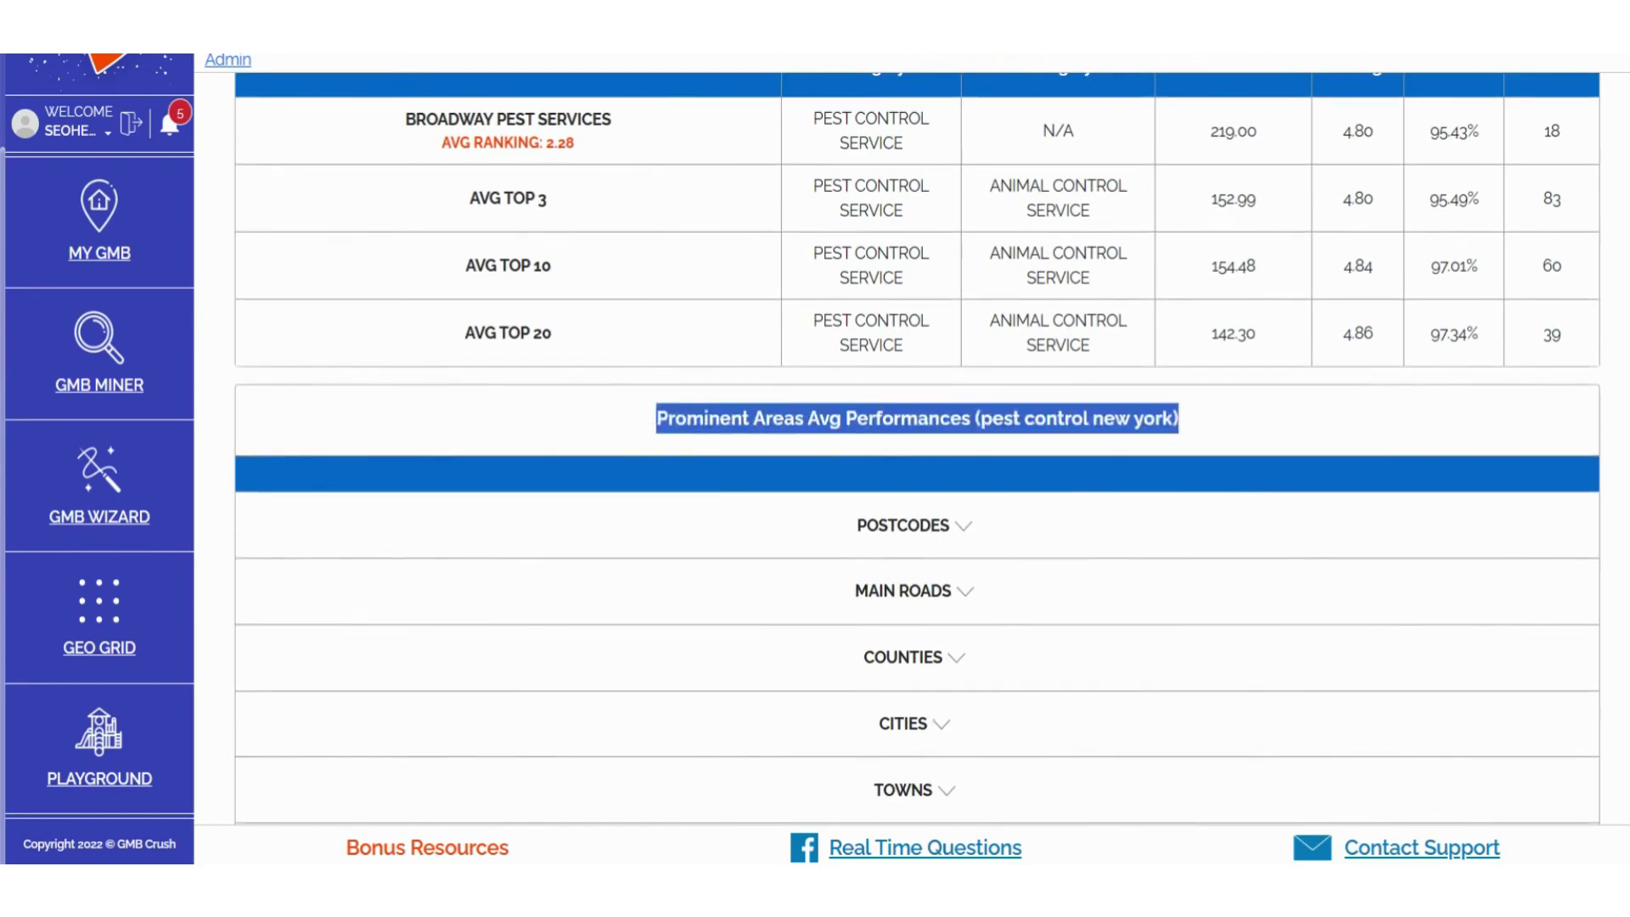
left_click(539, 427)
scroll(540, 426, "down", 3)
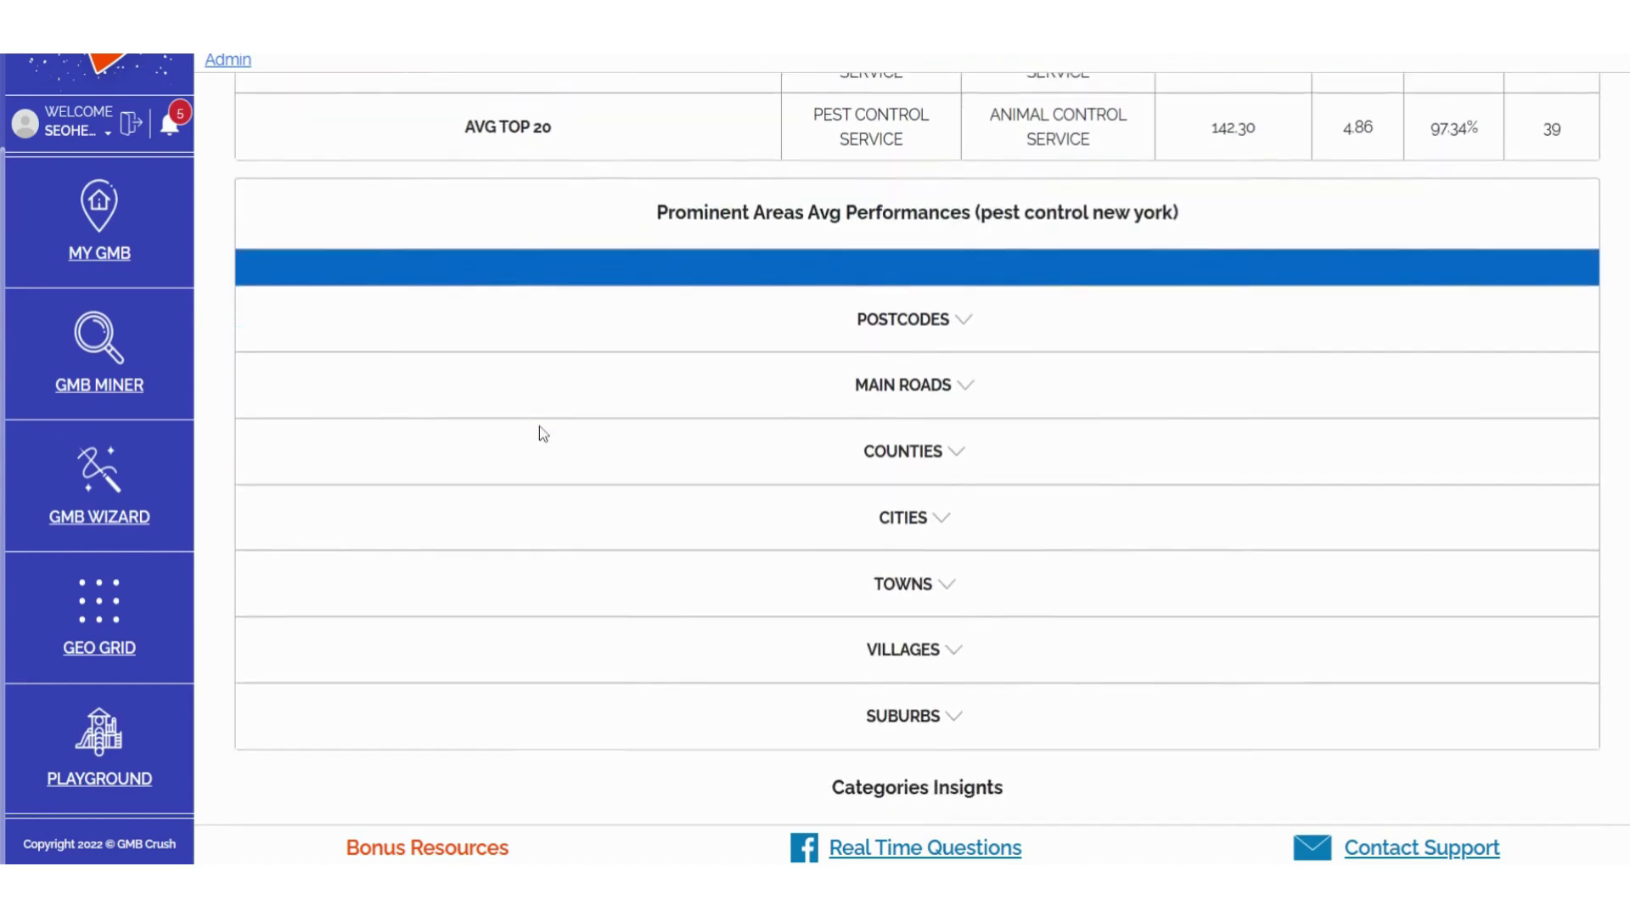
left_click(952, 324)
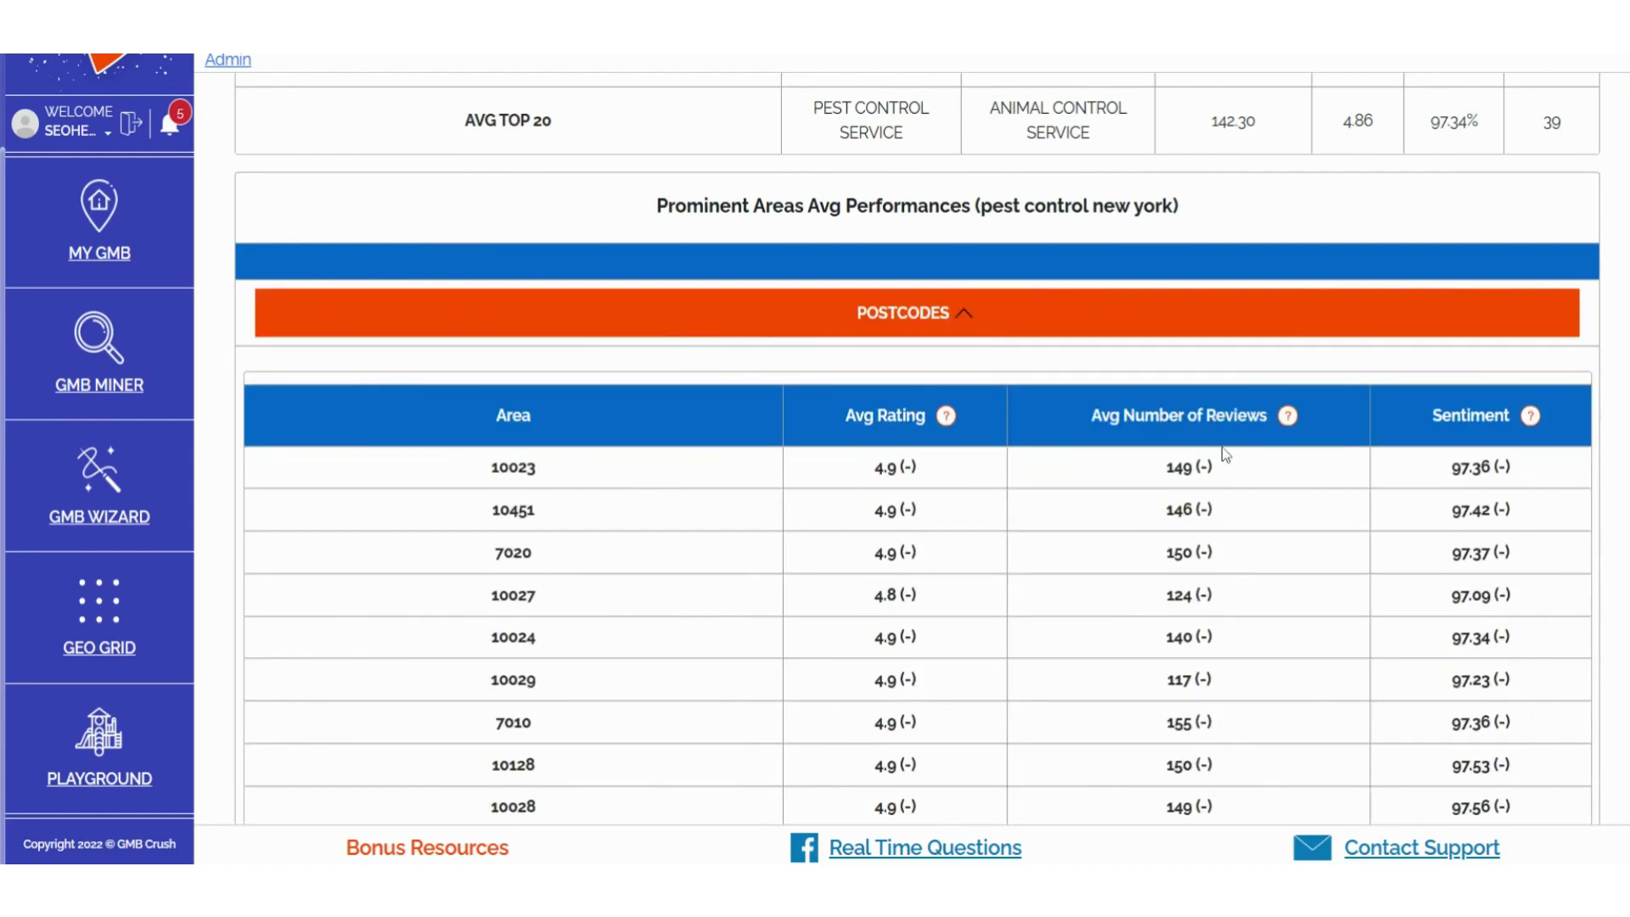
scroll(1443, 447, "down", 3)
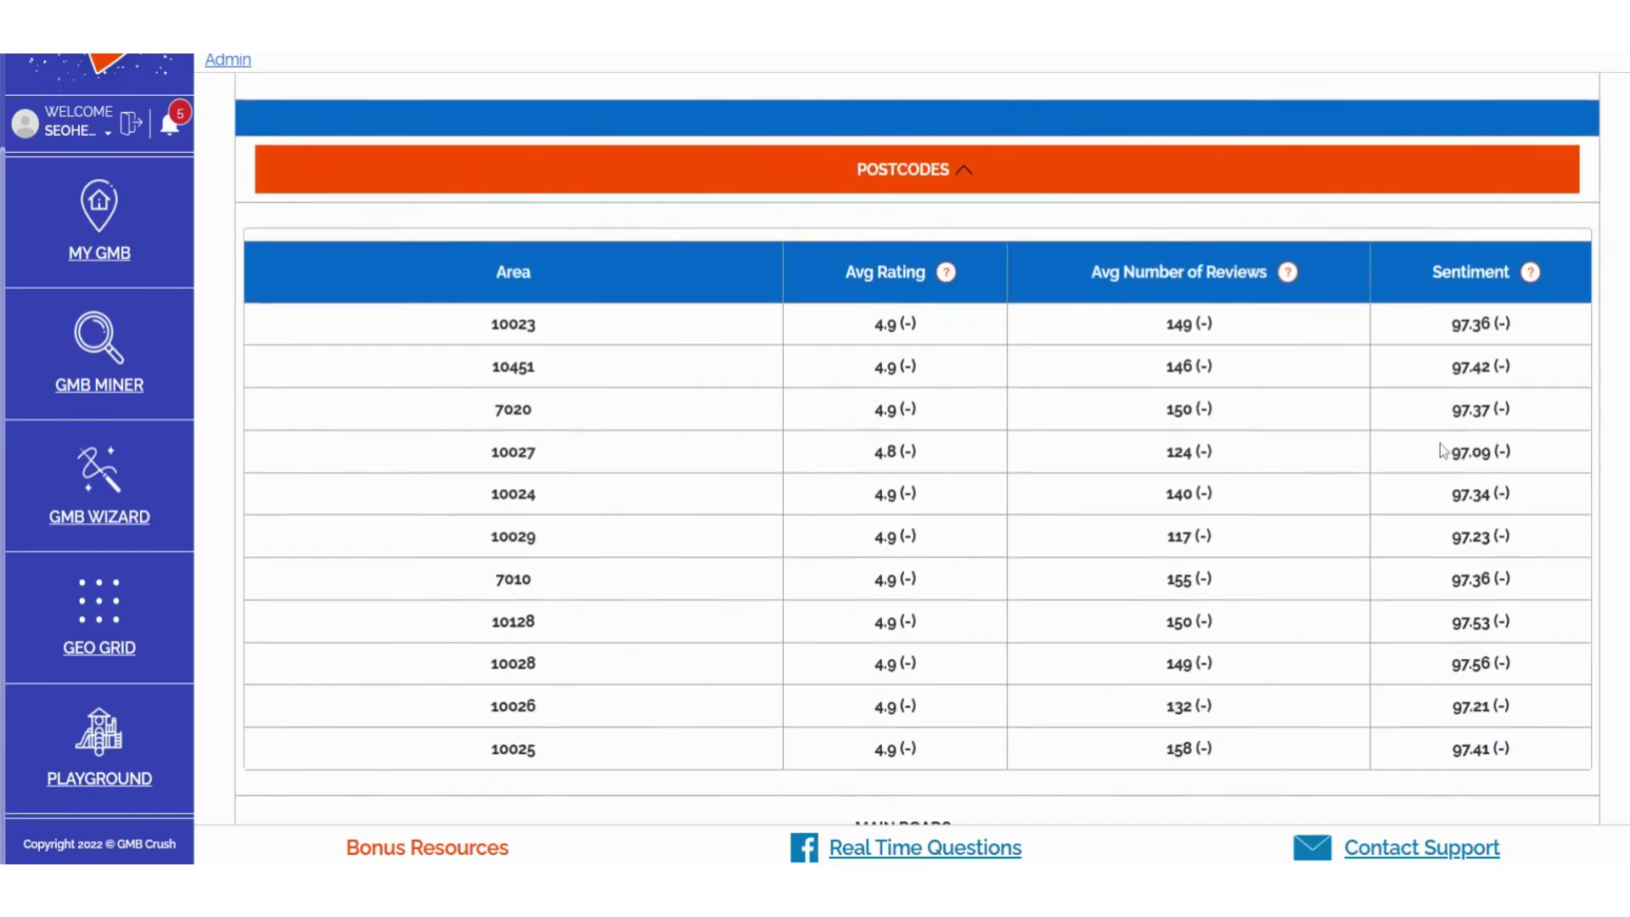
scroll(1012, 530, "down", 4)
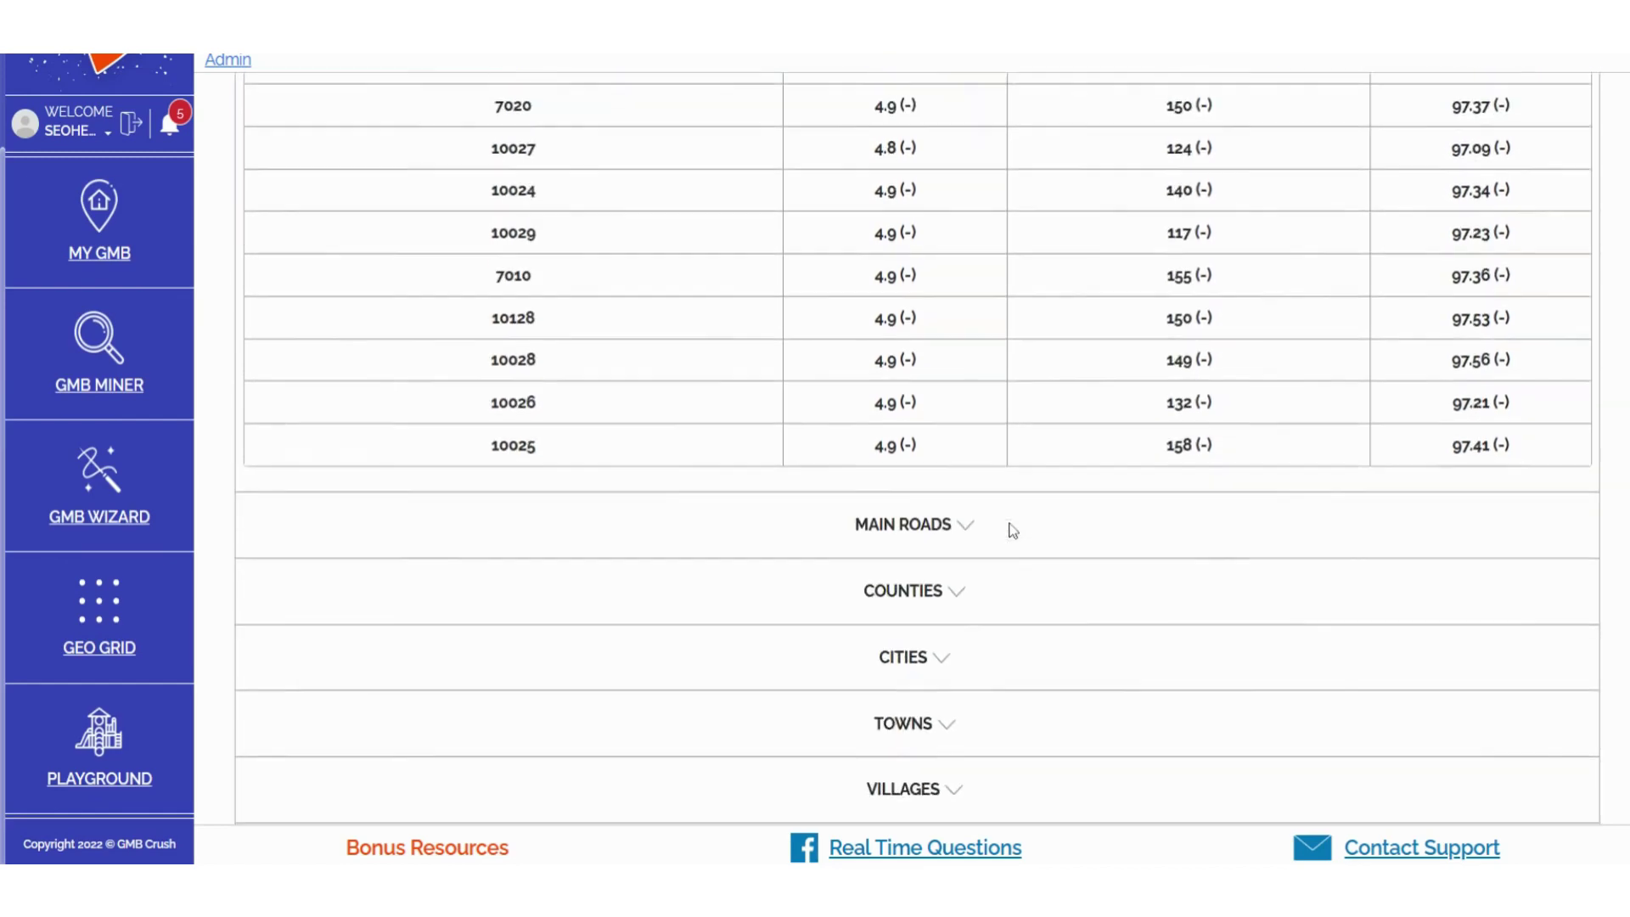
left_click(932, 503)
scroll(1004, 477, "down", 2)
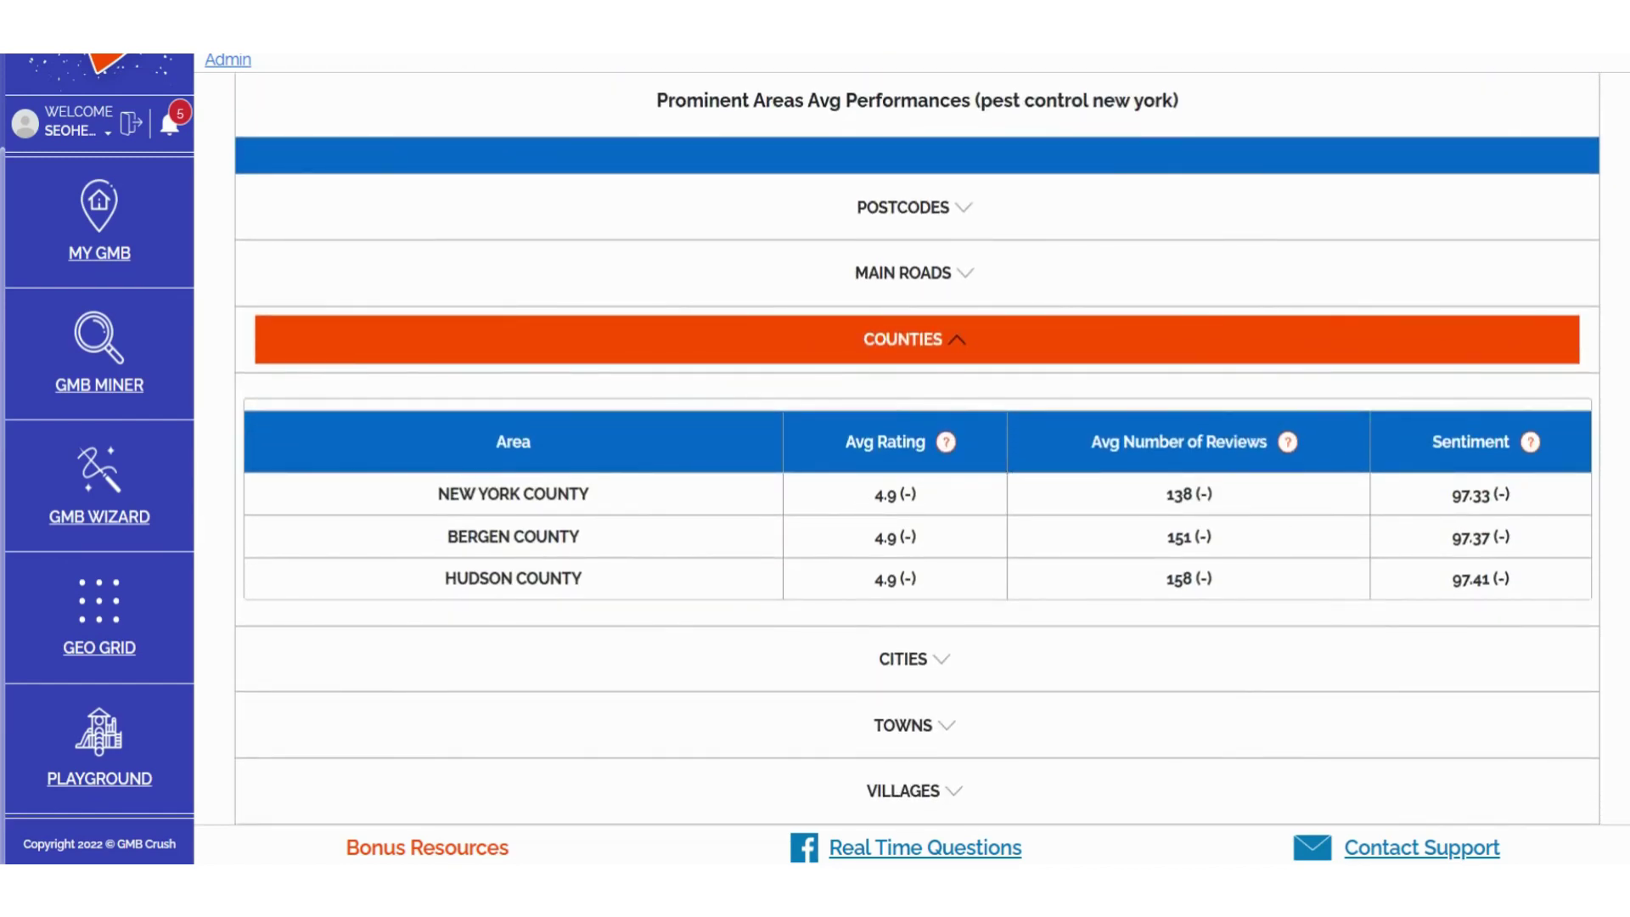
Step: Expand the Main Roads, Towns and Cities average-performance tables
left_click(934, 283)
scroll(987, 503, "down", 1)
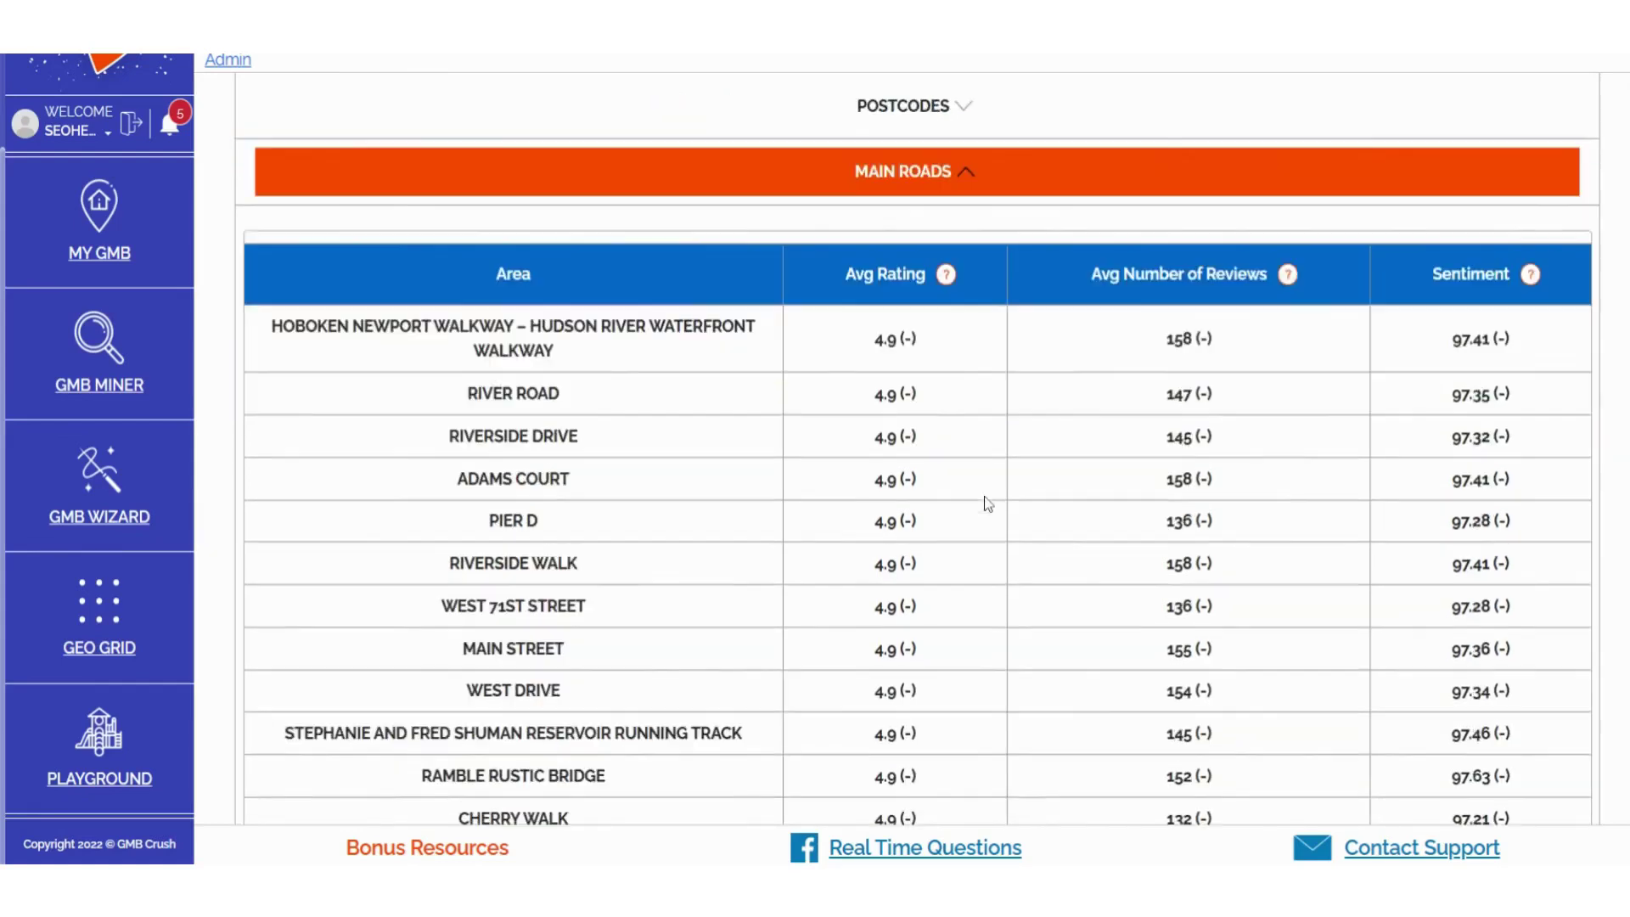
scroll(988, 502, "down", 9)
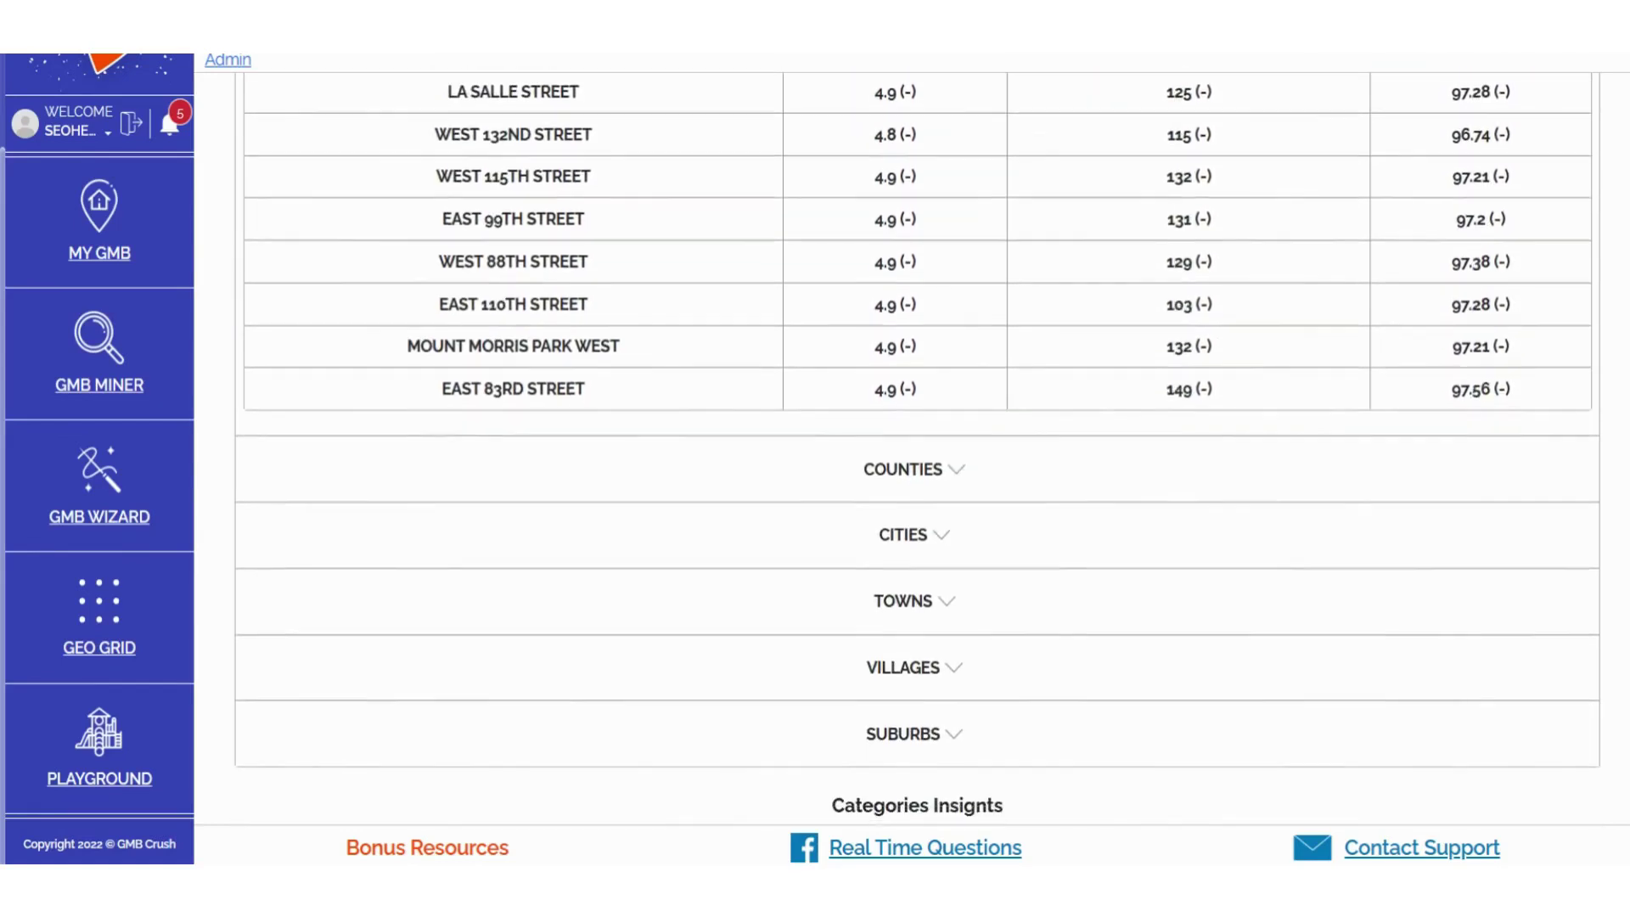
scroll(917, 459, "down", 2)
left_click(946, 464)
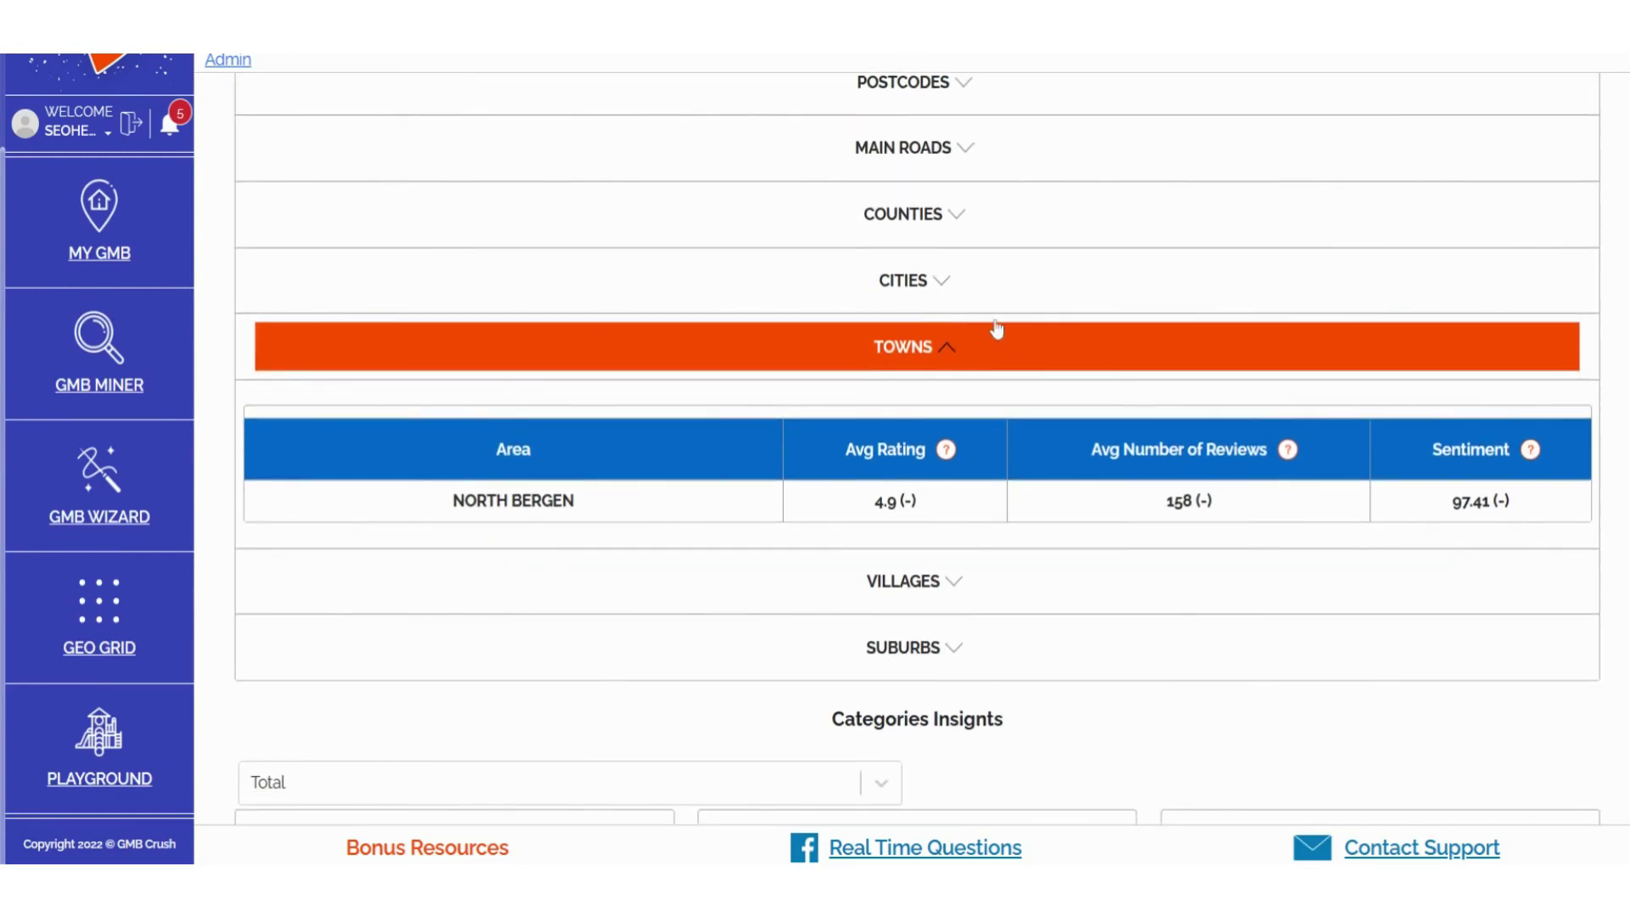
left_click(934, 283)
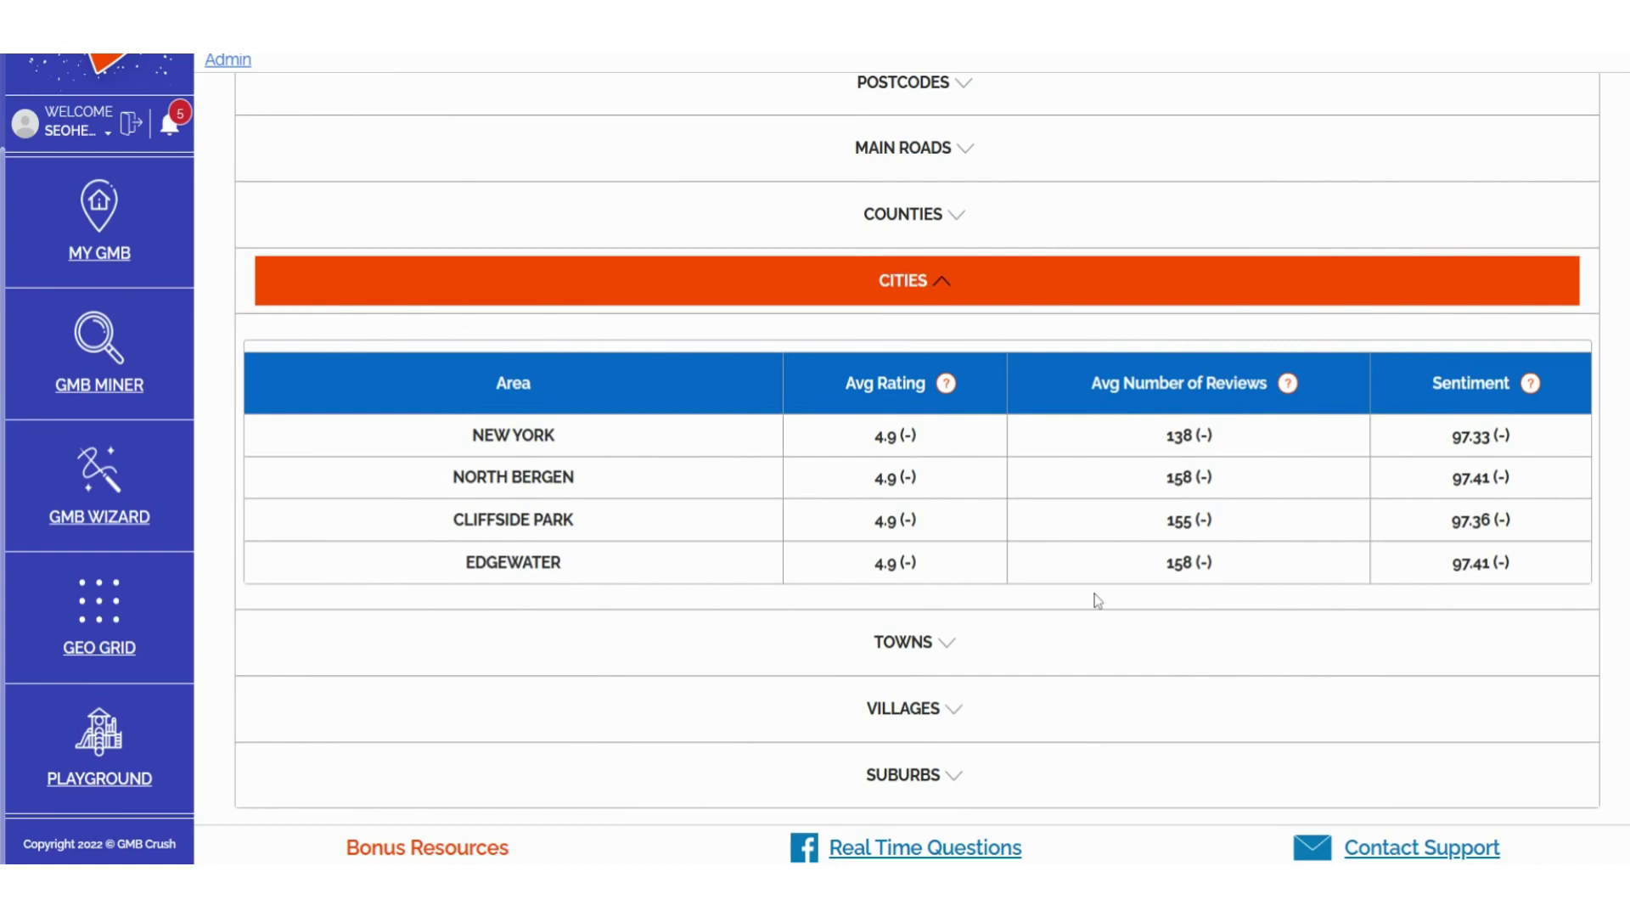
scroll(1098, 601, "down", 5)
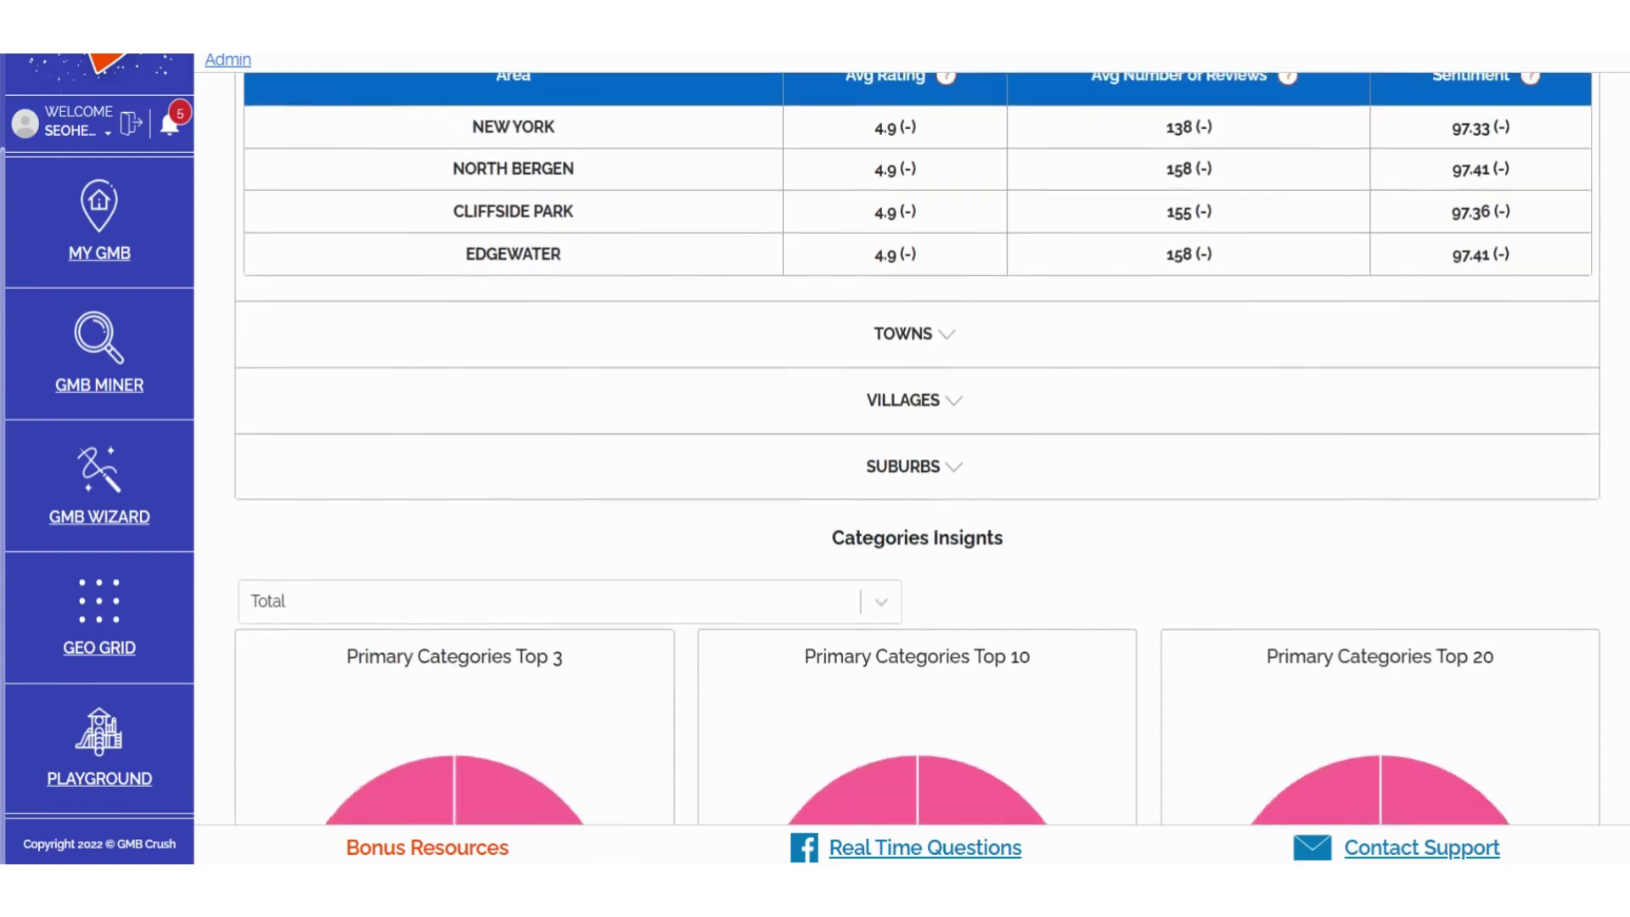
left_click_drag(1004, 439, 832, 439)
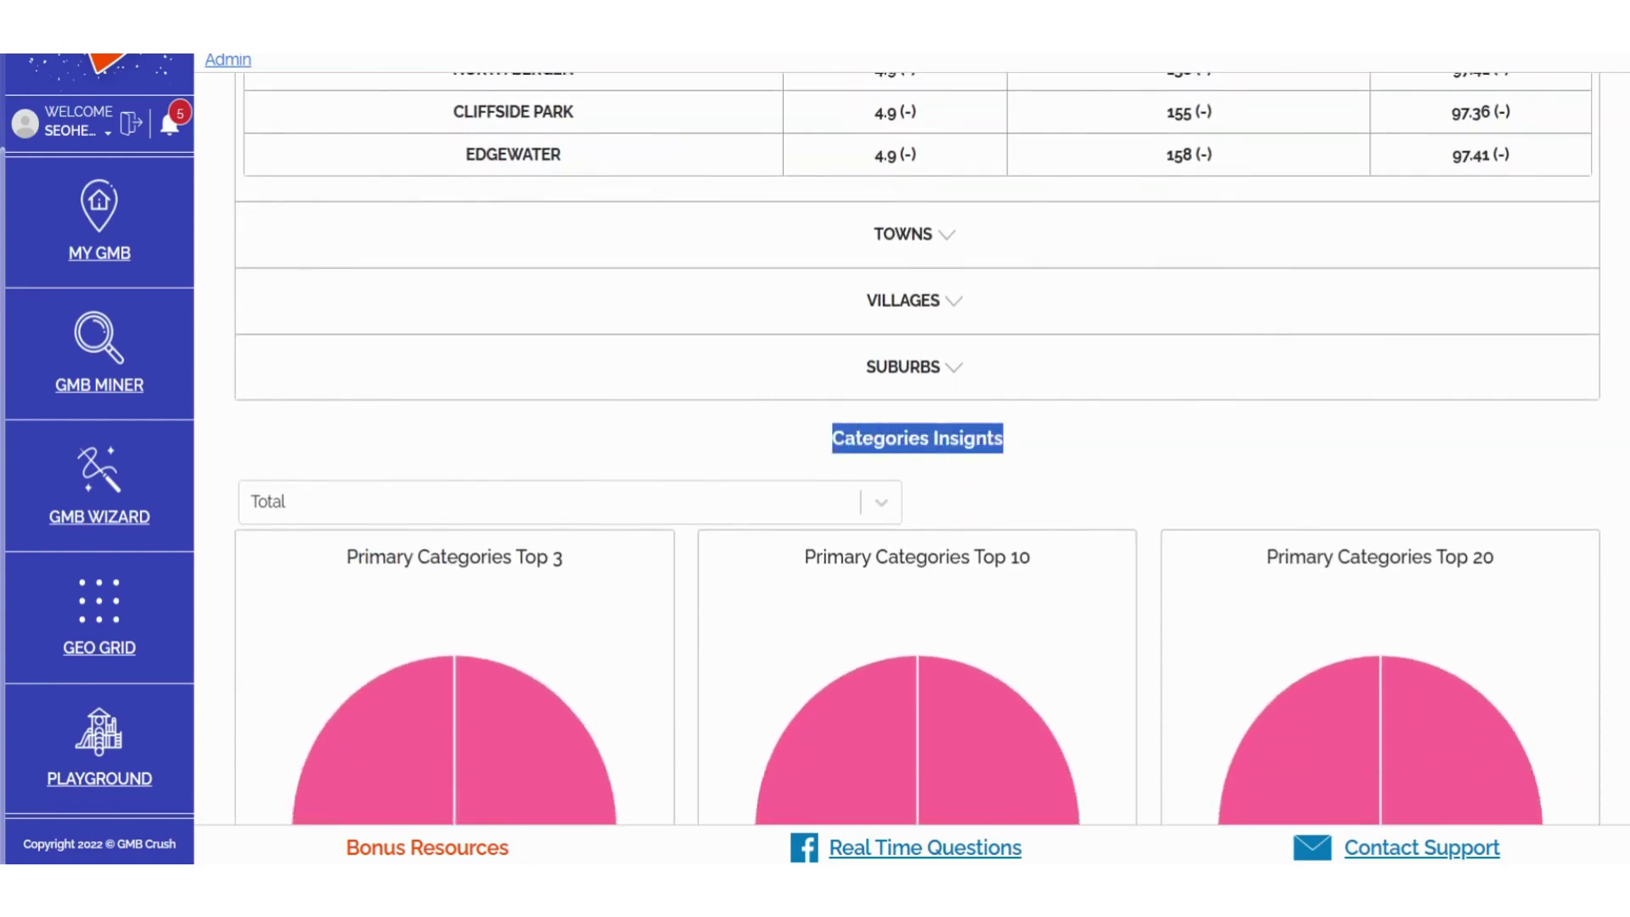
Step: Browse the category charts' area filter and leave it on Total
left_click(629, 428)
scroll(625, 426, "down", 3)
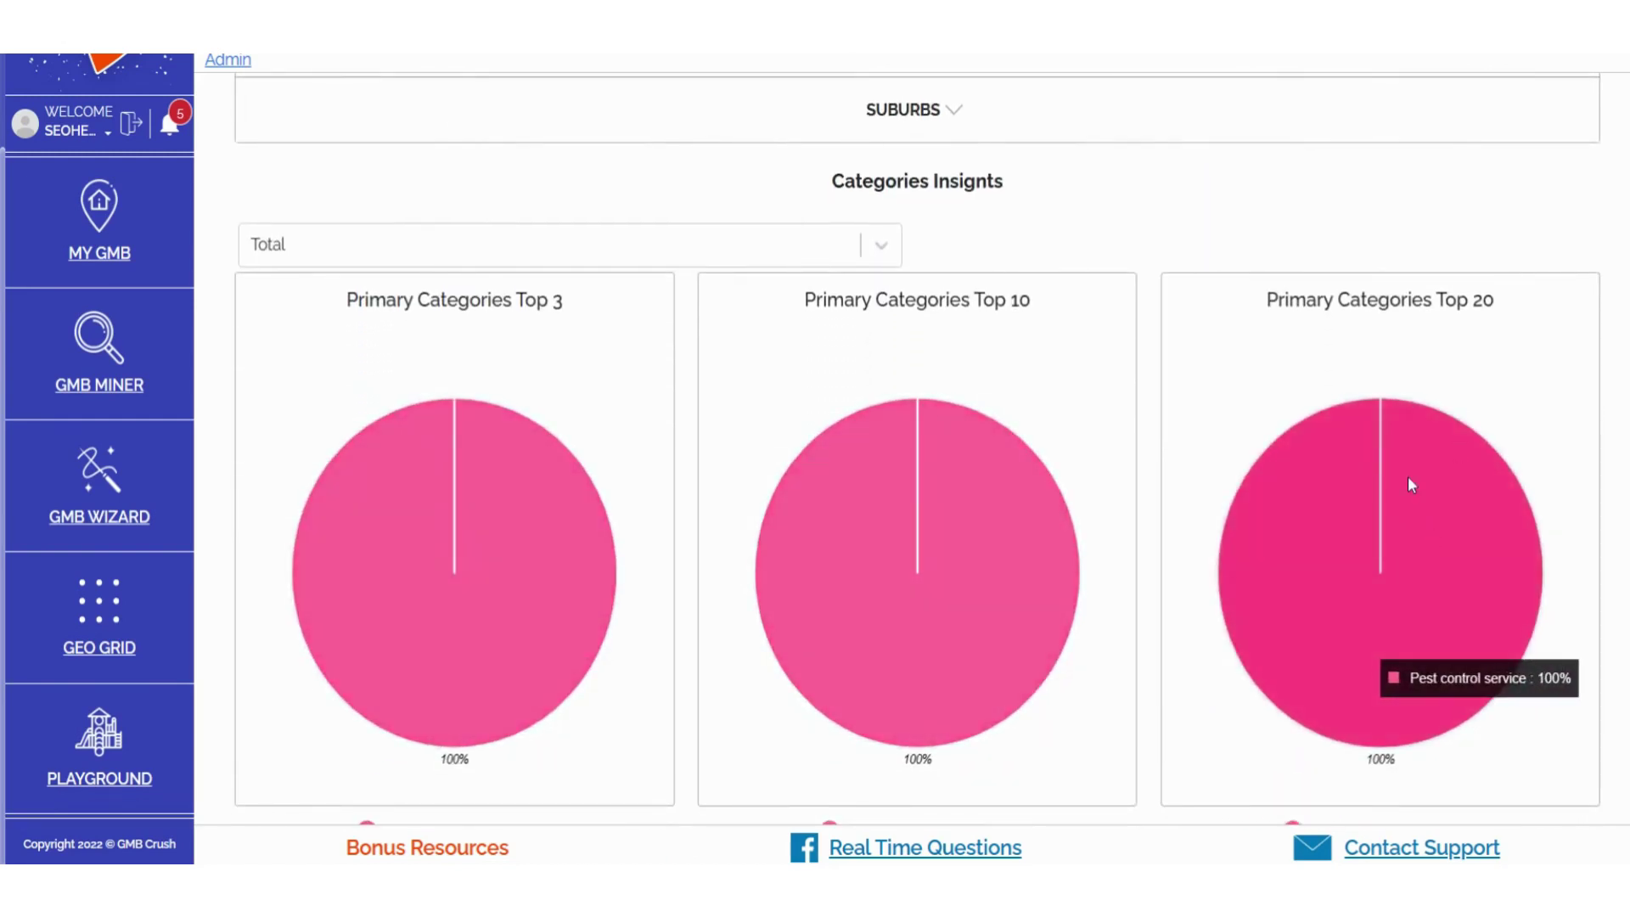
left_click(772, 249)
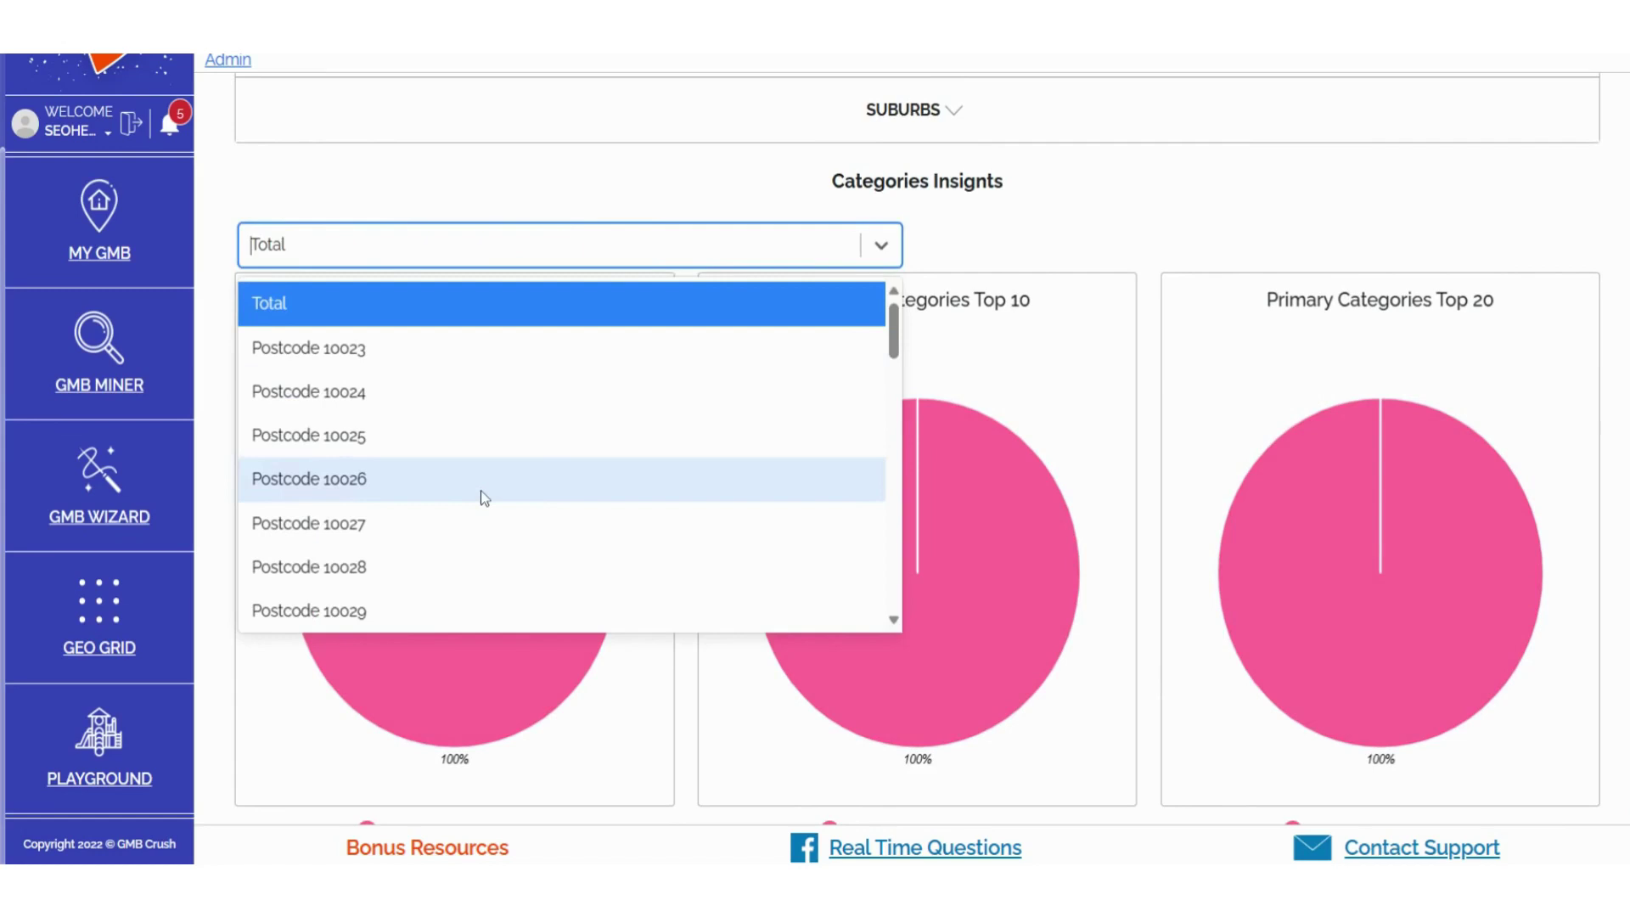
scroll(483, 498, "down", 1)
scroll(480, 493, "down", 5)
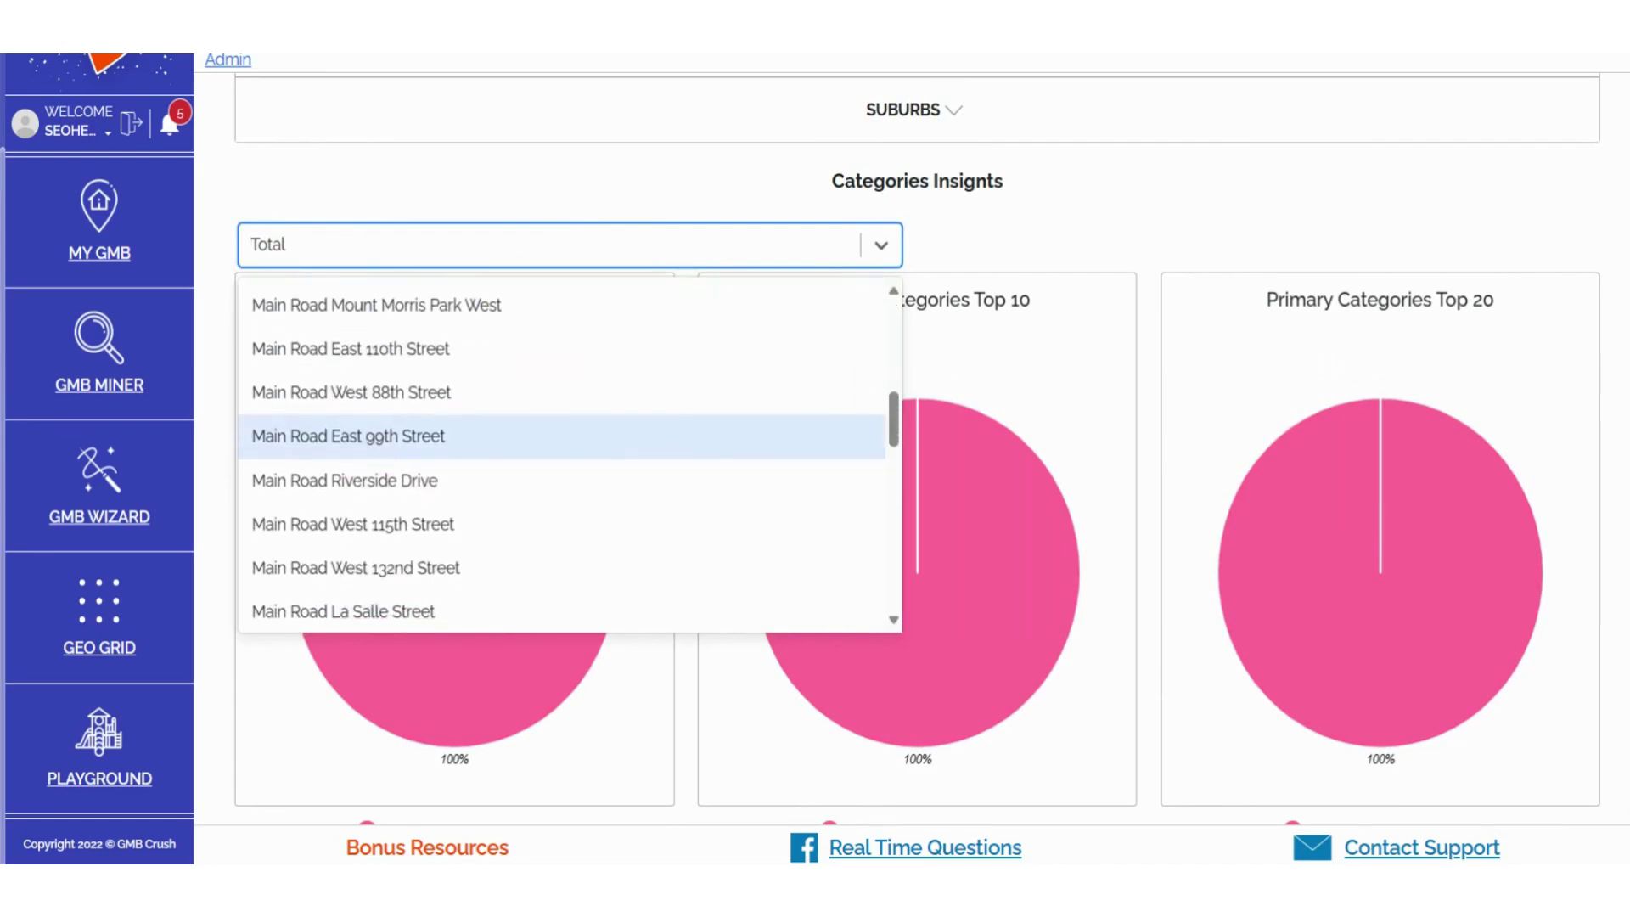
scroll(480, 475, "down", 5)
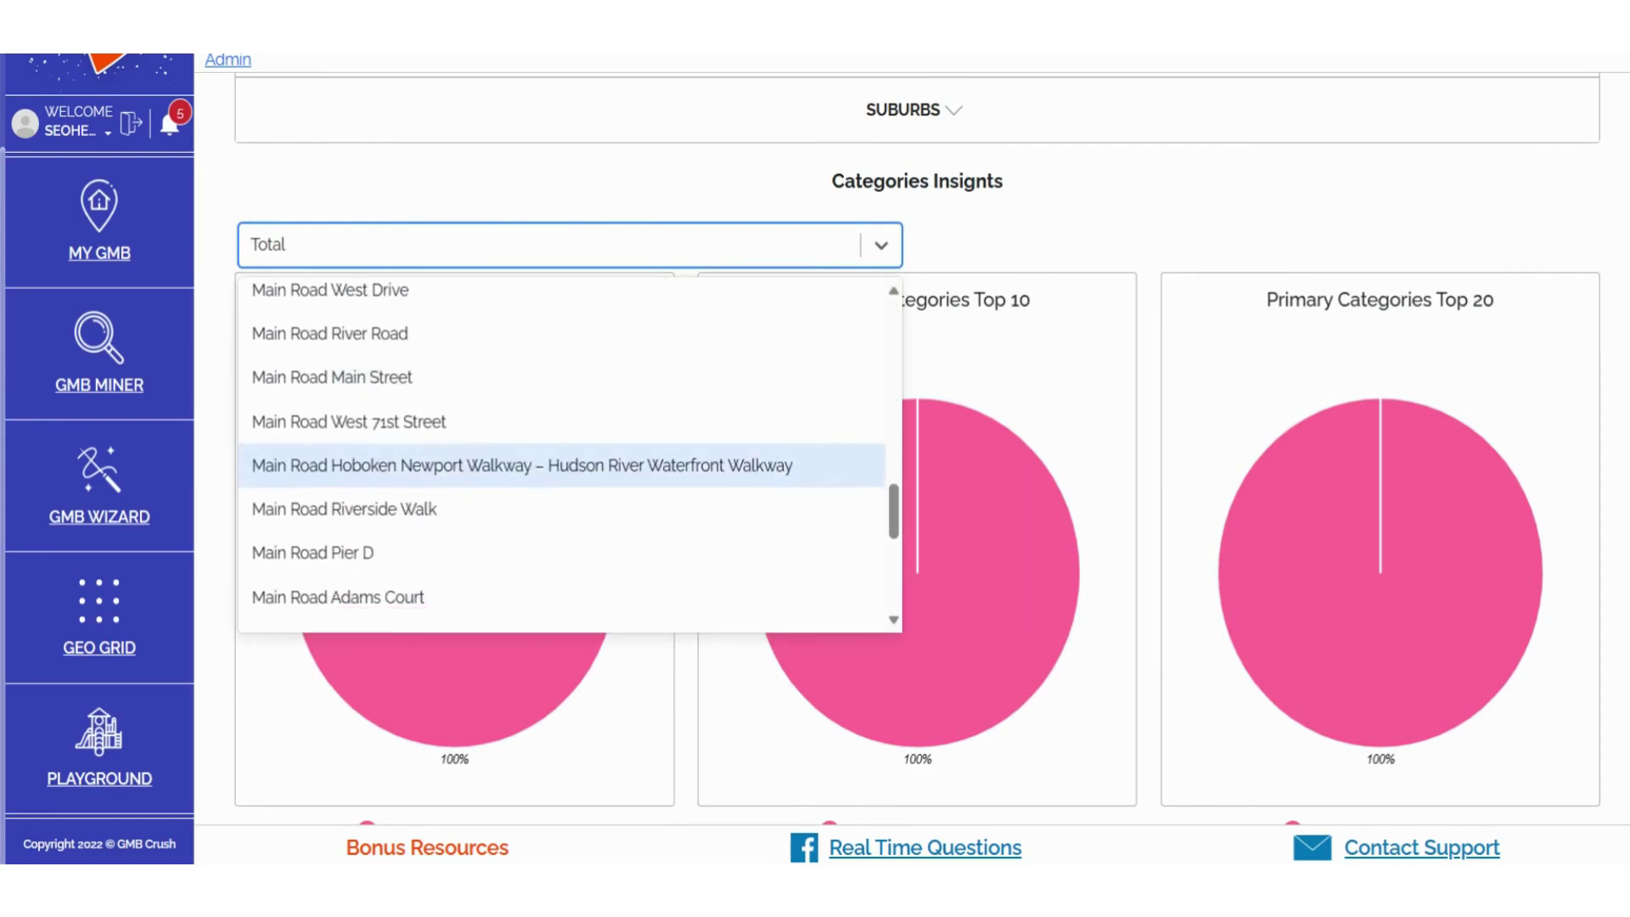
scroll(481, 476, "down", 3)
left_click(223, 586)
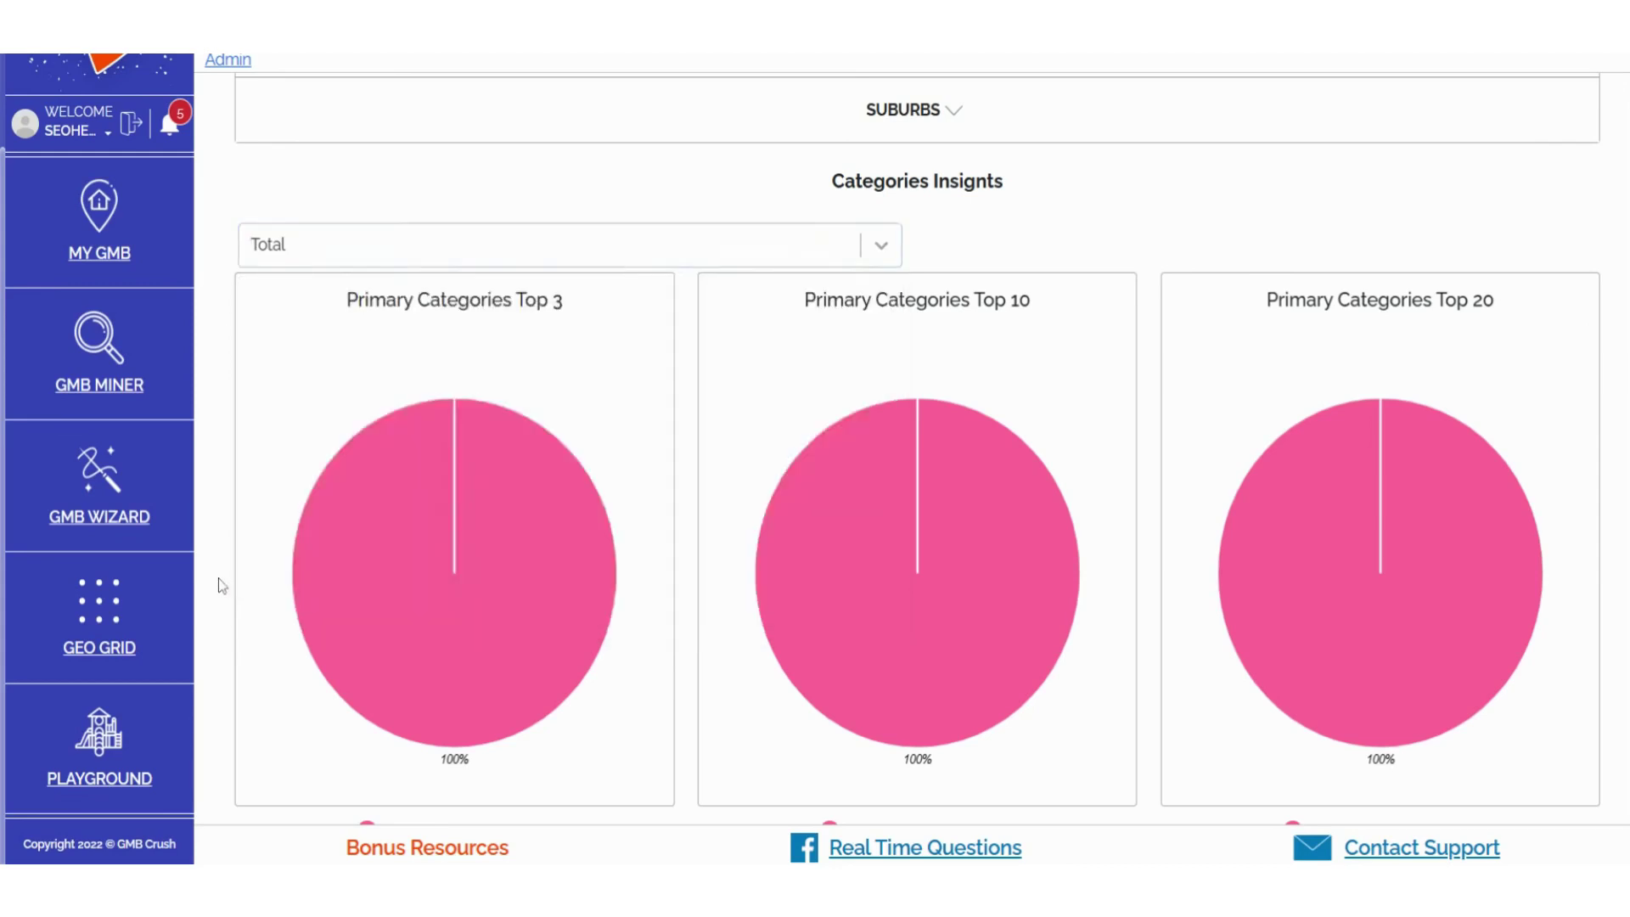
scroll(223, 586, "down", 1)
scroll(222, 586, "down", 6)
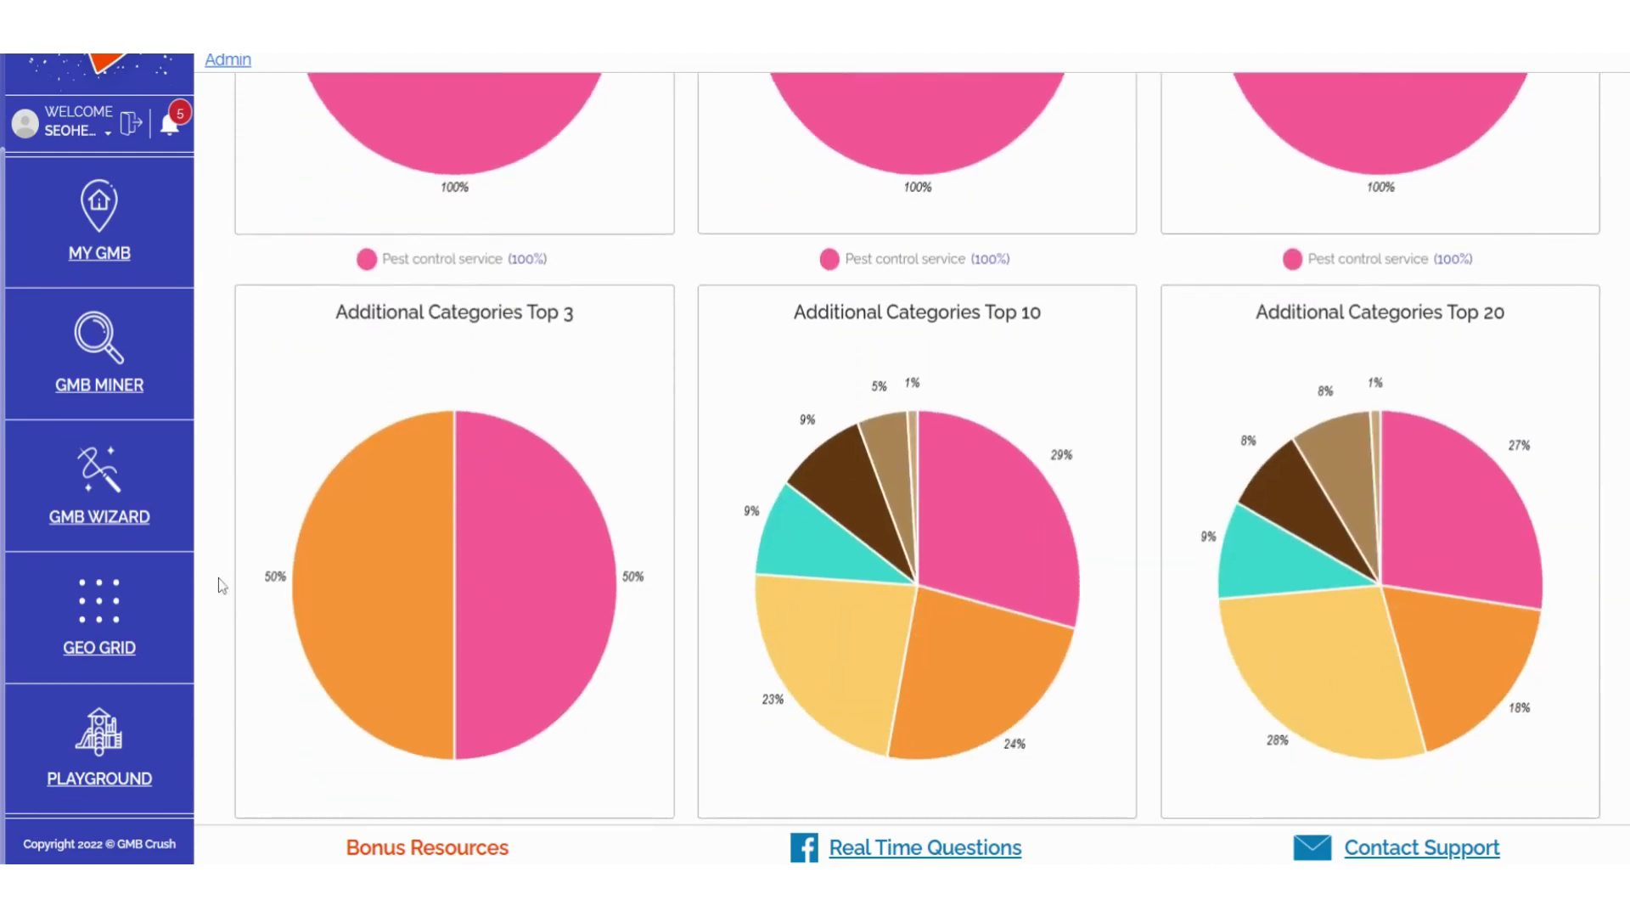
Step: Highlight the Additional Categories Top 10 and Top 20 chart headings
mouse_move(951, 426)
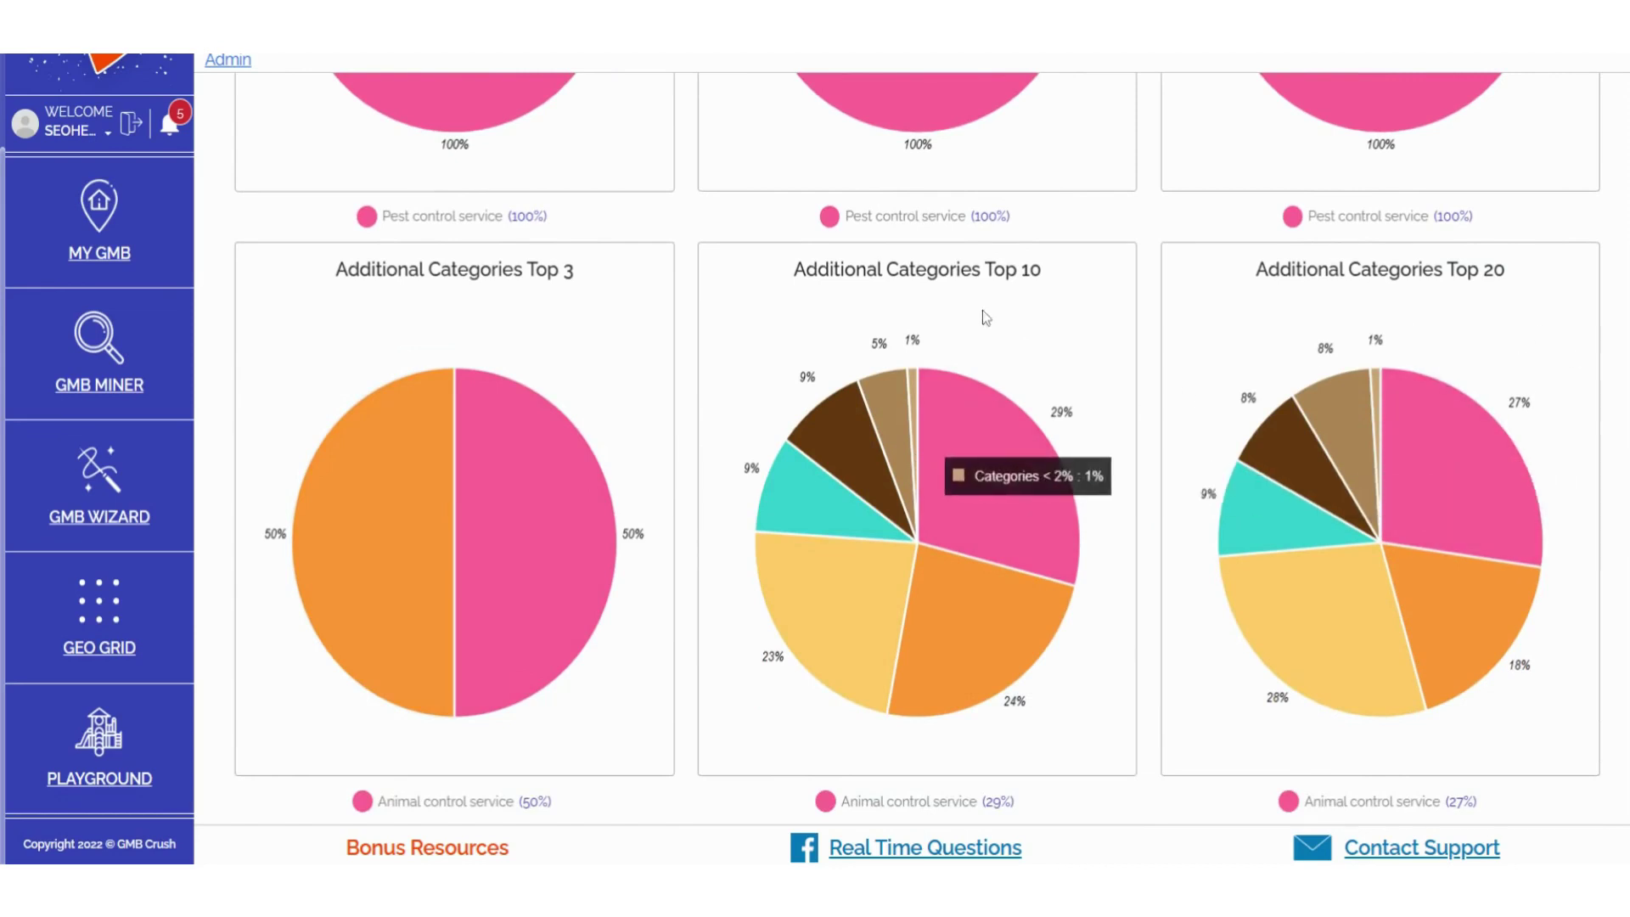
triple_click(917, 269)
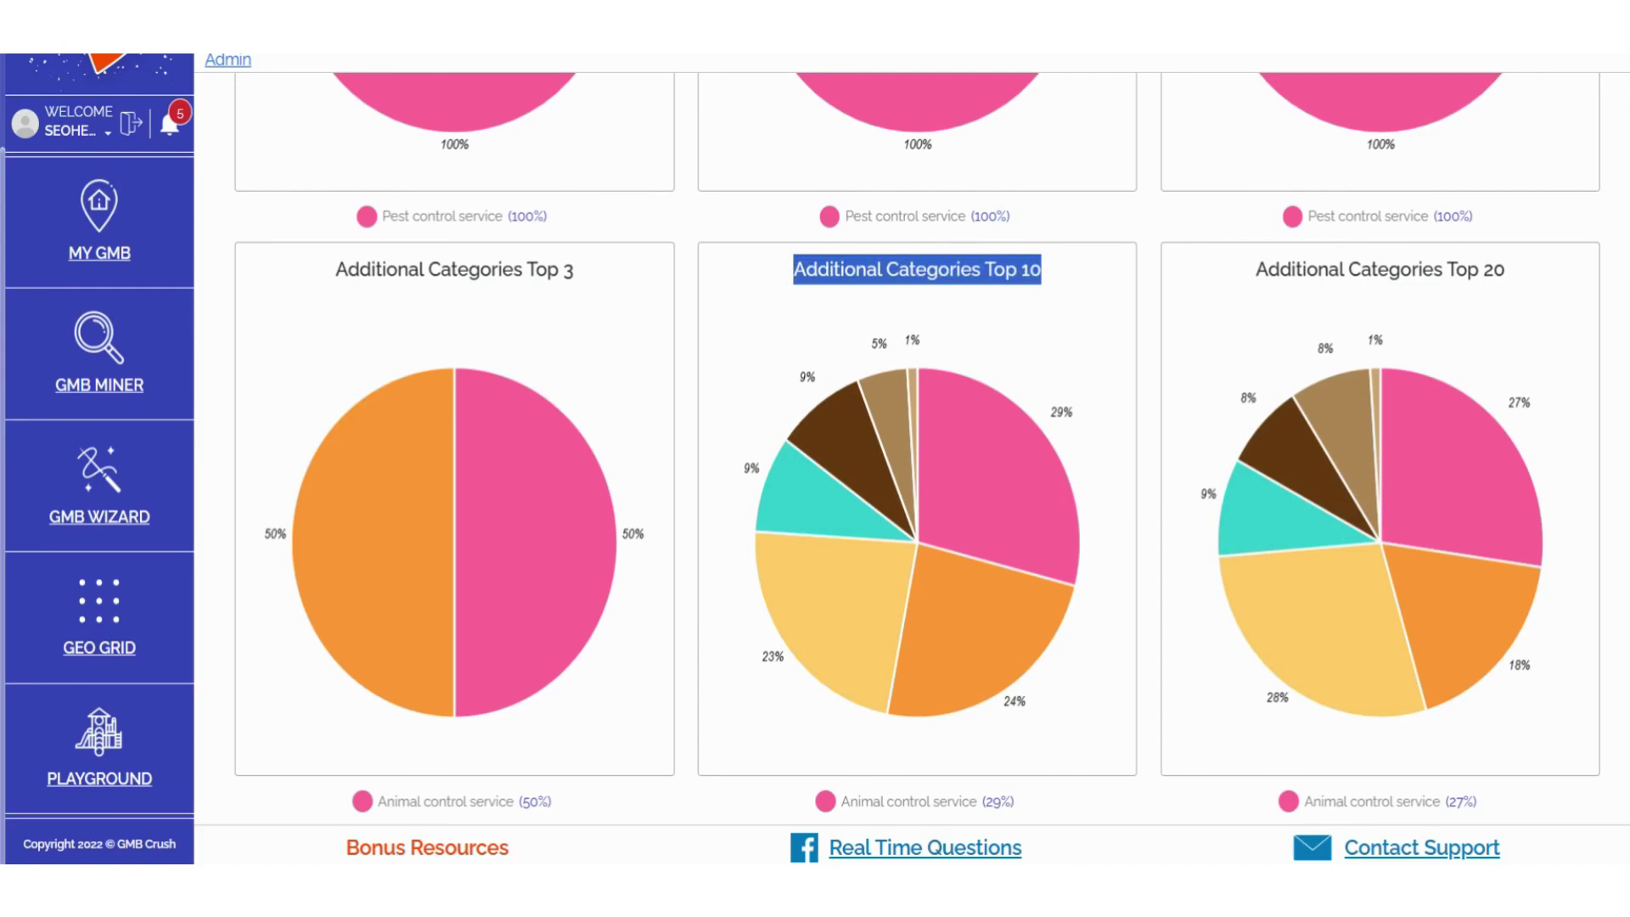
triple_click(1380, 269)
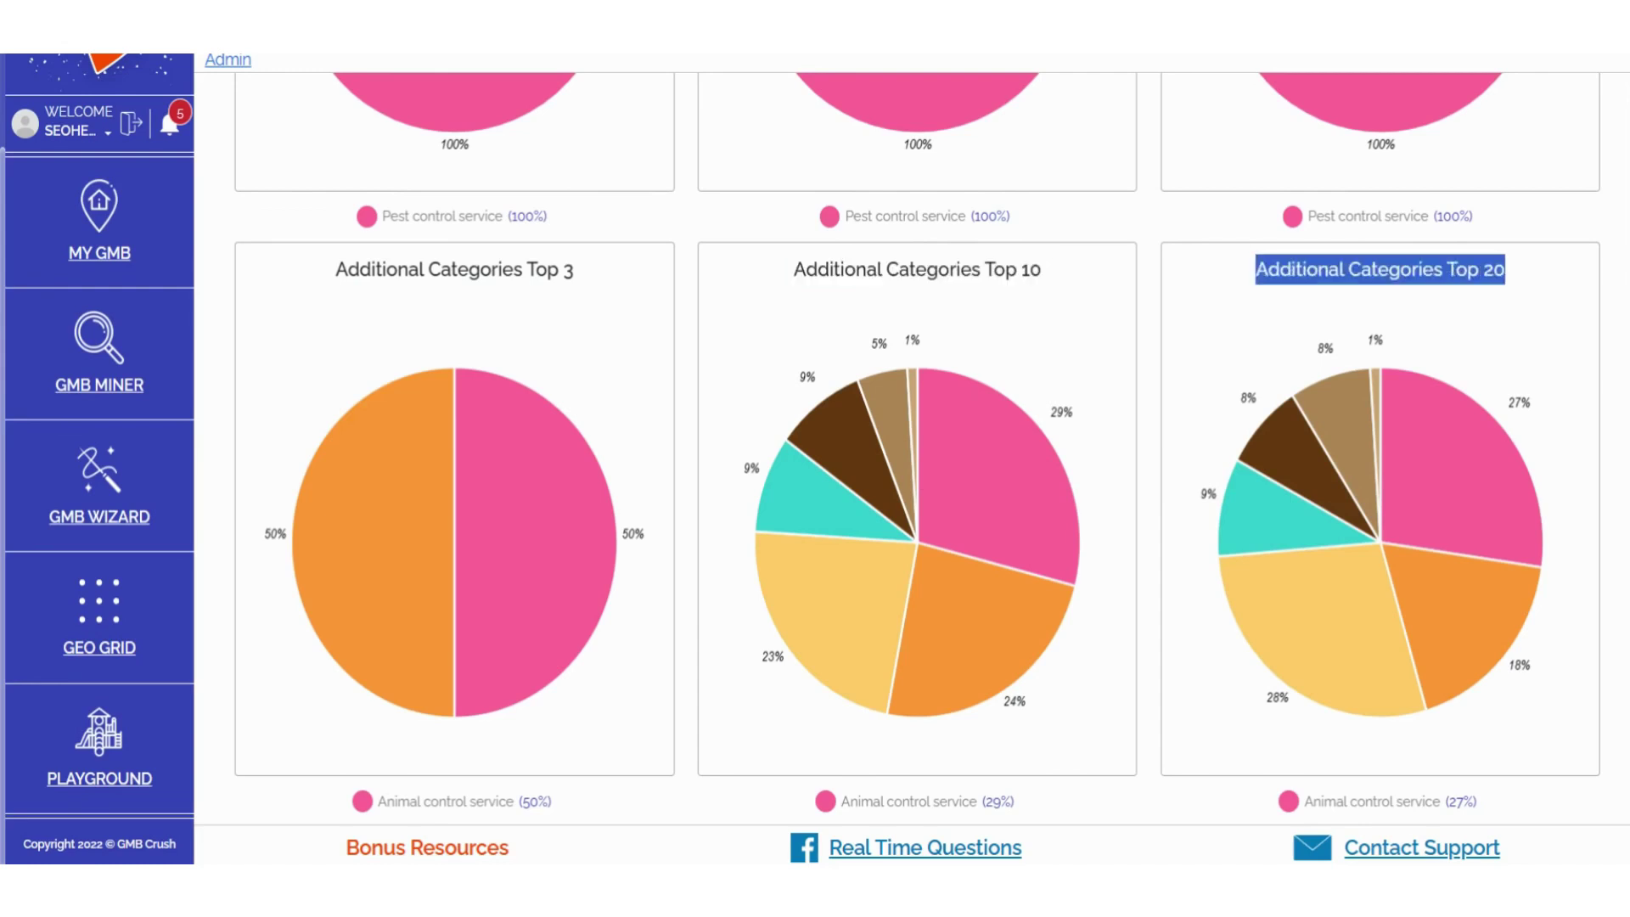
left_click(1158, 354)
scroll(1159, 355, "down", 1)
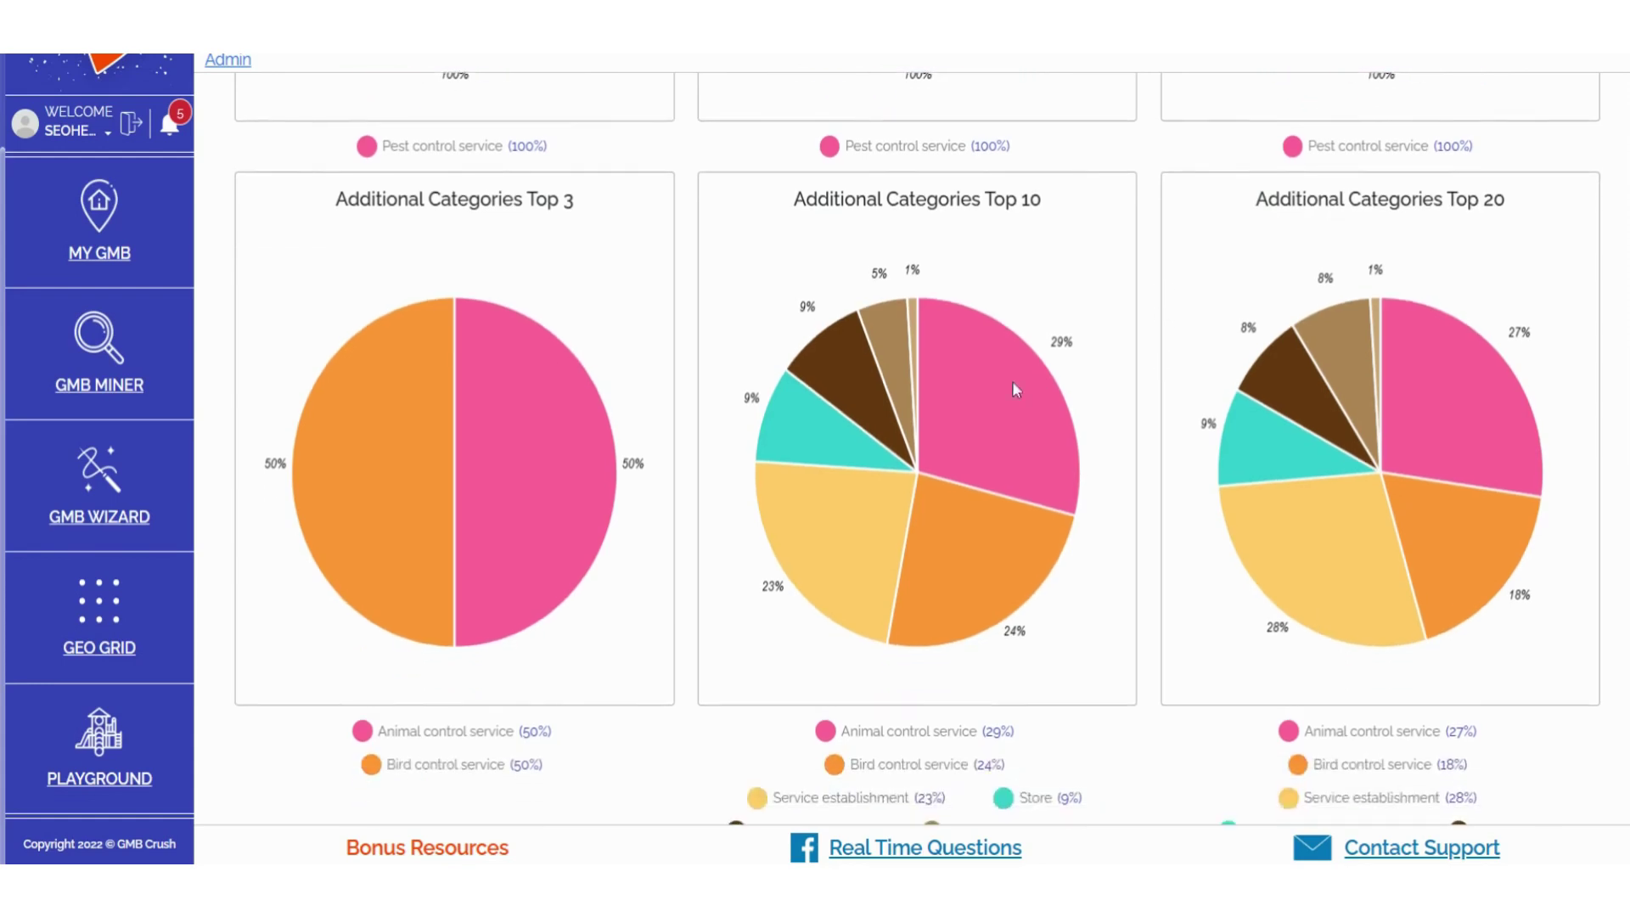
Step: Inspect the Additional Categories pie chart slices and scroll around the charts
mouse_move(964, 427)
mouse_move(853, 567)
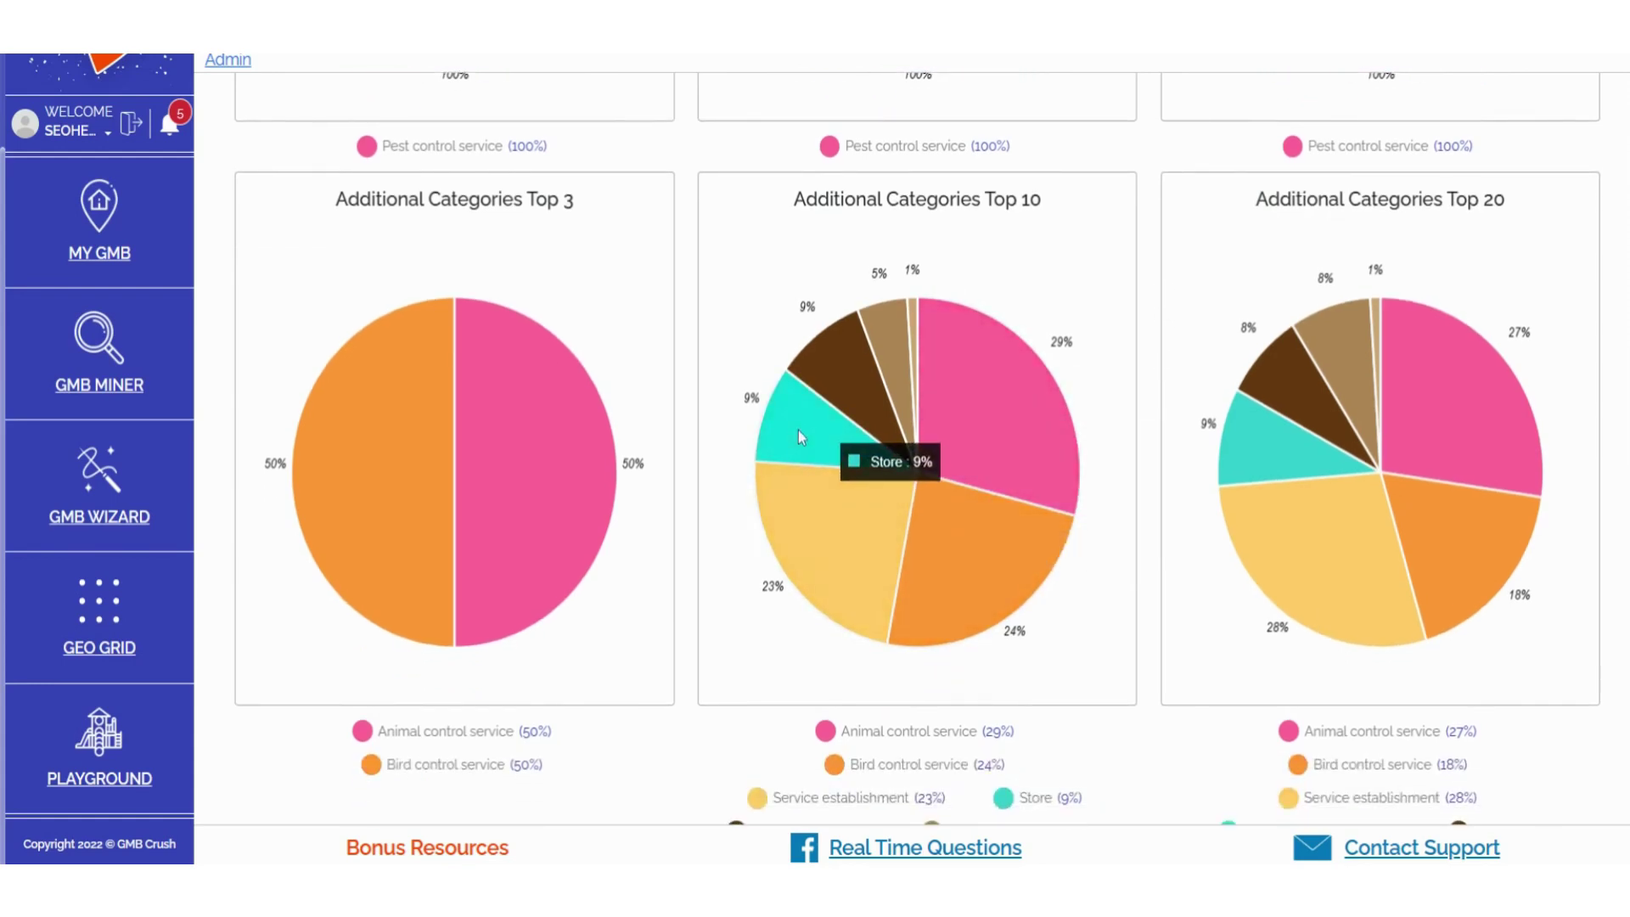
mouse_move(832, 385)
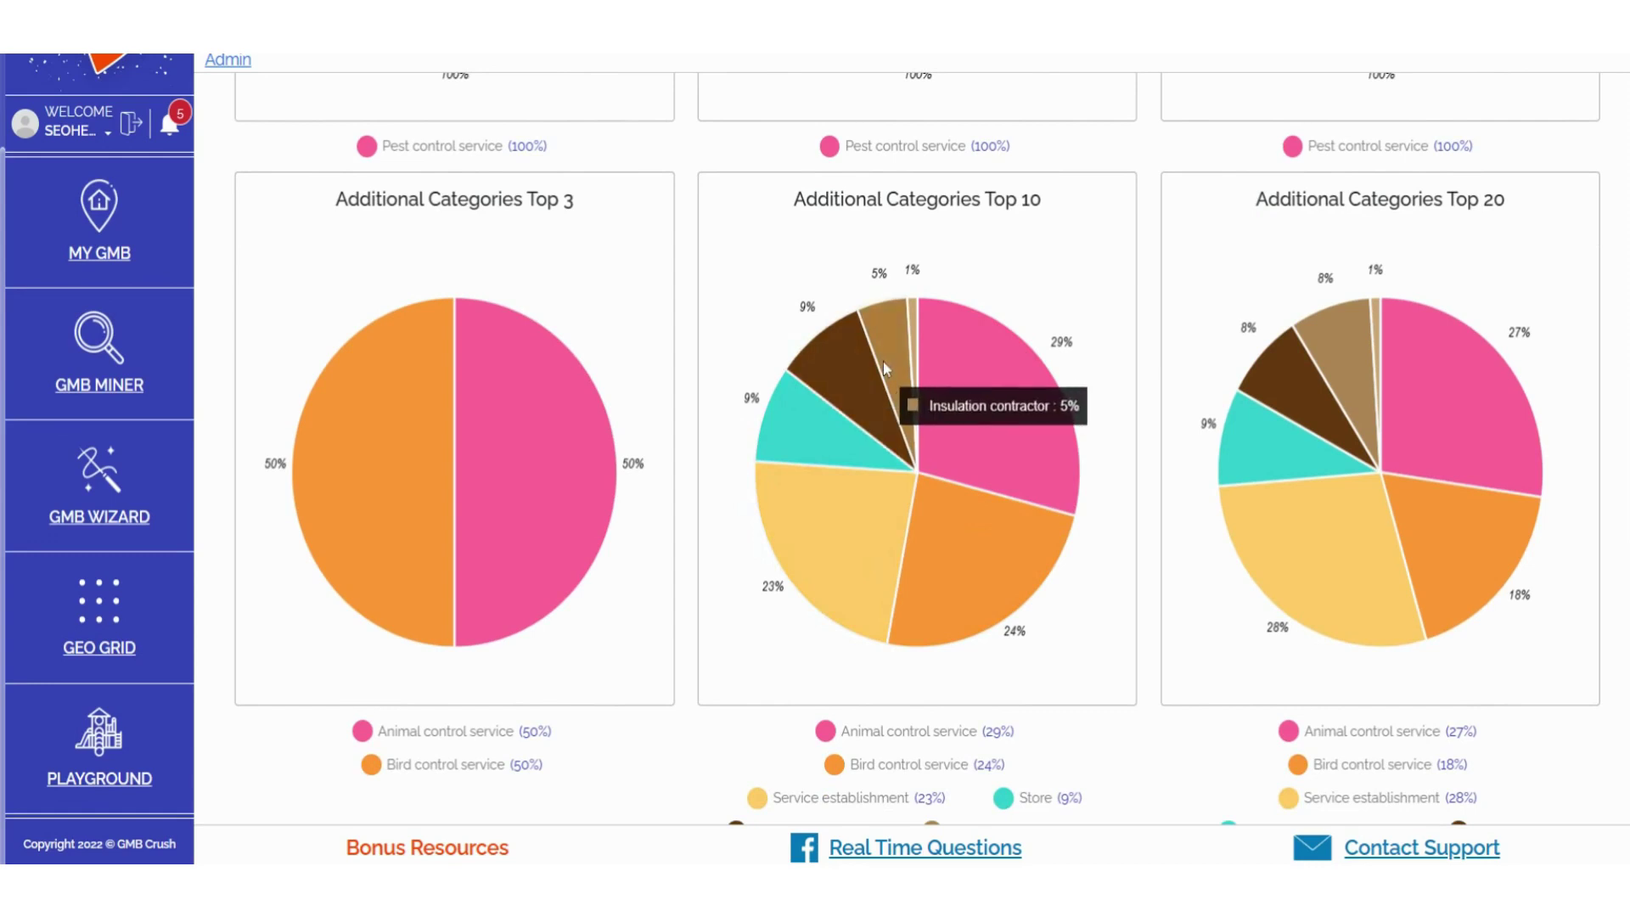
mouse_move(920, 340)
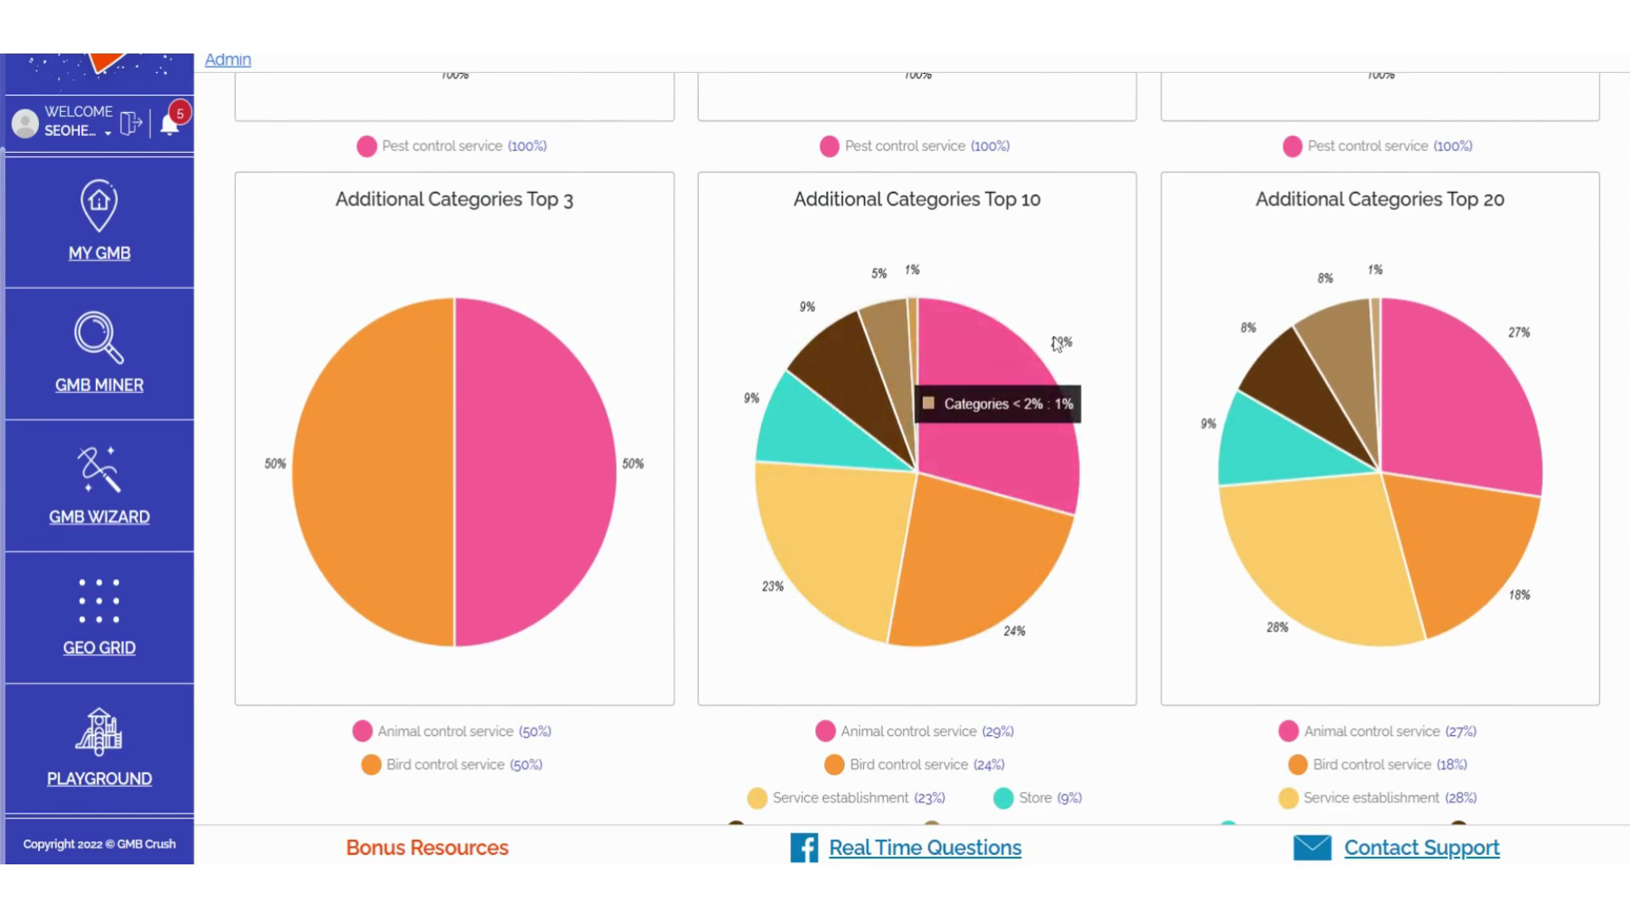
mouse_move(1304, 416)
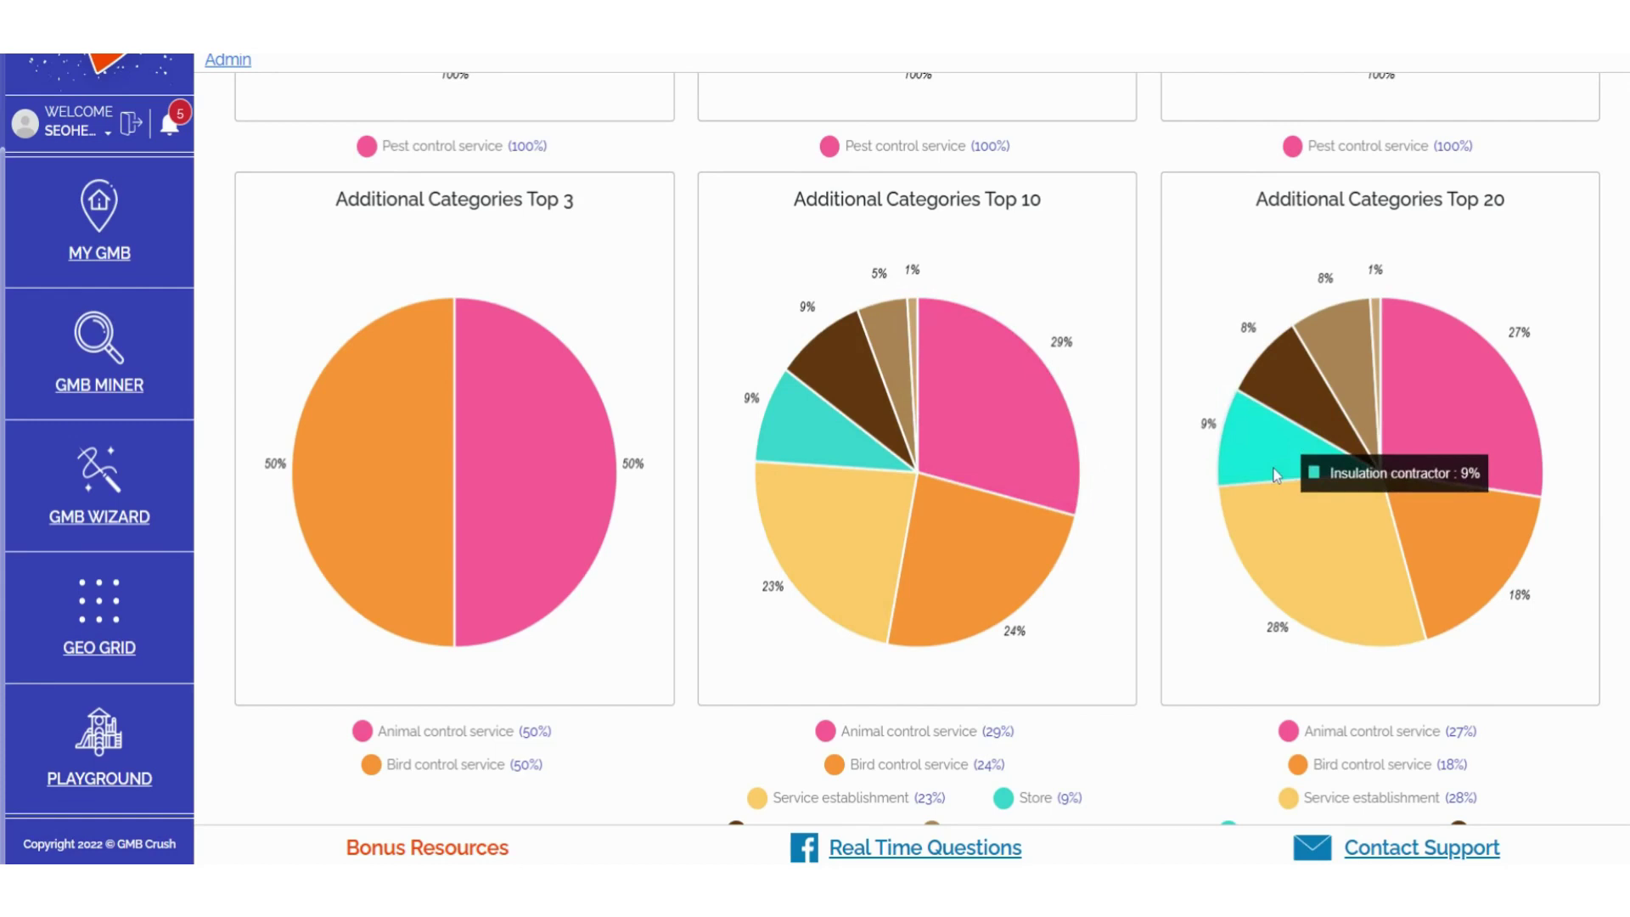
scroll(1149, 686, "down", 1)
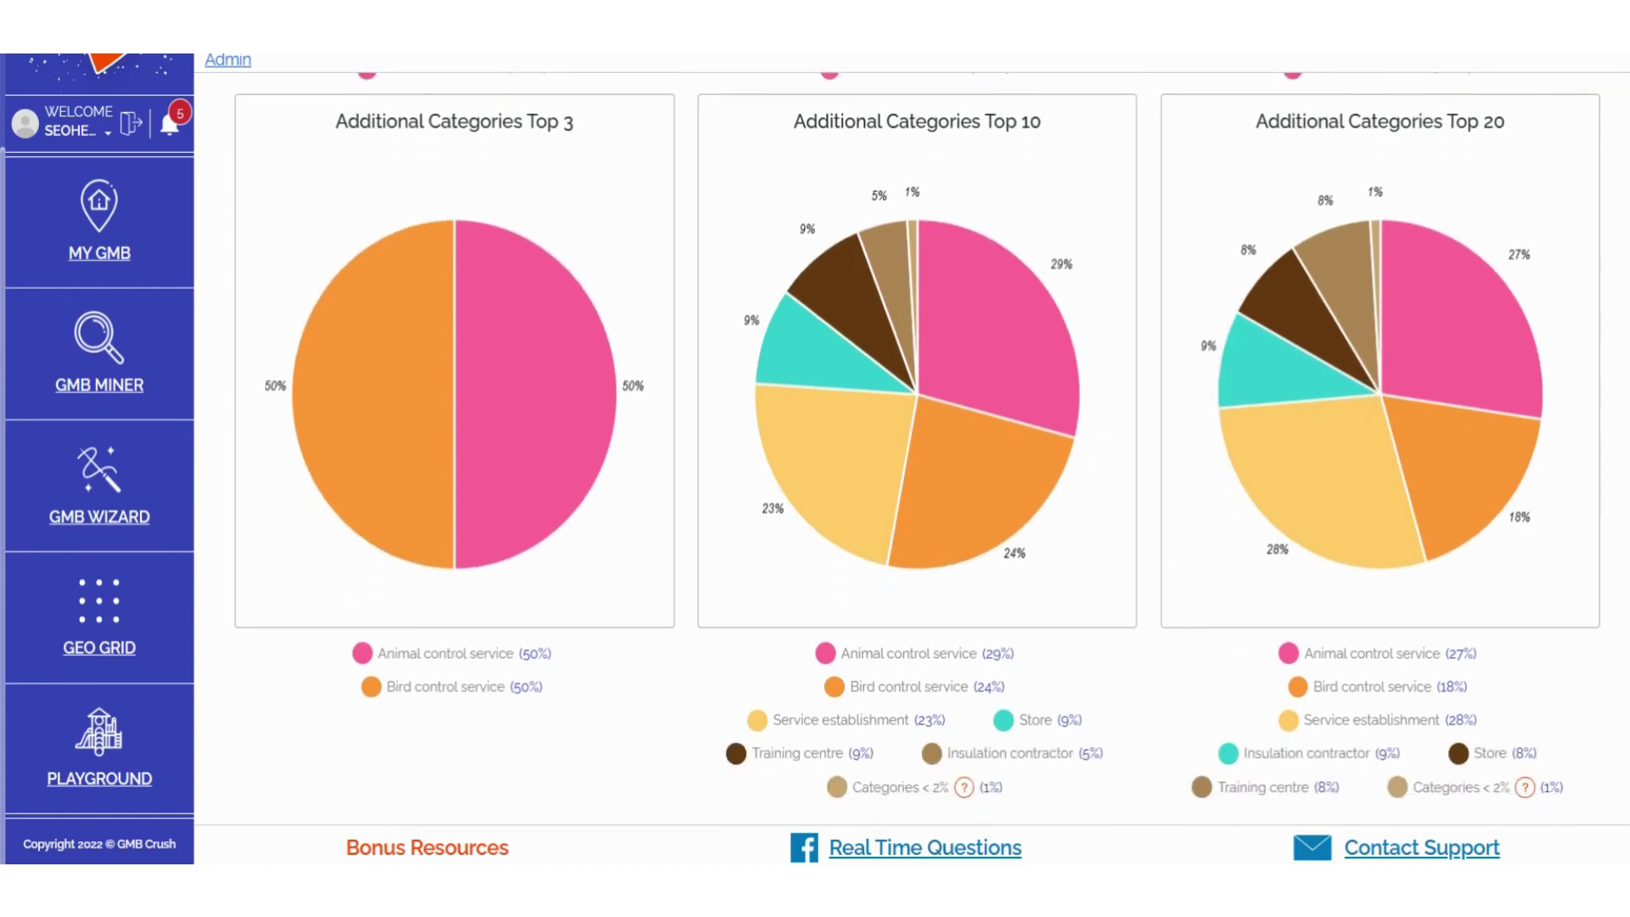
scroll(918, 443, "up", 1)
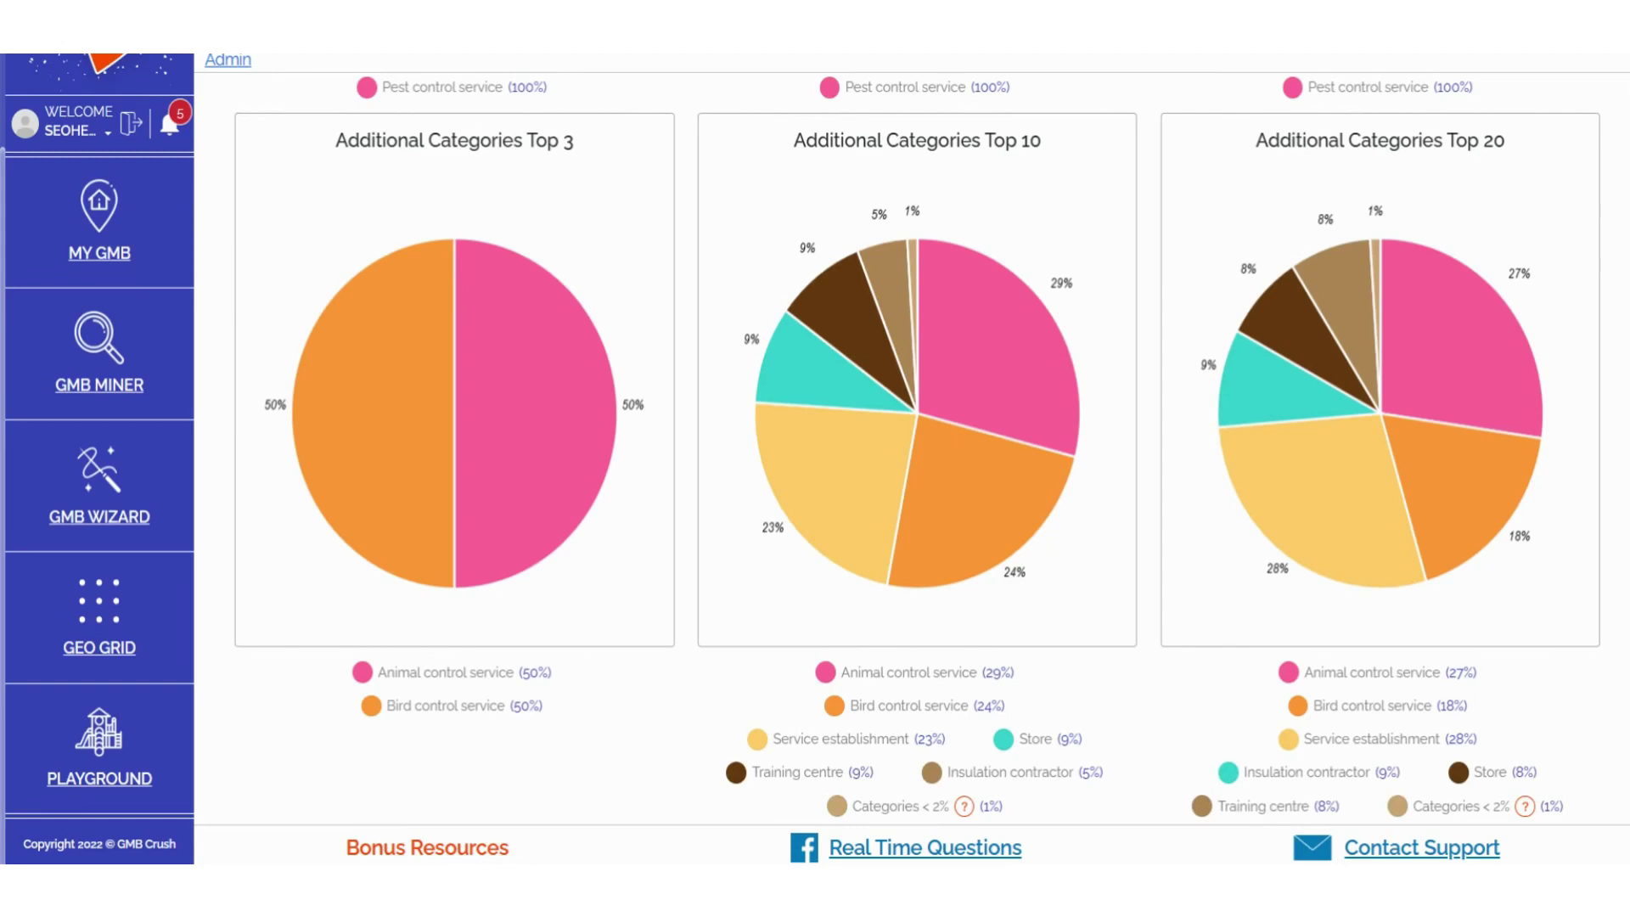
scroll(918, 448, "up", 5)
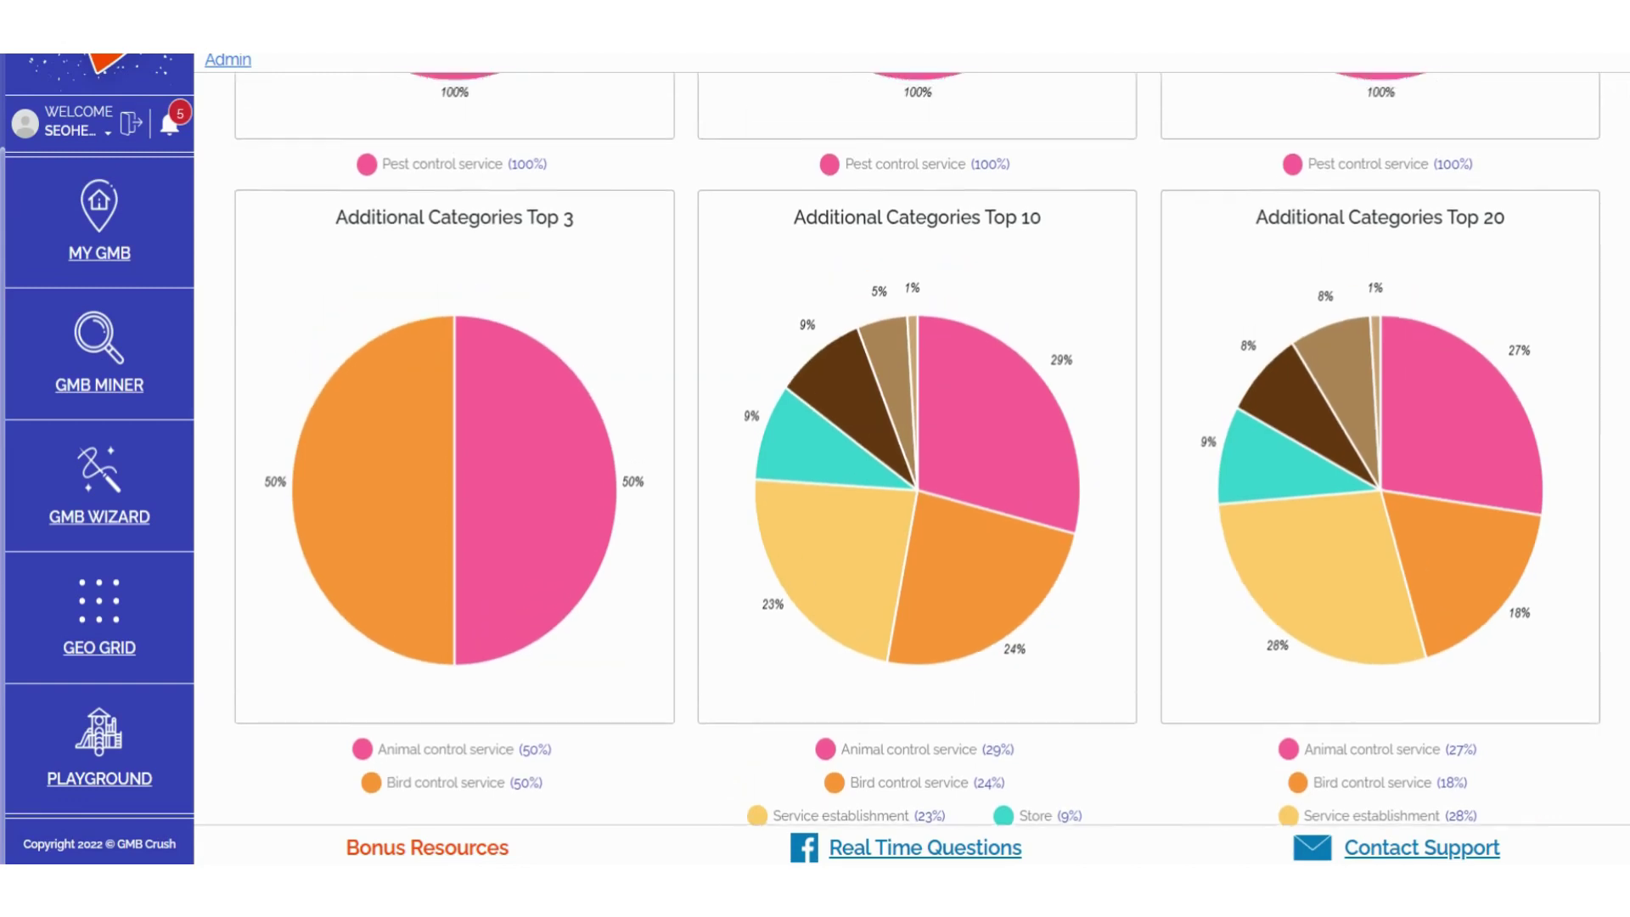
scroll(918, 449, "up", 3)
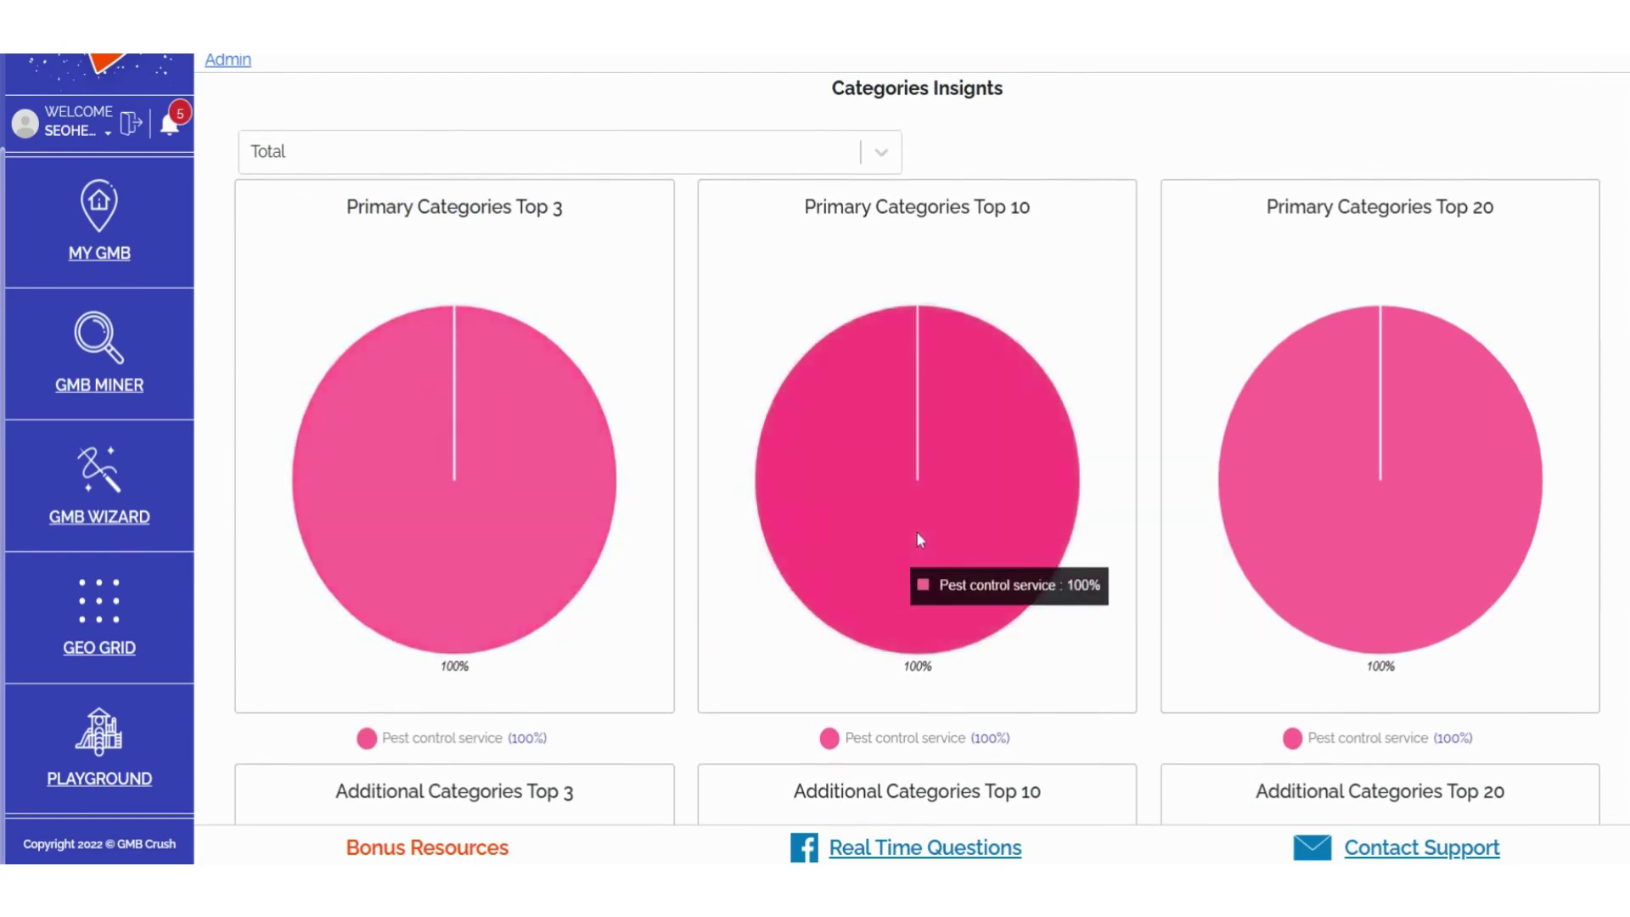
scroll(1201, 613, "down", 1)
scroll(1201, 613, "down", 8)
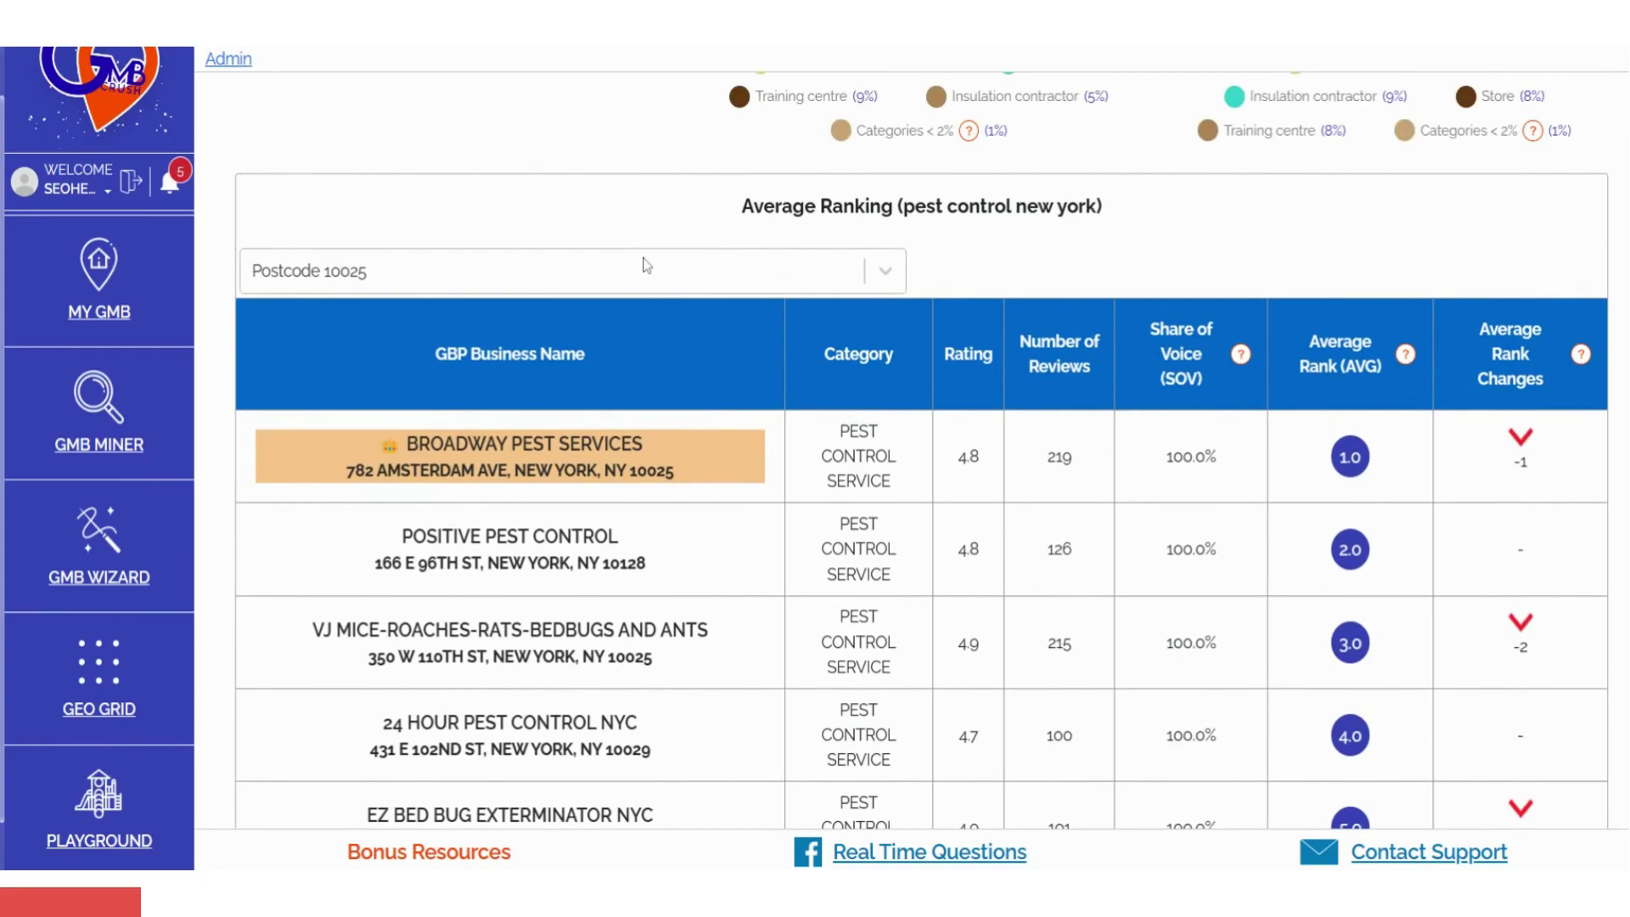
Step: Filter the Average Ranking table to Postcode 10451, then to Postcode 10026, and scroll through it
left_click(680, 269)
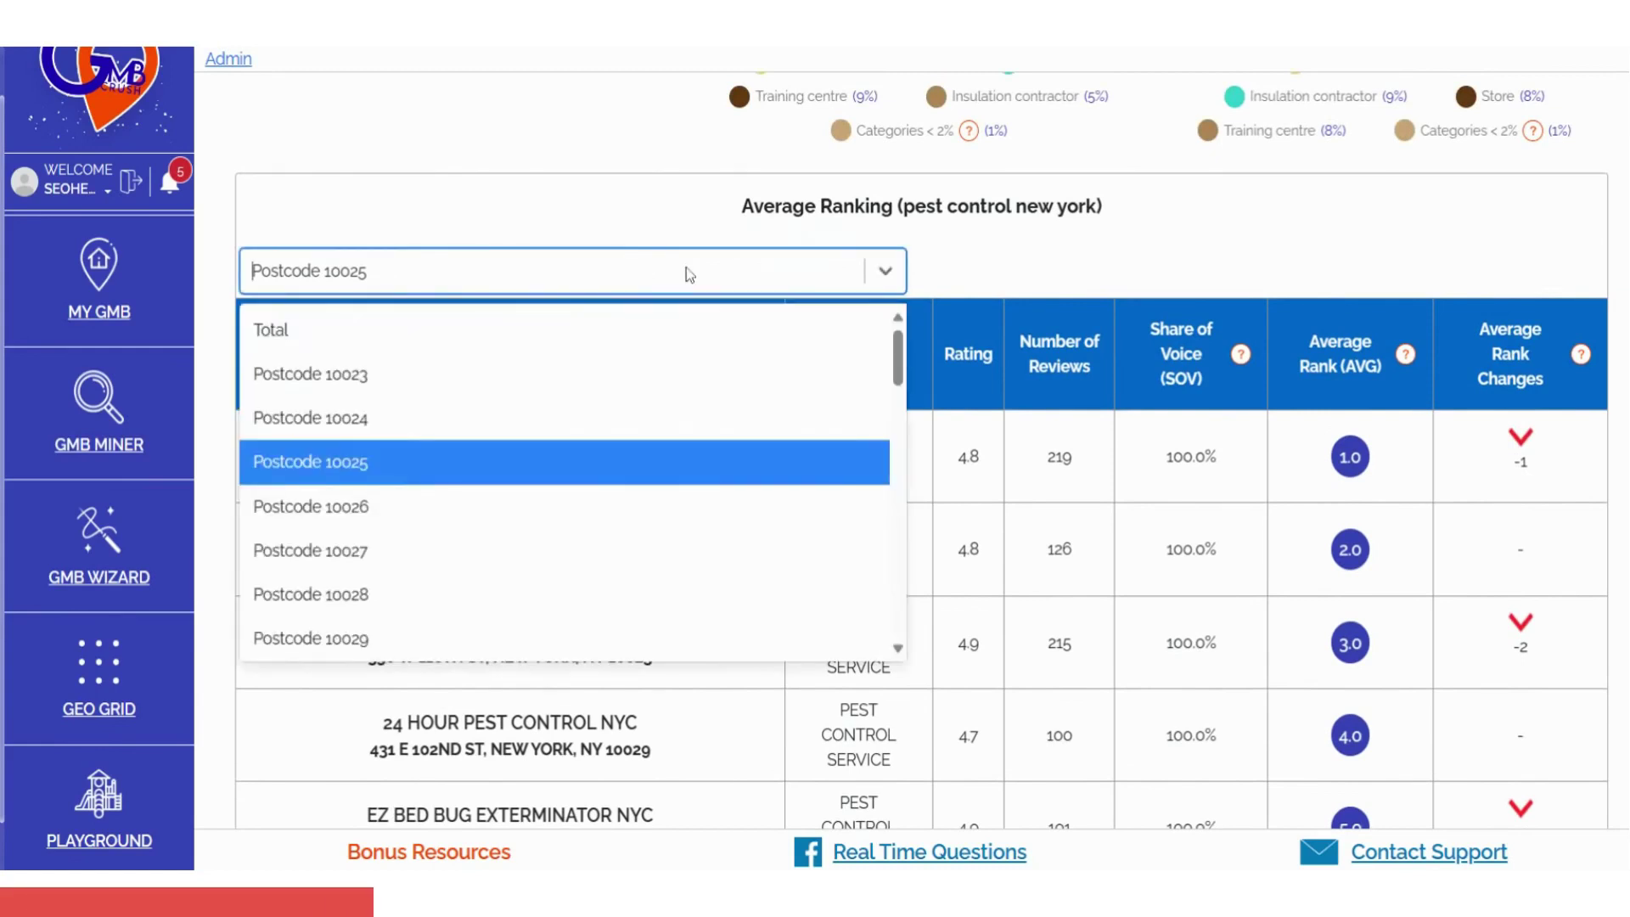
scroll(539, 361, "down", 1)
scroll(540, 361, "down", 2)
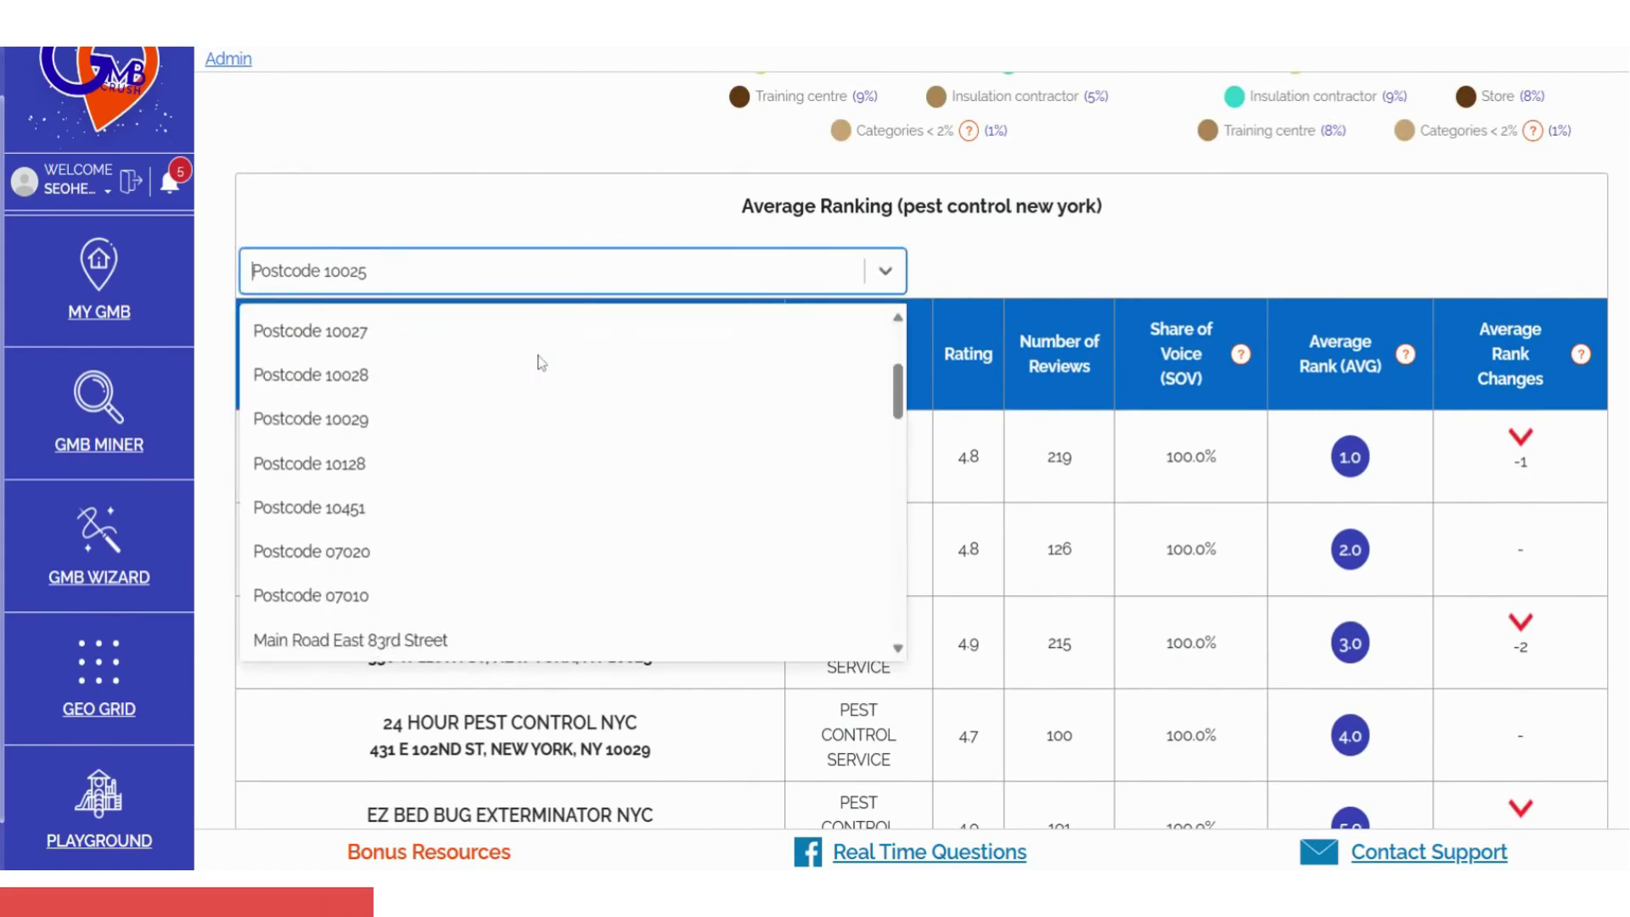
left_click(436, 512)
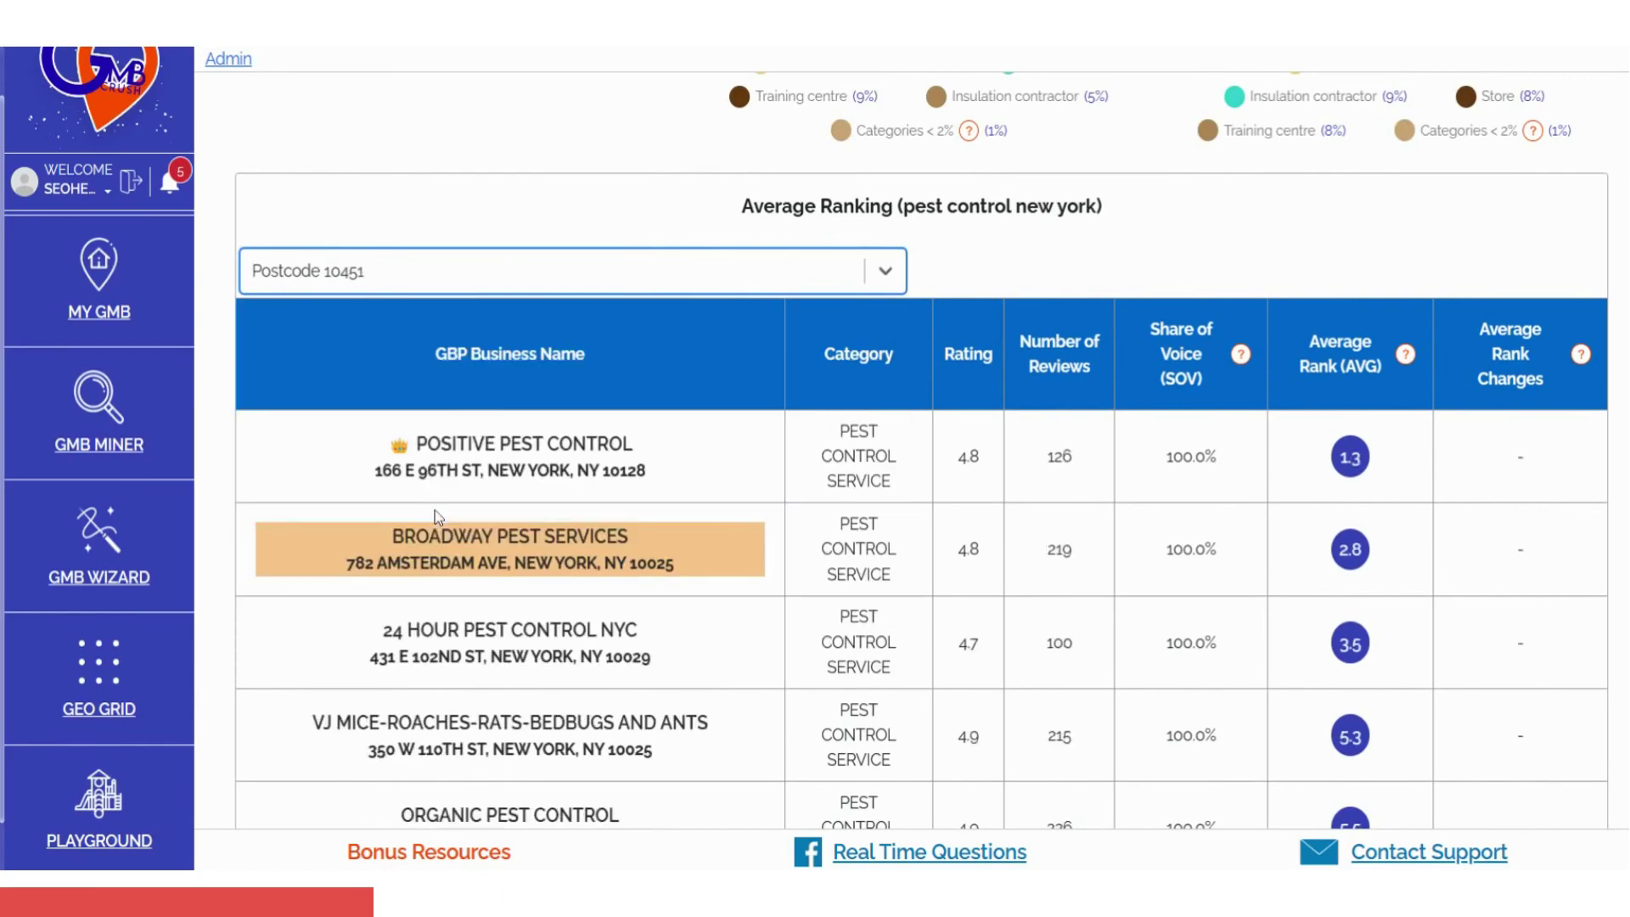
left_click(545, 289)
left_click(460, 418)
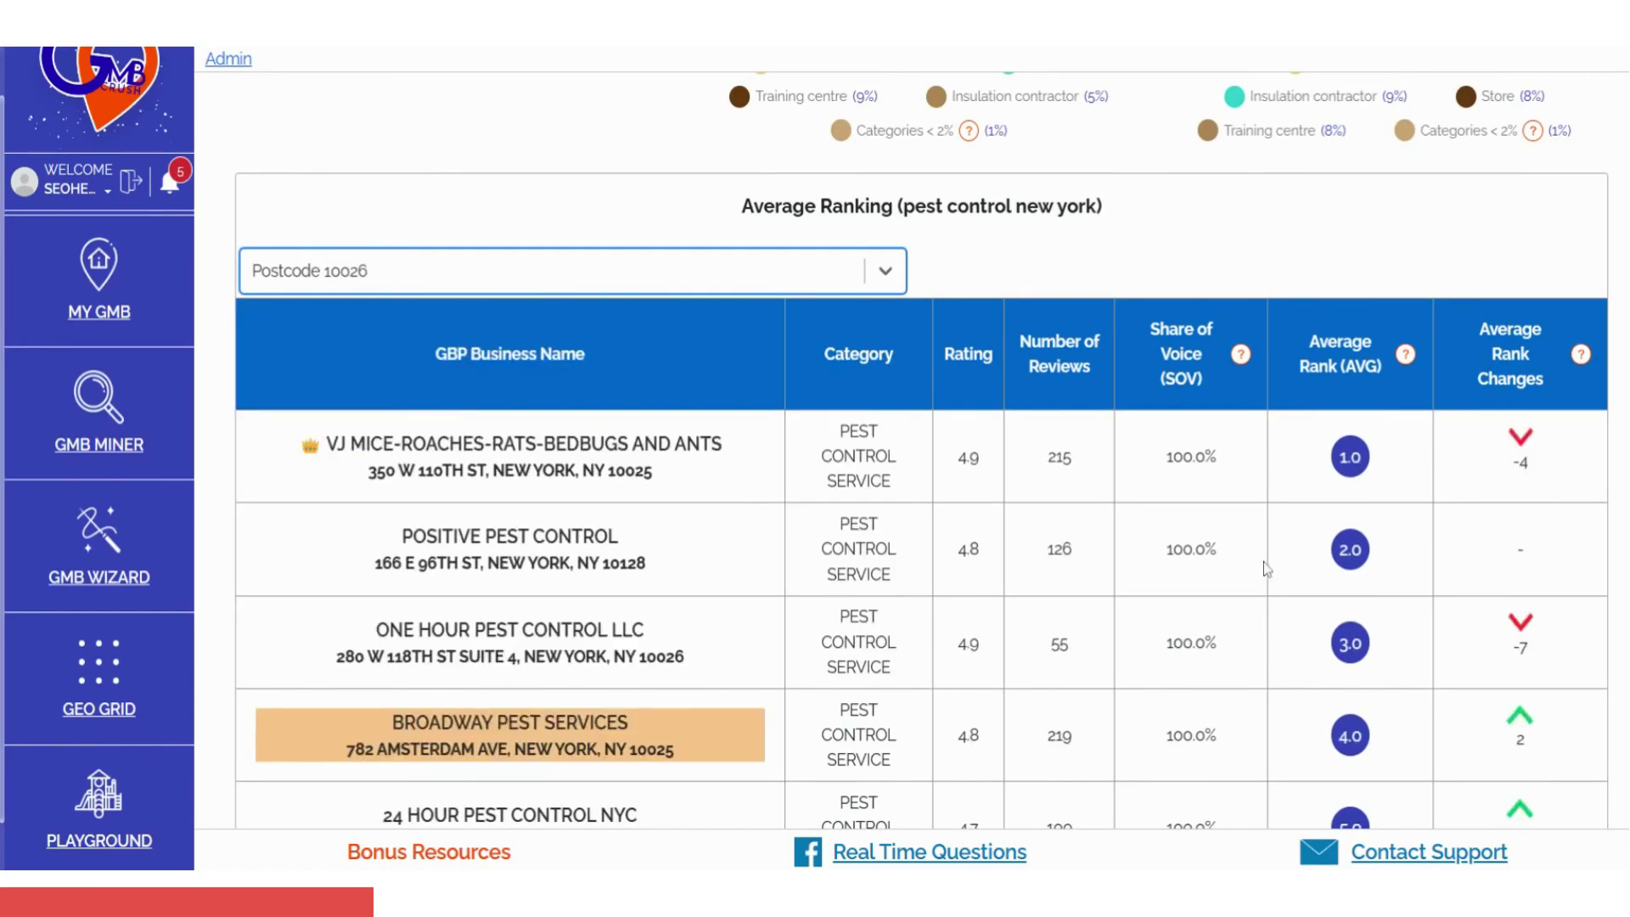
scroll(1266, 569, "down", 3)
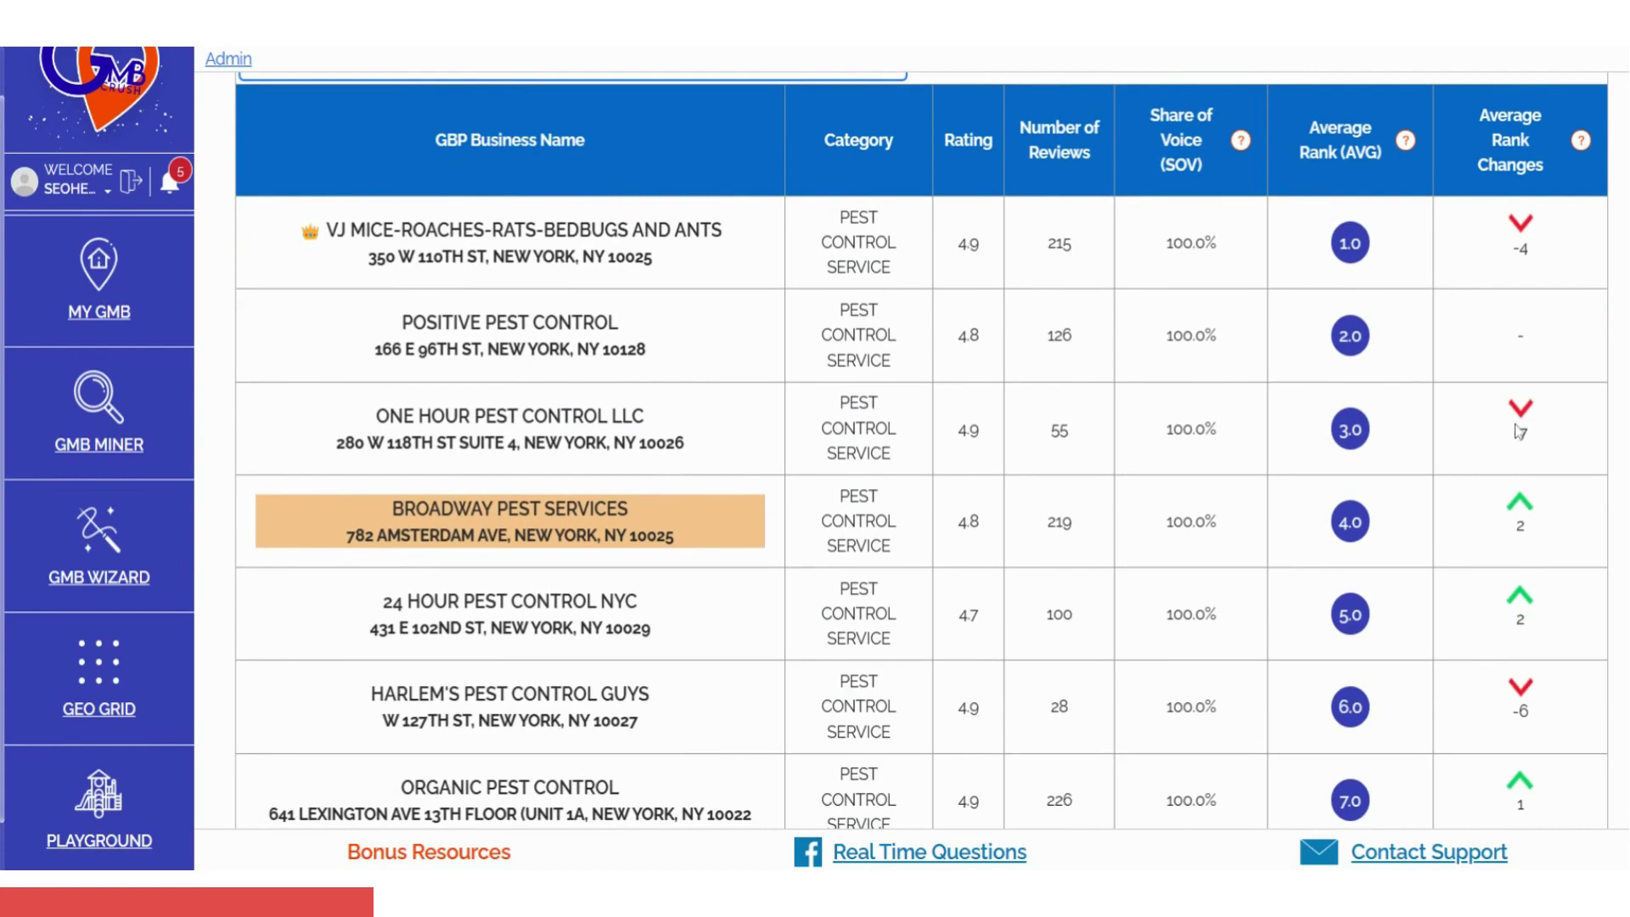
scroll(1439, 398, "down", 6)
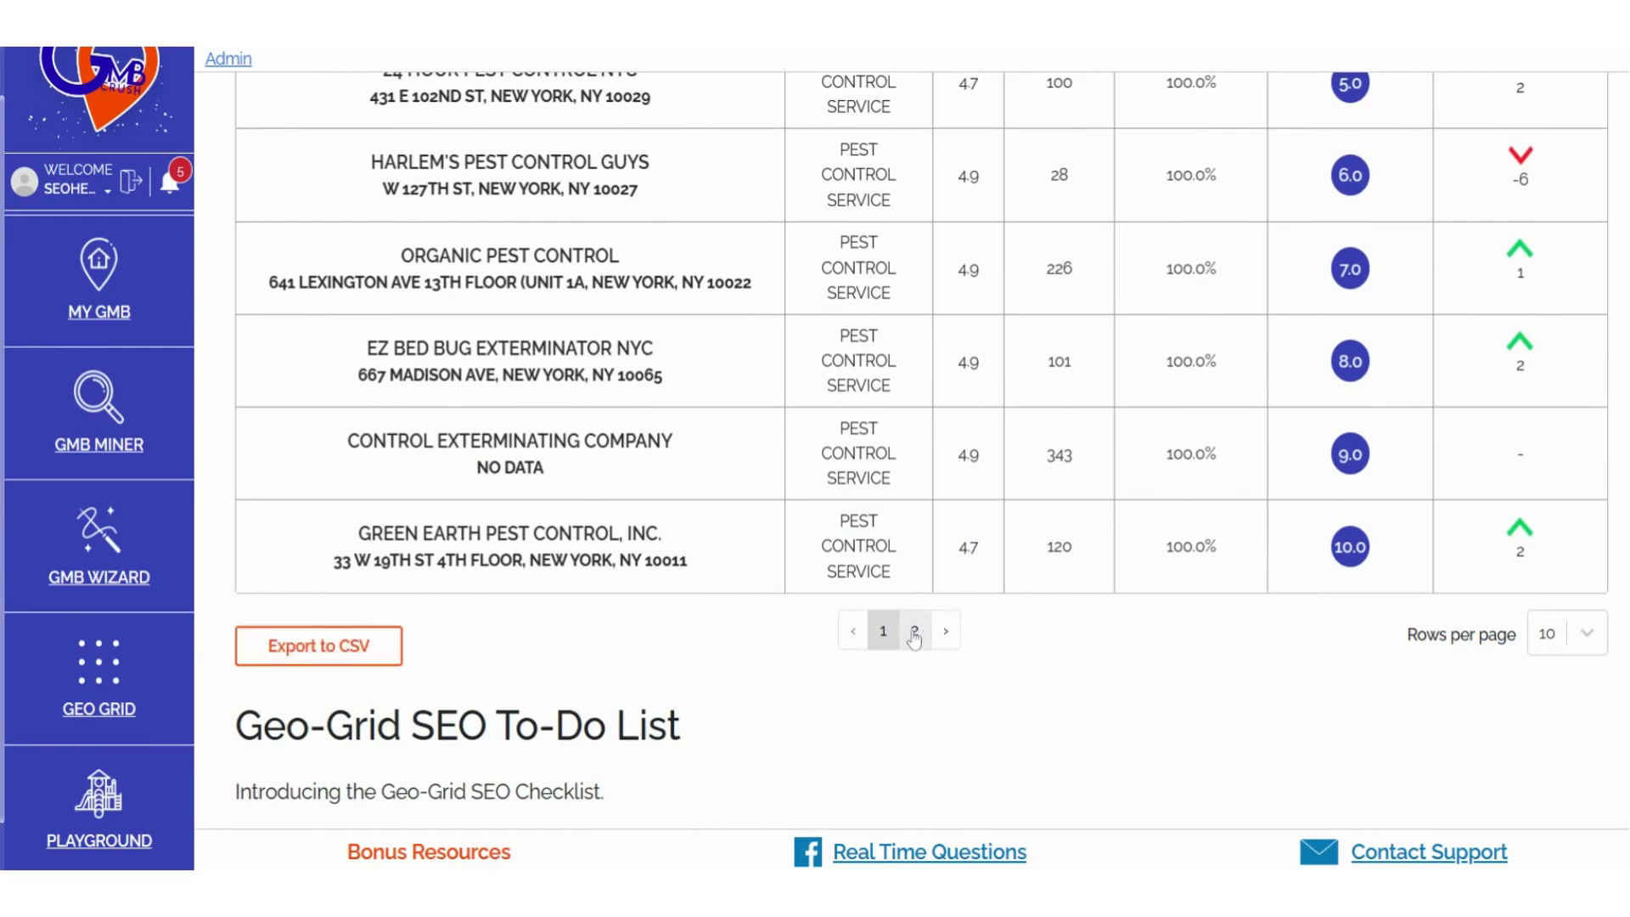
Step: Check the Rows per page options and keep 10 rows
left_click(1589, 650)
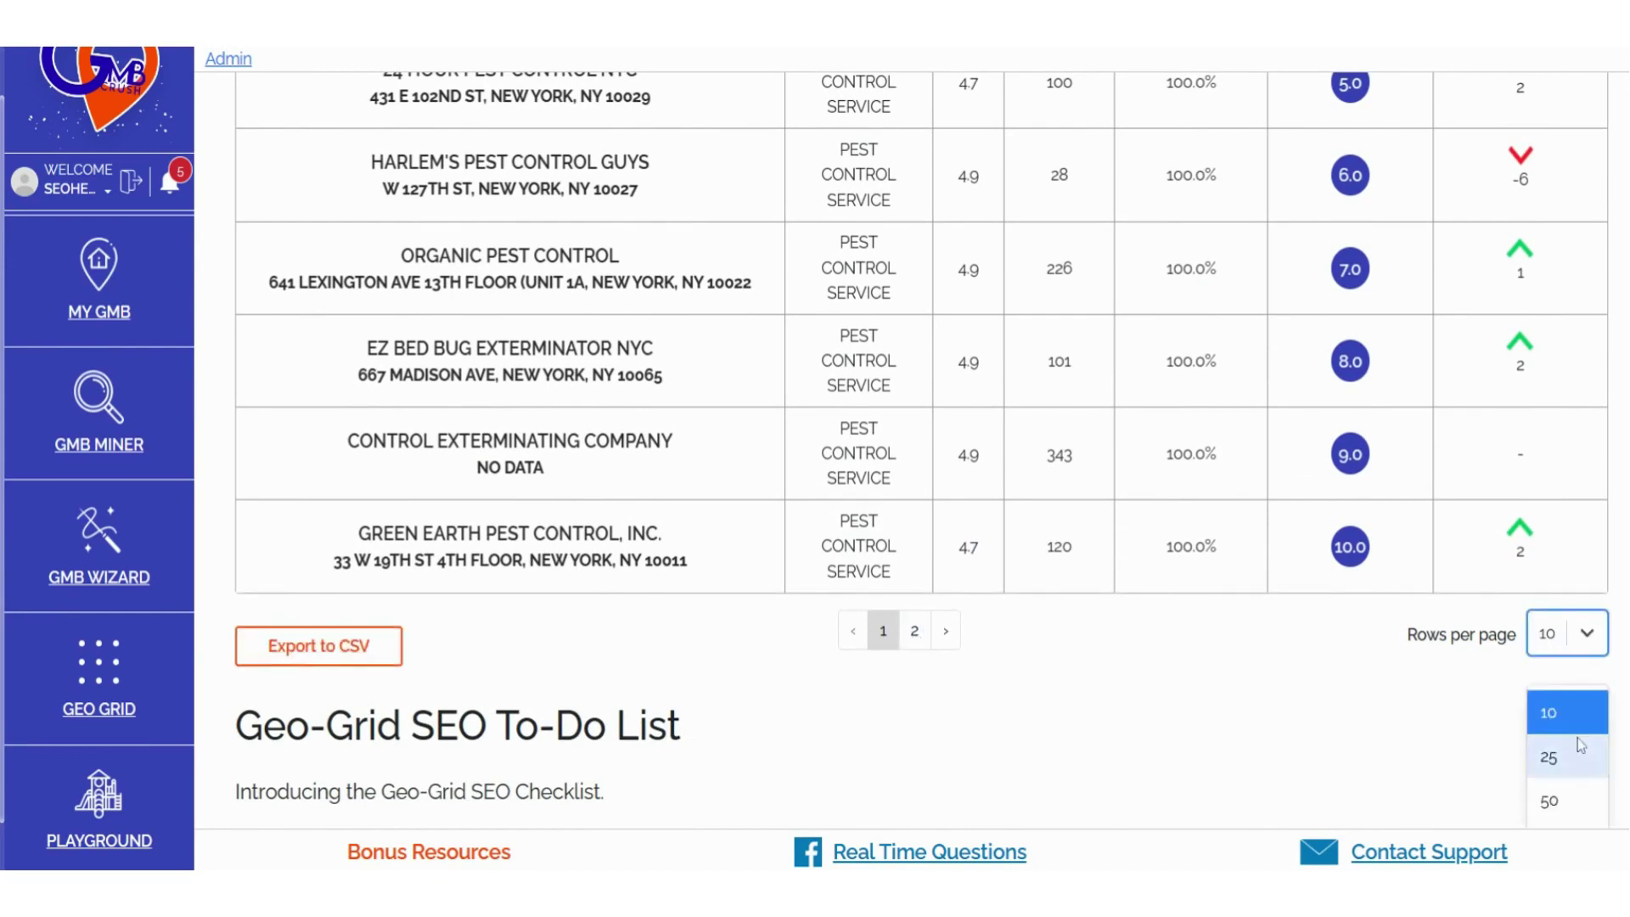
scroll(1558, 790, "down", 1)
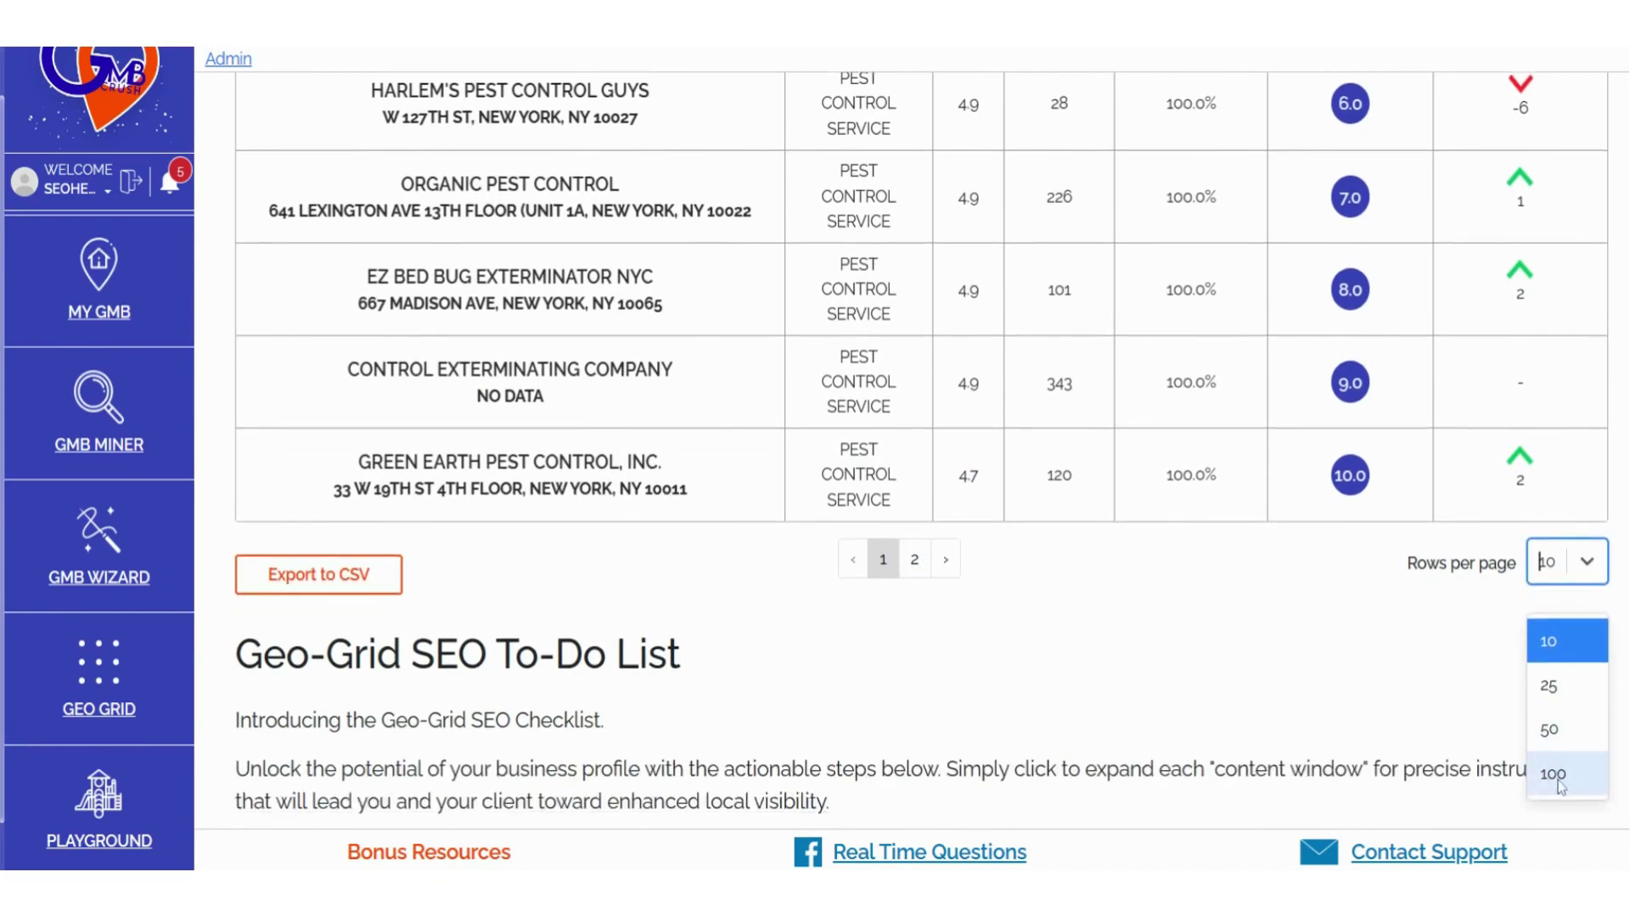
left_click(1083, 568)
Step: Scroll down to the Geo-Grid SEO To-Do List heading and its Week sections
scroll(1084, 567, "down", 3)
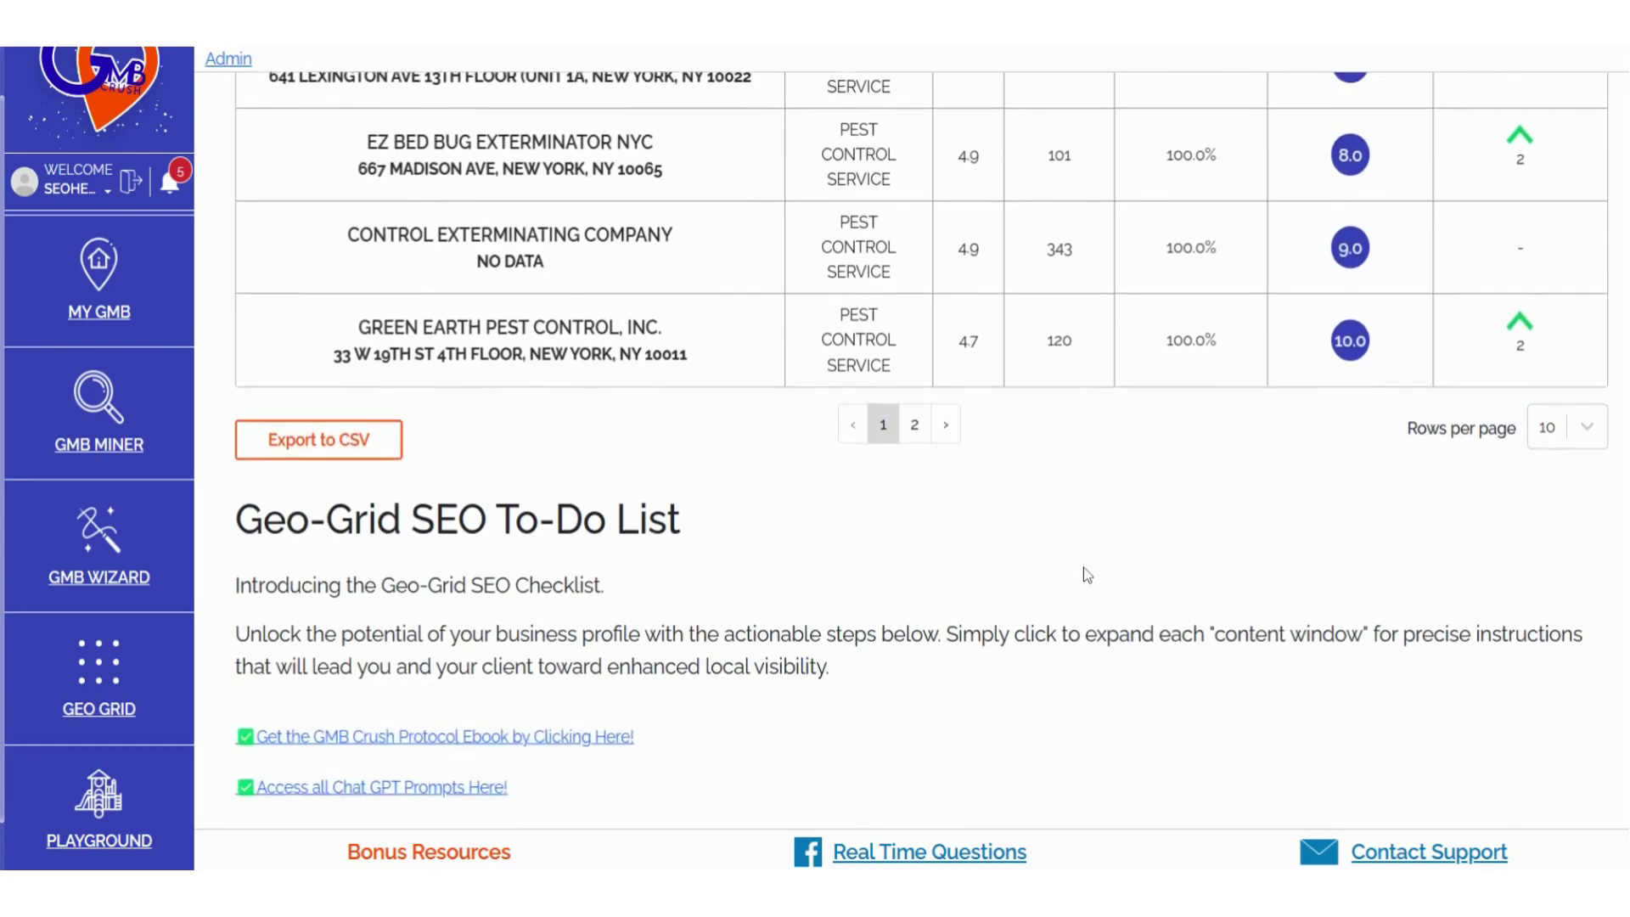
scroll(1083, 568, "down", 1)
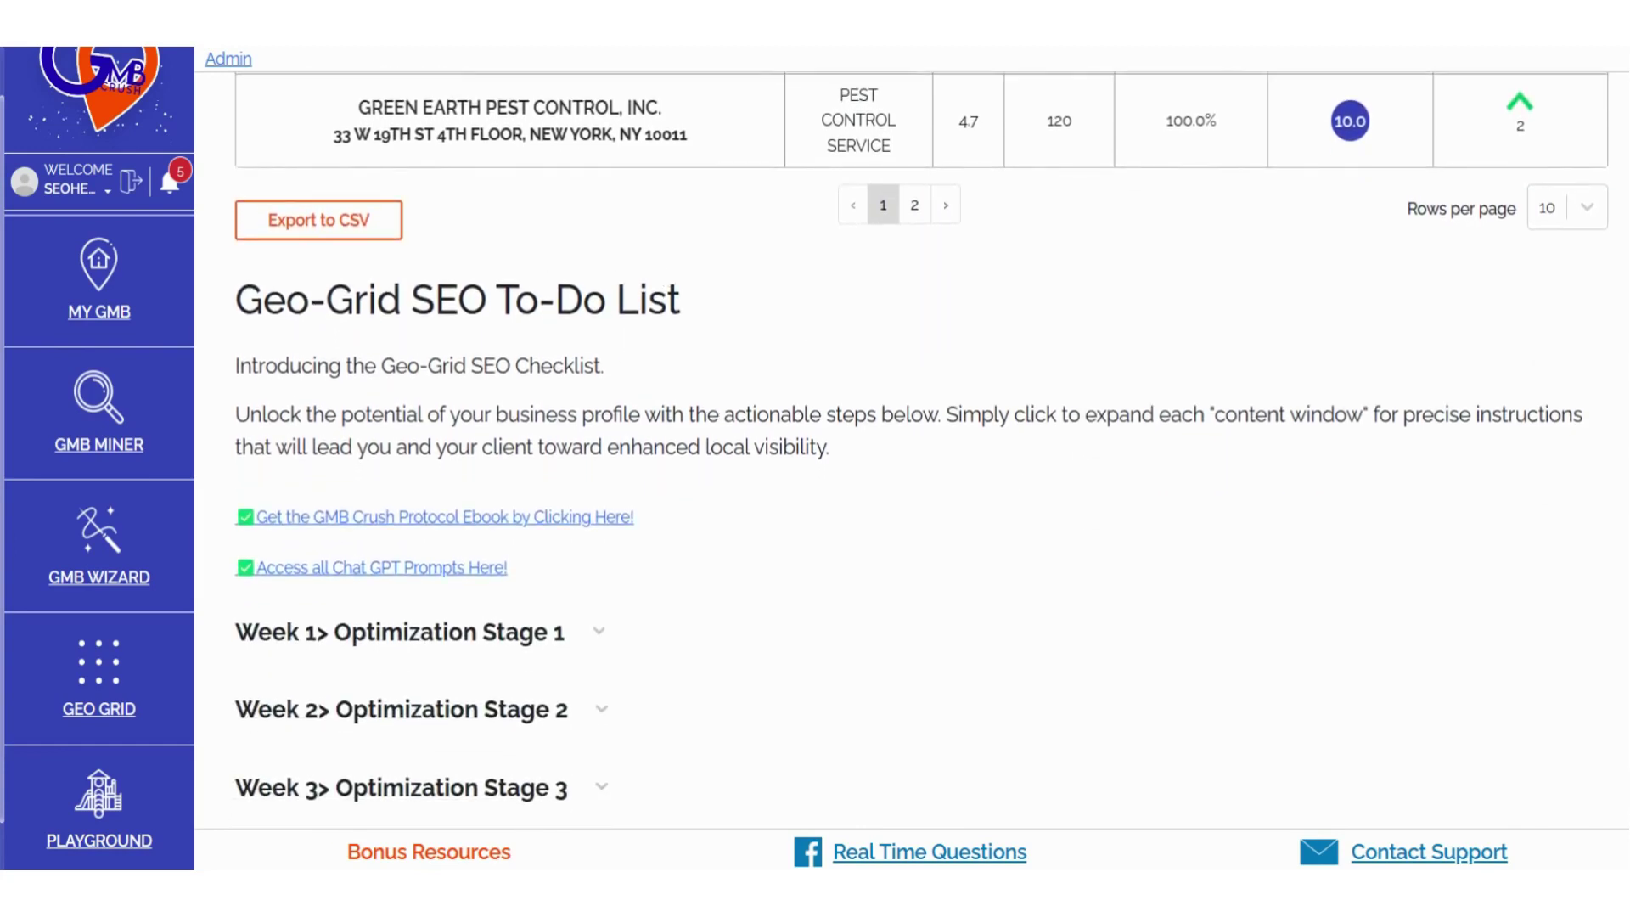
triple_click(450, 299)
left_click(450, 299)
scroll(695, 569, "down", 1)
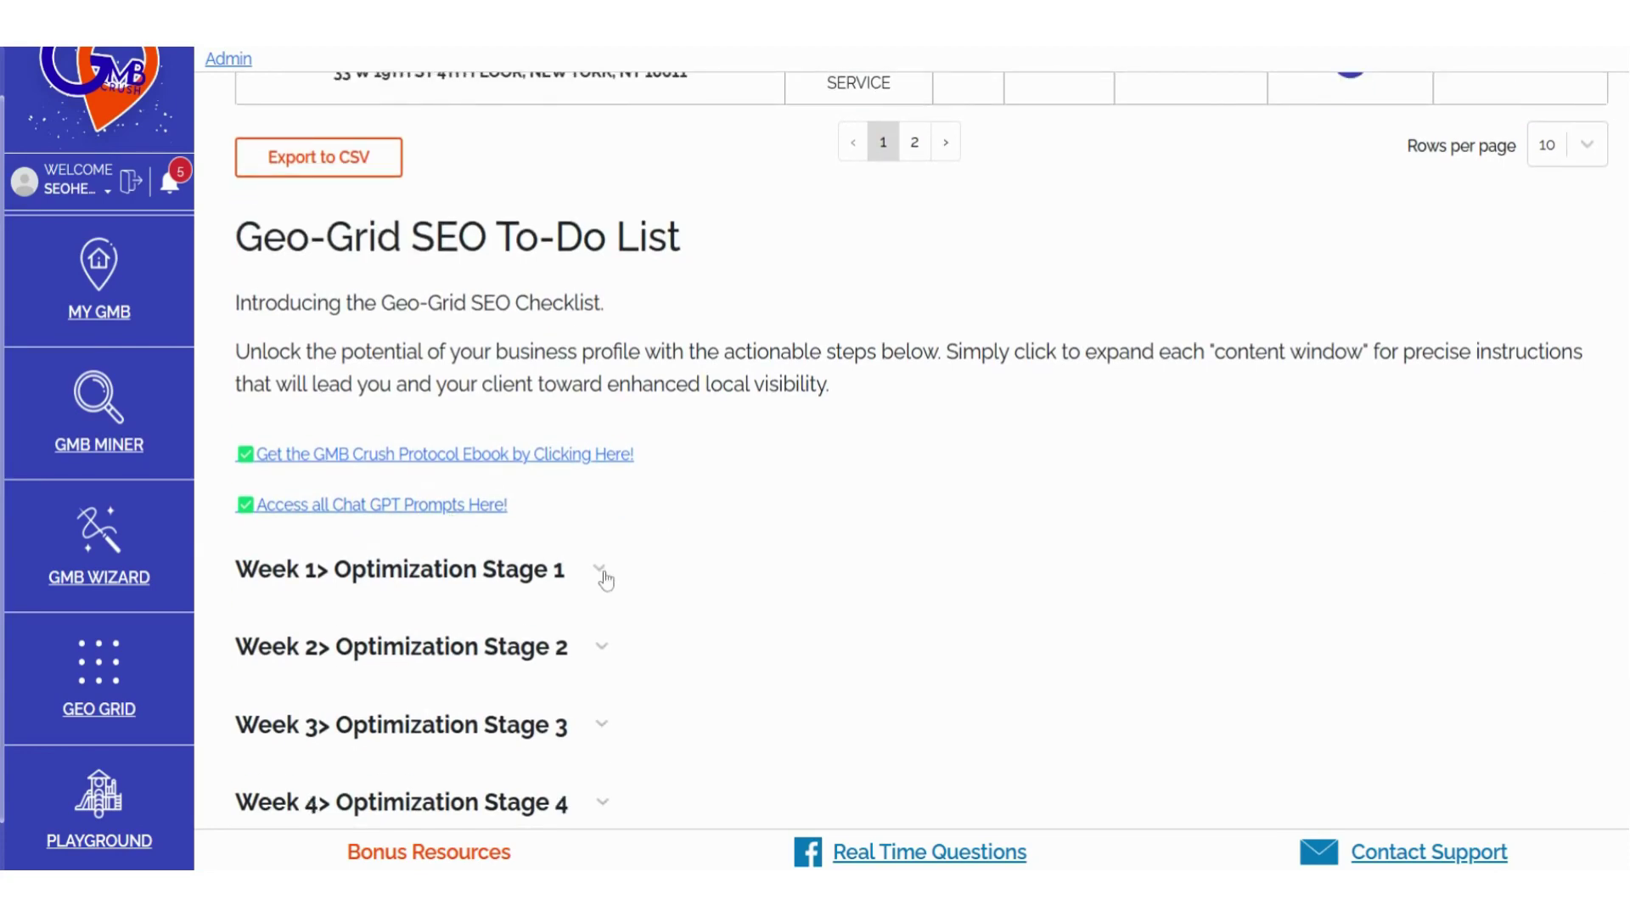
Step: Expand Week 1> Optimization Stage 1 and scroll through its steps and training videos
left_click(600, 569)
scroll(722, 539, "down", 5)
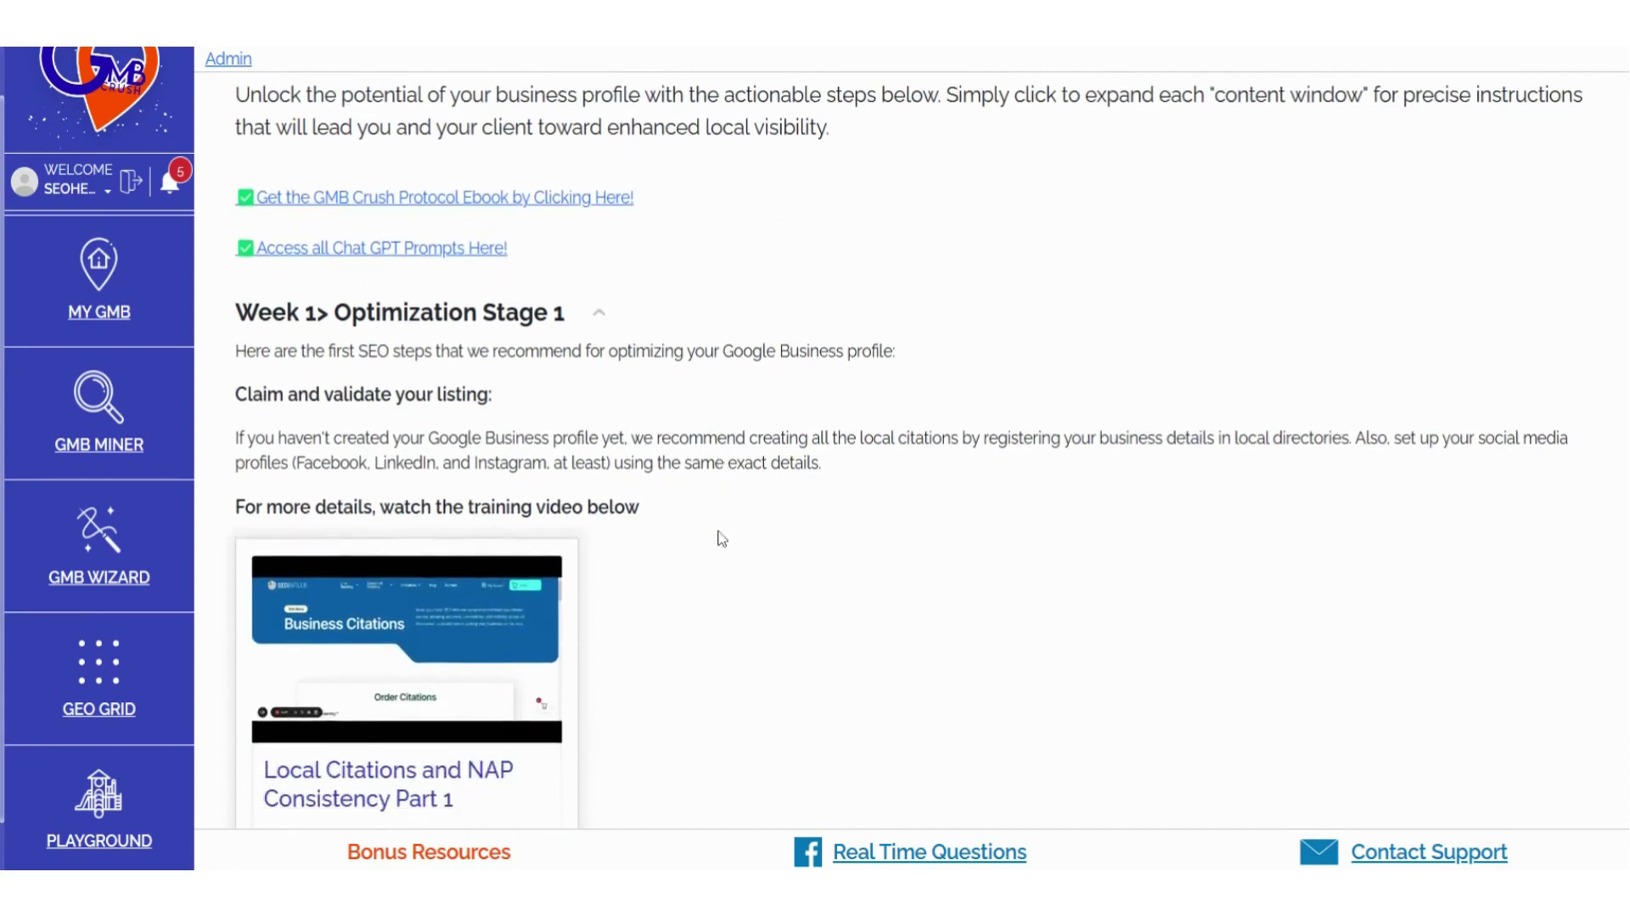
scroll(722, 539, "down", 1)
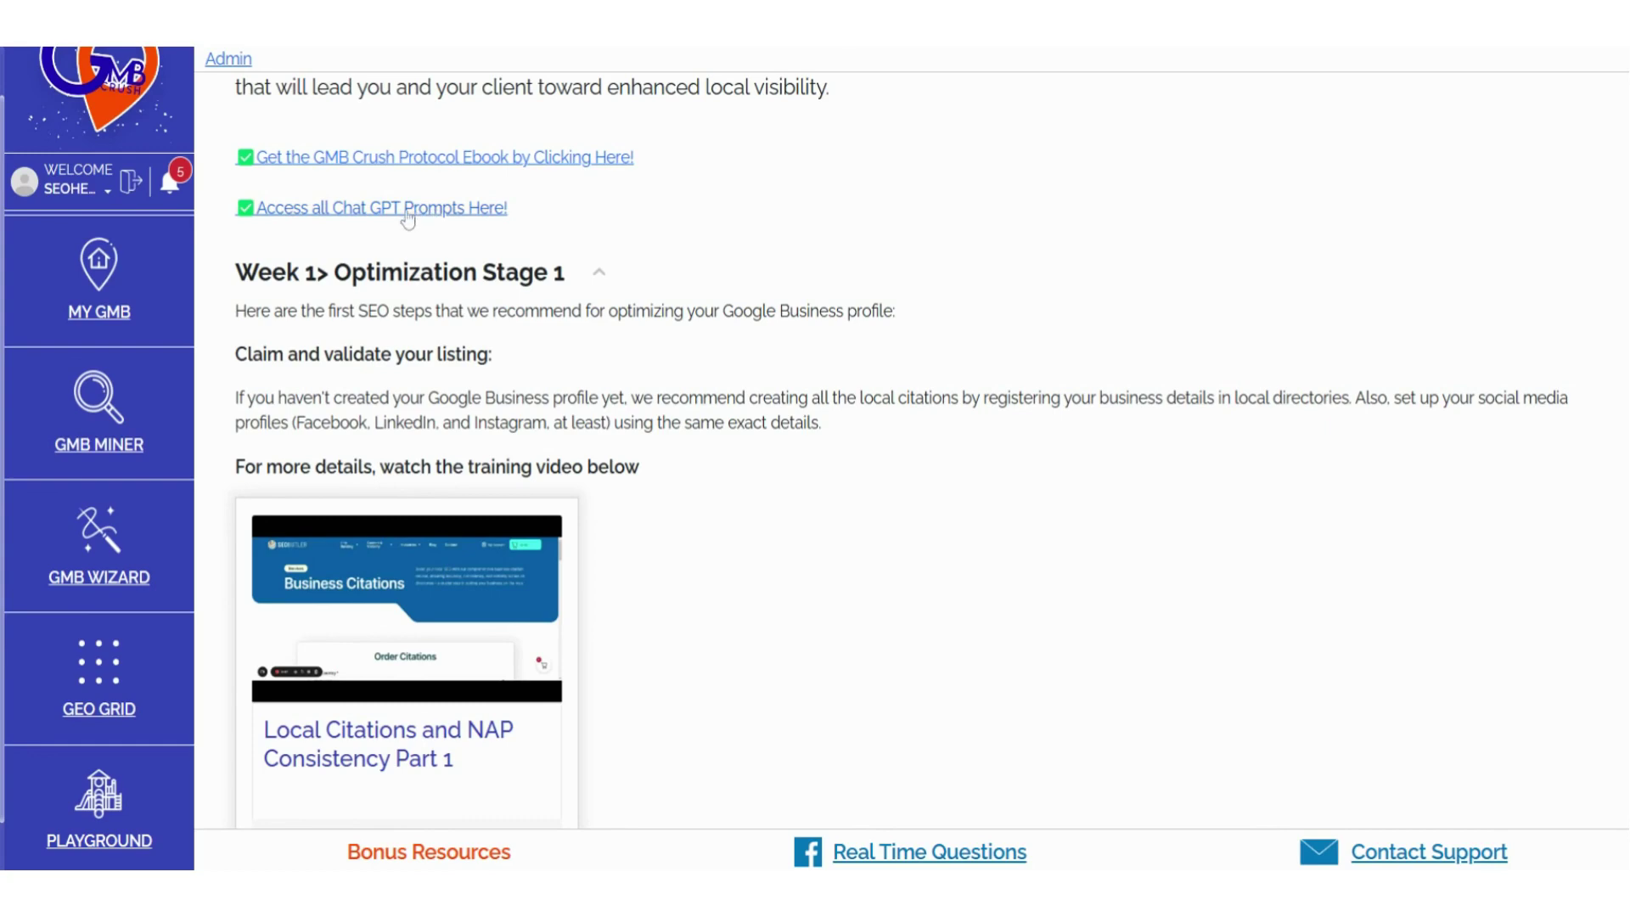
scroll(677, 363, "down", 5)
scroll(677, 364, "down", 11)
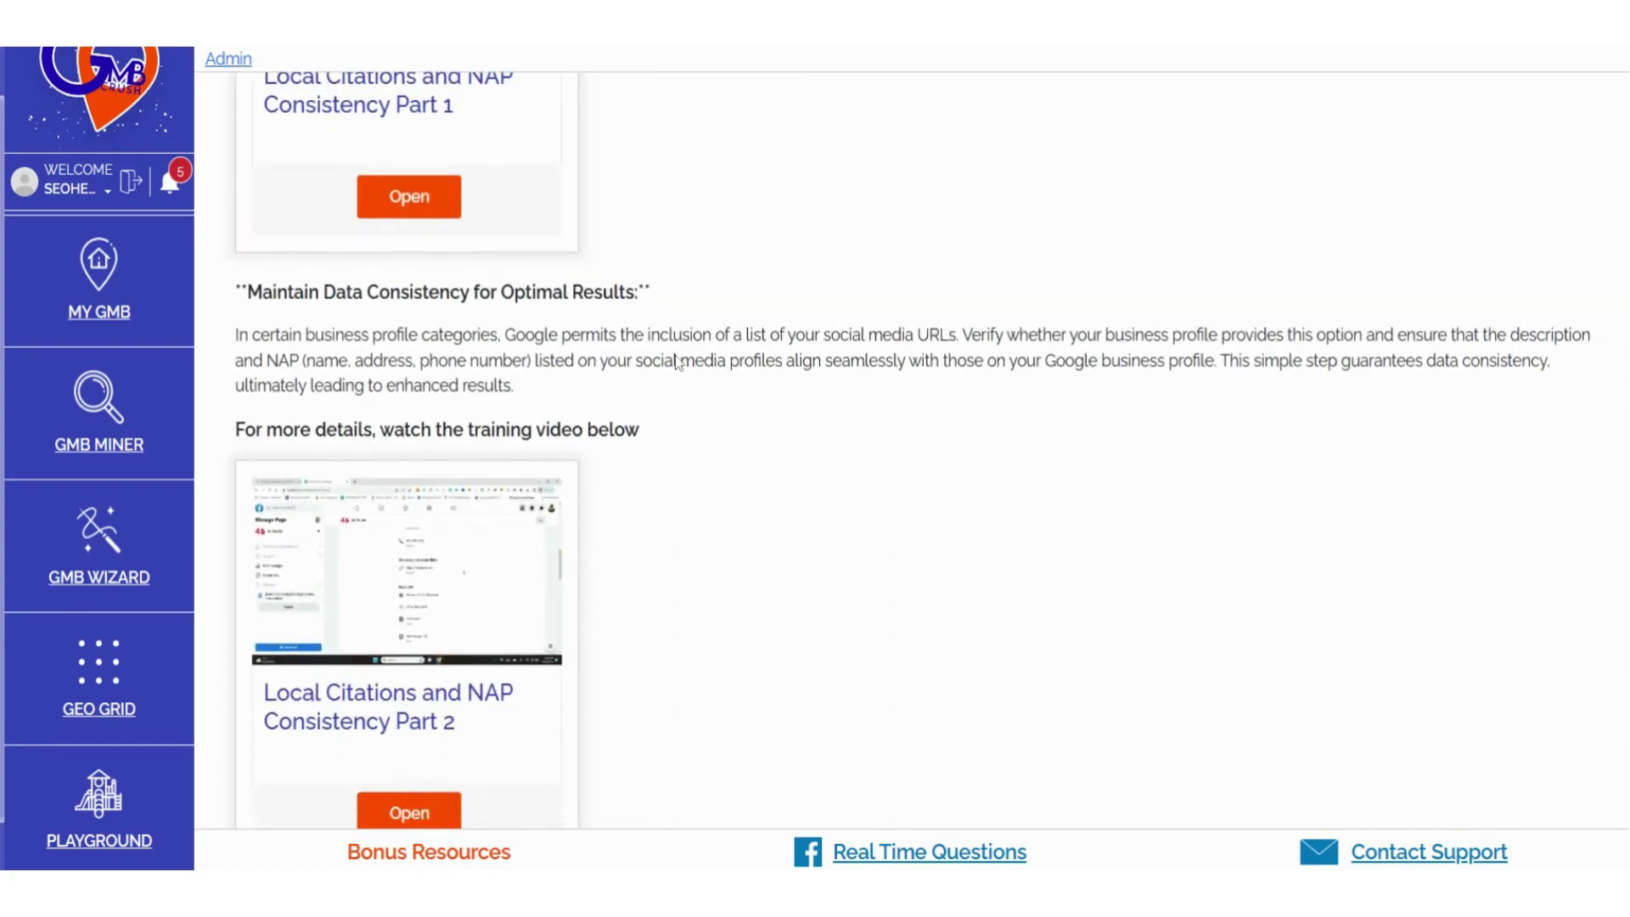
scroll(906, 450, "down", 11)
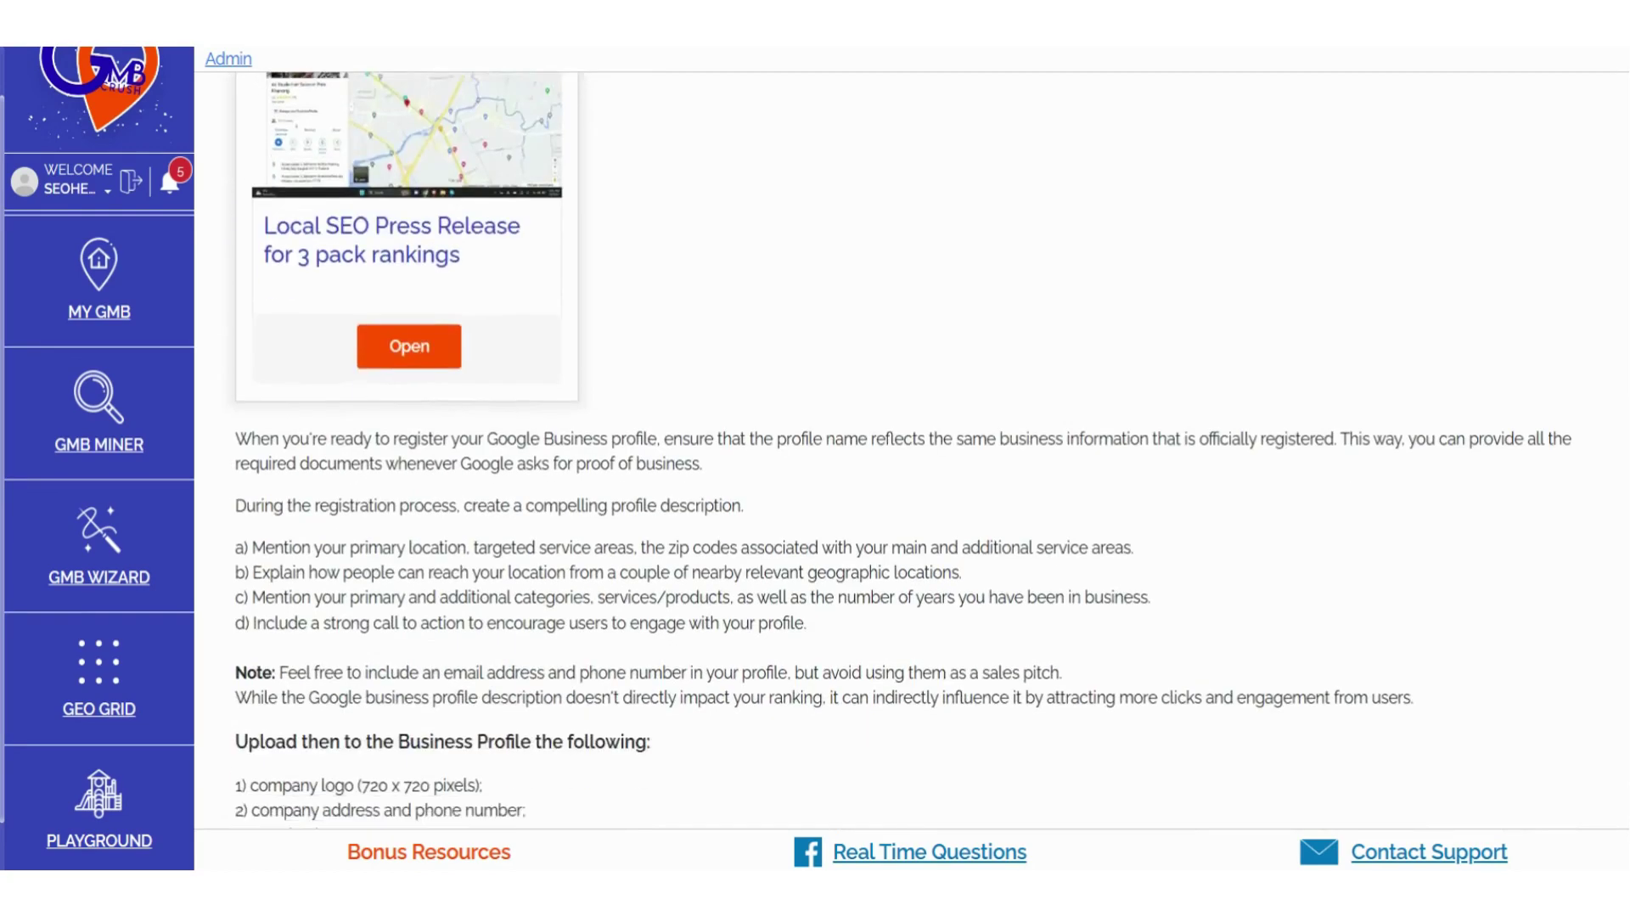
scroll(905, 451, "down", 14)
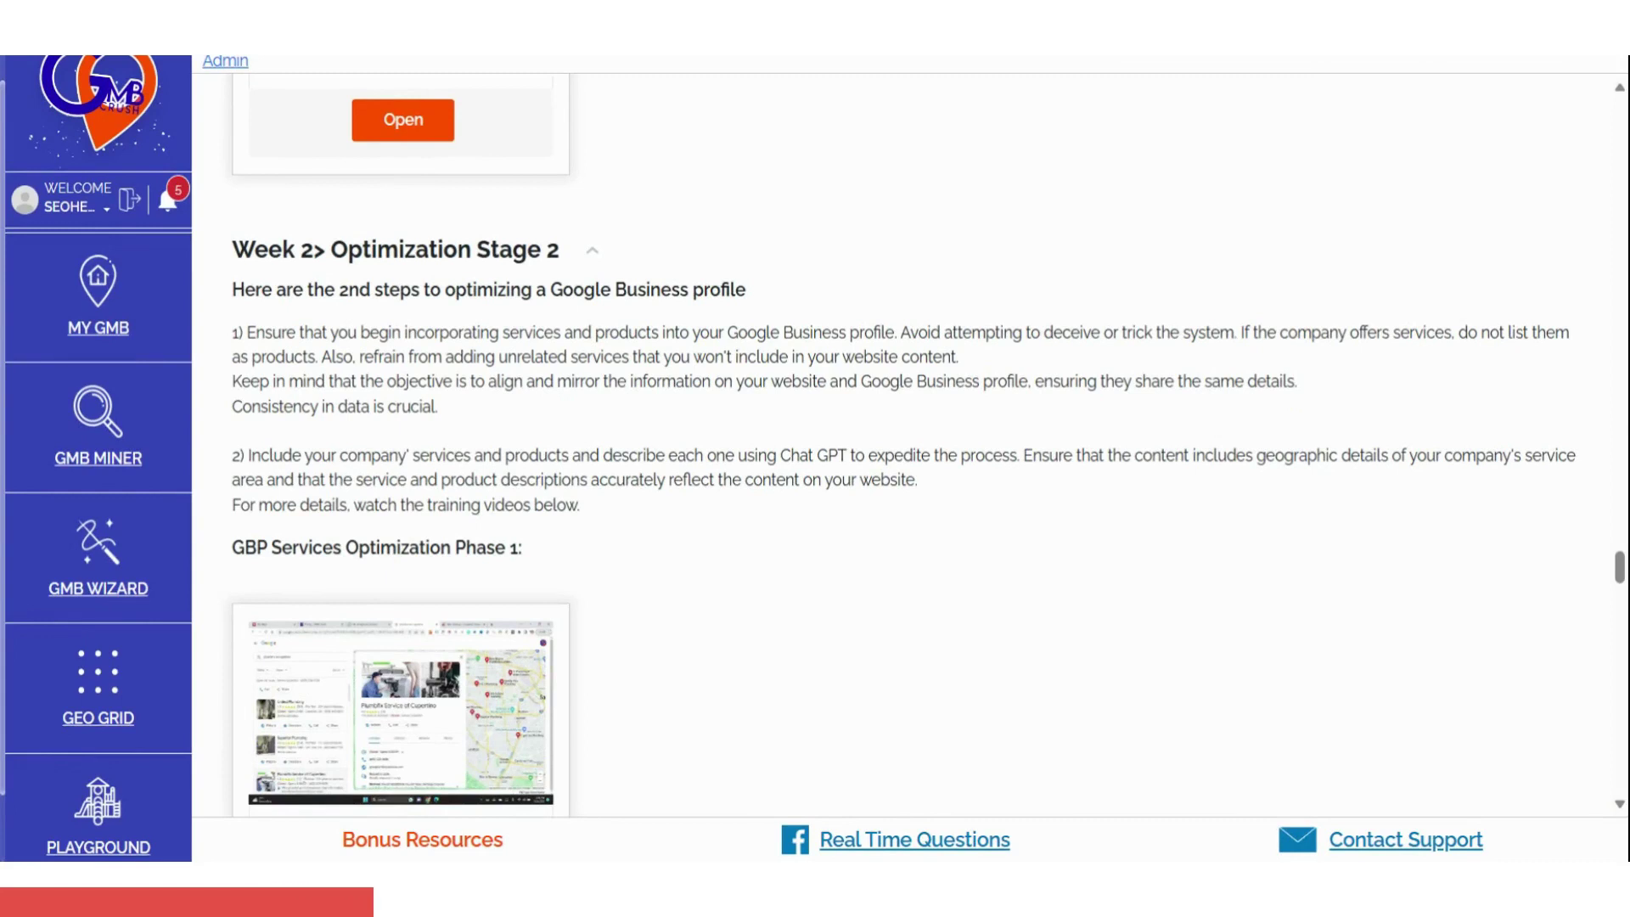
Step: Scroll through the Week 2> Optimization Stage 2 steps
scroll(897, 328, "down", 4)
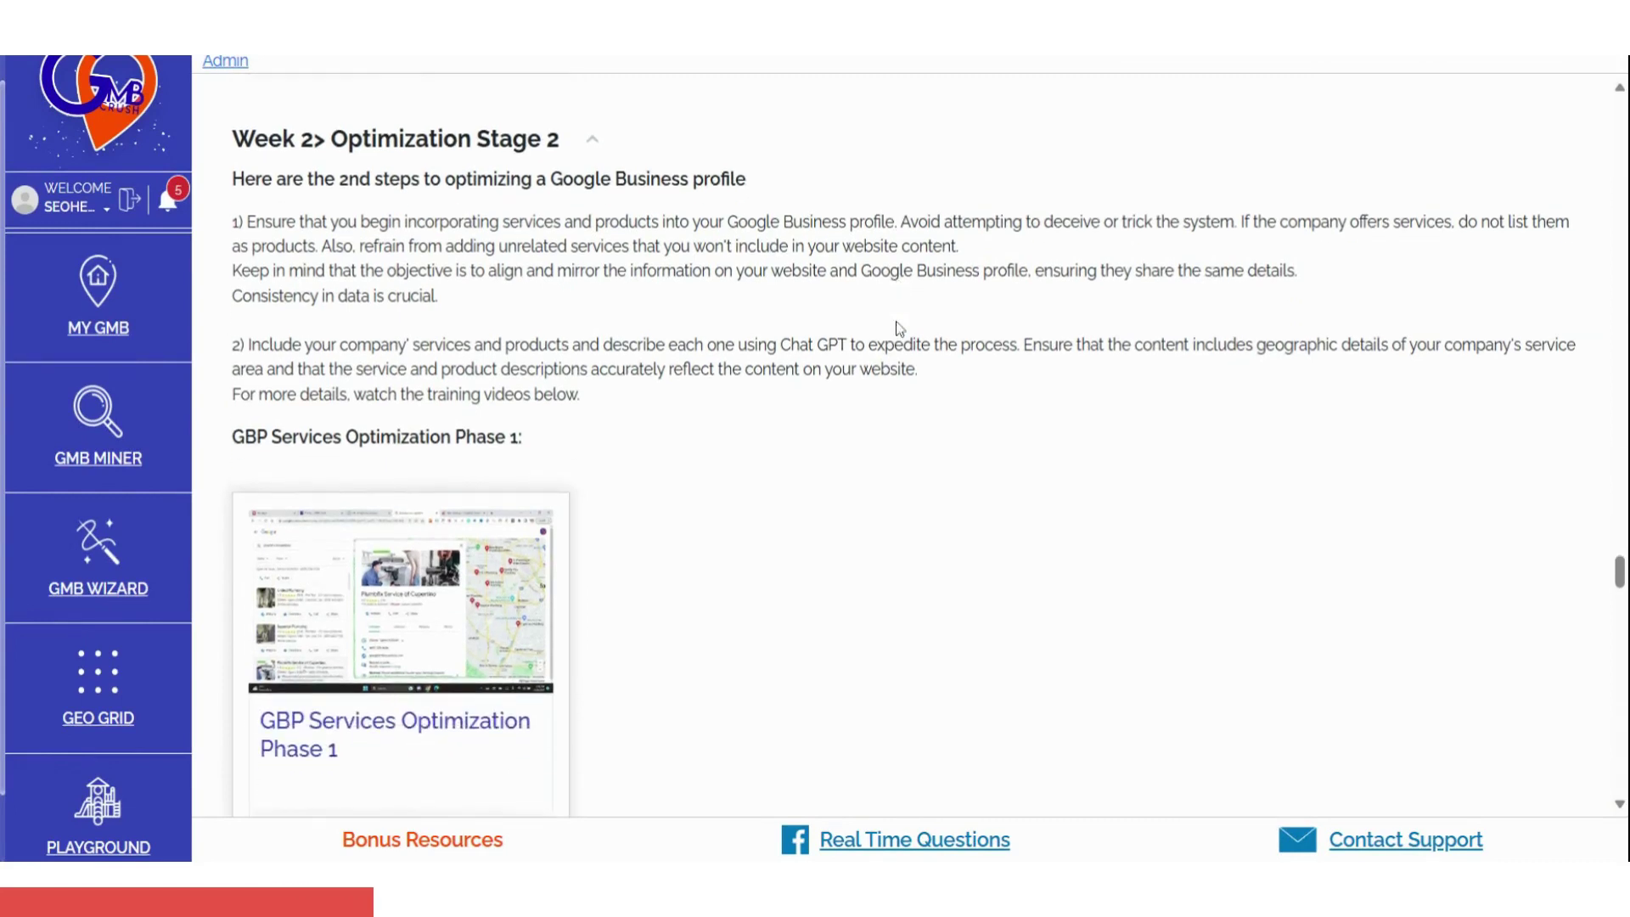
scroll(897, 425, "down", 4)
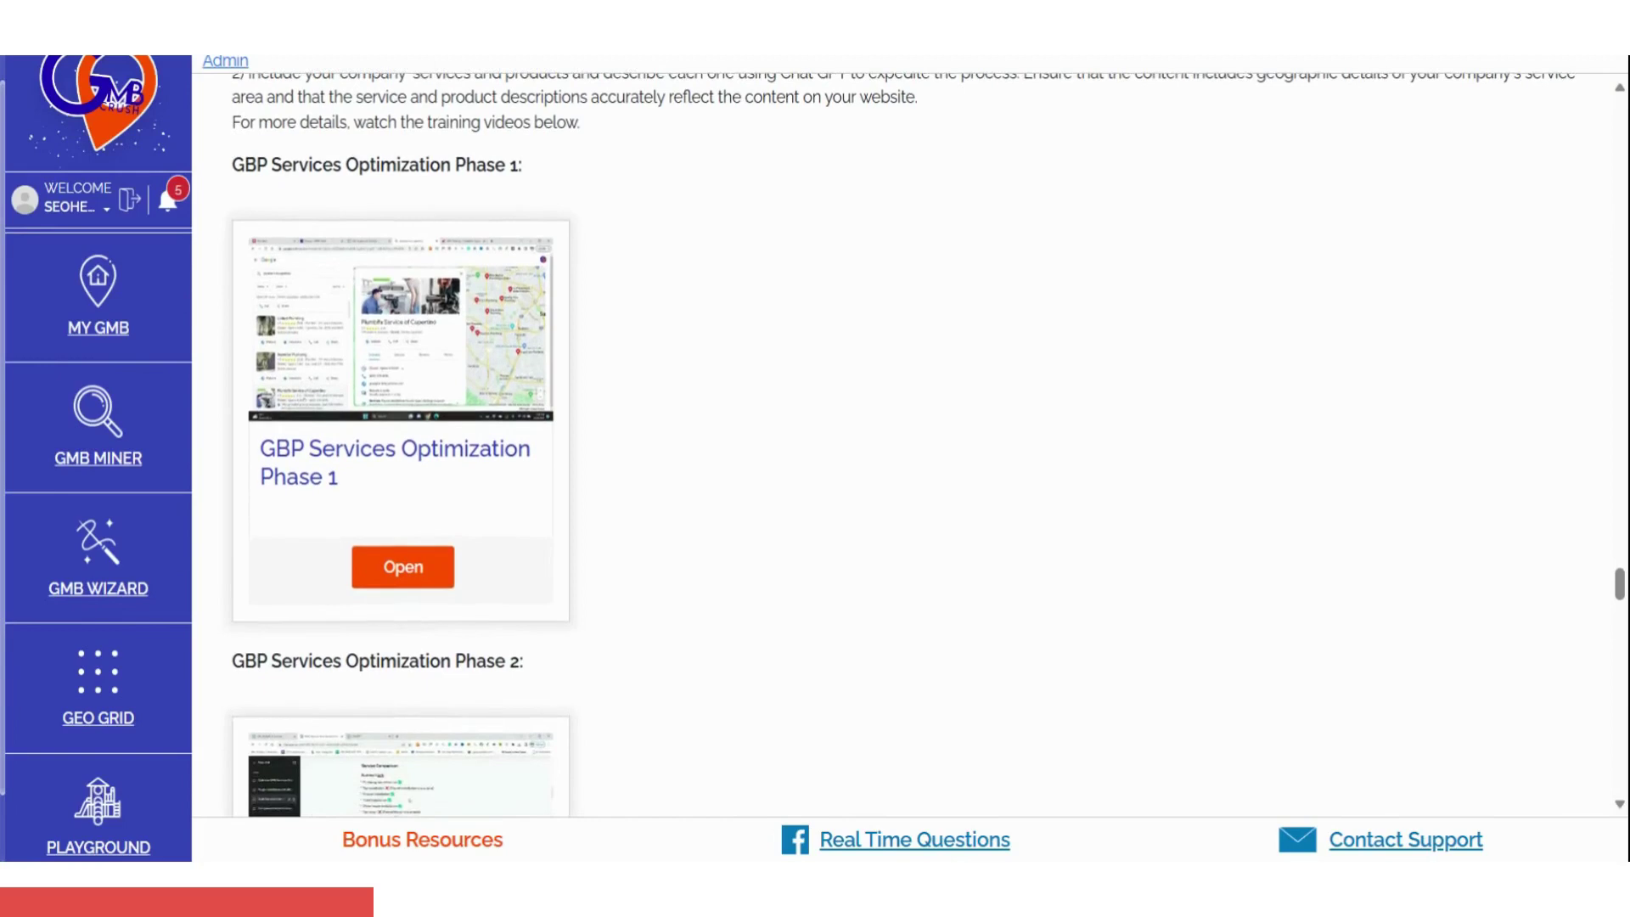
scroll(897, 425, "down", 1)
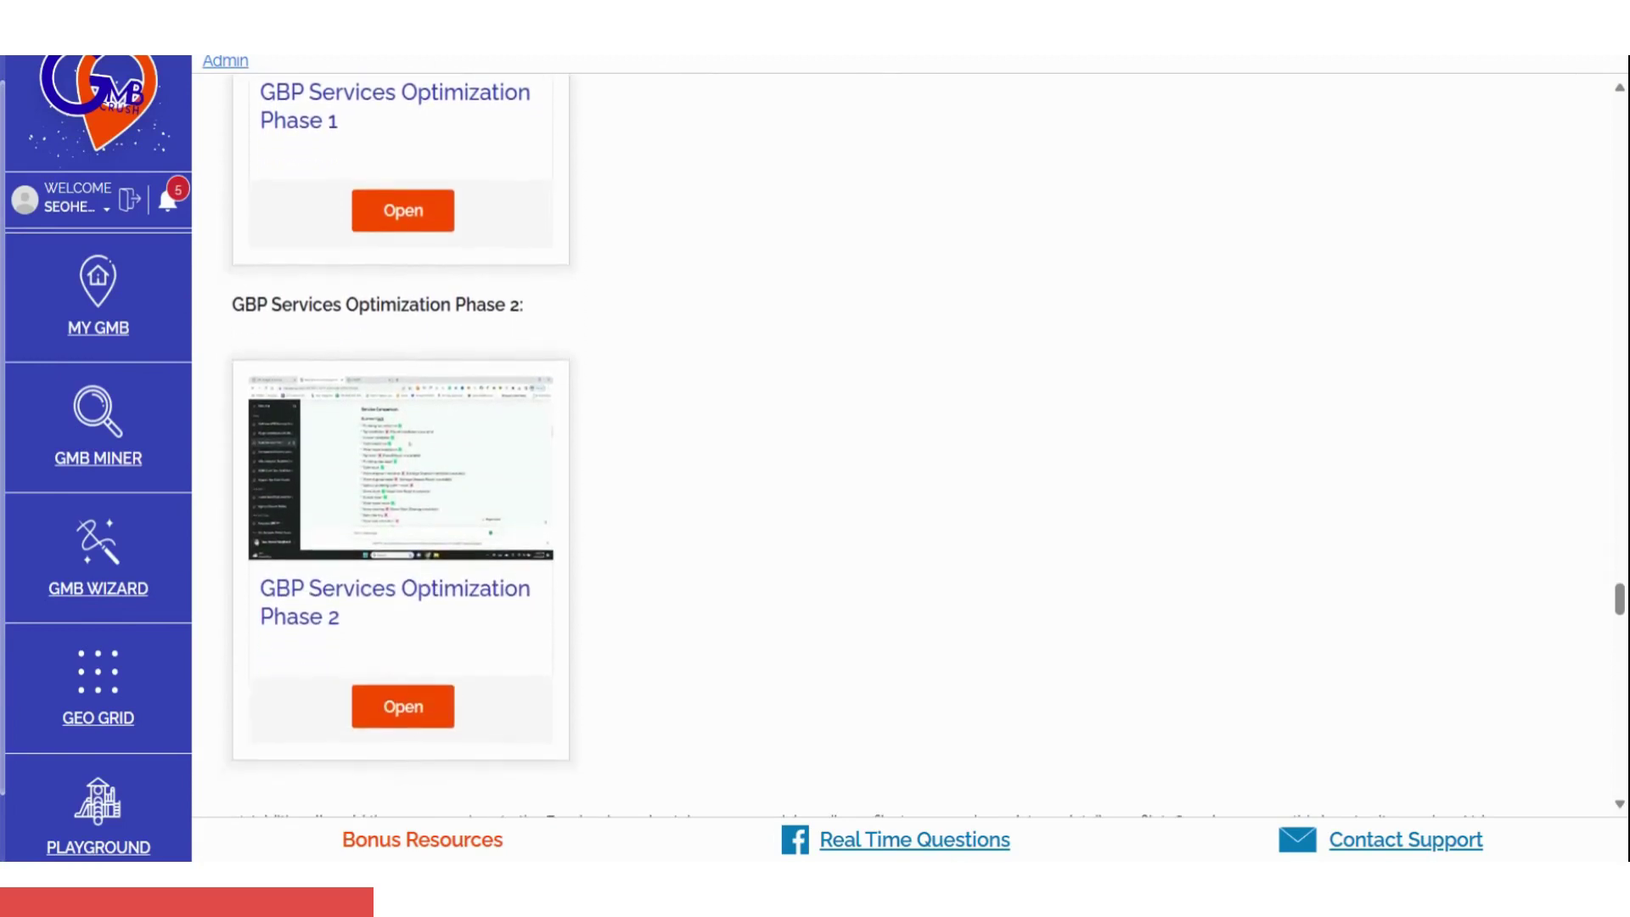
scroll(537, 203, "down", 3)
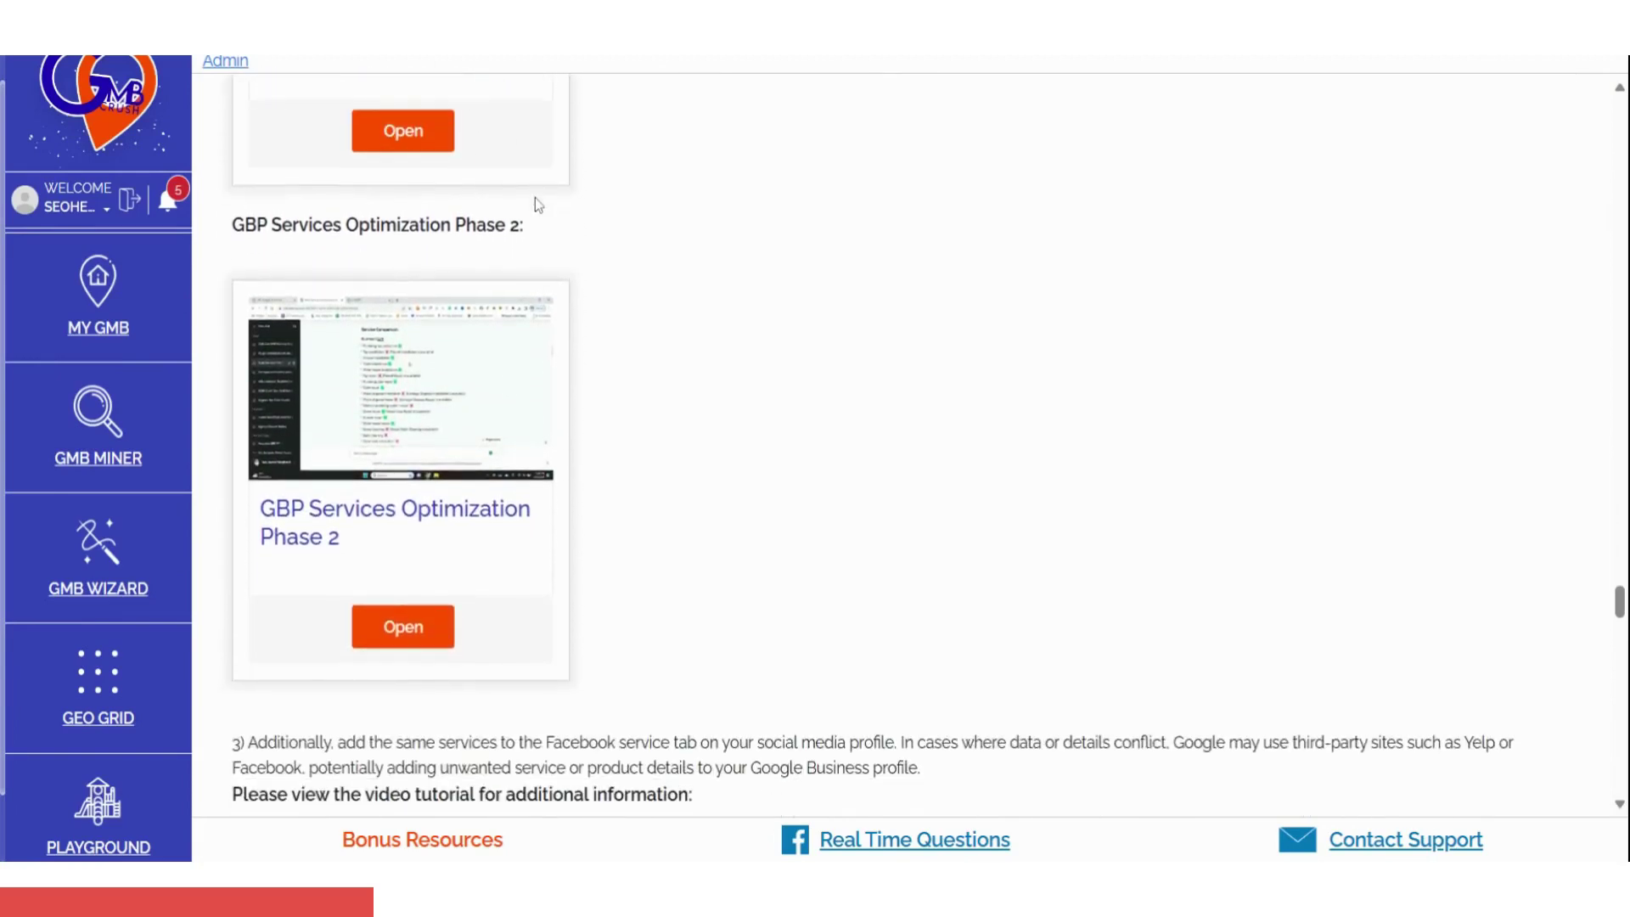
scroll(535, 204, "down", 4)
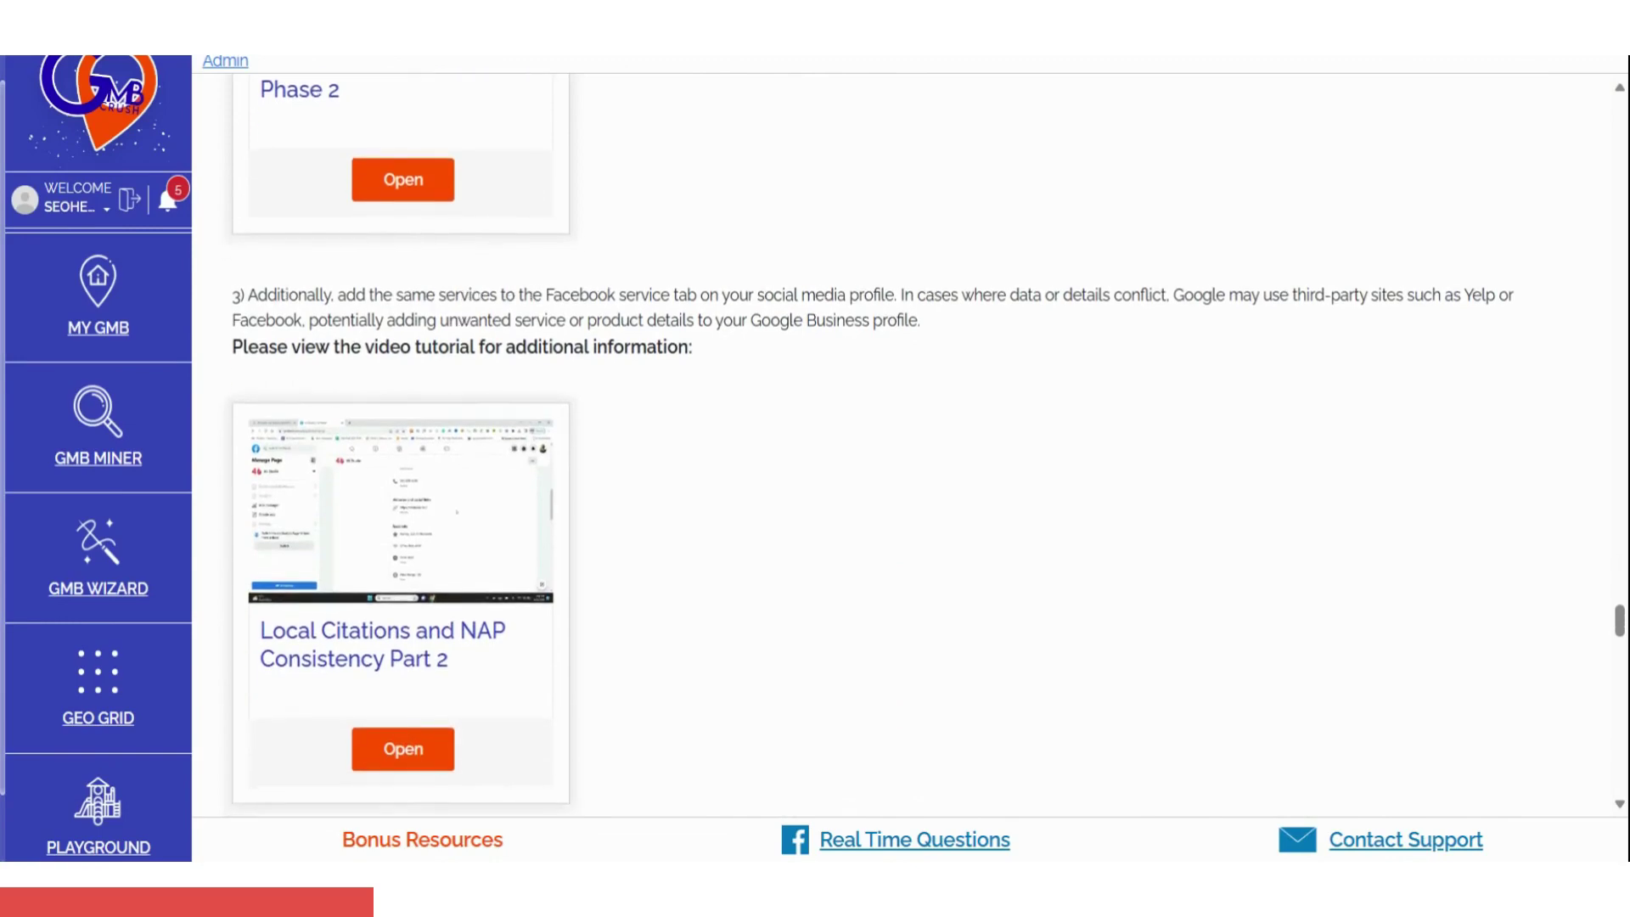
scroll(892, 442, "down", 6)
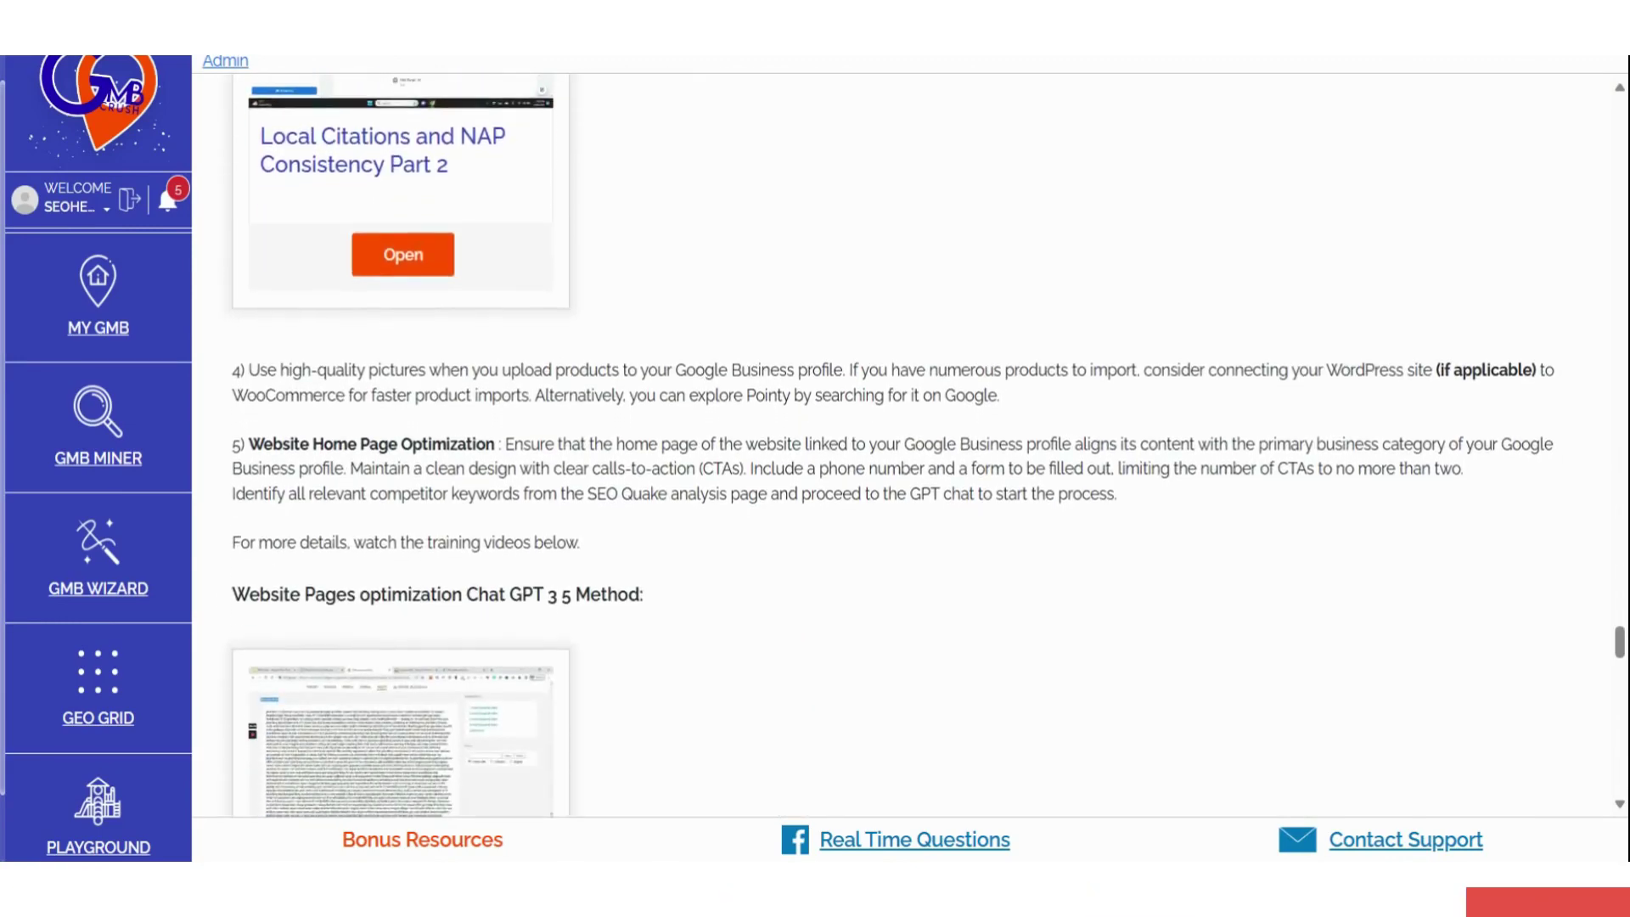
scroll(892, 442, "down", 4)
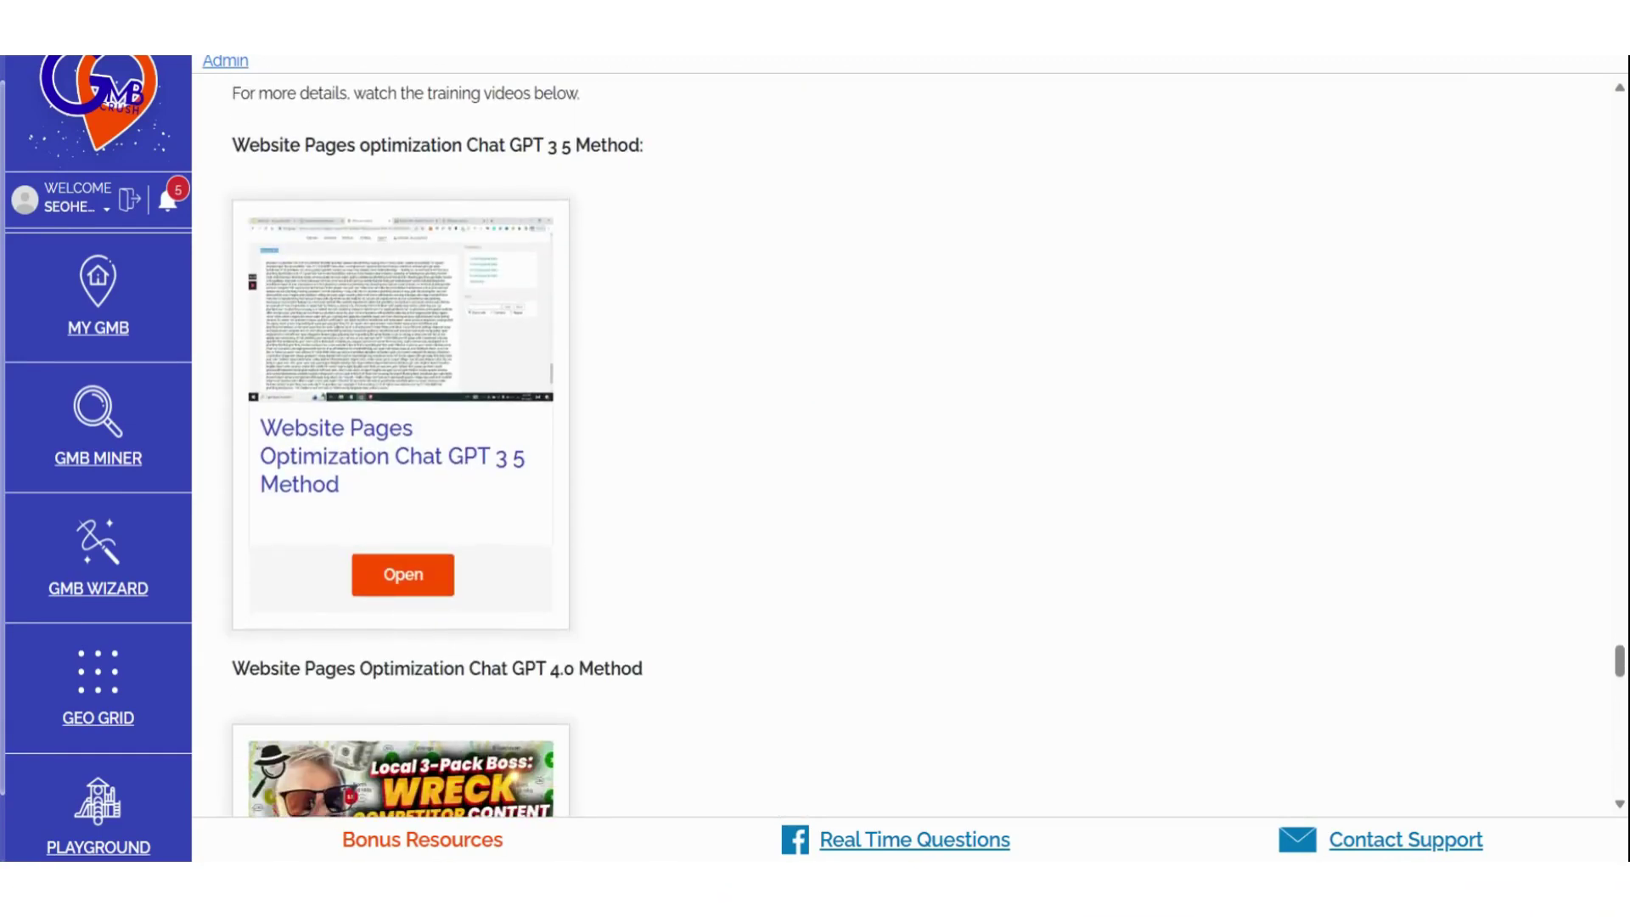
scroll(626, 444, "down", 10)
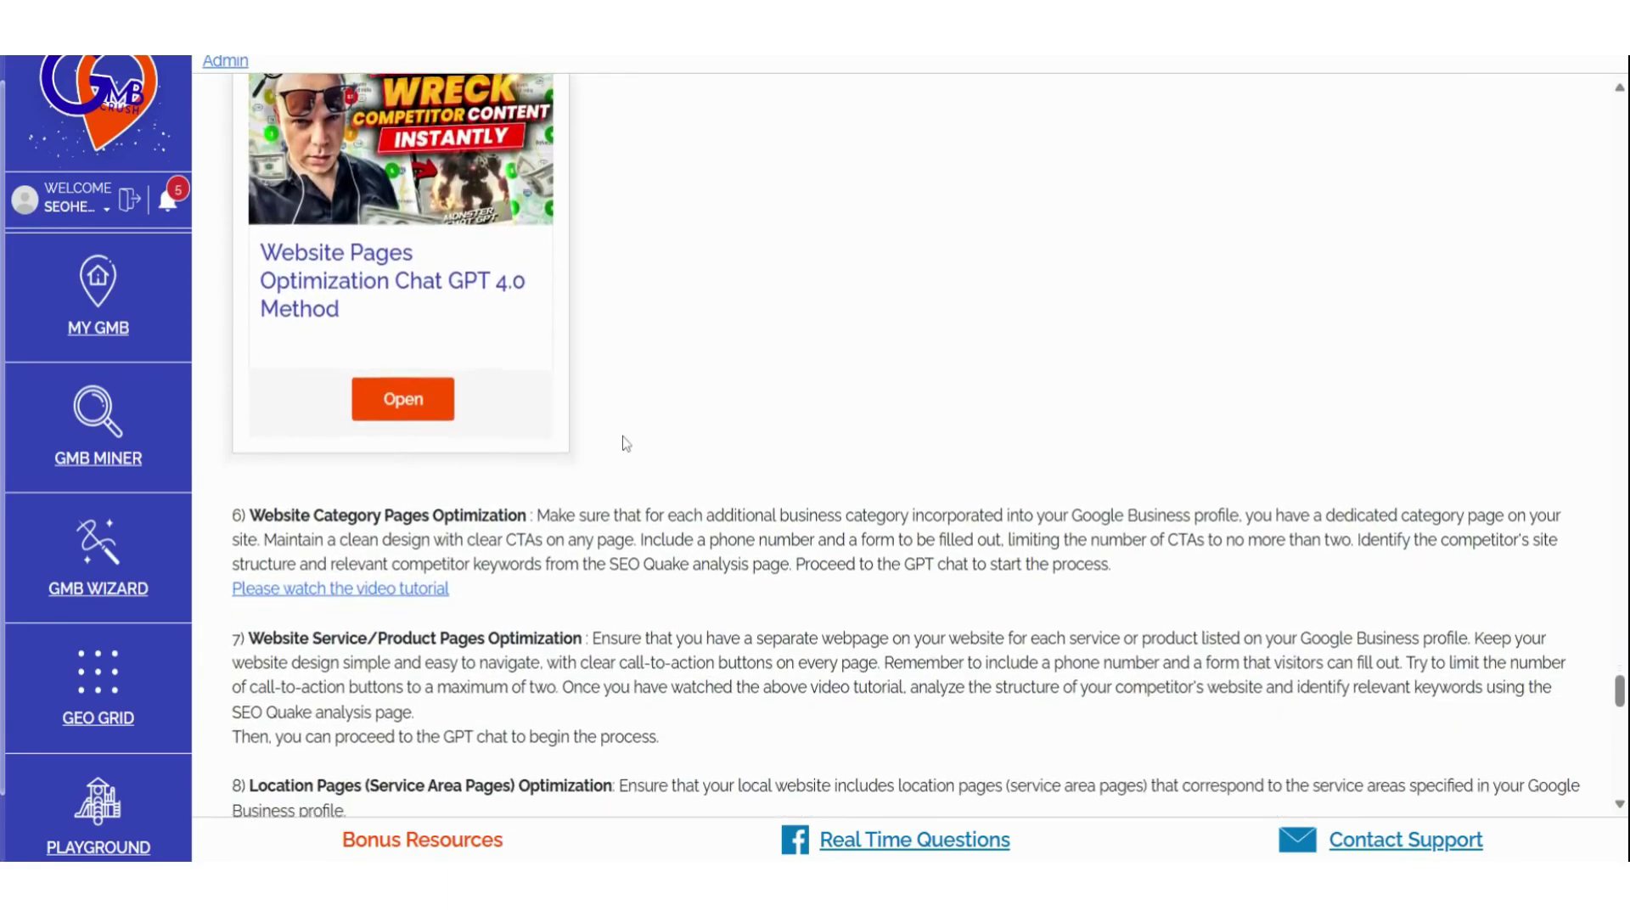
scroll(606, 404, "down", 4)
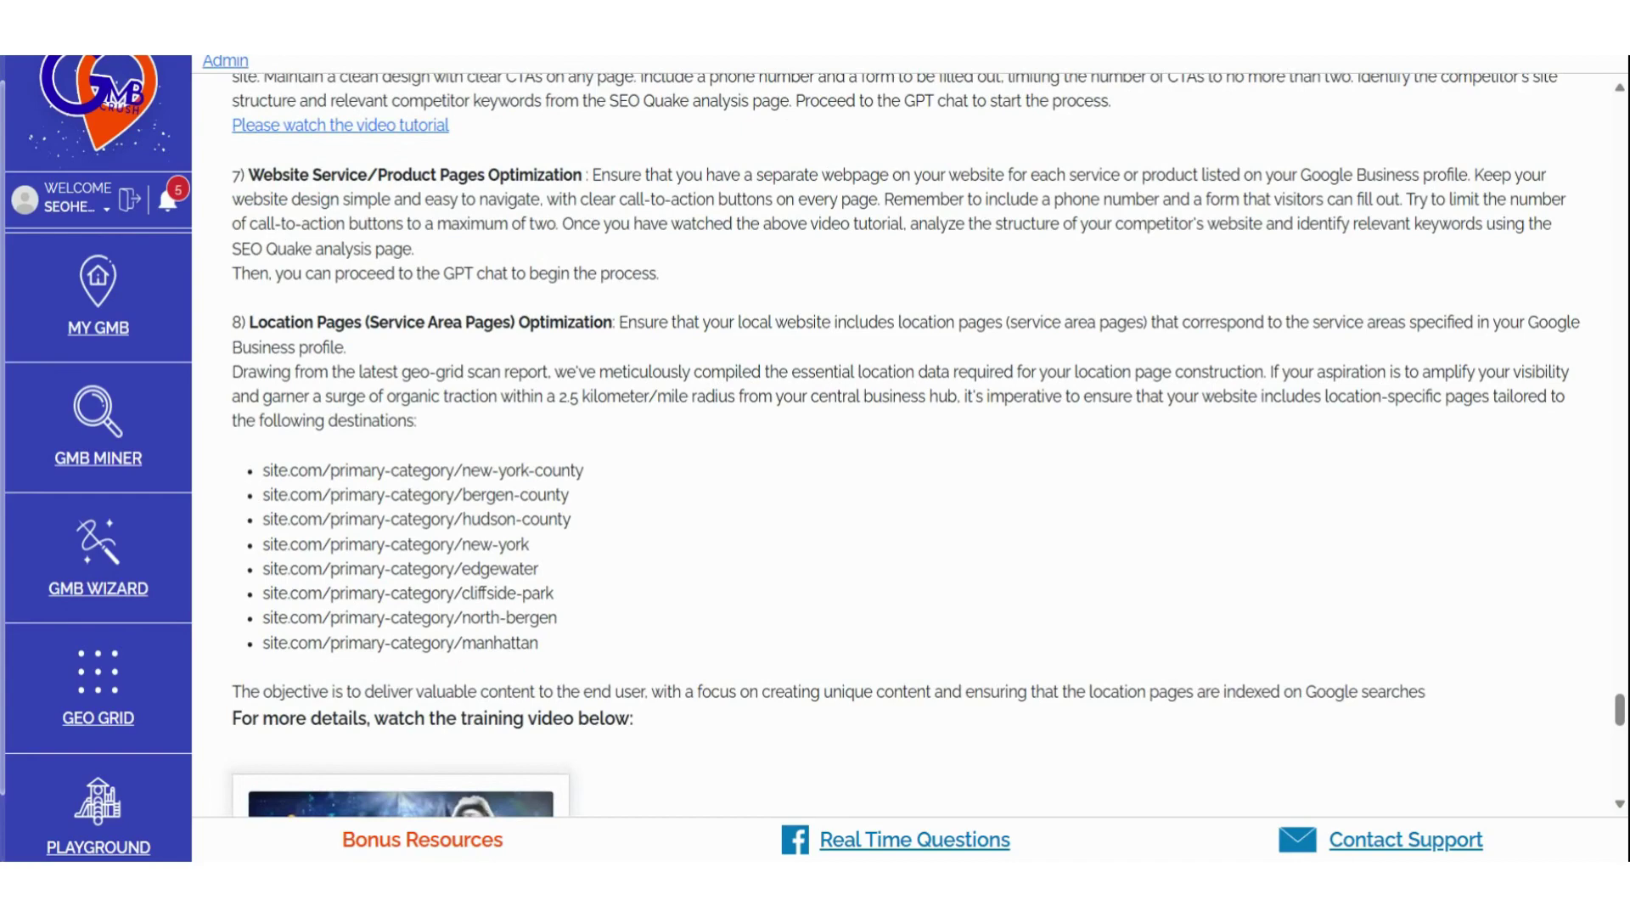
Step: Select the step 8 Location Pages Optimization paragraph, then continue to the King Kong Power training video
triple_click(849, 323)
left_click(697, 450)
scroll(697, 450, "down", 3)
scroll(698, 456, "down", 1)
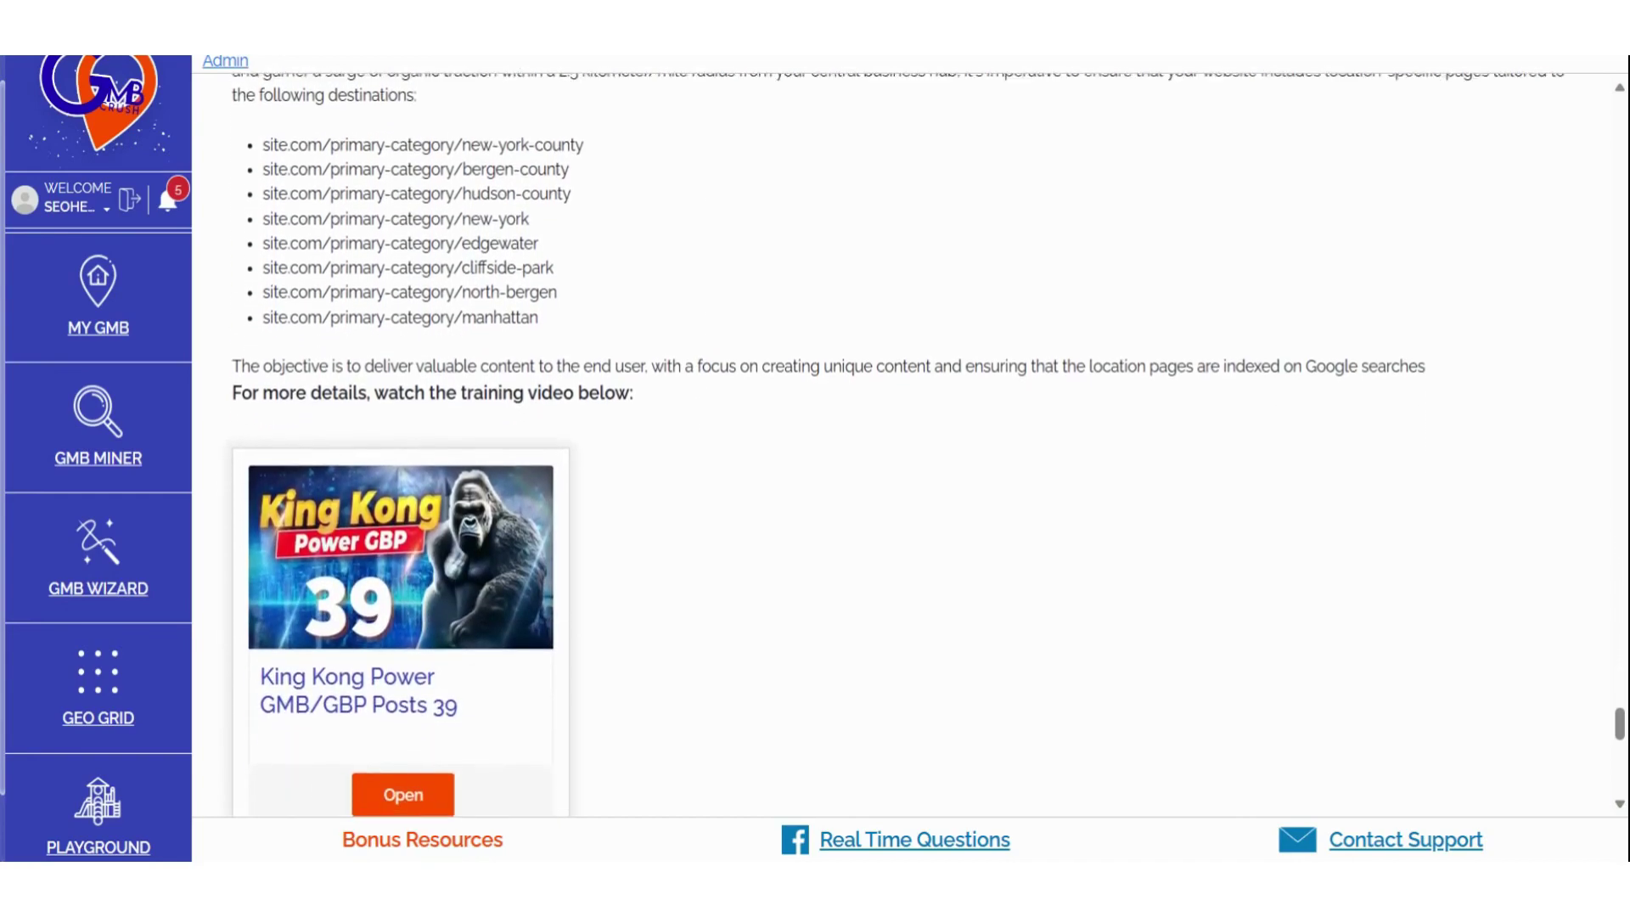